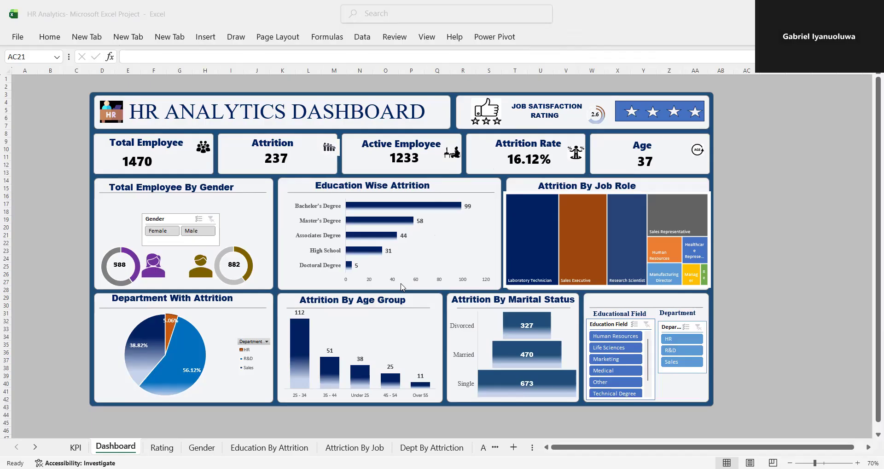
- Filter the HR Analytics dashboard by Female and by Male in turn, and clear the gender filter
{"action": "mouse_move", "coordinate": [387, 242]}
{"action": "left_click", "coordinate": [169, 233]}
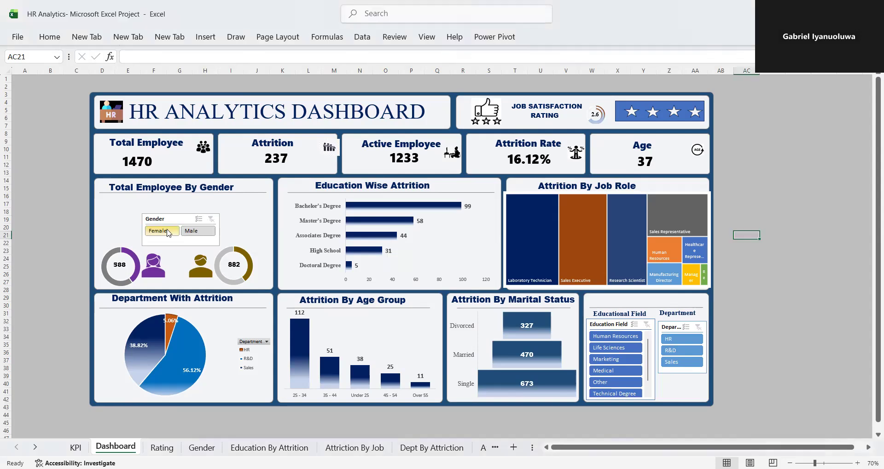
{"action": "left_click", "coordinate": [190, 232]}
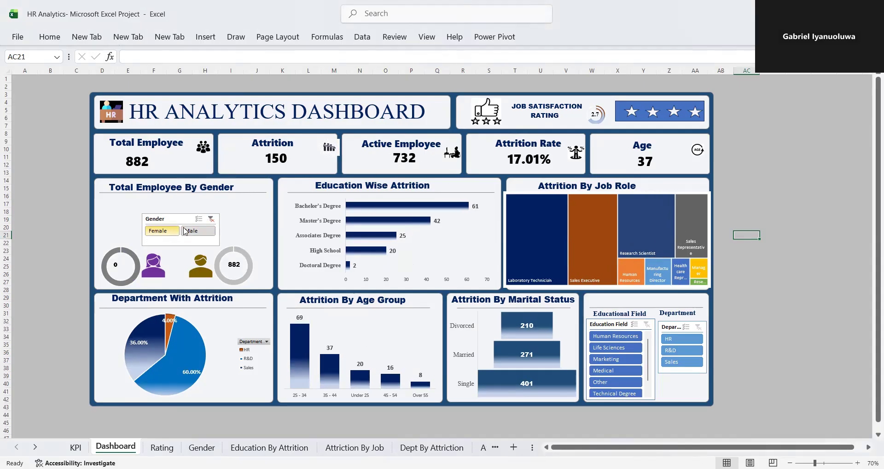
{"action": "left_click", "coordinate": [217, 220]}
{"action": "left_click", "coordinate": [211, 220]}
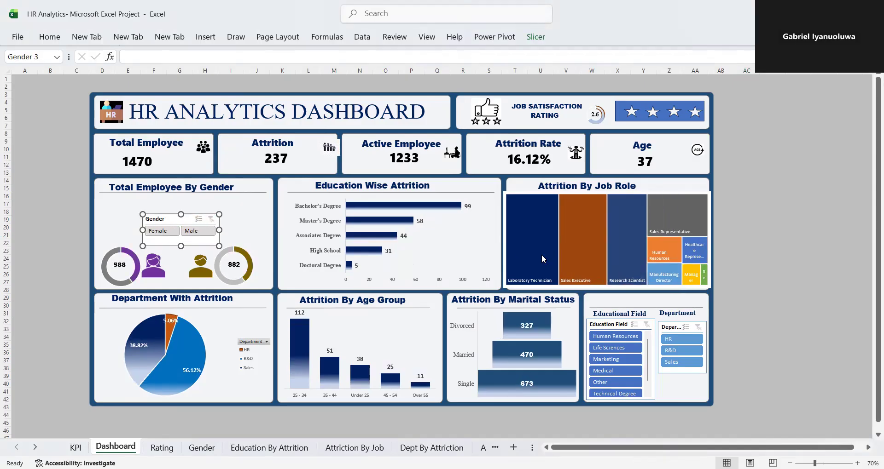
- Filter the dashboard by the education fields Human Resources, Marketing and Medical in turn, and clear that filter
{"action": "left_click", "coordinate": [619, 336]}
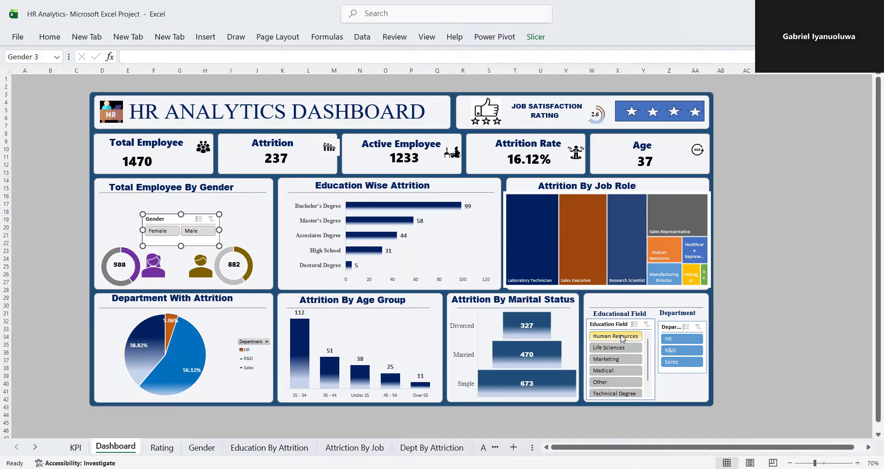
{"action": "left_click", "coordinate": [610, 362]}
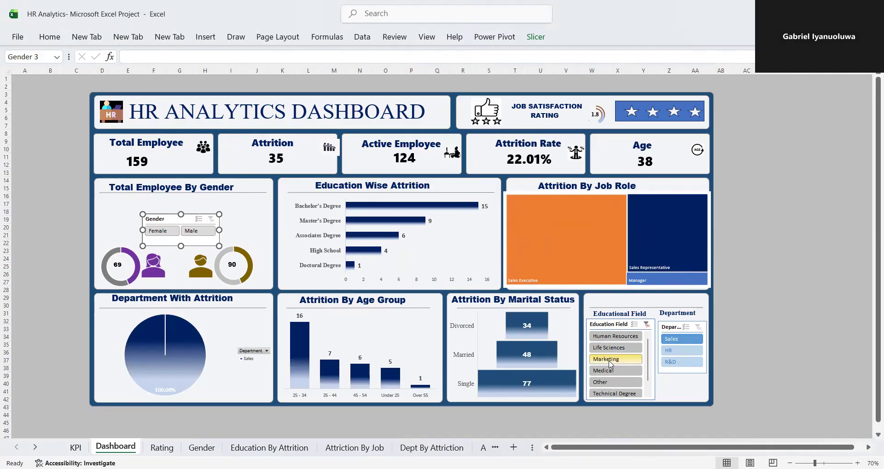
{"action": "left_click", "coordinate": [610, 368]}
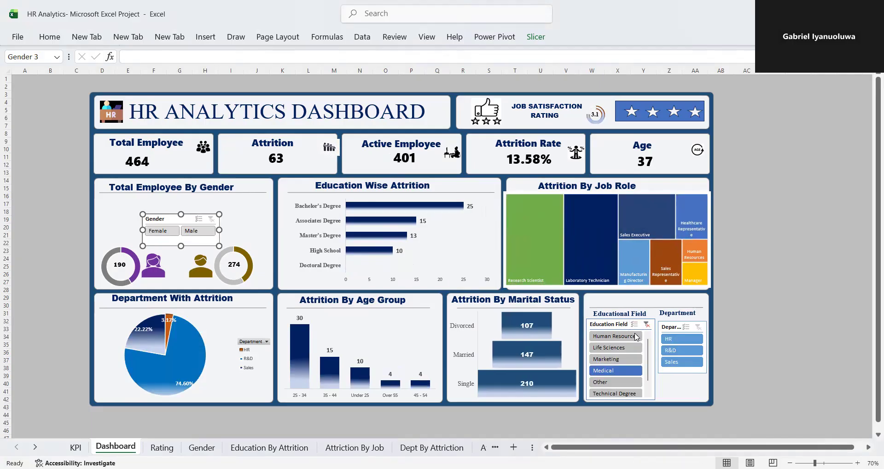
{"action": "left_click", "coordinate": [646, 325]}
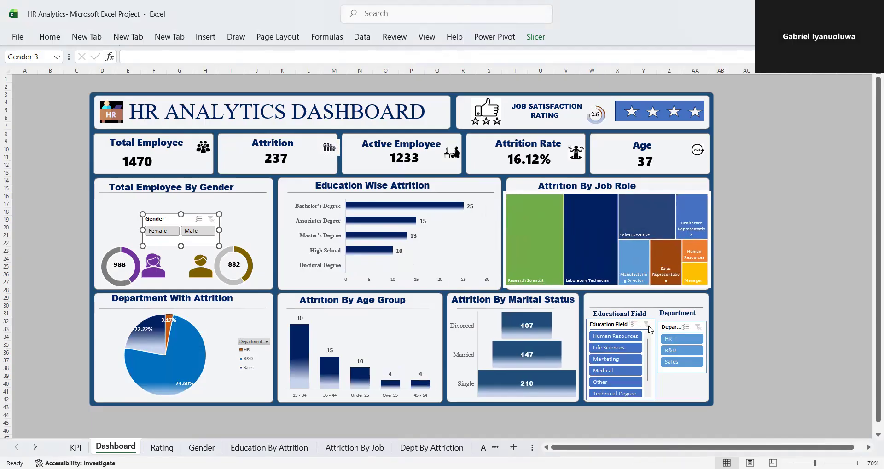
- Filter the dashboard by the departments HR, R&D and Sales in turn, return to HR, and clear the department filter
{"action": "left_click", "coordinate": [685, 339]}
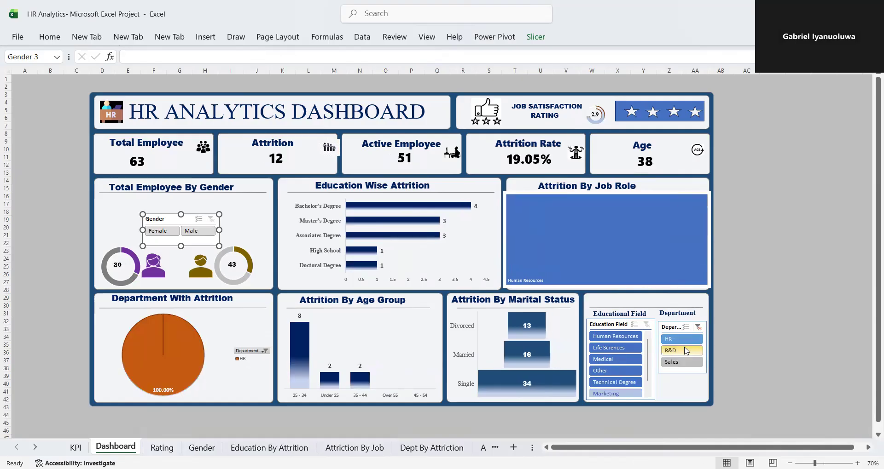
{"action": "left_click", "coordinate": [685, 351]}
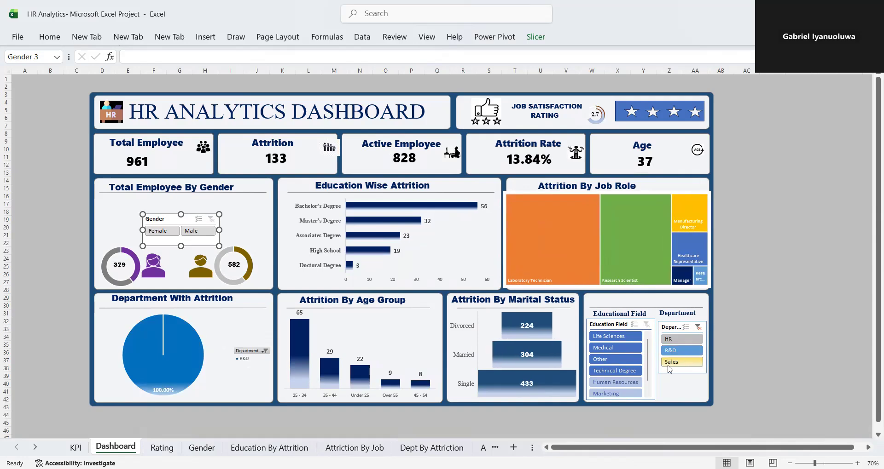
{"action": "left_click", "coordinate": [670, 363]}
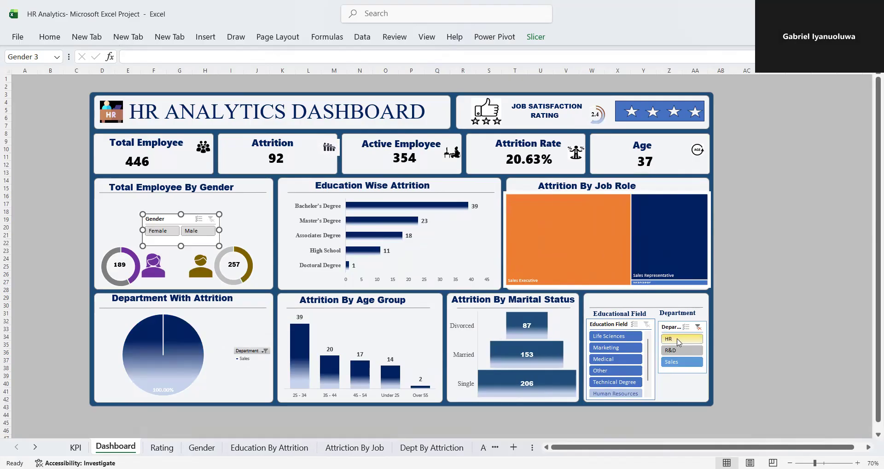
{"action": "left_click", "coordinate": [677, 340]}
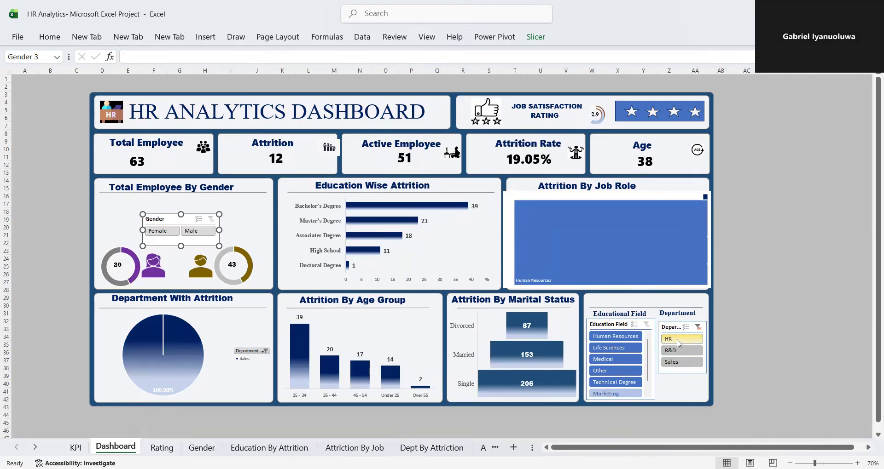
{"action": "left_click", "coordinate": [698, 327]}
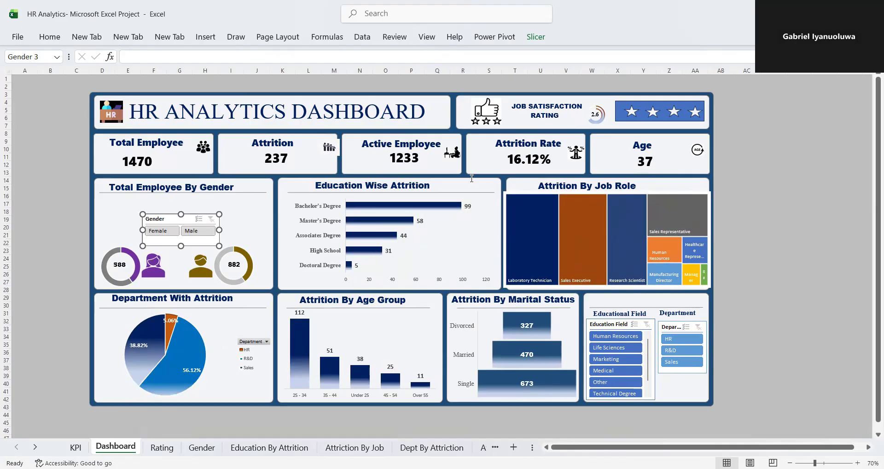
{"action": "left_click", "coordinate": [670, 339]}
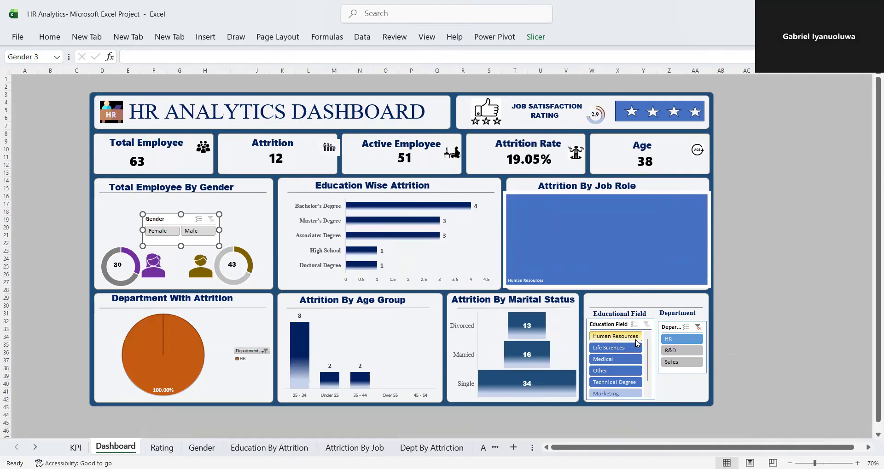
{"action": "left_click", "coordinate": [698, 328]}
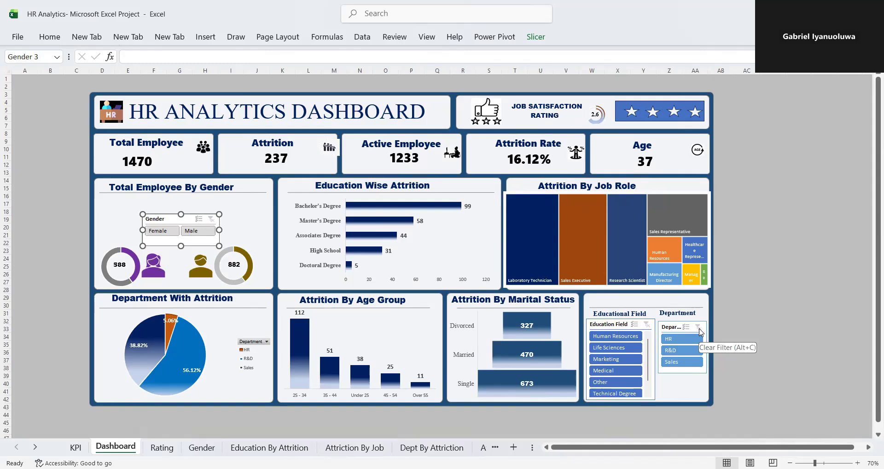
- Switch to the Book2 workbook and examine the CF_attrition label column down to its last row and back up to its header
{"action": "mouse_move", "coordinate": [529, 228]}
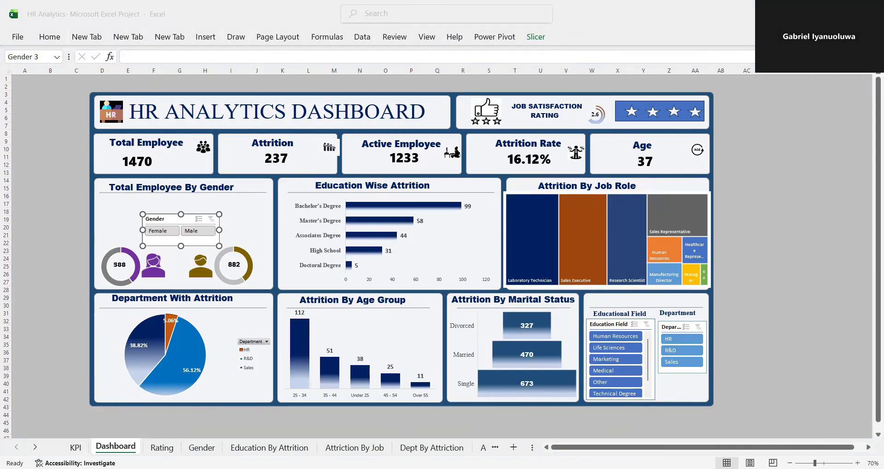
{"action": "key", "text": "alt+Tab"}
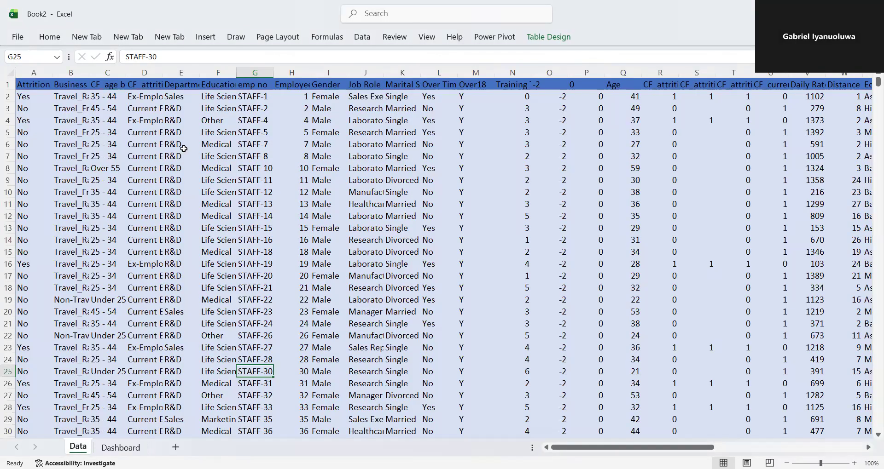
{"action": "left_click", "coordinate": [144, 148]}
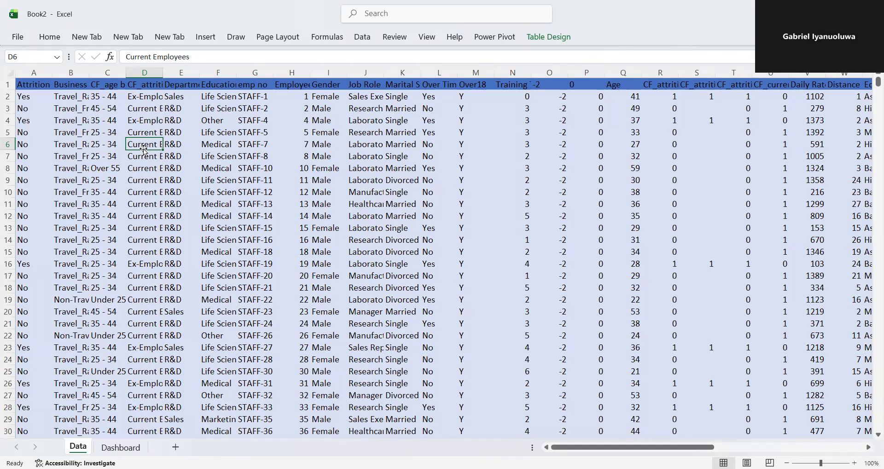
{"action": "left_click", "coordinate": [157, 157]}
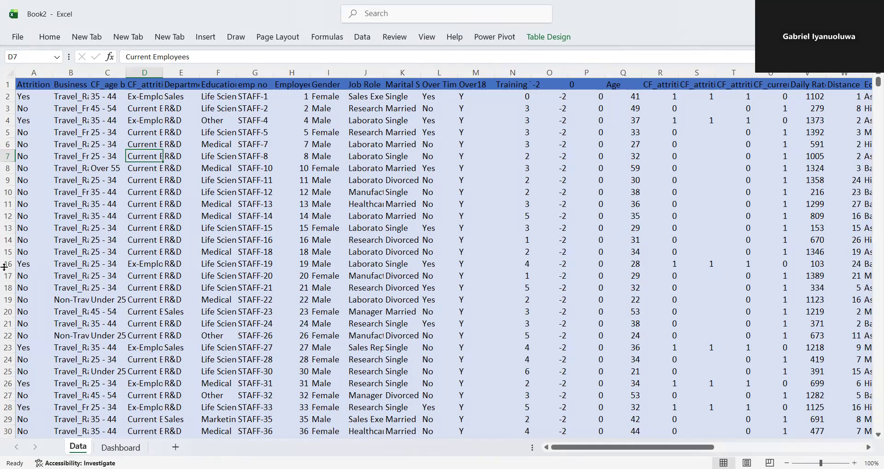
{"action": "key", "text": "ctrl+shift+Down"}
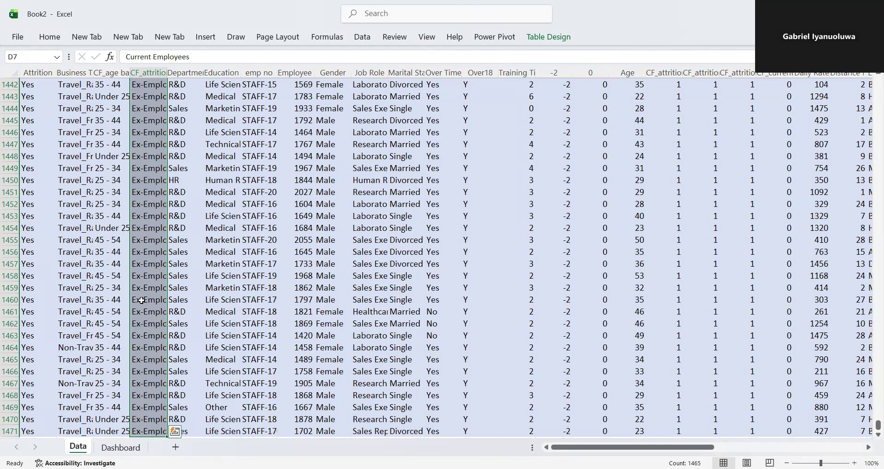
{"action": "key", "text": "ctrl+shift+Up"}
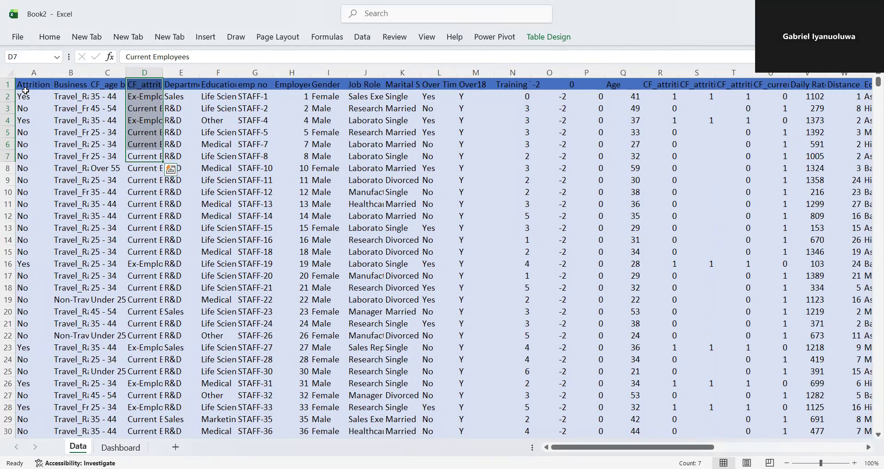
- Autofit the width of all columns on the Data sheet
{"action": "left_click", "coordinate": [11, 72]}
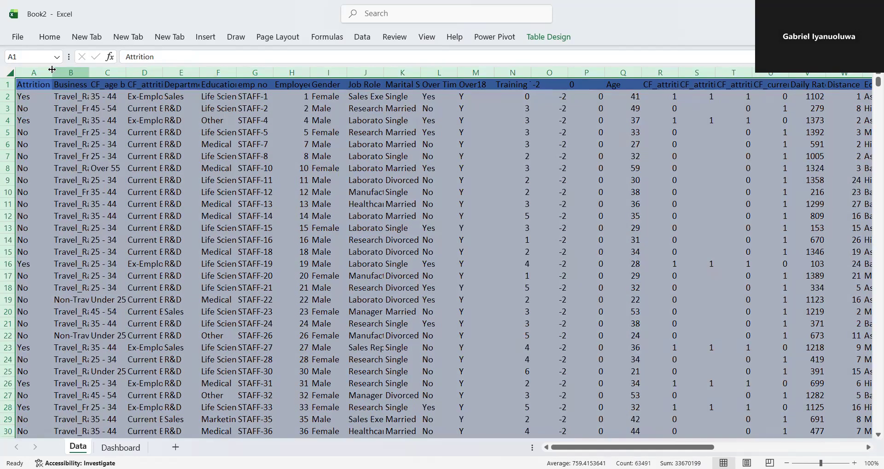
{"action": "double_click", "coordinate": [52, 69]}
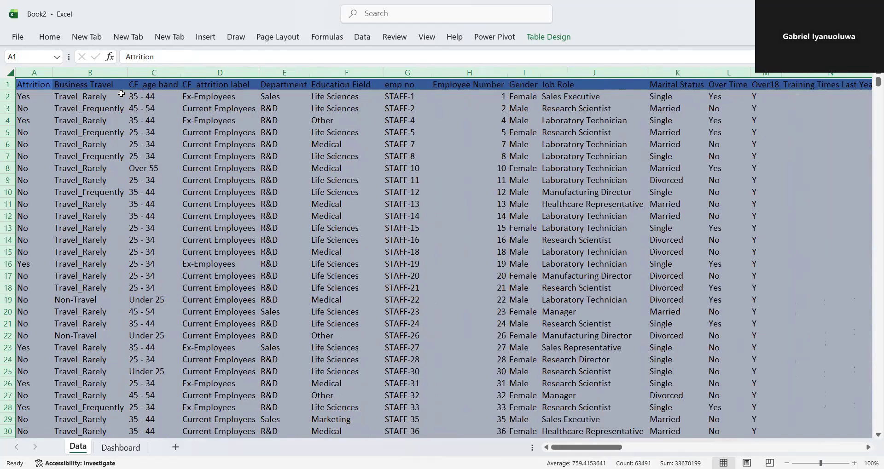
{"action": "left_click", "coordinate": [199, 112]}
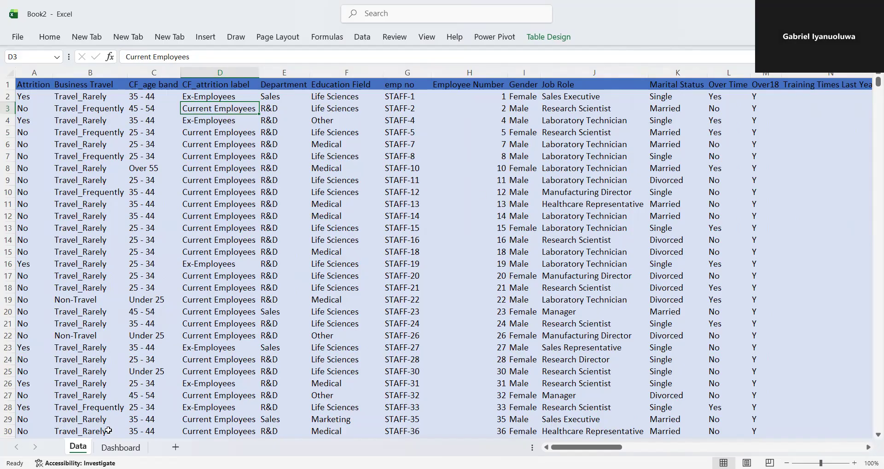
- Show the Dashboard sheet of Book2 and look over its blank panel layout
{"action": "left_click", "coordinate": [121, 448]}
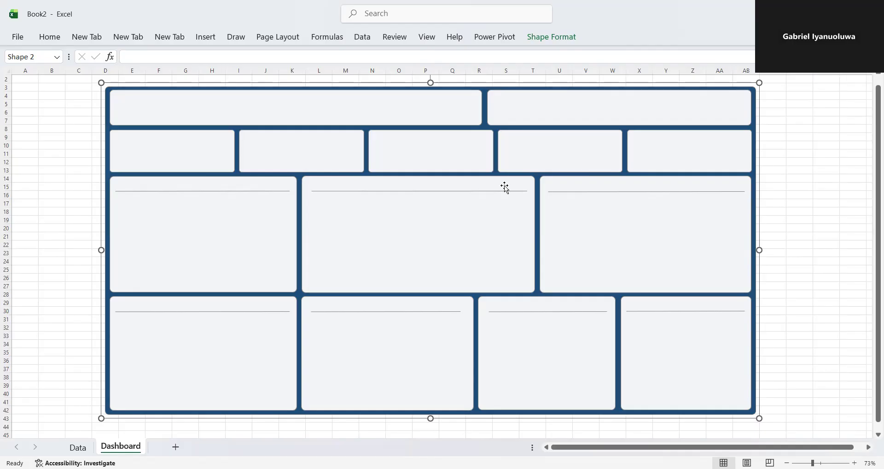
{"action": "key", "text": "alt+Tab"}
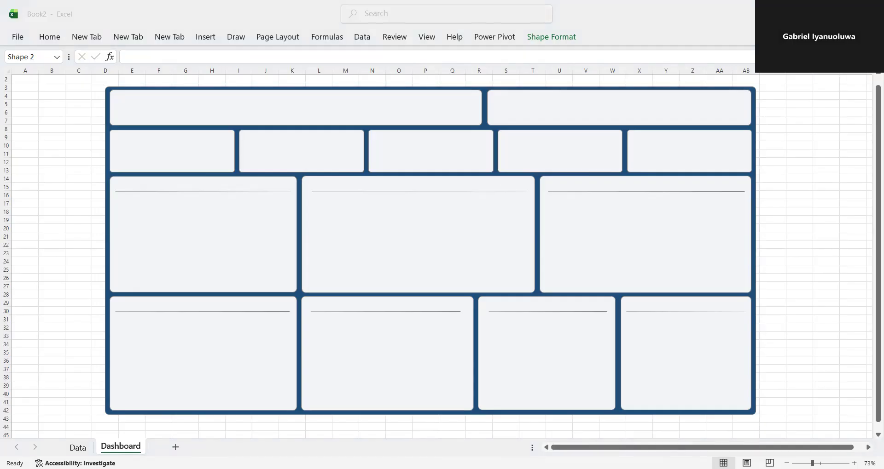
{"action": "left_click", "coordinate": [541, 298]}
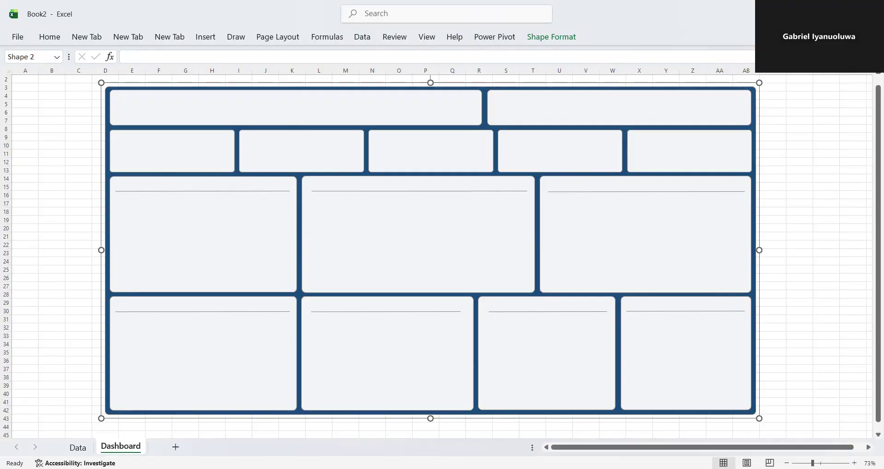
{"action": "key", "text": "alt+Tab"}
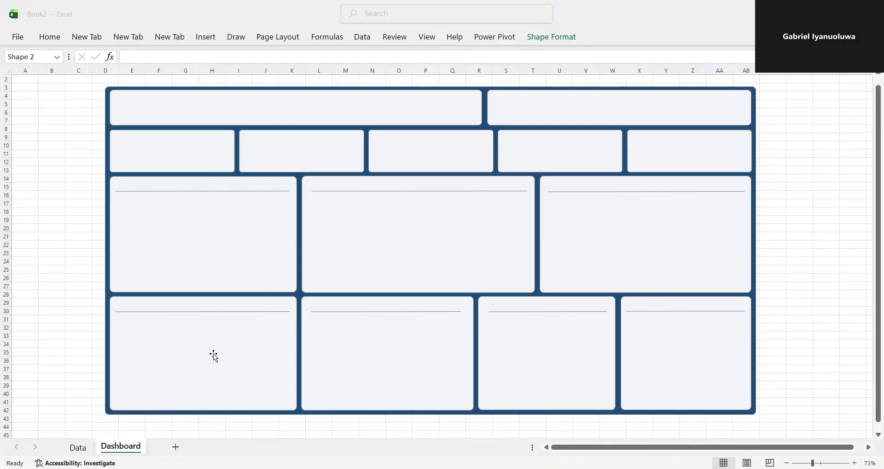
{"action": "left_click", "coordinate": [118, 396]}
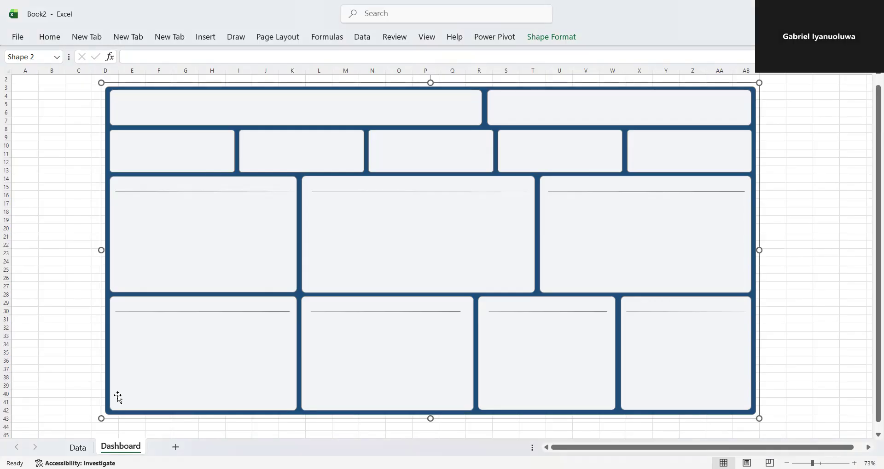
- Create a PivotTable from Table_1 on the Data sheet, placed on a new worksheet
{"action": "left_click", "coordinate": [79, 448]}
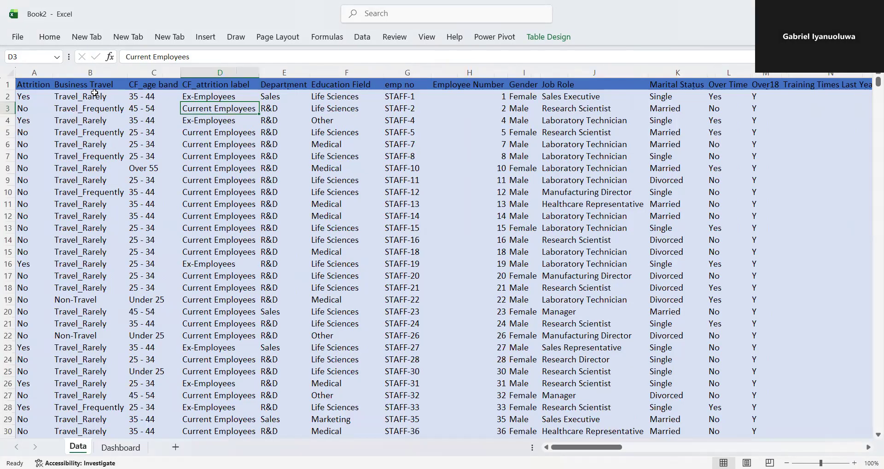
{"action": "left_click", "coordinate": [206, 38]}
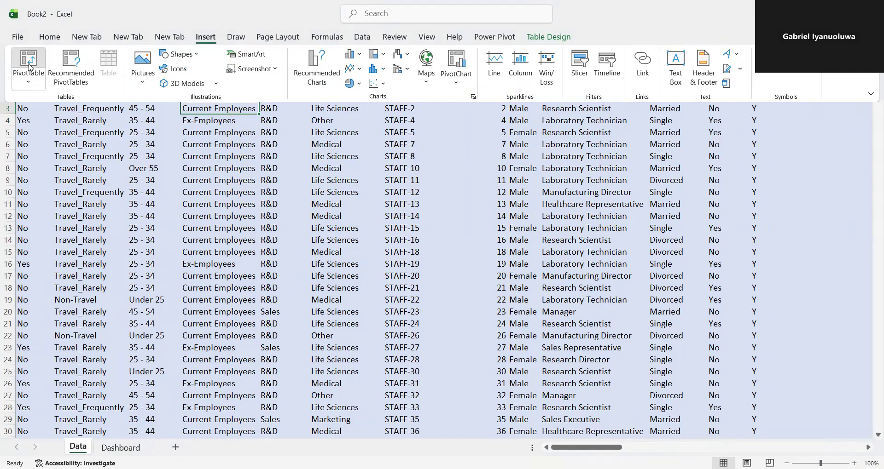
{"action": "left_click", "coordinate": [30, 68]}
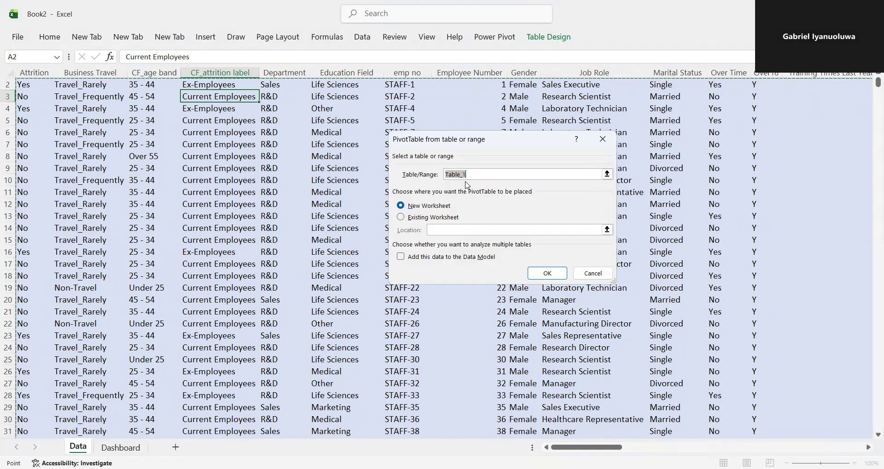
{"action": "left_click", "coordinate": [547, 273]}
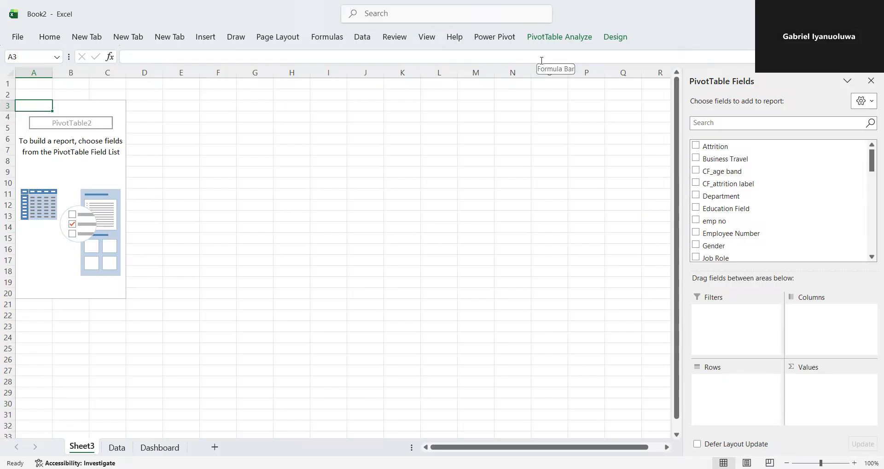
- Rename the new PivotTable as KPI
{"action": "left_click", "coordinate": [568, 41]}
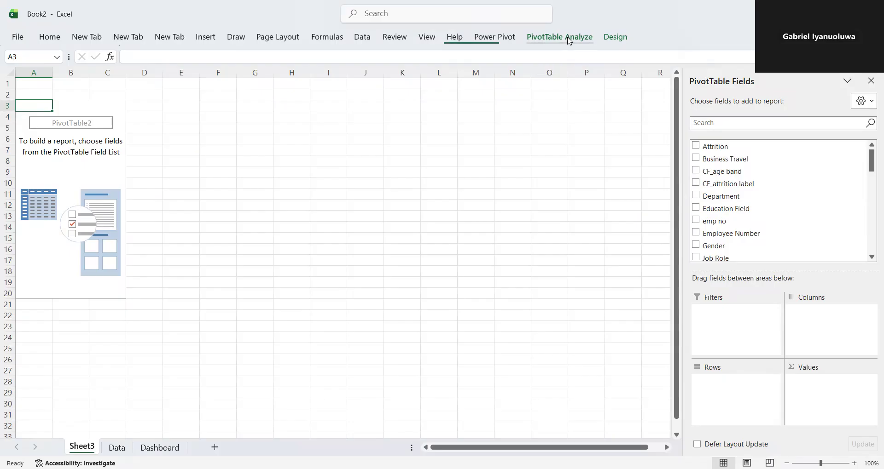
{"action": "left_click", "coordinate": [57, 68]}
{"action": "key", "text": "BackSpace"}
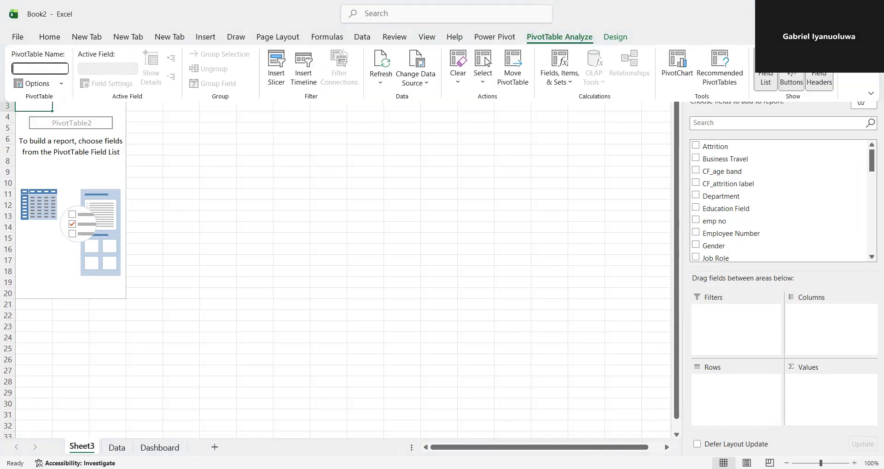
{"action": "type", "text": "KP"}
{"action": "key", "text": "Return"}
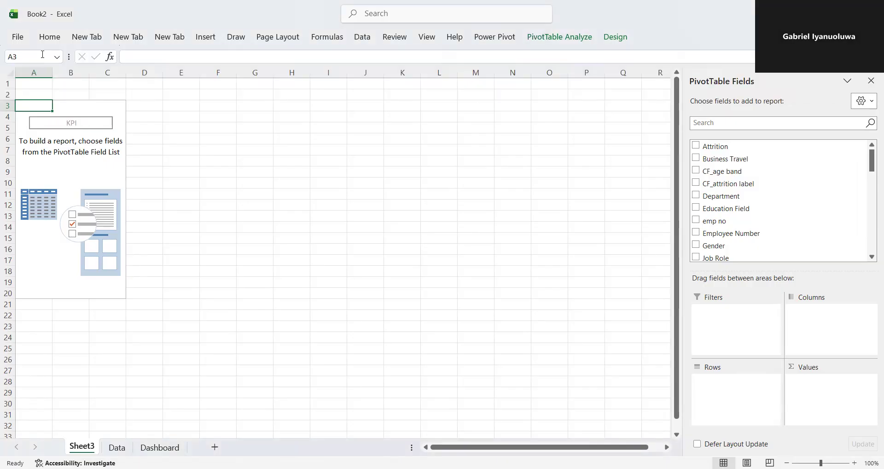
- Rename the Sheet3 worksheet holding the new PivotTable as KPI
{"action": "left_click", "coordinate": [533, 39]}
{"action": "left_click", "coordinate": [33, 68]}
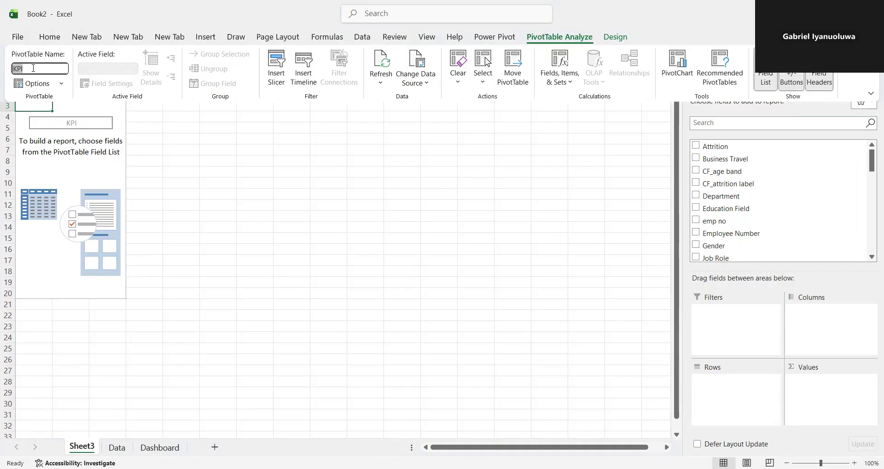
{"action": "left_click", "coordinate": [83, 447]}
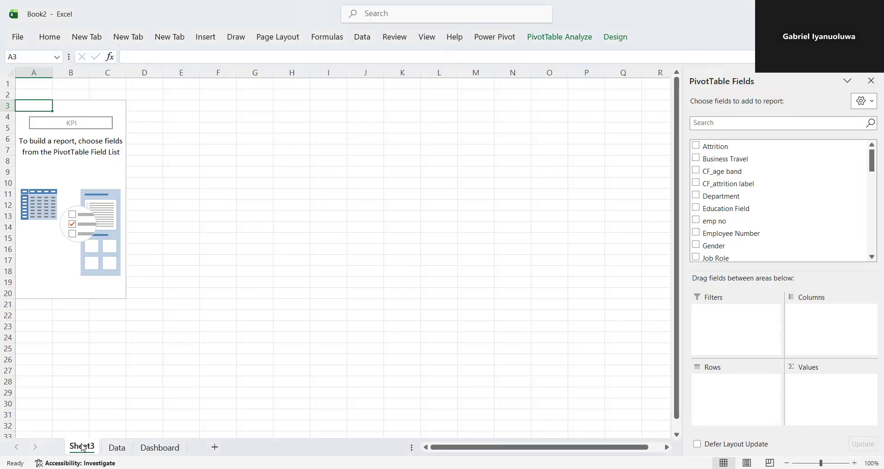
{"action": "left_click", "coordinate": [95, 445]}
{"action": "key", "text": "BackSpace"}
{"action": "key", "text": "BackSpace"}
{"action": "key", "text": "BackSpace"}
{"action": "key", "text": "BackSpace"}
{"action": "key", "text": "BackSpace"}
{"action": "key", "text": "BackSpace"}
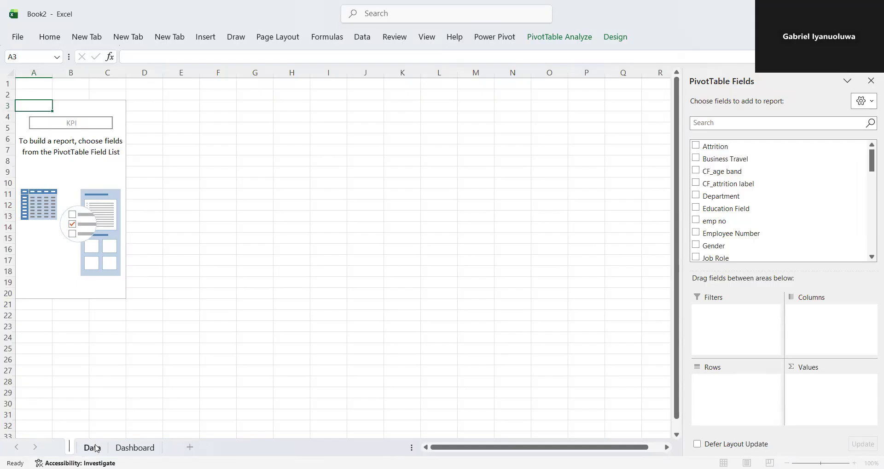
{"action": "type", "text": "KPI"}
{"action": "key", "text": "Return"}
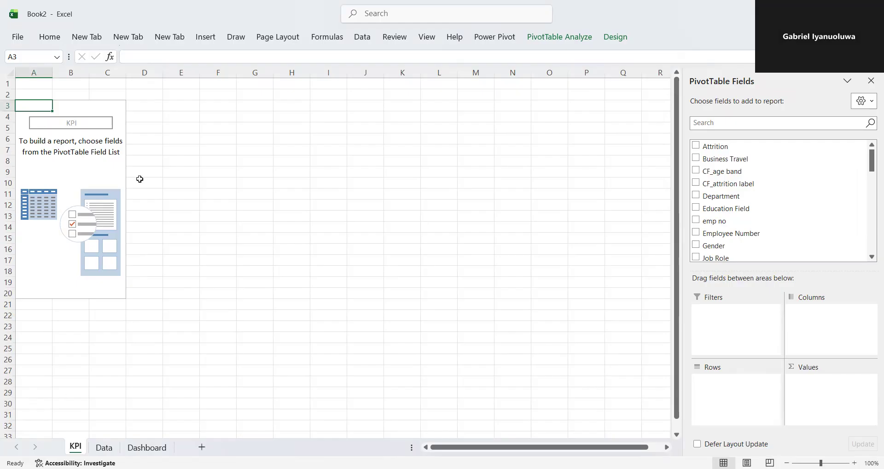
{"action": "scroll", "coordinate": [140, 179], "scroll_direction": "right", "scroll_amount": 4}
{"action": "scroll", "coordinate": [140, 179], "scroll_direction": "down", "scroll_amount": 3}
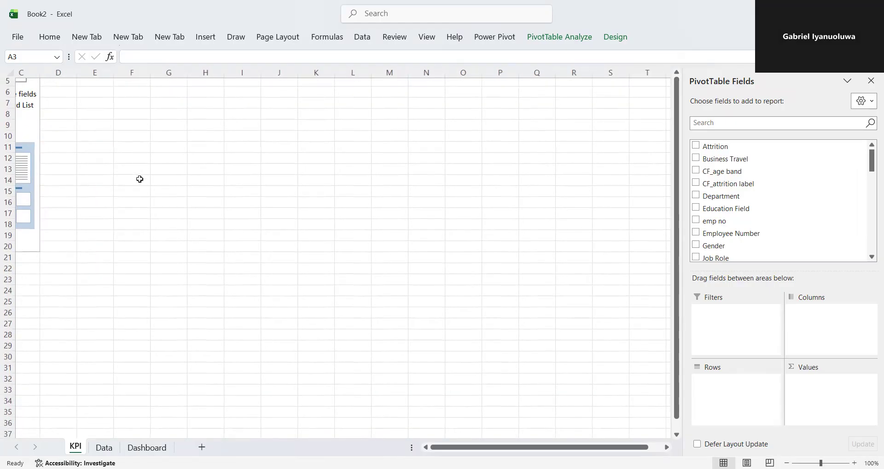
{"action": "scroll", "coordinate": [140, 179], "scroll_direction": "left", "scroll_amount": 4}
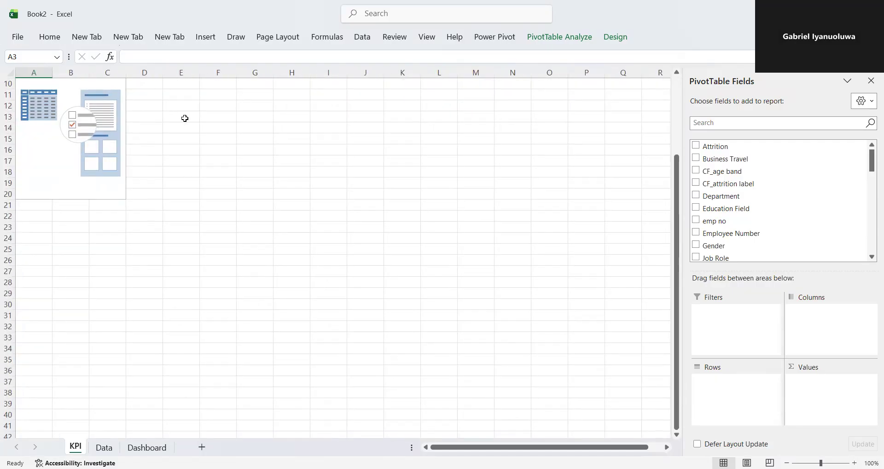
{"action": "scroll", "coordinate": [153, 142], "scroll_direction": "up", "scroll_amount": 3}
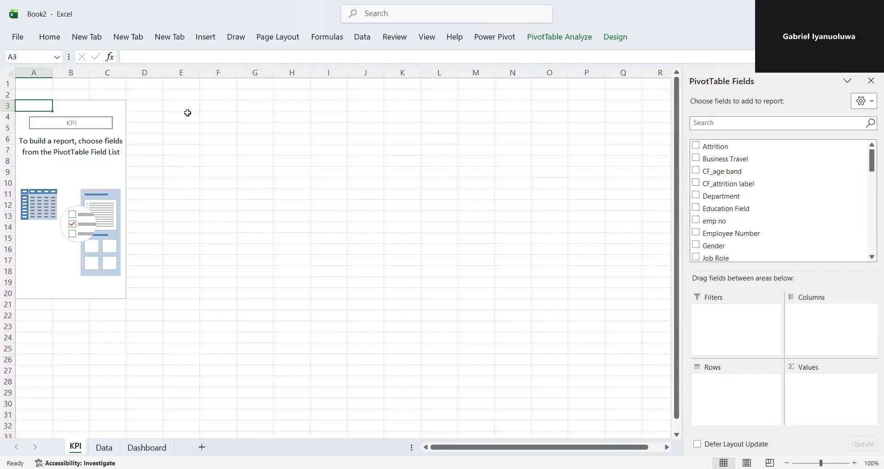
- Add the Employee Number field to the KPI PivotTable's values and summarize it by Count
{"action": "left_click", "coordinate": [711, 128]}
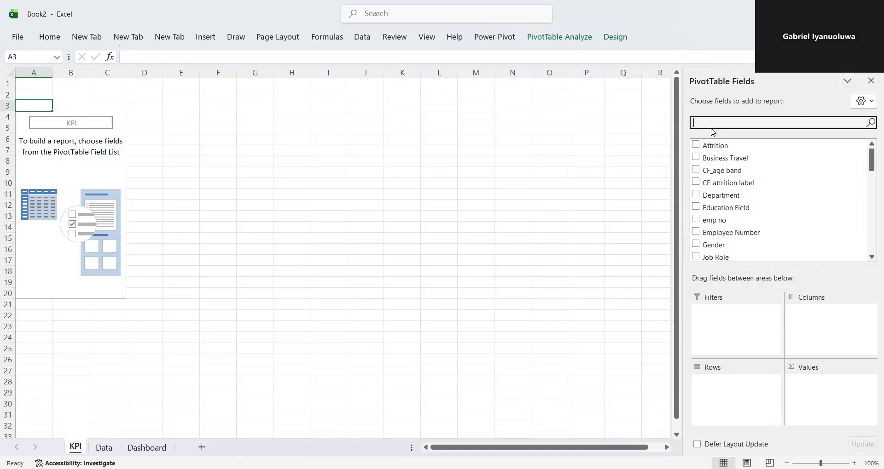
{"action": "type", "text": "NU"}
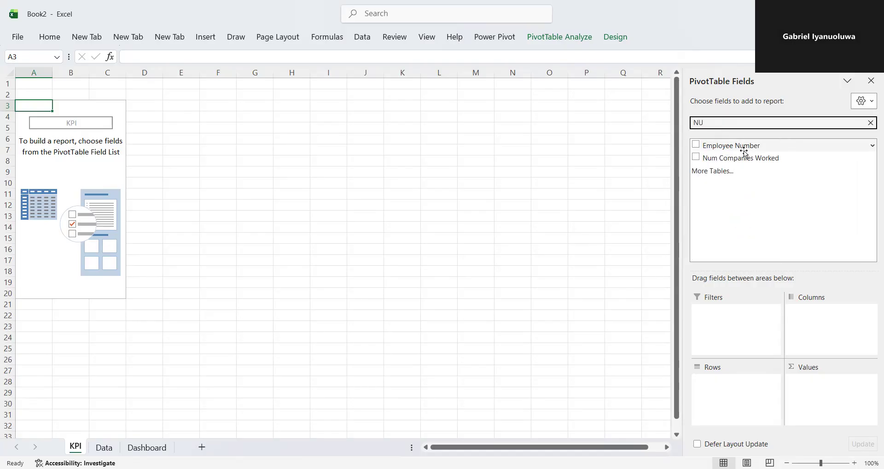
{"action": "left_click_drag", "start_coordinate": [745, 151], "coordinate": [826, 388]}
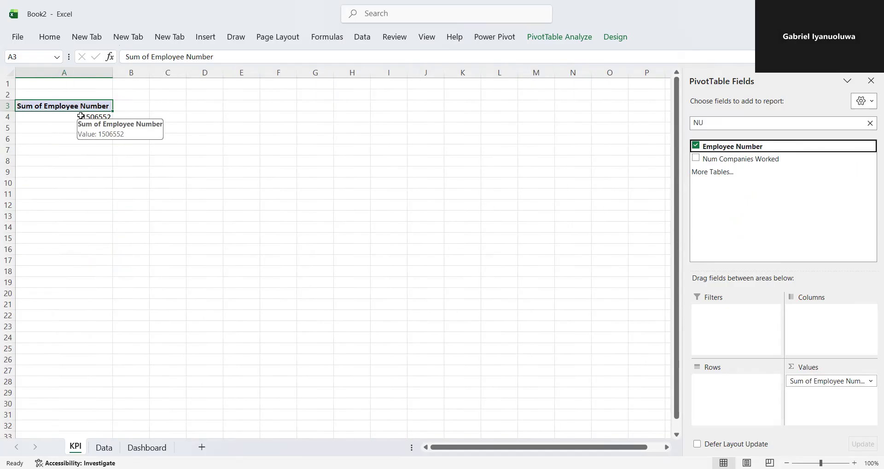
{"action": "left_click", "coordinate": [871, 381]}
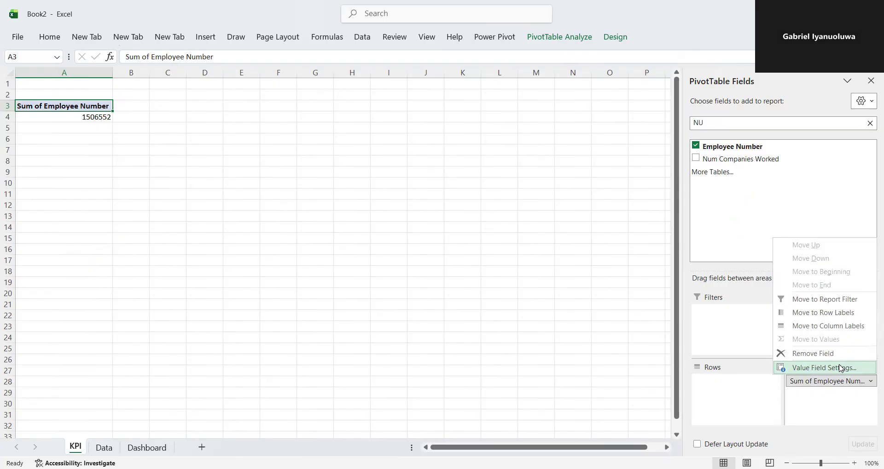
{"action": "left_click", "coordinate": [841, 368]}
{"action": "left_click", "coordinate": [416, 207]}
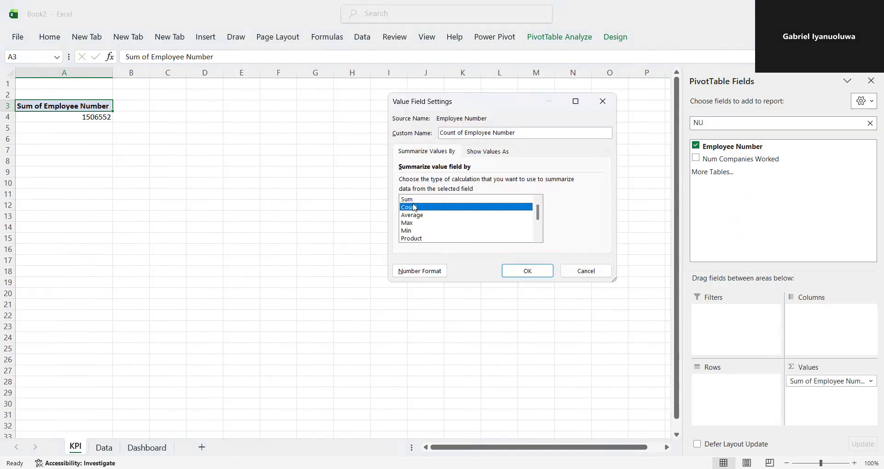
{"action": "left_click", "coordinate": [525, 271]}
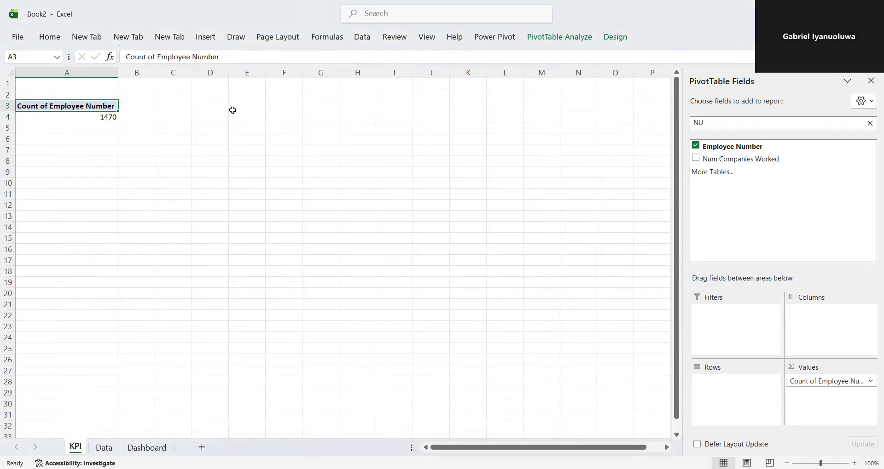
- Find the attrition fields and add CF_attrition counts to the PivotTable's values
{"action": "left_click", "coordinate": [724, 122]}
{"action": "key", "text": "BackSpace"}
{"action": "key", "text": "BackSpace"}
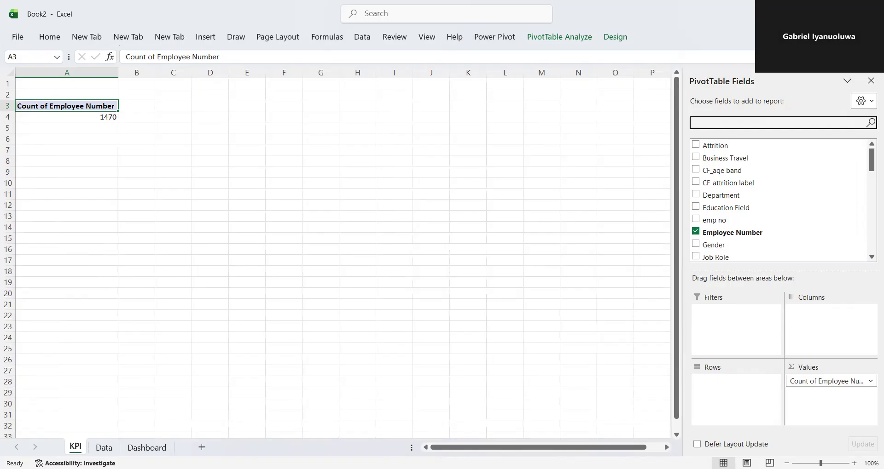
{"action": "key", "text": "alt+Tab"}
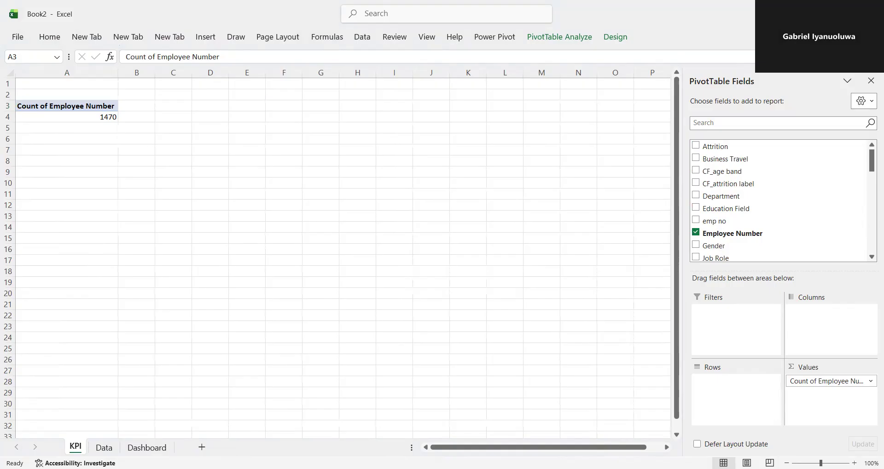
{"action": "left_click", "coordinate": [724, 147]}
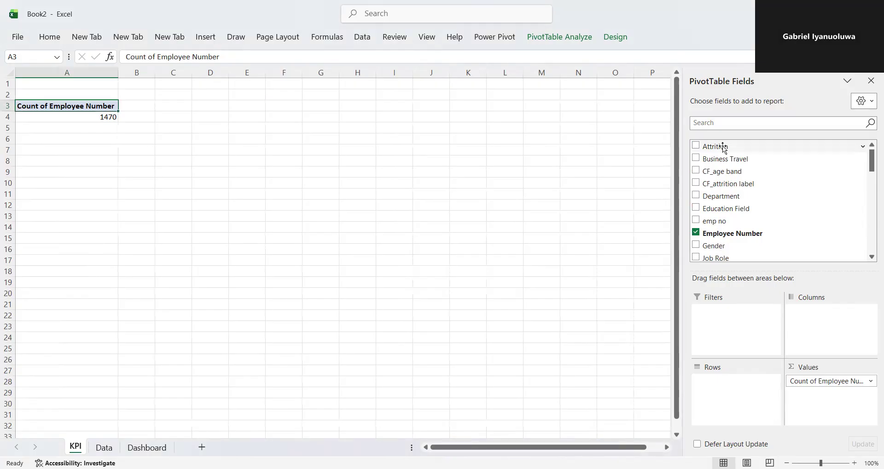
{"action": "left_click", "coordinate": [724, 147]}
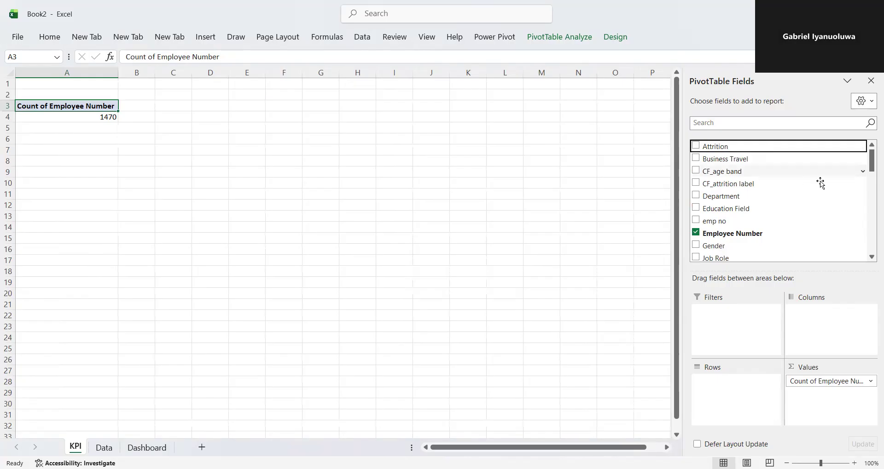
{"action": "left_click", "coordinate": [724, 123]}
{"action": "type", "text": "ATT"}
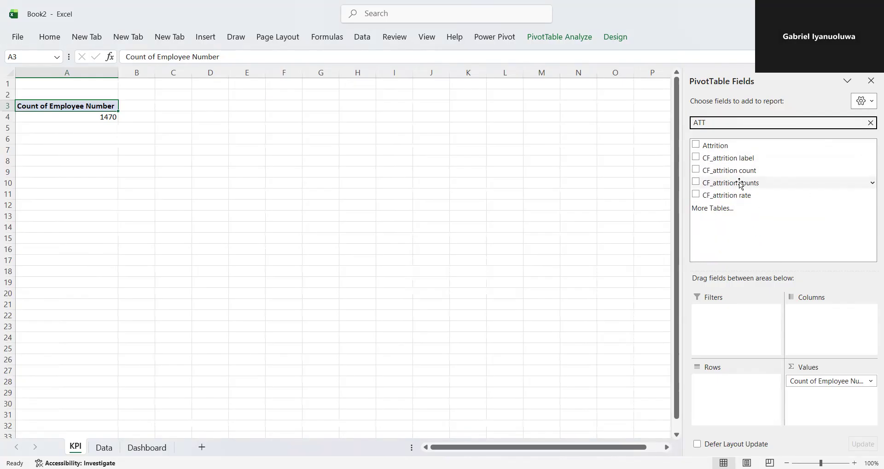
{"action": "left_click_drag", "start_coordinate": [741, 184], "coordinate": [822, 356]}
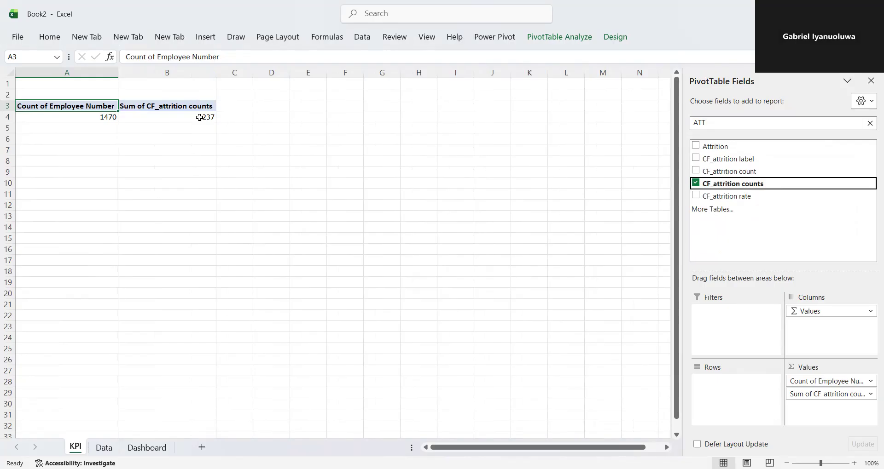
- Add the Age field to the PivotTable's values and summarize it by Average
{"action": "mouse_move", "coordinate": [201, 116]}
{"action": "left_click", "coordinate": [737, 123]}
{"action": "key", "text": "BackSpace"}
{"action": "key", "text": "BackSpace"}
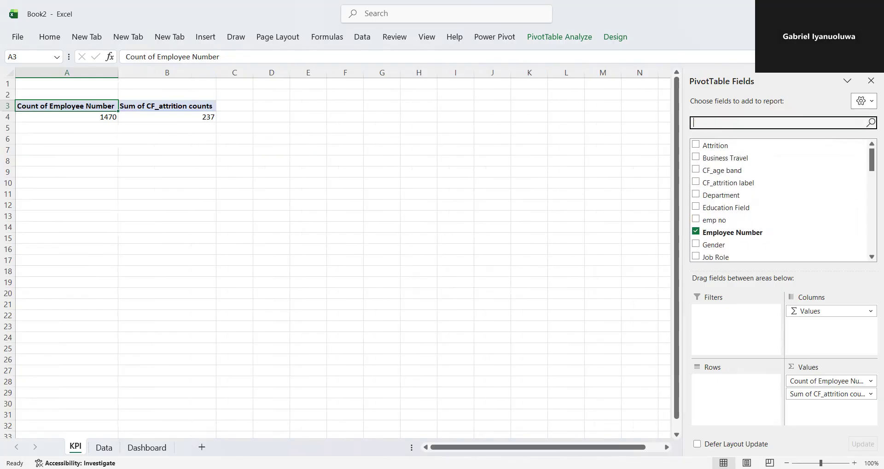
{"action": "type", "text": "G"}
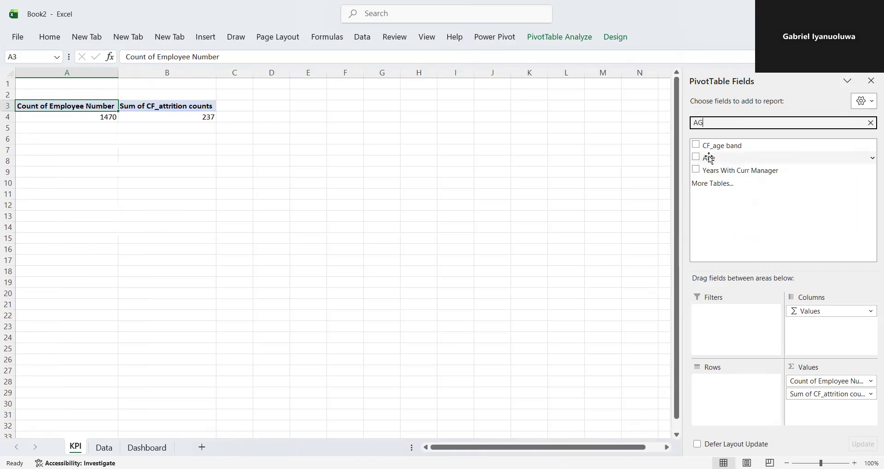
{"action": "left_click_drag", "start_coordinate": [711, 159], "coordinate": [807, 357]}
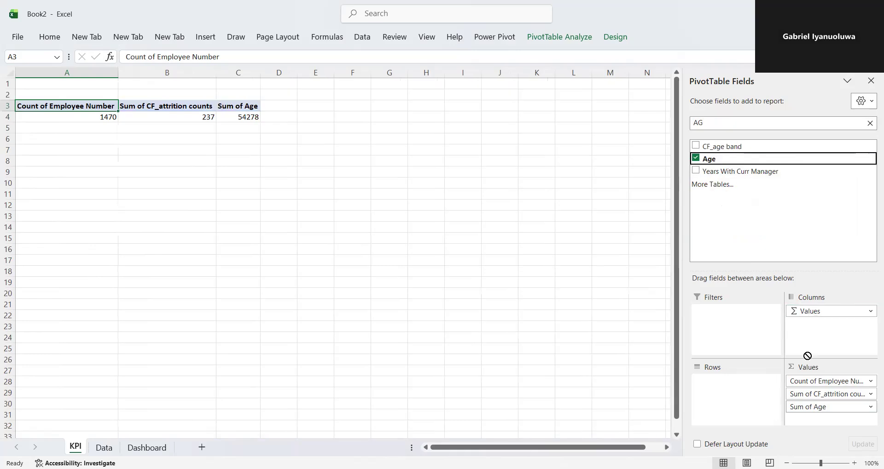
{"action": "left_click", "coordinate": [870, 407]}
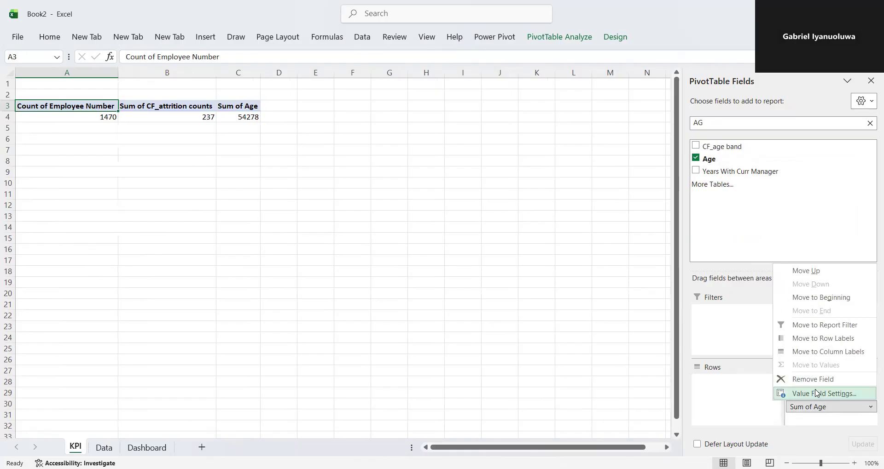
{"action": "left_click", "coordinate": [816, 394]}
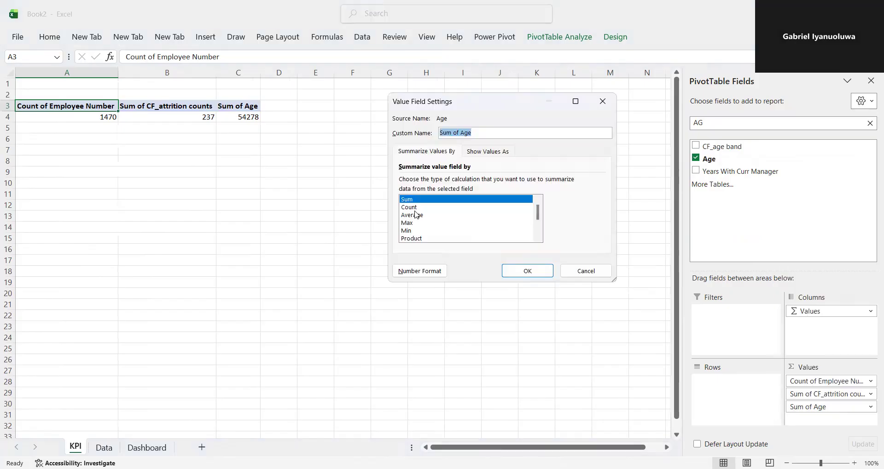
{"action": "left_click", "coordinate": [415, 214]}
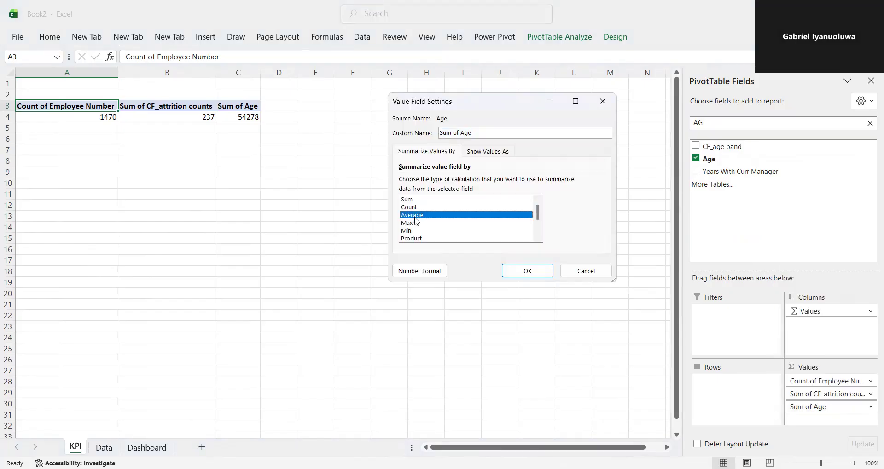
{"action": "left_click", "coordinate": [527, 274]}
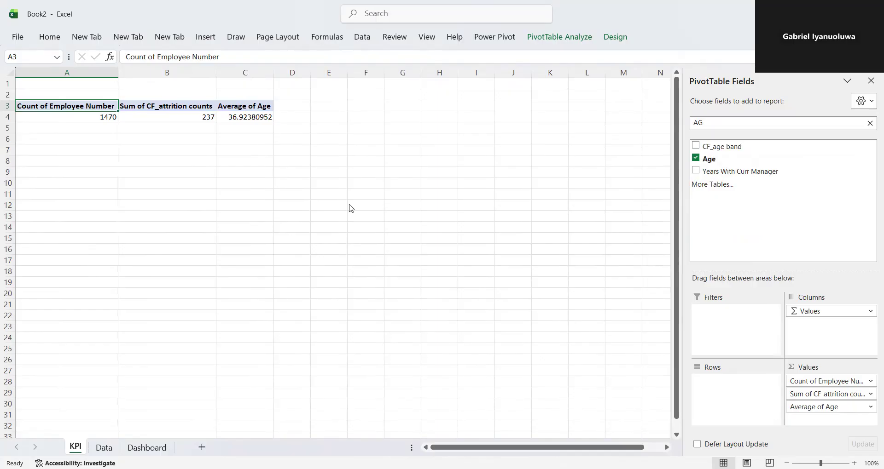
- Clear the search filter so the PivotTable field list shows all fields
{"action": "key", "text": "alt+Tab"}
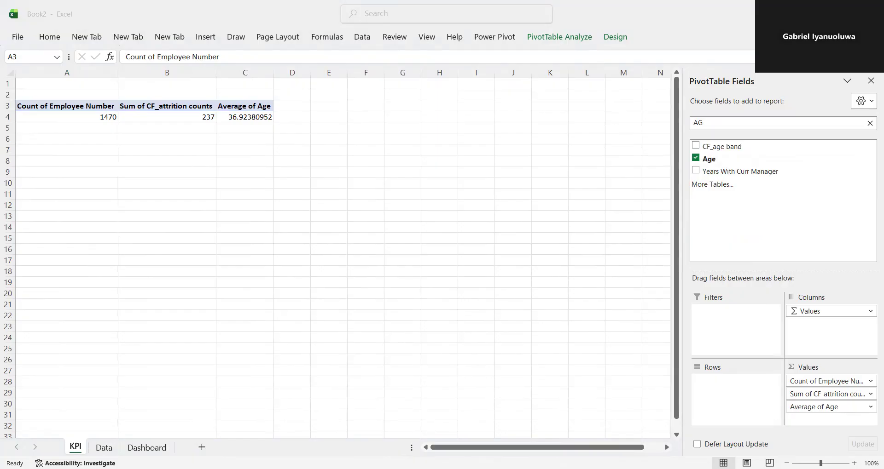
{"action": "left_click", "coordinate": [788, 326]}
{"action": "left_click", "coordinate": [872, 123]}
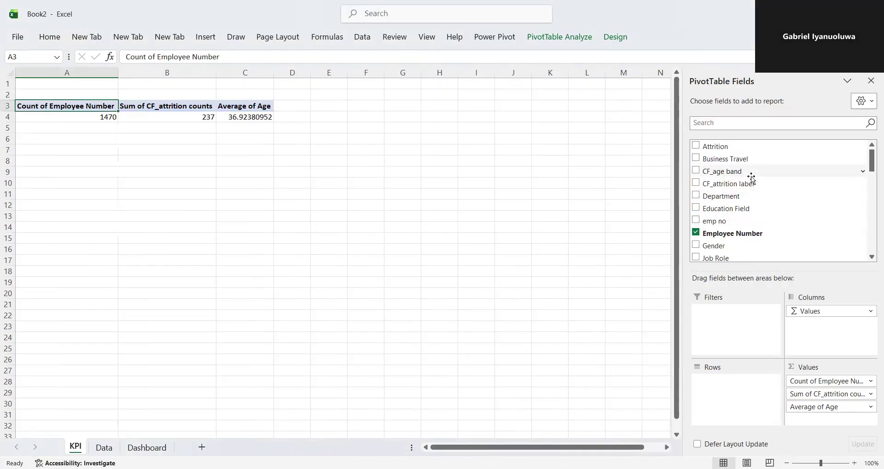
{"action": "left_click", "coordinate": [65, 139]}
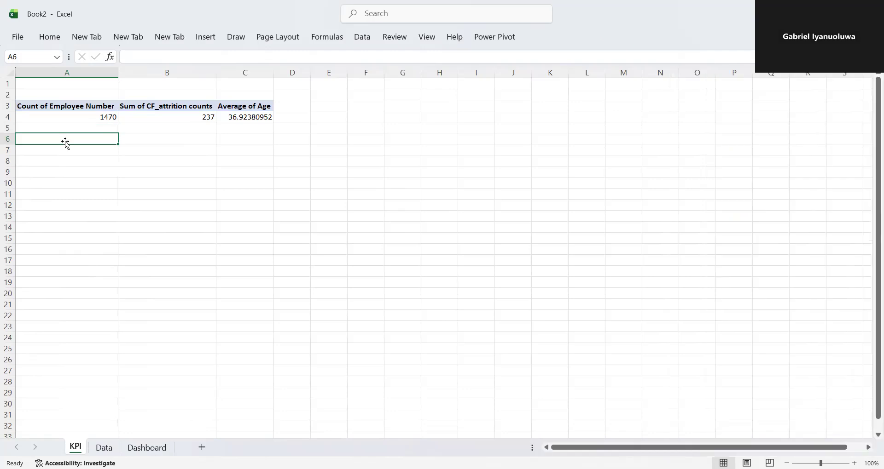
{"action": "type", "text": "="}
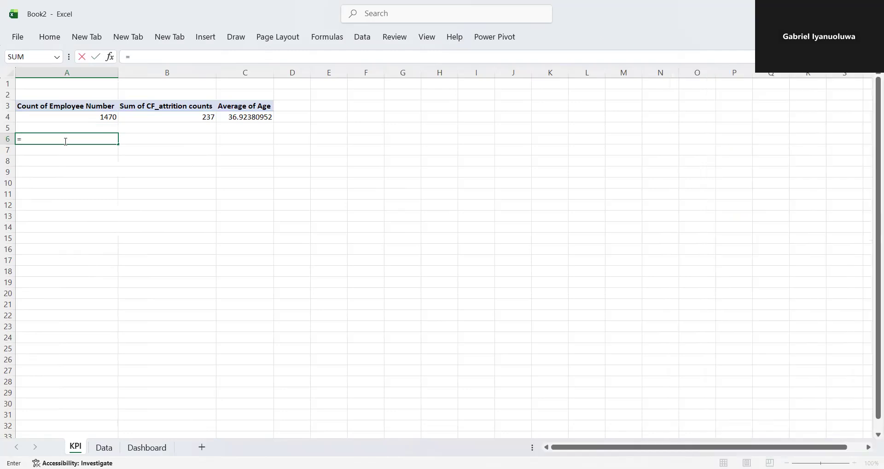
{"action": "left_click", "coordinate": [96, 116]}
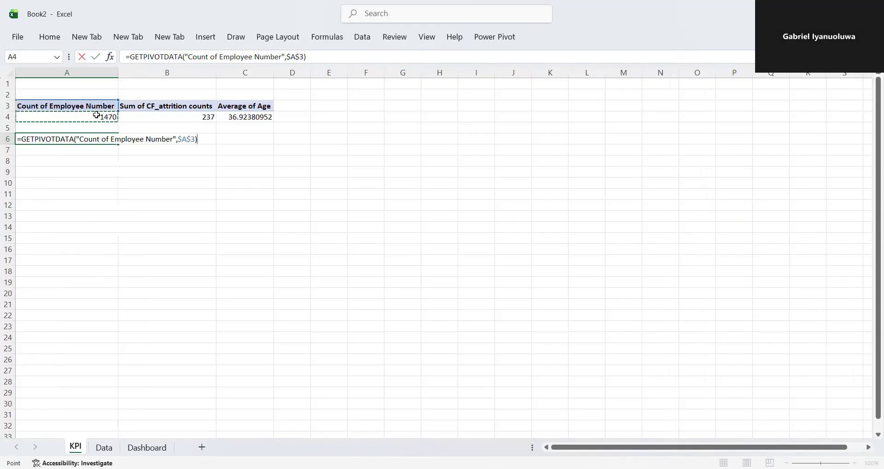
{"action": "key", "text": "Return"}
{"action": "left_click", "coordinate": [99, 137]}
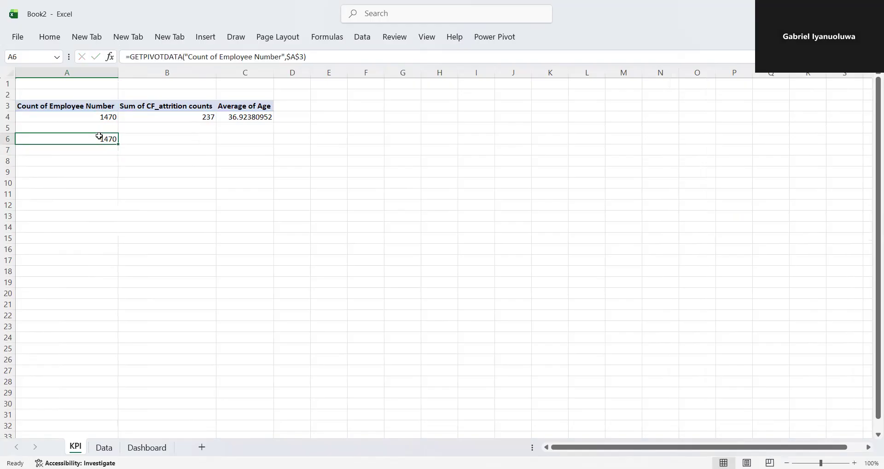
{"action": "key", "text": "Delete"}
- Link cell A8 of the KPI sheet to the PivotTable's employee count in A4
{"action": "left_click", "coordinate": [87, 159]}
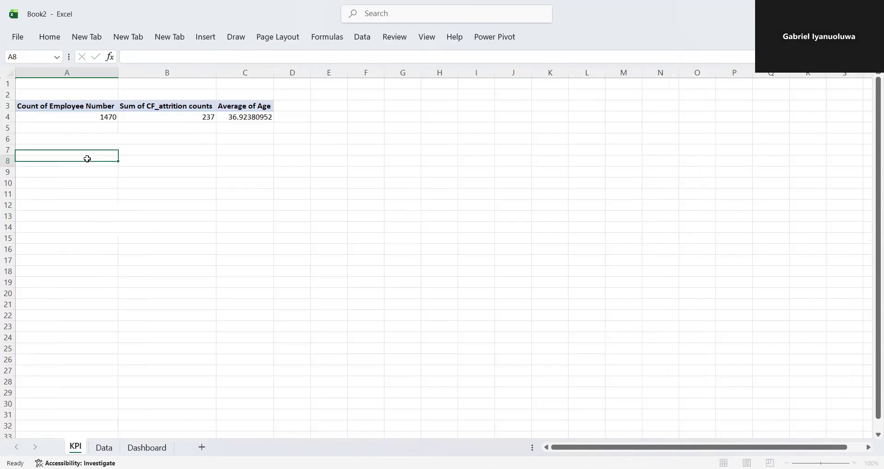
{"action": "type", "text": "="}
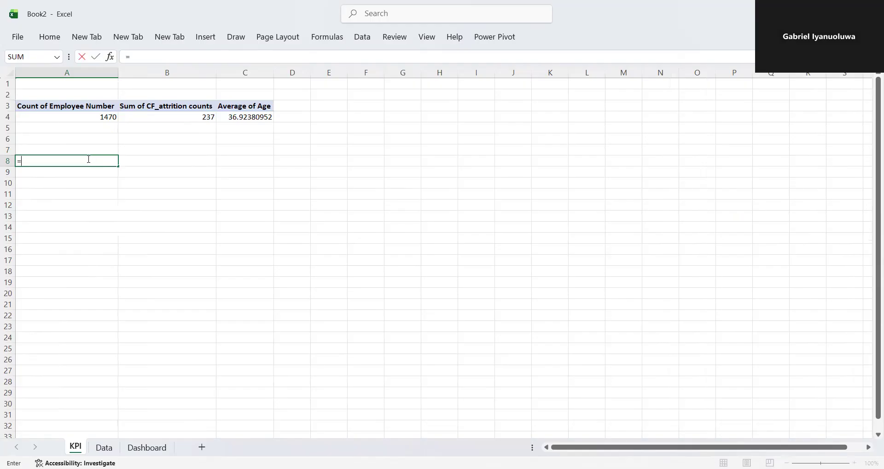
{"action": "left_click", "coordinate": [104, 119]}
{"action": "key", "text": "Return"}
- Enter the heading Total Employee in cell A7, above the linked employee count
{"action": "left_click", "coordinate": [64, 147]}
{"action": "type", "text": "To"}
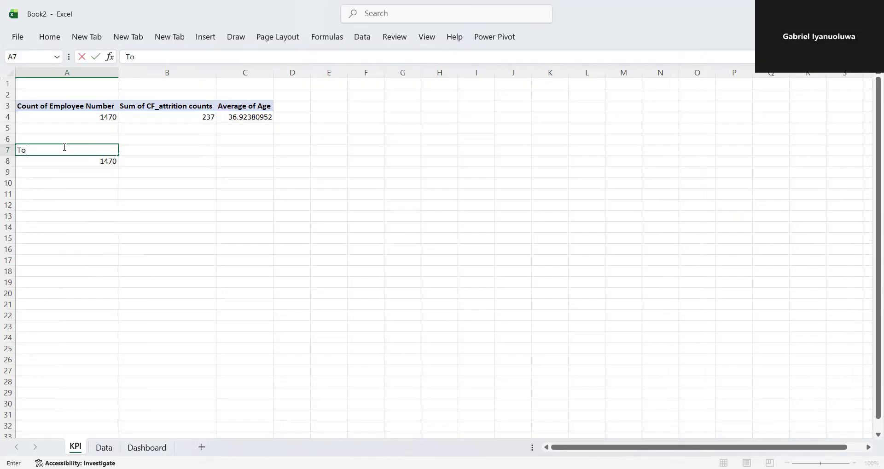
{"action": "type", "text": "tal Employee"}
- Enter the heading Attrition in B7 and link B8 to the PivotTable's sum of attrition counts in B4
{"action": "left_click", "coordinate": [158, 148]}
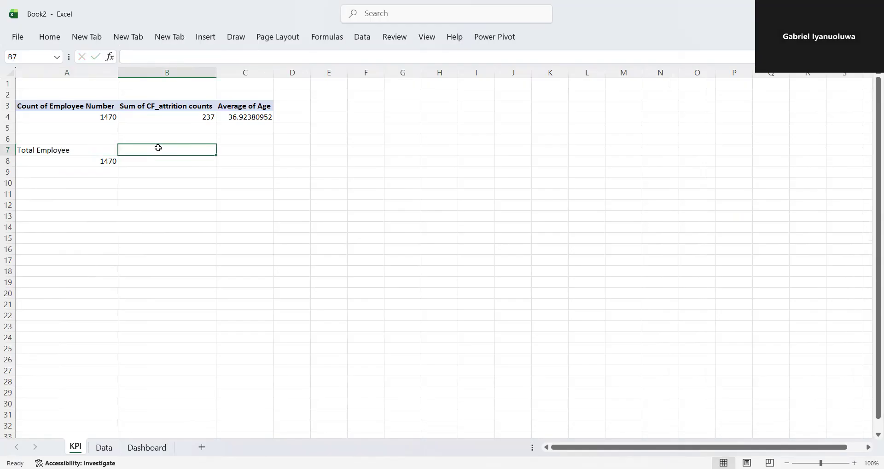
{"action": "type", "text": "Att"}
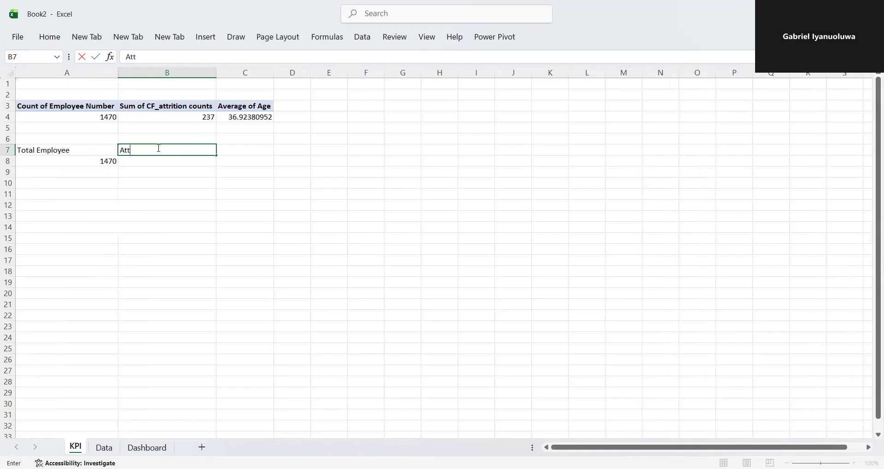
{"action": "type", "text": "rition"}
{"action": "key", "text": "Return"}
{"action": "type", "text": "="}
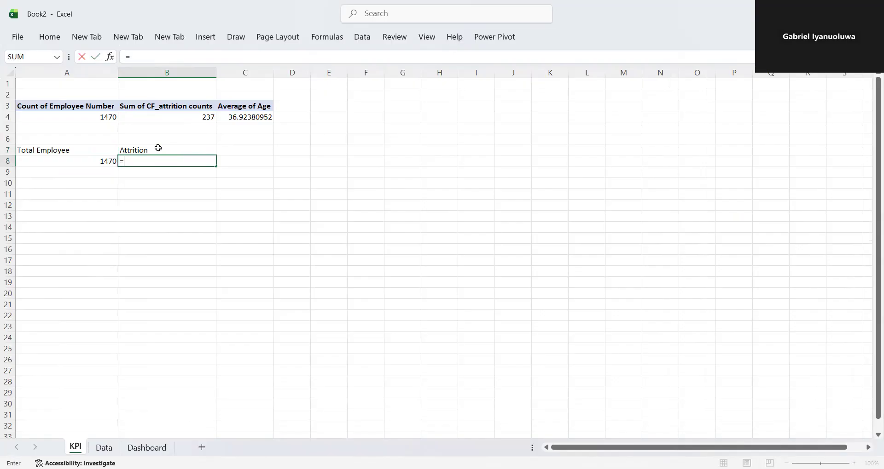
{"action": "left_click", "coordinate": [190, 113]}
{"action": "key", "text": "Return"}
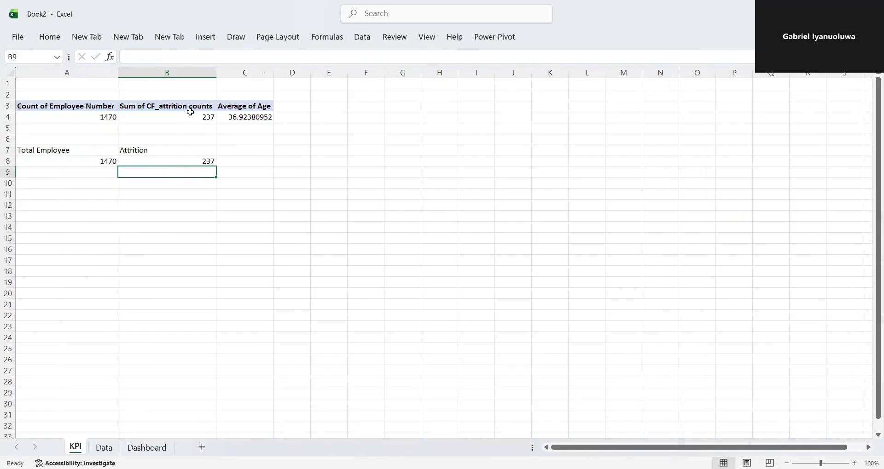
- Enter the heading Active Employee in cell C7
{"action": "left_click", "coordinate": [247, 140]}
{"action": "left_click", "coordinate": [246, 150]}
{"action": "type", "text": "Active"}
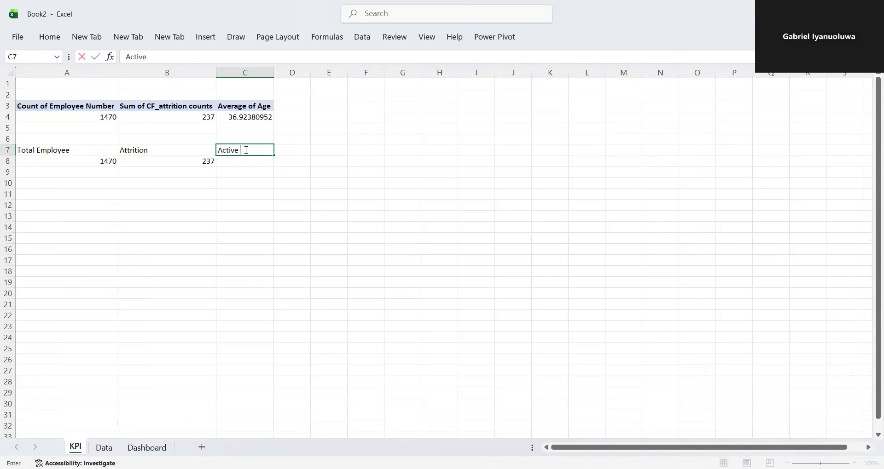
{"action": "type", "text": " Employee"}
{"action": "key", "text": "Return"}
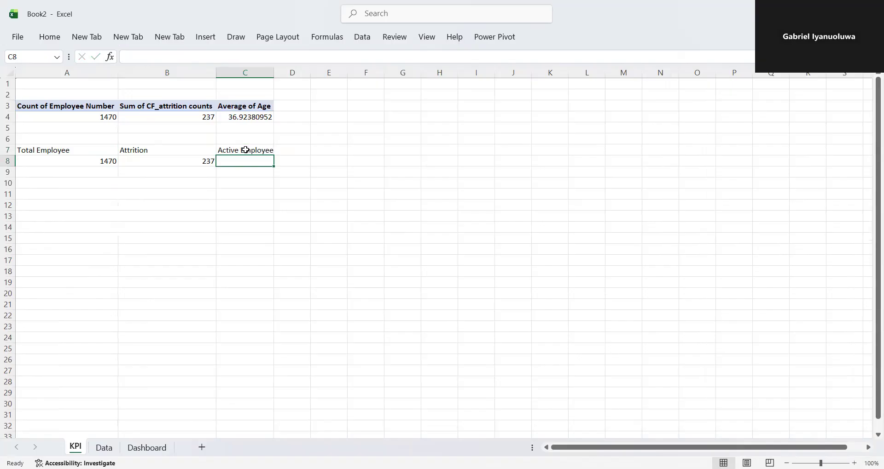
- Calculate active employees in C8 by subtracting the attrition in B8 from the total employees in A8 of the KPI sheet
{"action": "type", "text": "="}
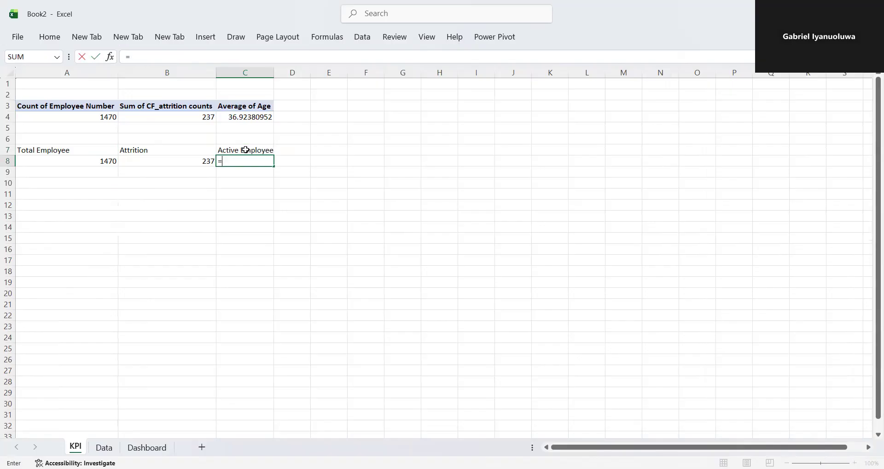
{"action": "left_click", "coordinate": [103, 448]}
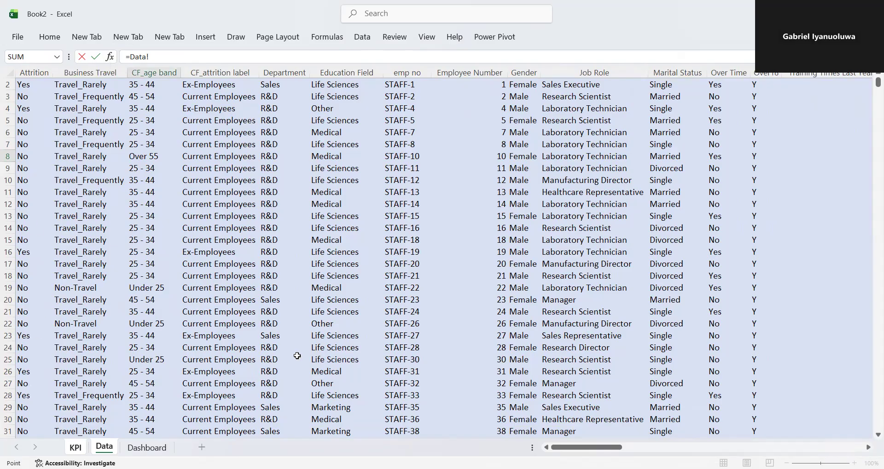
{"action": "left_click", "coordinate": [148, 447]}
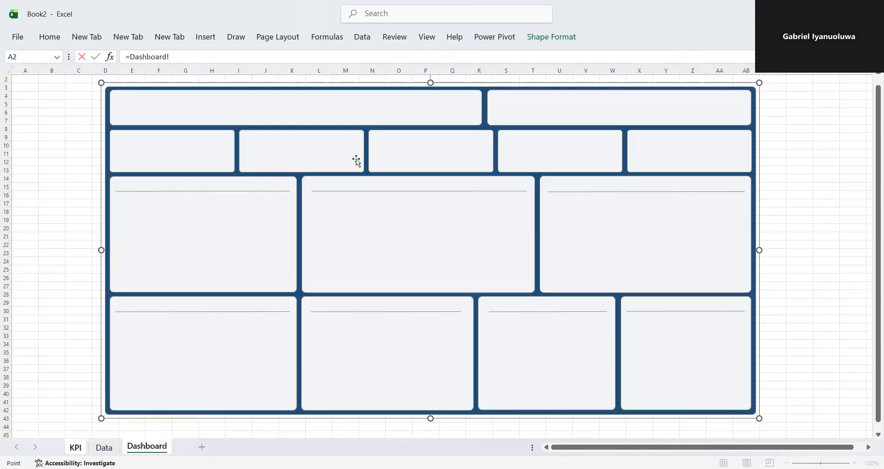
{"action": "left_click", "coordinate": [76, 448]}
{"action": "key", "text": "BackSpace"}
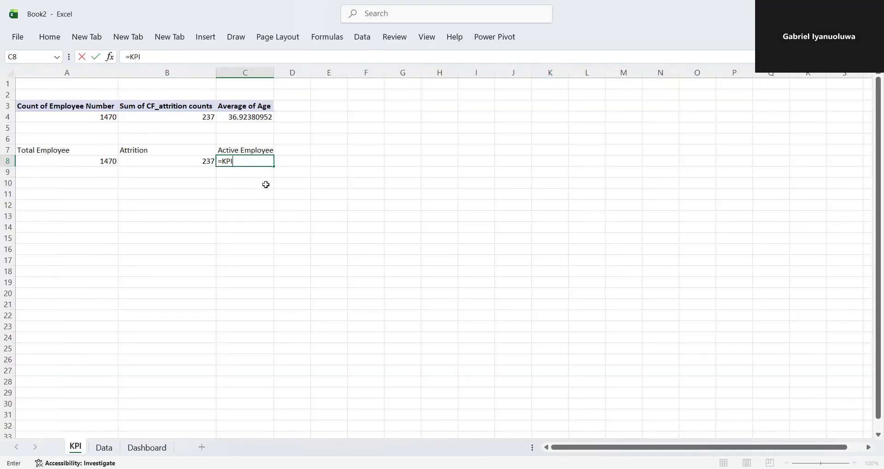
{"action": "left_click", "coordinate": [103, 162]}
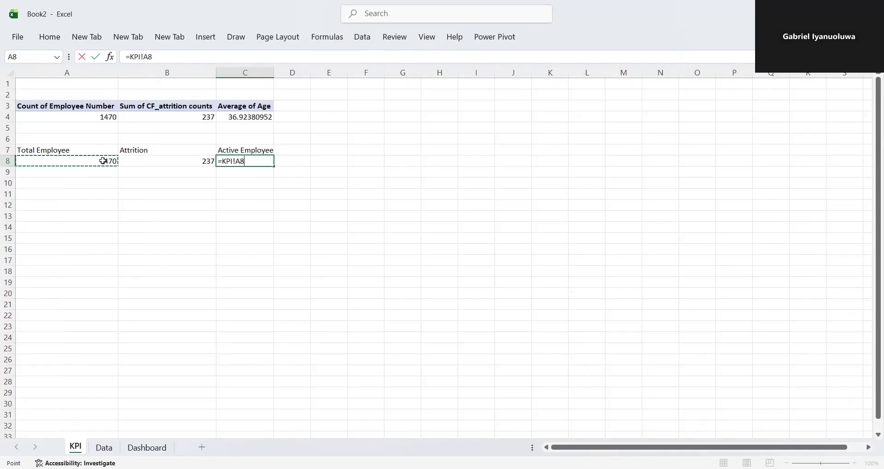
{"action": "type", "text": "-"}
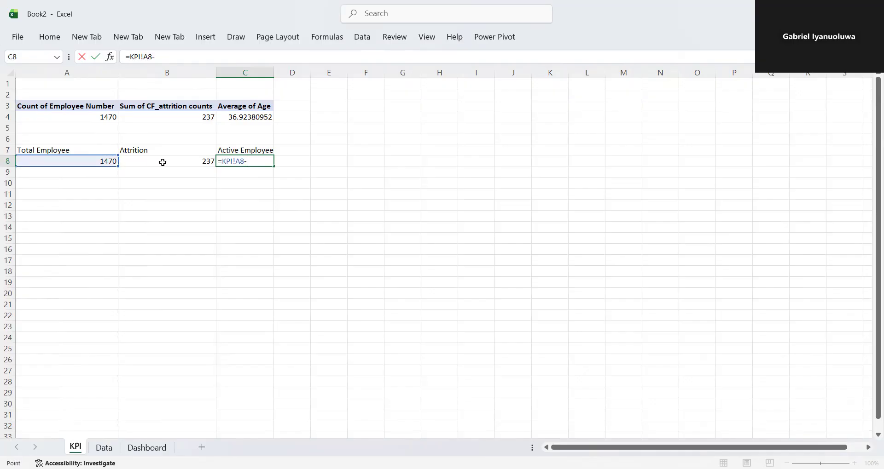
{"action": "left_click", "coordinate": [163, 161]}
{"action": "key", "text": "Return"}
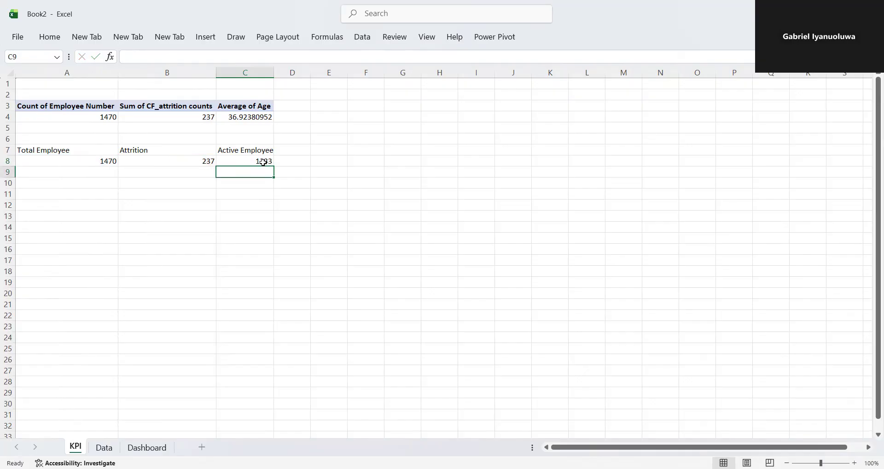
- Enter the heading Attrition Rate in D7 and widen column D to fit the text
{"action": "left_click", "coordinate": [288, 150]}
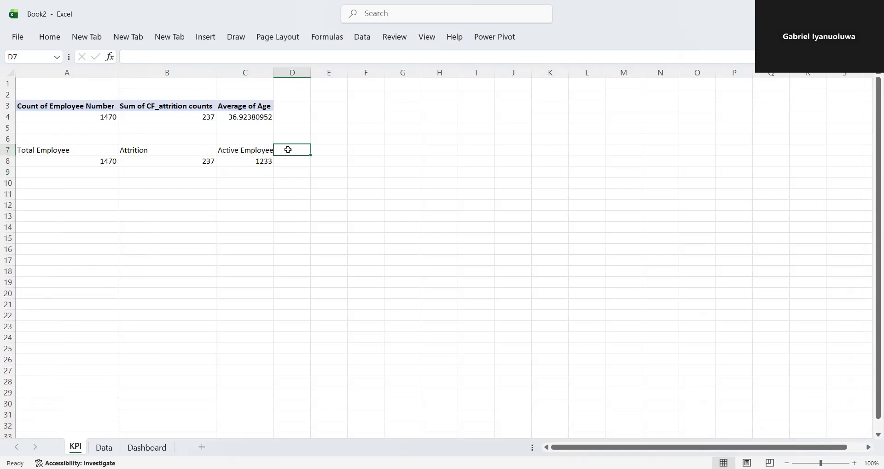
{"action": "type", "text": "Ac"}
{"action": "key", "text": "BackSpace"}
{"action": "type", "text": "tt"}
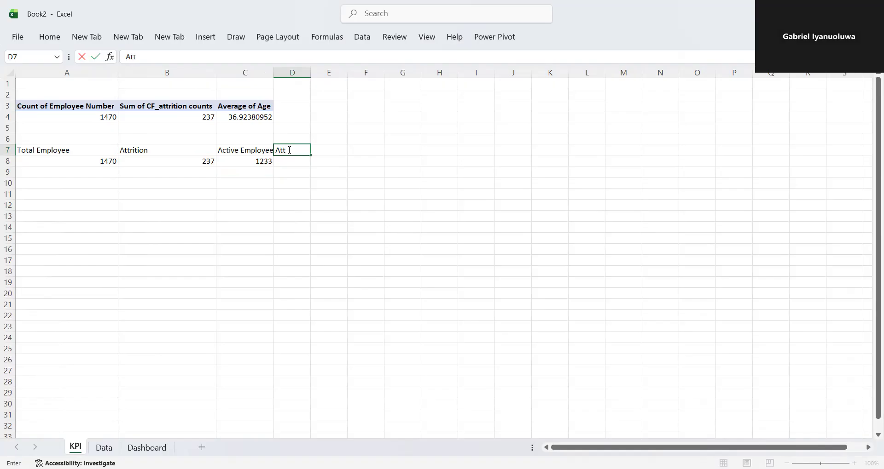
{"action": "type", "text": "rition Rate"}
{"action": "double_click", "coordinate": [310, 70]}
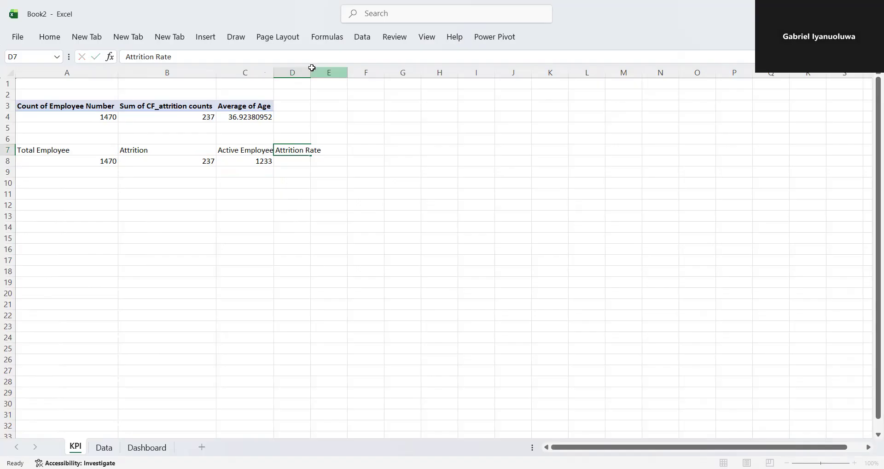
{"action": "left_click", "coordinate": [297, 158]}
{"action": "type", "text": "="}
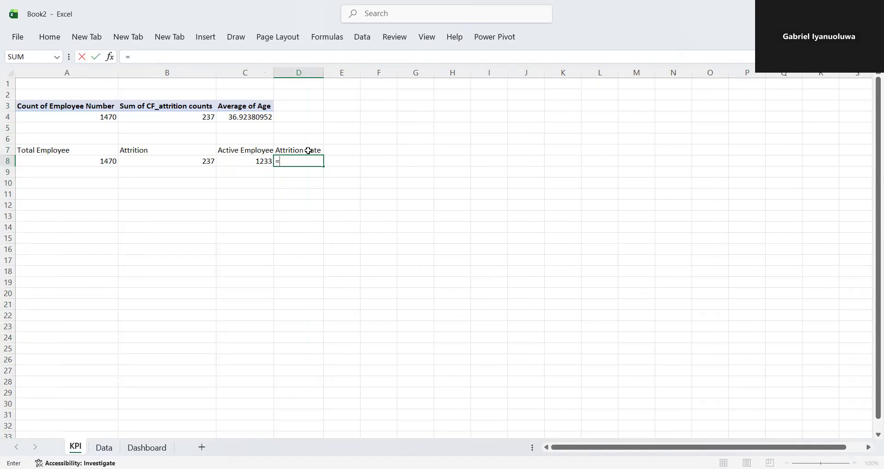
{"action": "left_click", "coordinate": [319, 146]}
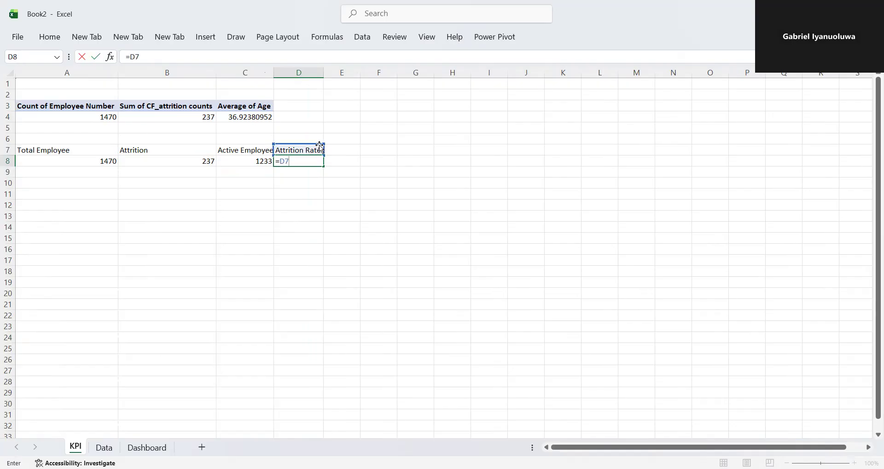
{"action": "key", "text": "BackSpace"}
{"action": "key", "text": "BackSpace"}
{"action": "key", "text": "BackSpace"}
- Replace the heading in cell D7 with Average Age
{"action": "left_click", "coordinate": [317, 154]}
{"action": "left_click", "coordinate": [317, 154]}
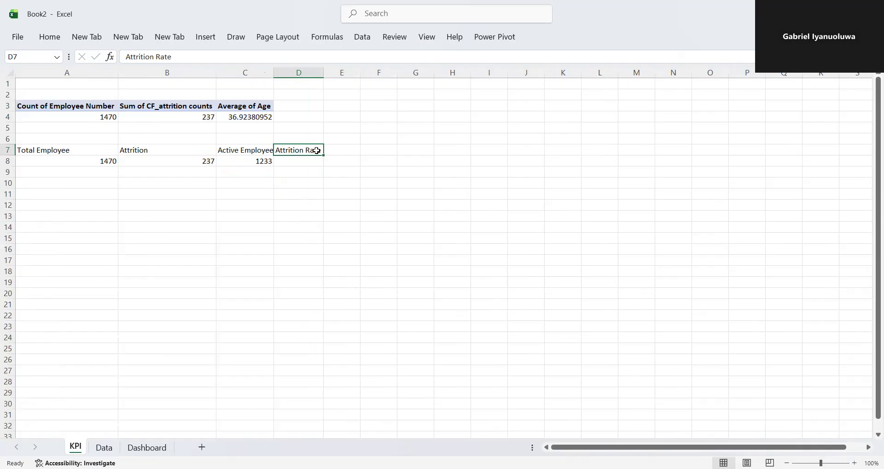
{"action": "key", "text": "BackSpace"}
{"action": "type", "text": "AveraGE"}
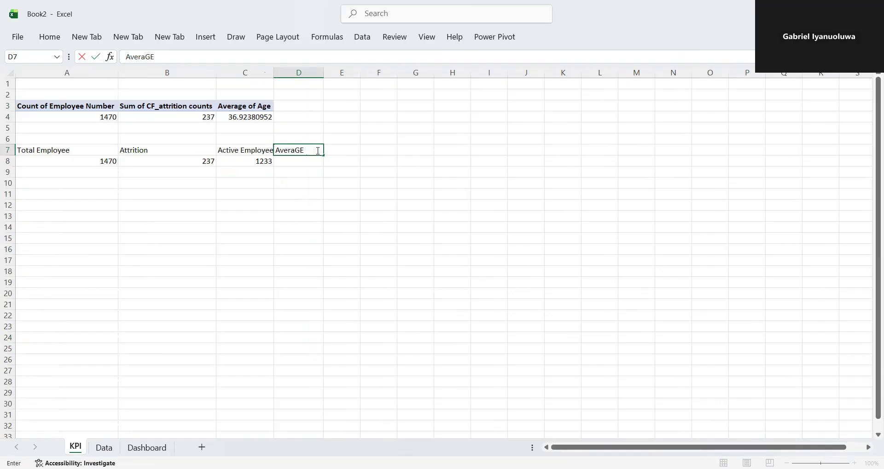
{"action": "key", "text": "BackSpace"}
{"action": "type", "text": "ge Age"}
- Link cell D8 to the PivotTable's average age in C4
{"action": "left_click", "coordinate": [298, 164]}
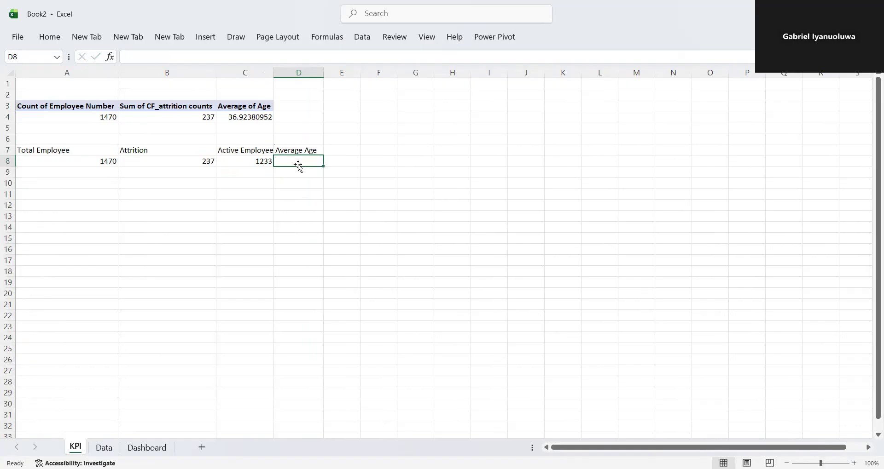
{"action": "type", "text": "="}
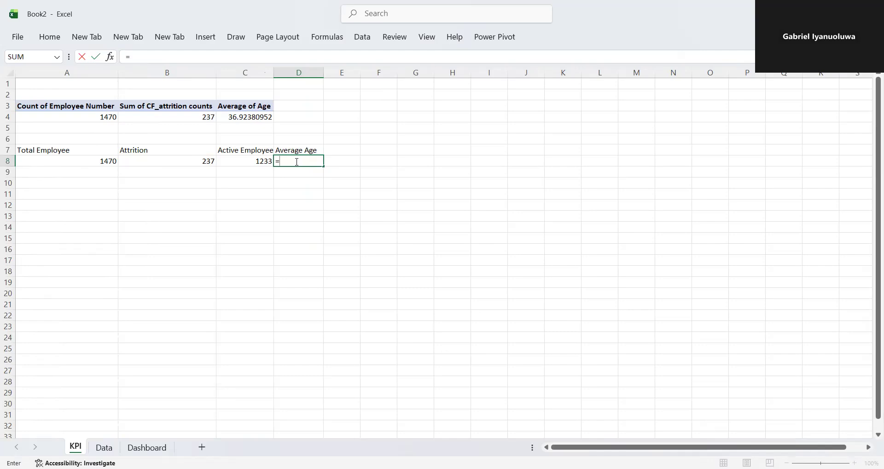
{"action": "left_click", "coordinate": [247, 115]}
{"action": "key", "text": "Return"}
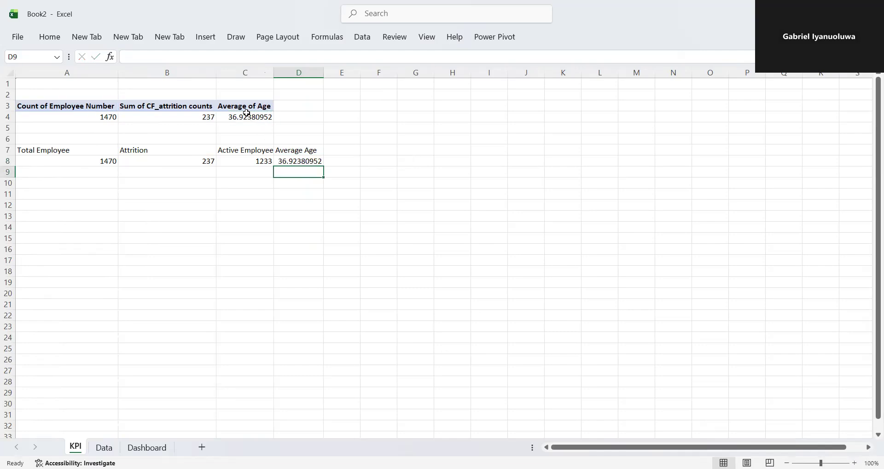
- Format the average age in D8 as a whole number with no decimal places
{"action": "left_click", "coordinate": [301, 162]}
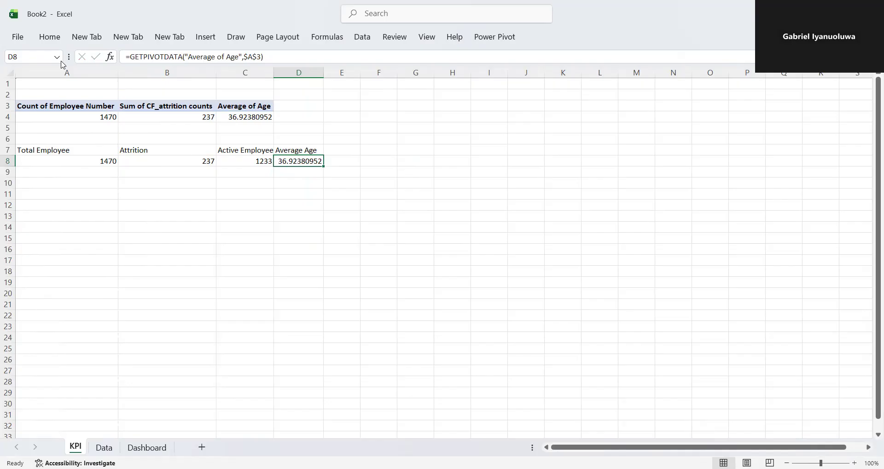
{"action": "left_click", "coordinate": [52, 36]}
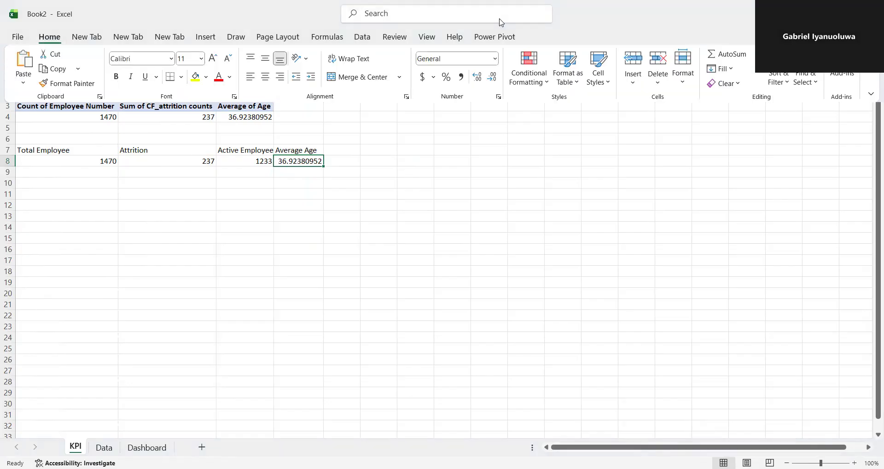
{"action": "left_click", "coordinate": [492, 77]}
{"action": "left_click", "coordinate": [493, 77]}
{"action": "left_click", "coordinate": [492, 76]}
{"action": "left_click", "coordinate": [493, 76]}
{"action": "left_click", "coordinate": [493, 76]}
{"action": "left_click", "coordinate": [492, 77]}
{"action": "left_click", "coordinate": [493, 77]}
{"action": "left_click", "coordinate": [492, 77]}
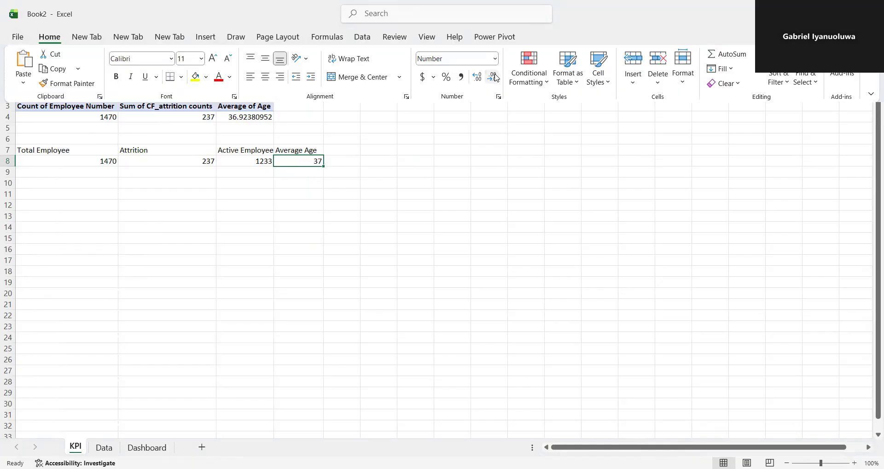
- Enter the heading Attrition Rate in E7 and widen column E to fit the text
{"action": "left_click", "coordinate": [332, 152]}
{"action": "left_click", "coordinate": [332, 150]}
{"action": "type", "text": "="}
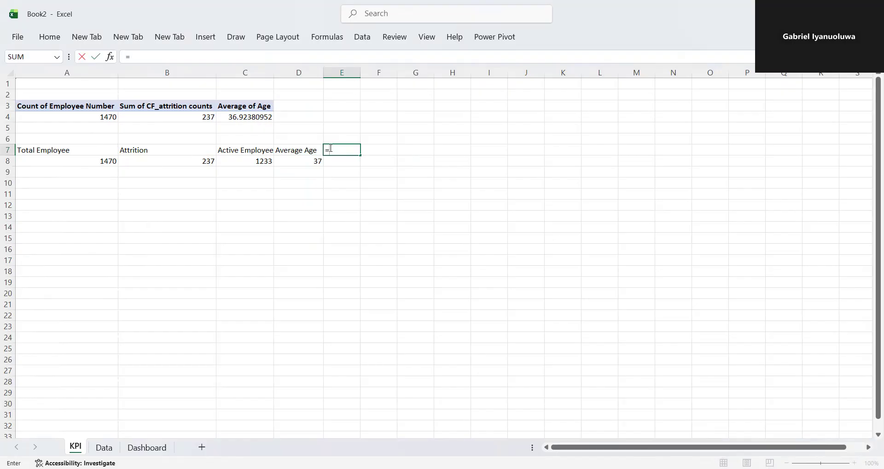
{"action": "key", "text": "BackSpace"}
{"action": "type", "text": "Atti"}
{"action": "key", "text": "BackSpace"}
{"action": "type", "text": "rition Rate"}
{"action": "key", "text": "Return"}
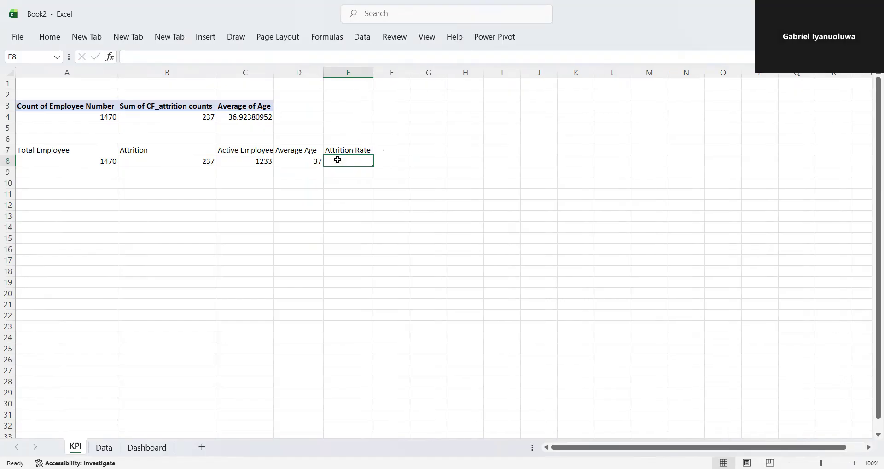
- Calculate the attrition rate in E8 with the formula =B8/A8
{"action": "type", "text": "="}
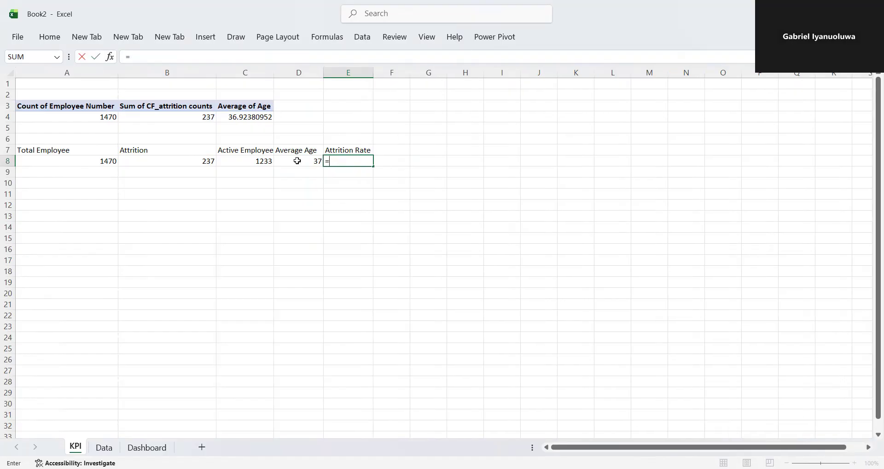
{"action": "left_click", "coordinate": [189, 160]}
{"action": "type", "text": "/"}
{"action": "left_click", "coordinate": [107, 162]}
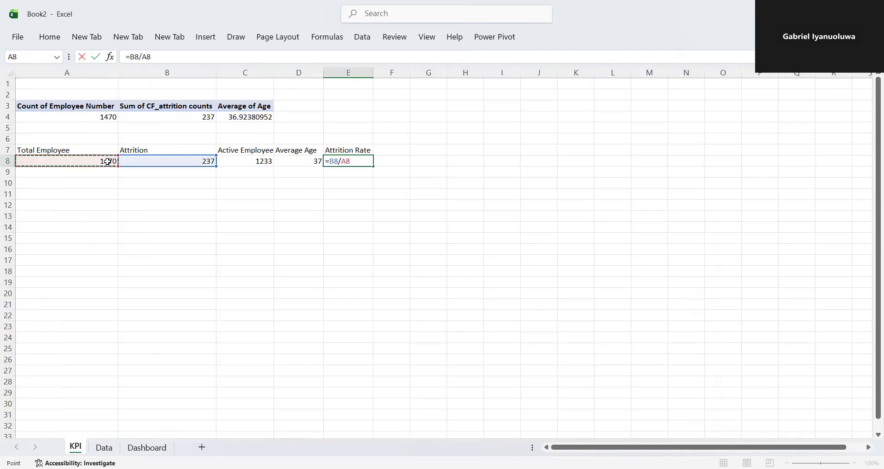
{"action": "key", "text": "Return"}
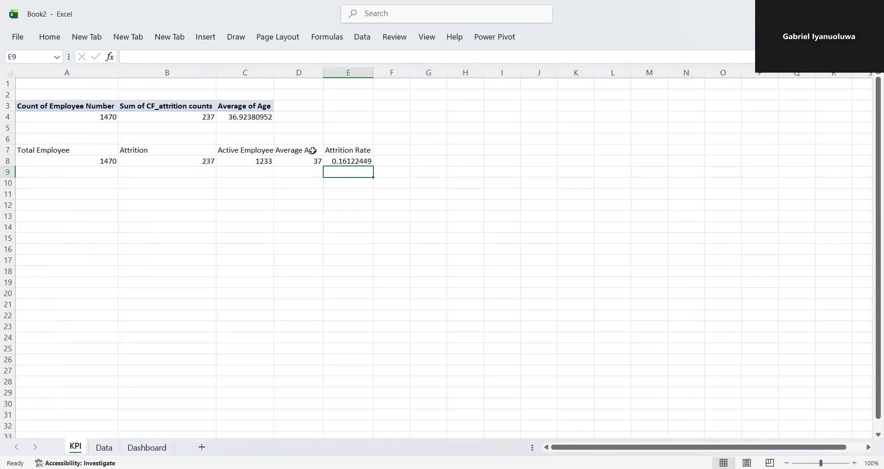
- Format the attrition rate in E8 as a percentage with two decimal places and collapse the ribbon
{"action": "left_click", "coordinate": [345, 163]}
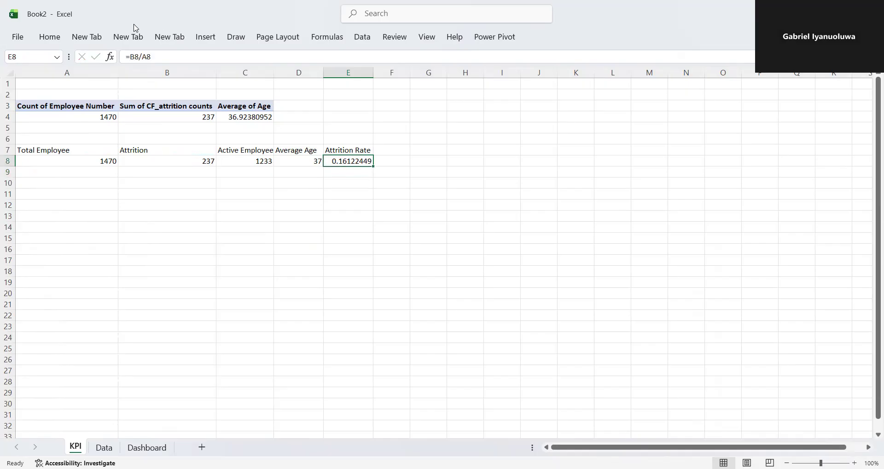
{"action": "left_click", "coordinate": [53, 35]}
{"action": "left_click", "coordinate": [446, 77]}
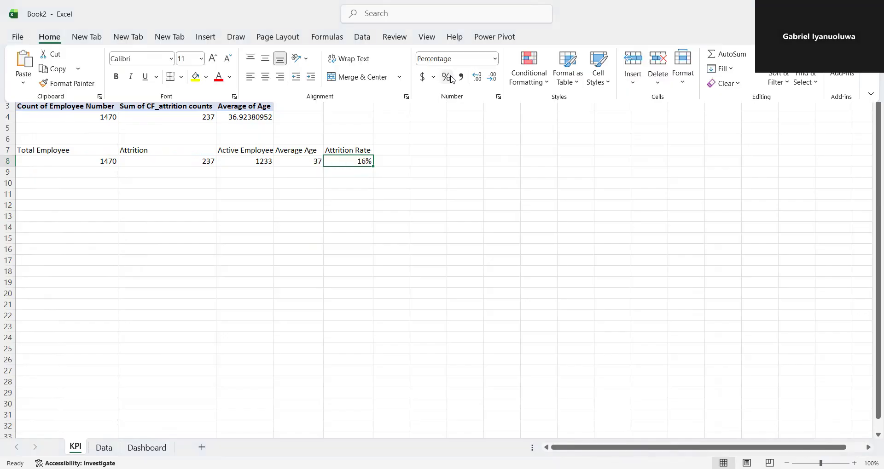
{"action": "left_click", "coordinate": [479, 77]}
{"action": "left_click", "coordinate": [479, 77]}
{"action": "key", "text": "ctrl+F1"}
{"action": "left_click", "coordinate": [60, 176]}
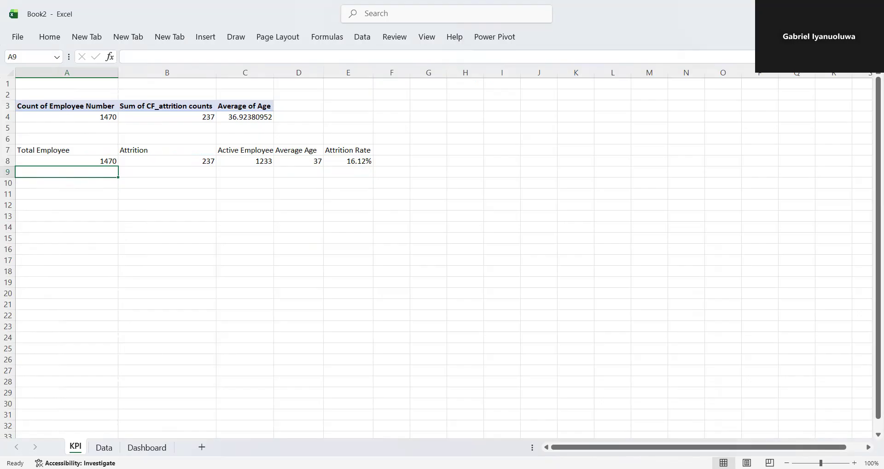
{"action": "key", "text": "alt+Tab"}
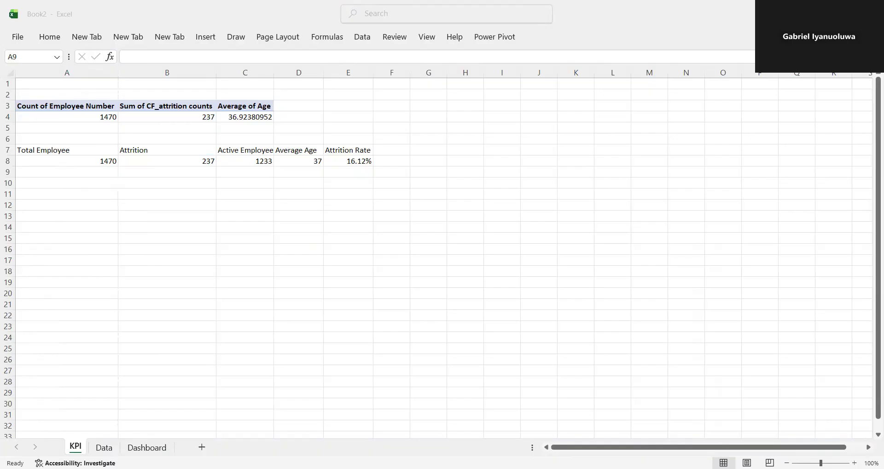
{"action": "left_click", "coordinate": [146, 199]}
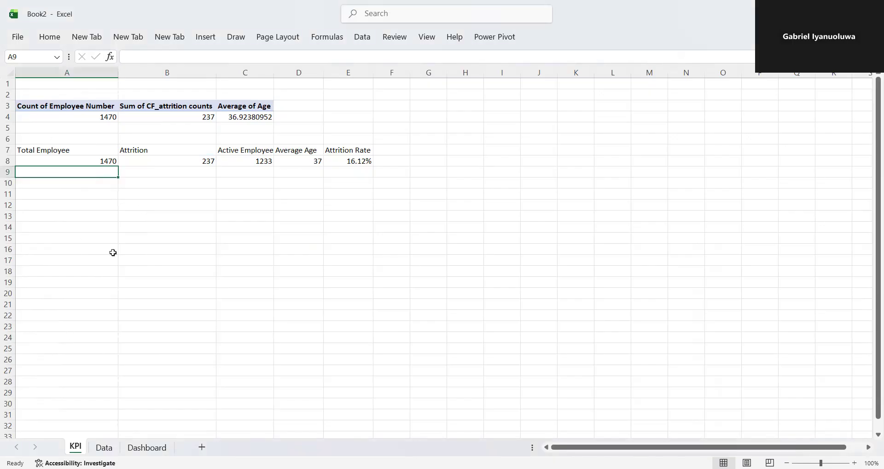
- Insert a text box in the lower part of the first KPI card on the Dashboard sheet
{"action": "left_click", "coordinate": [146, 447]}
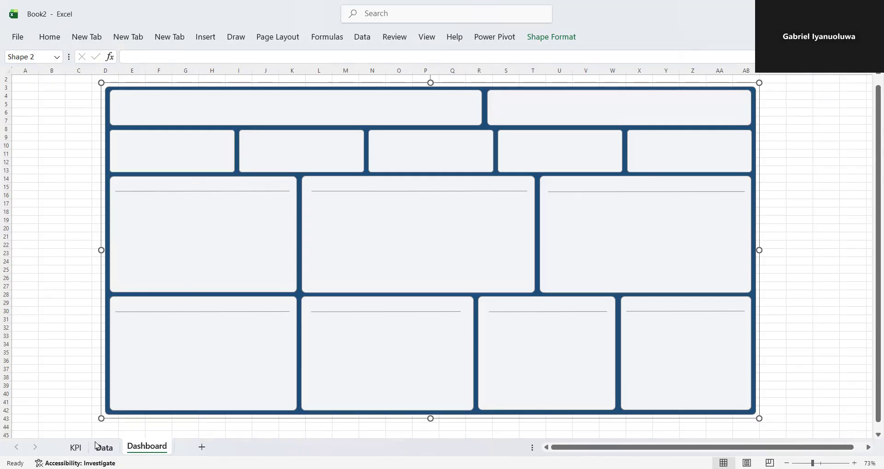
{"action": "left_click", "coordinate": [157, 145]}
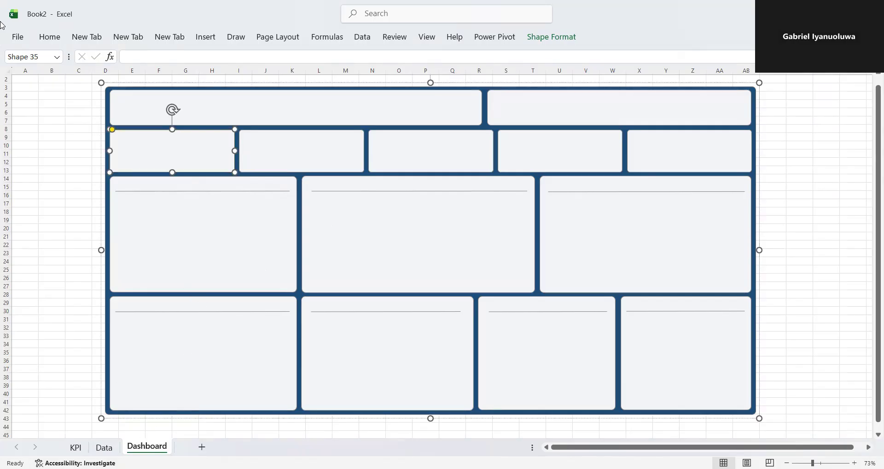
{"action": "left_click", "coordinate": [40, 37]}
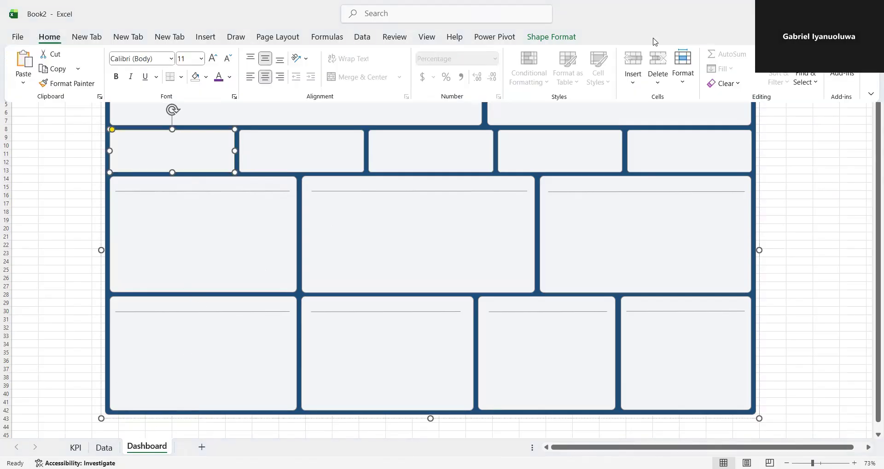
{"action": "left_click", "coordinate": [205, 37]}
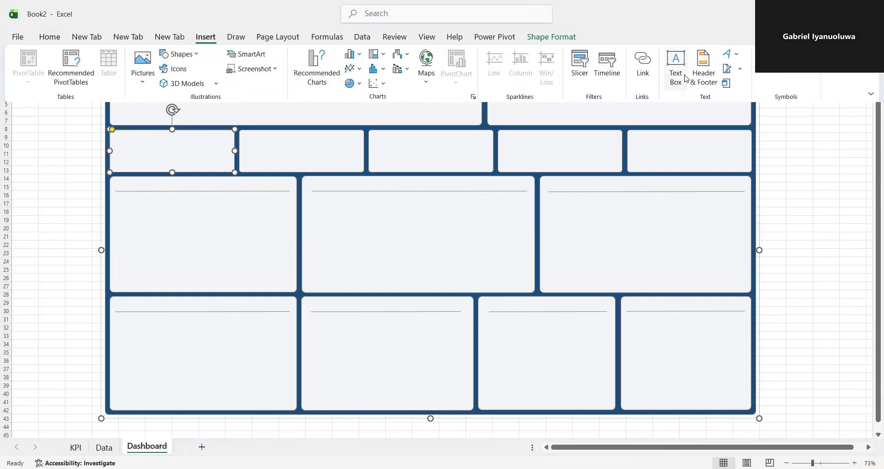
{"action": "left_click", "coordinate": [685, 79]}
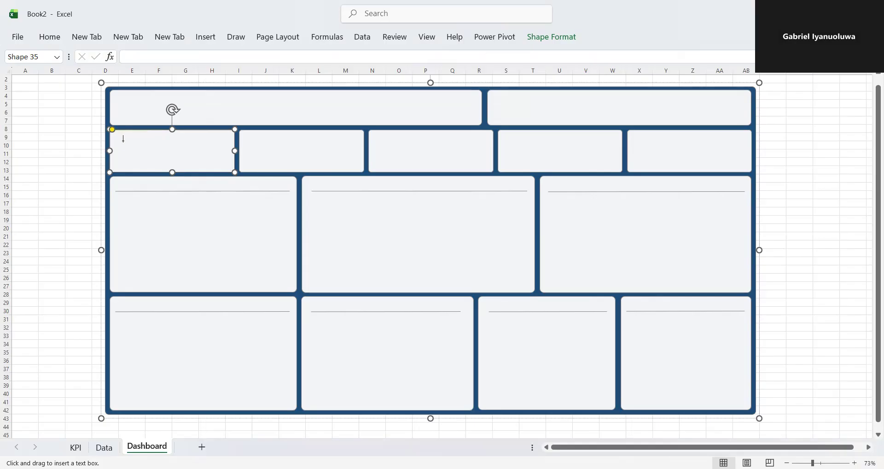
{"action": "left_click_drag", "start_coordinate": [122, 151], "coordinate": [167, 153]}
{"action": "left_click", "coordinate": [160, 161]}
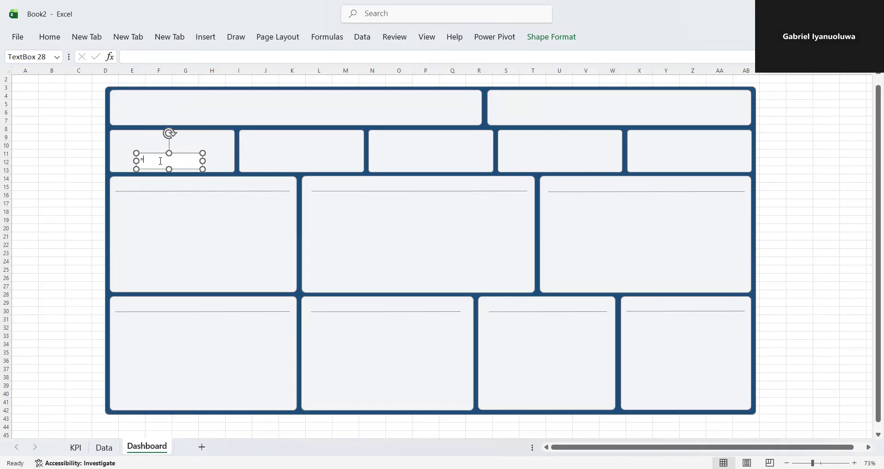
- Link the text box to the total employee value with the formula =KPI!A8
{"action": "left_click", "coordinate": [143, 57]}
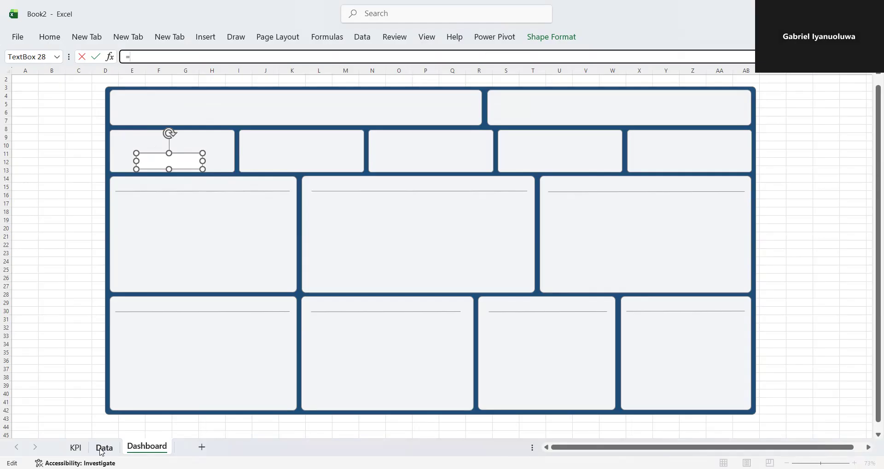
{"action": "left_click", "coordinate": [75, 447]}
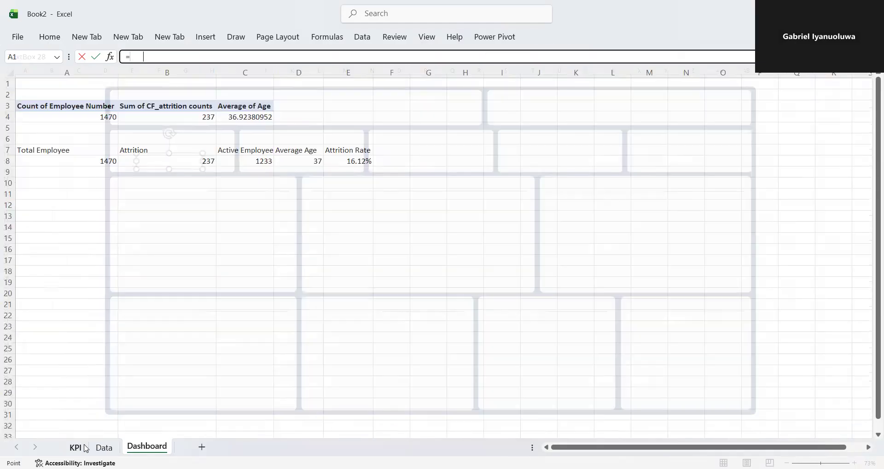
{"action": "left_click", "coordinate": [101, 161]}
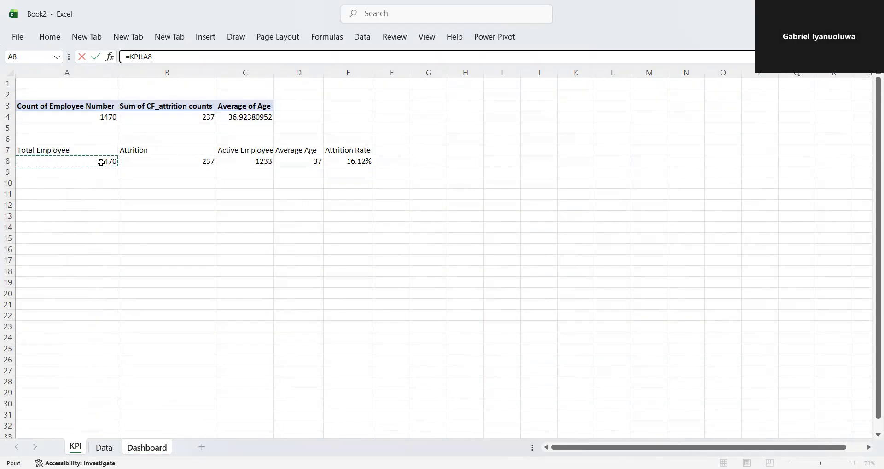
{"action": "key", "text": "Return"}
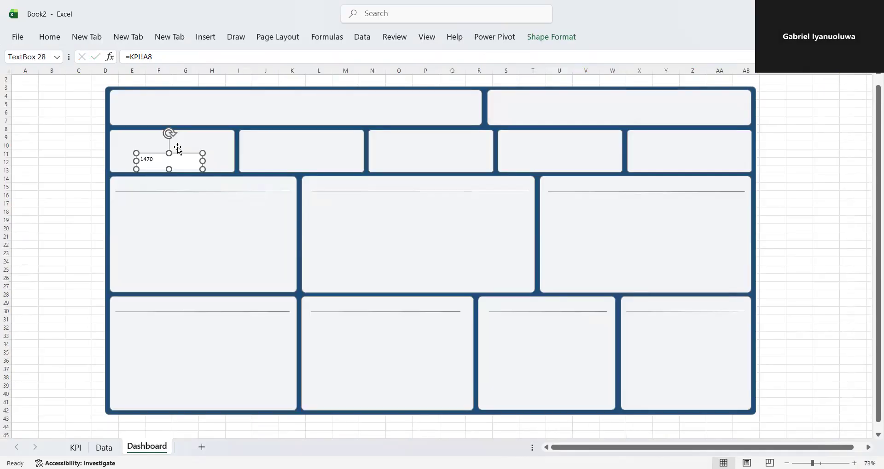
- Format the linked employee value as bold Calibri at size 20 and narrow its text box to 1.34" wide
{"action": "left_click", "coordinate": [54, 42]}
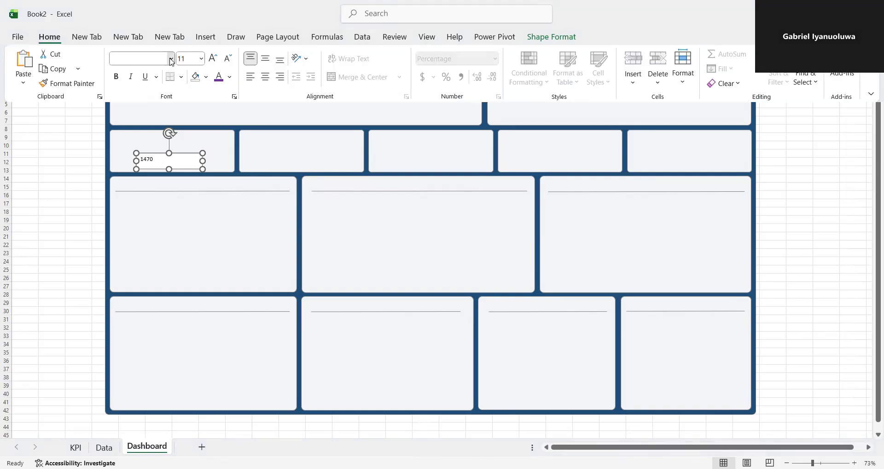
{"action": "left_click", "coordinate": [171, 58]}
{"action": "type", "text": "ti"}
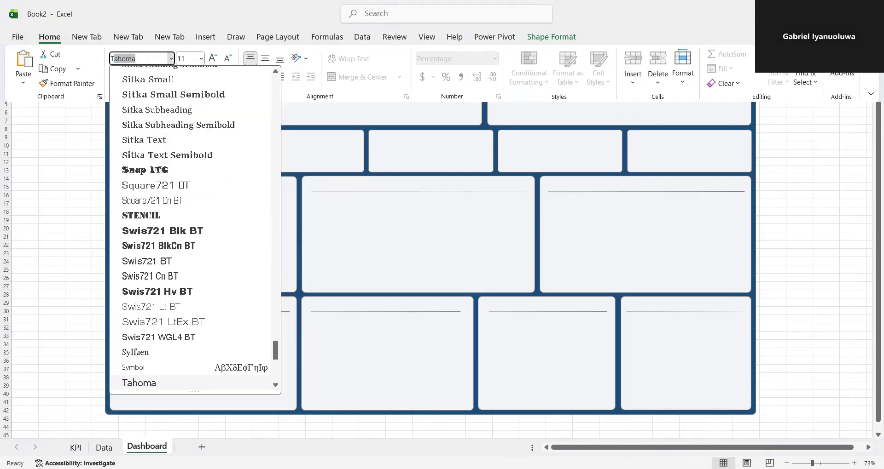
{"action": "left_click", "coordinate": [145, 56]}
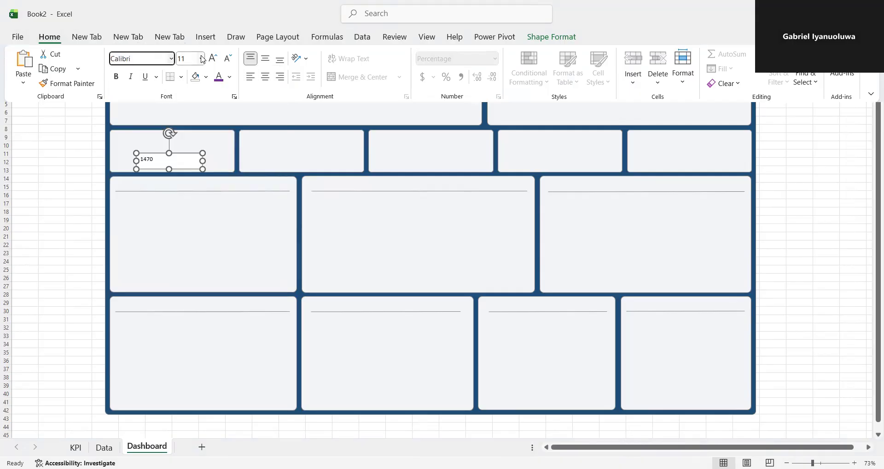
{"action": "left_click", "coordinate": [201, 59]}
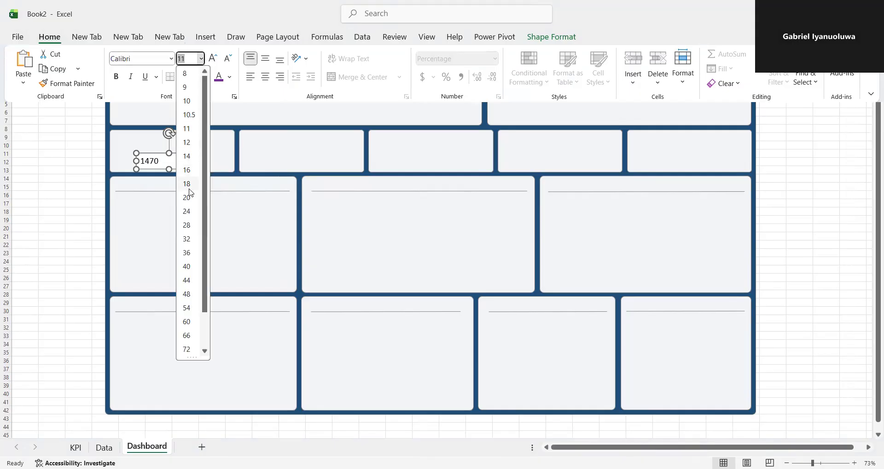
{"action": "left_click", "coordinate": [189, 198]}
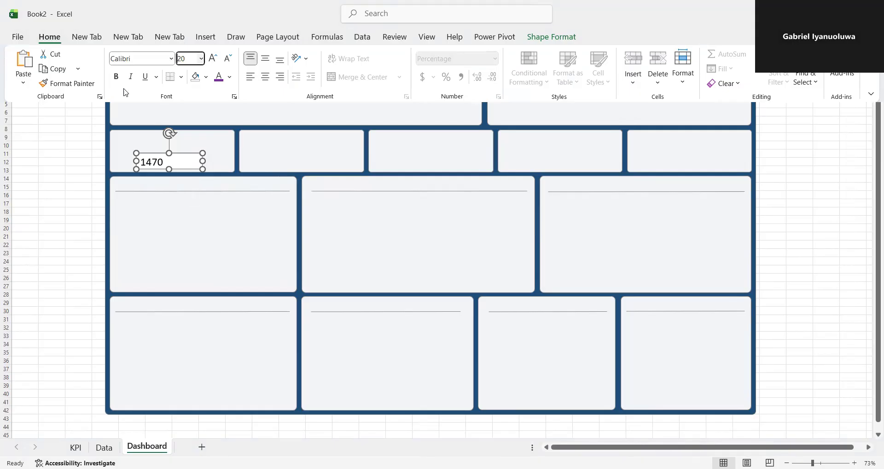
{"action": "left_click", "coordinate": [119, 80]}
{"action": "left_click_drag", "start_coordinate": [203, 161], "coordinate": [166, 153]}
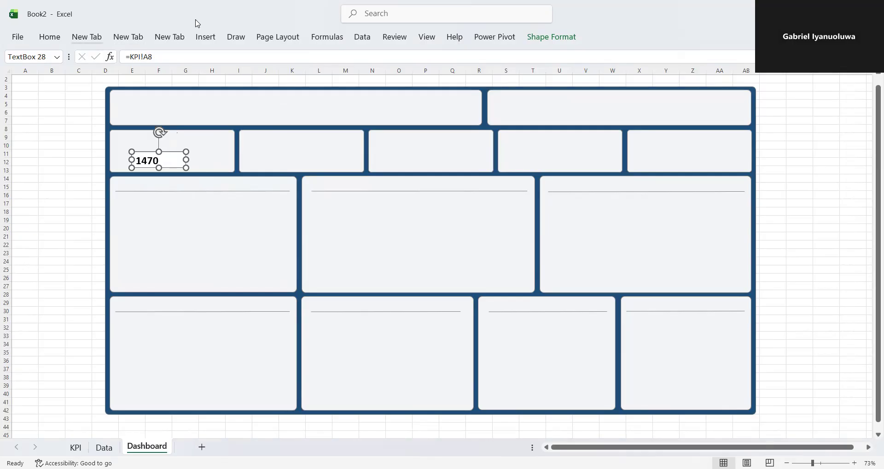
- Remove the fill and the outline from the linked value's text box
{"action": "left_click", "coordinate": [534, 36]}
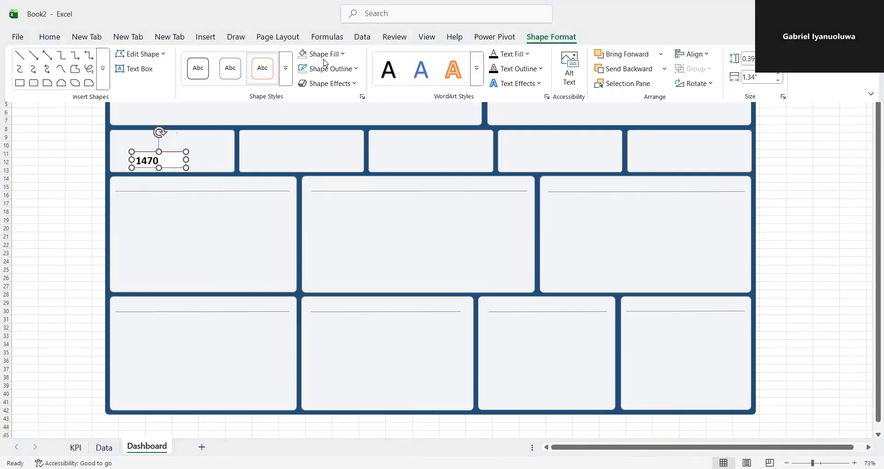
{"action": "left_click", "coordinate": [337, 58]}
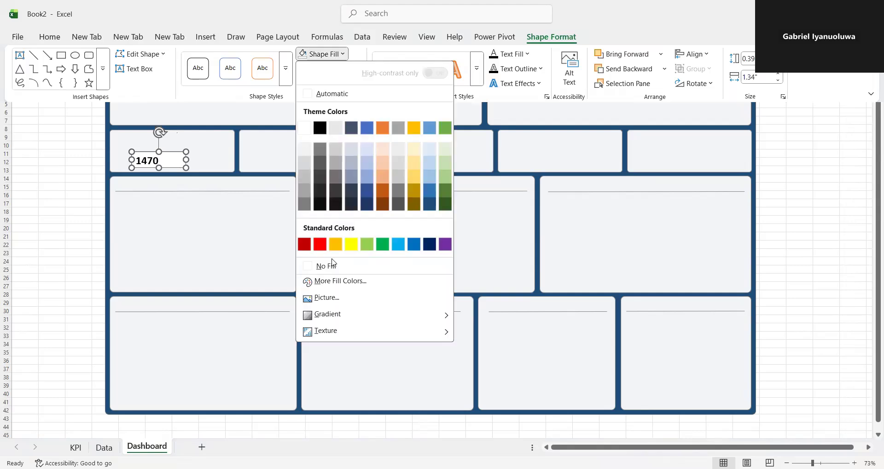
{"action": "left_click", "coordinate": [332, 267]}
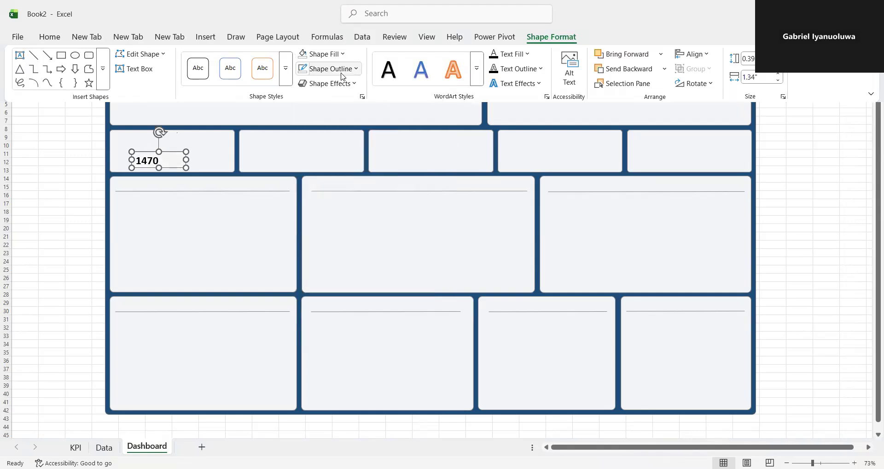
{"action": "left_click", "coordinate": [341, 71]}
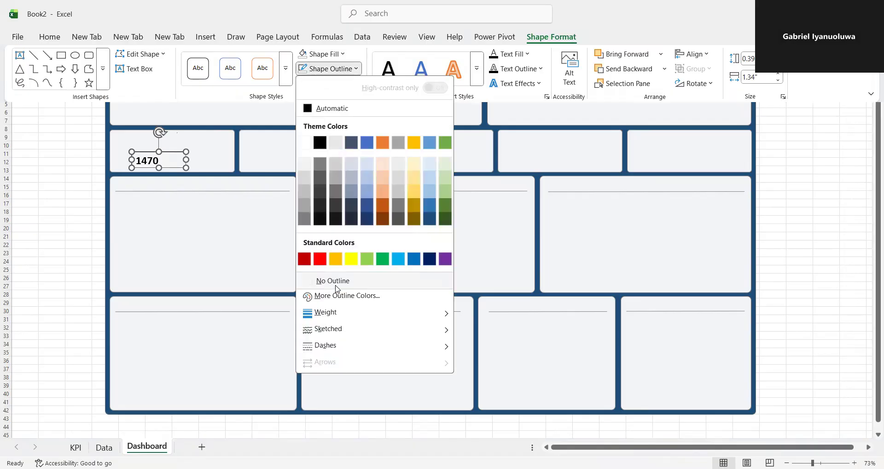
{"action": "left_click", "coordinate": [336, 282]}
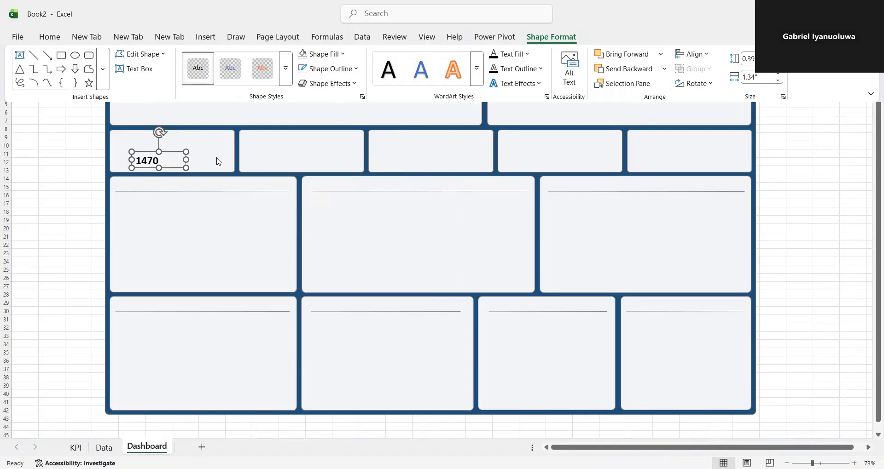
{"action": "left_click", "coordinate": [215, 165]}
{"action": "left_click", "coordinate": [214, 166]}
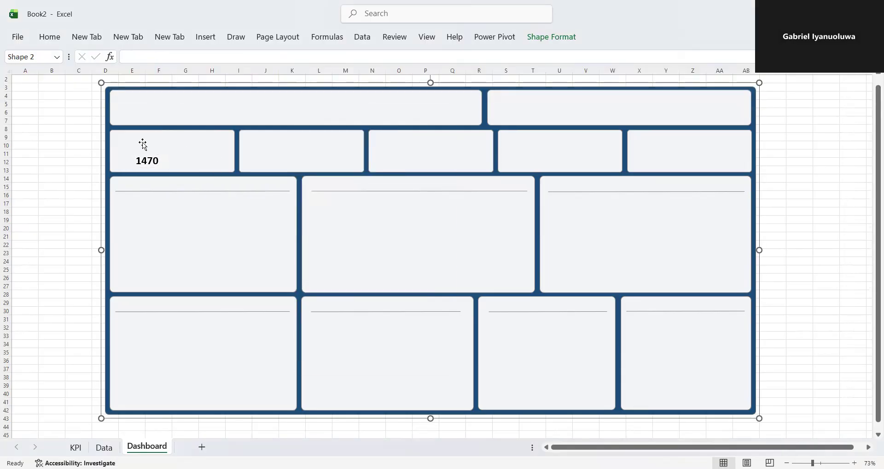
- Add a text box reading Total Employee above the value in the first KPI card, set in Times New Roman
{"action": "left_click", "coordinate": [204, 38]}
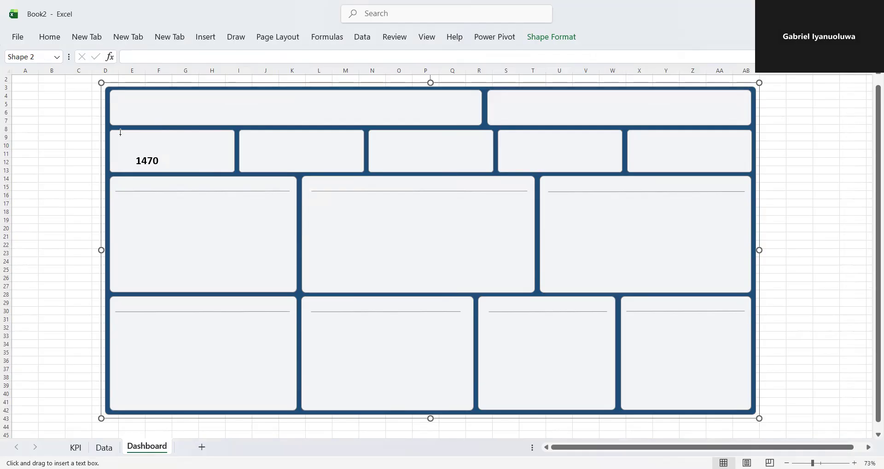
{"action": "left_click_drag", "start_coordinate": [120, 135], "coordinate": [215, 150]}
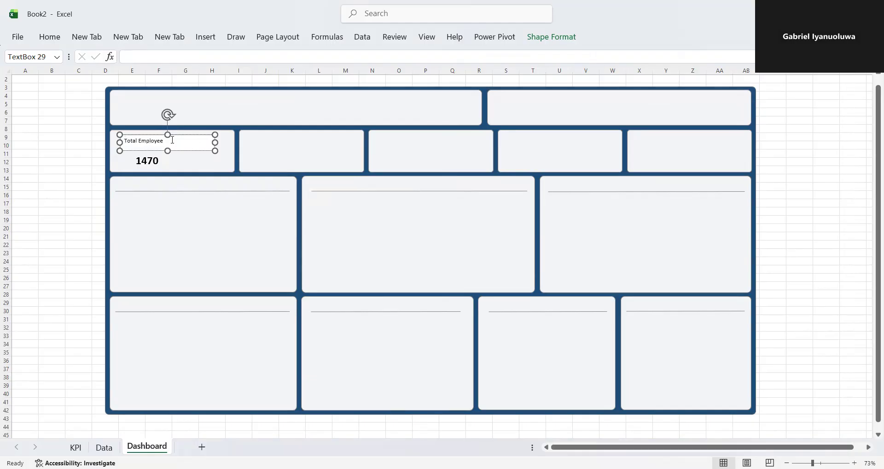
{"action": "left_click_drag", "start_coordinate": [172, 140], "coordinate": [122, 141]}
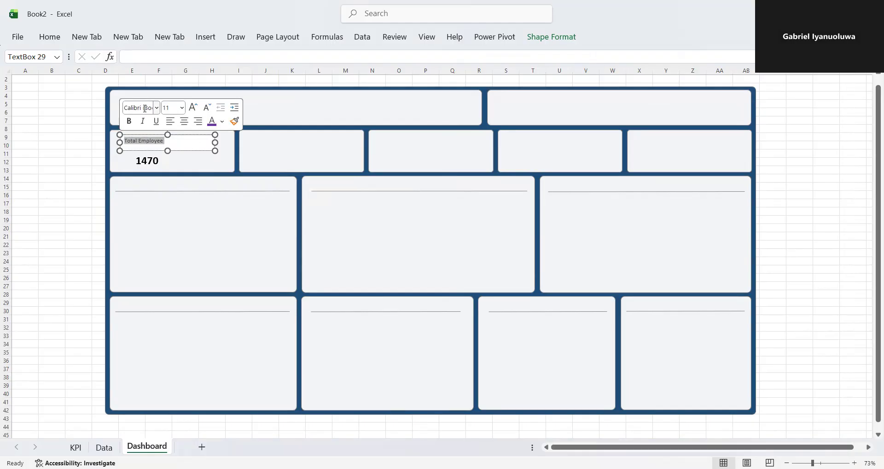
{"action": "left_click", "coordinate": [145, 109]}
{"action": "type", "text": "Rt"}
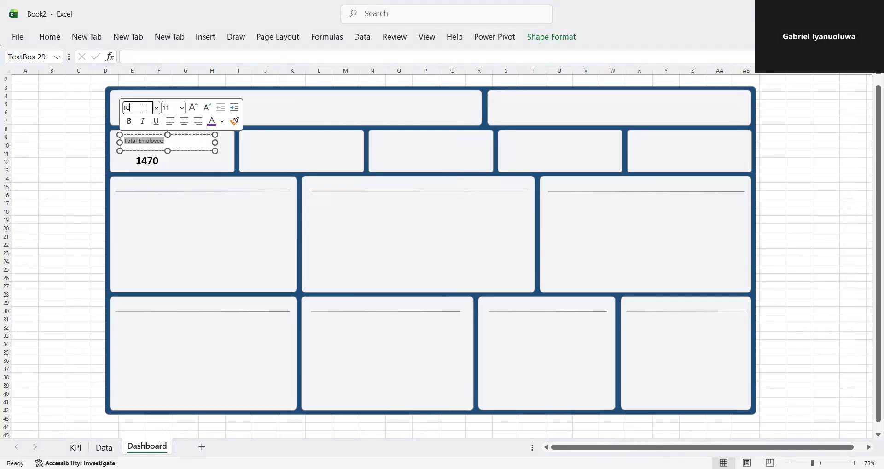
{"action": "type", "text": "Ti"}
{"action": "key", "text": "Return"}
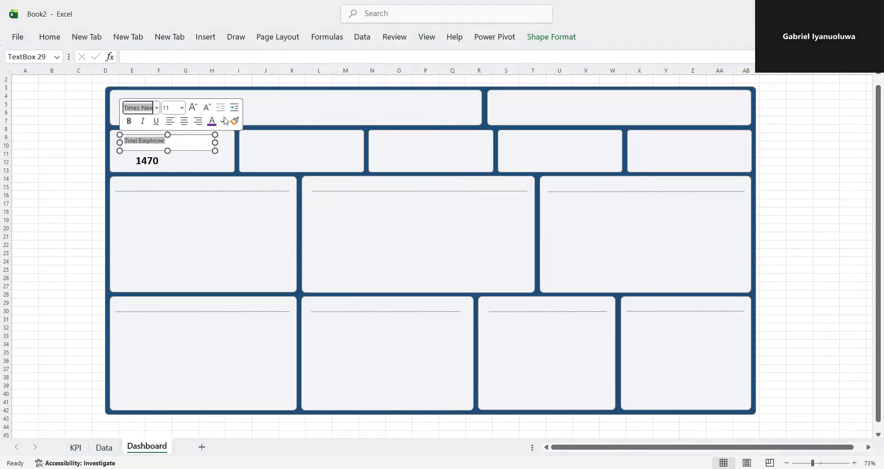
- Make the Total Employee label size 20, bold and dark blue, and fit its narrowed box against the card's left edge
{"action": "left_click", "coordinate": [180, 109]}
{"action": "left_click", "coordinate": [182, 108]}
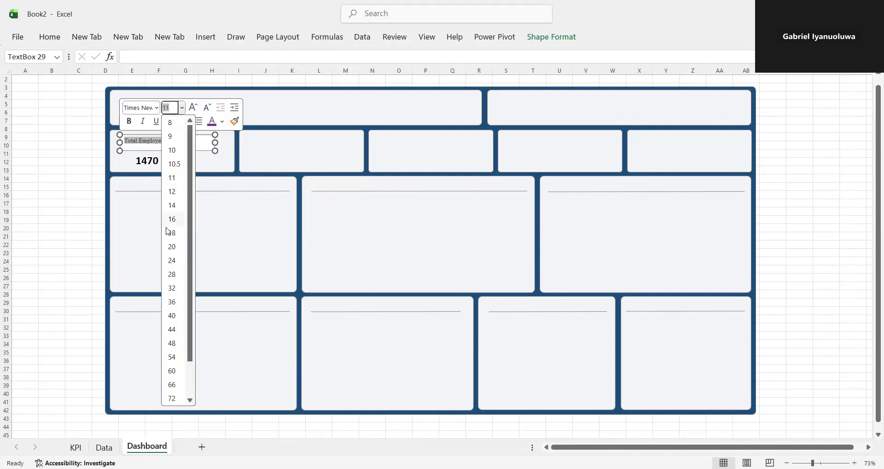
{"action": "left_click", "coordinate": [171, 252]}
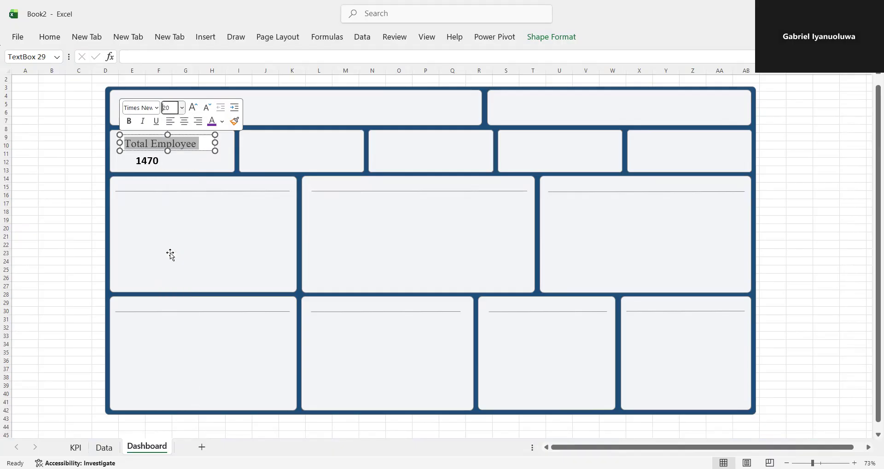
{"action": "left_click", "coordinate": [132, 123]}
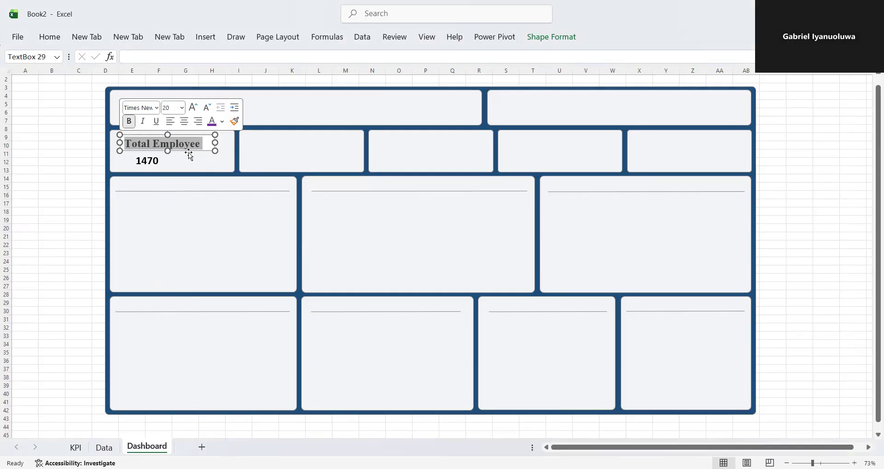
{"action": "left_click", "coordinate": [222, 123]}
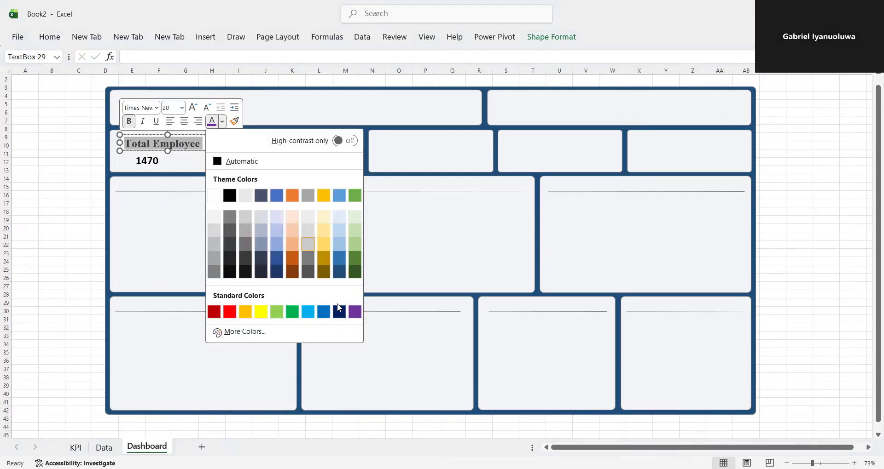
{"action": "left_click", "coordinate": [340, 312]}
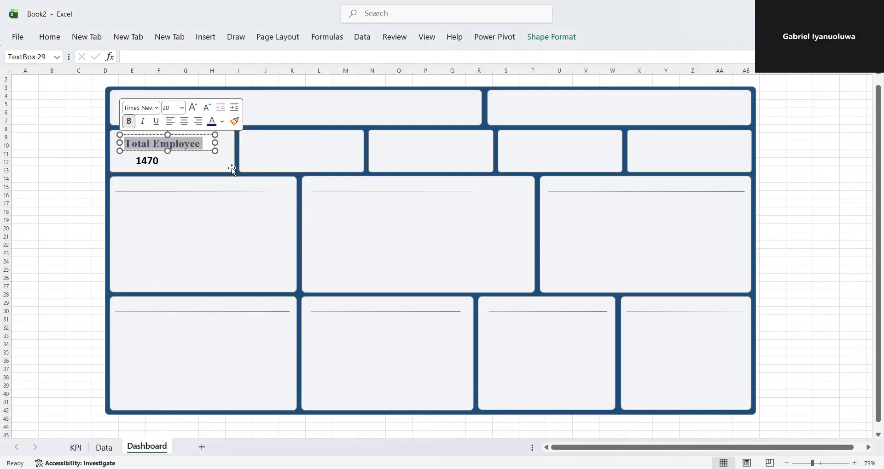
{"action": "left_click_drag", "start_coordinate": [216, 143], "coordinate": [204, 143]}
{"action": "left_click_drag", "start_coordinate": [145, 136], "coordinate": [136, 136]}
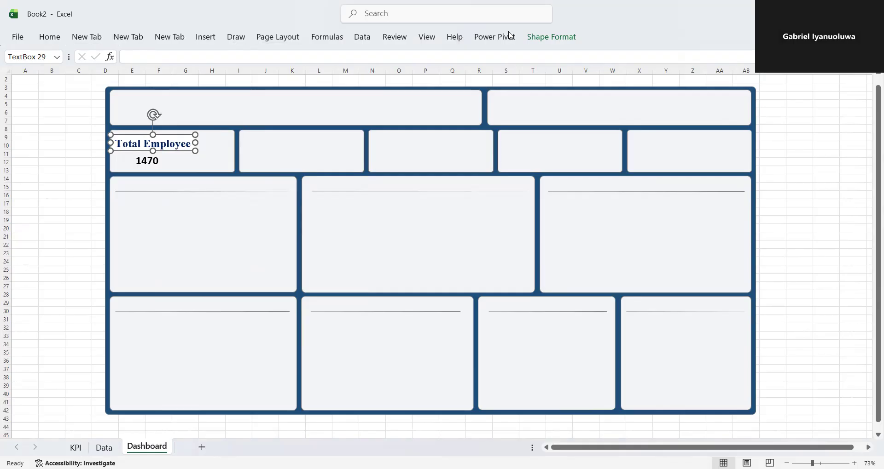
- Remove the fill and the outline from the Total Employee label's text box
{"action": "left_click", "coordinate": [536, 38]}
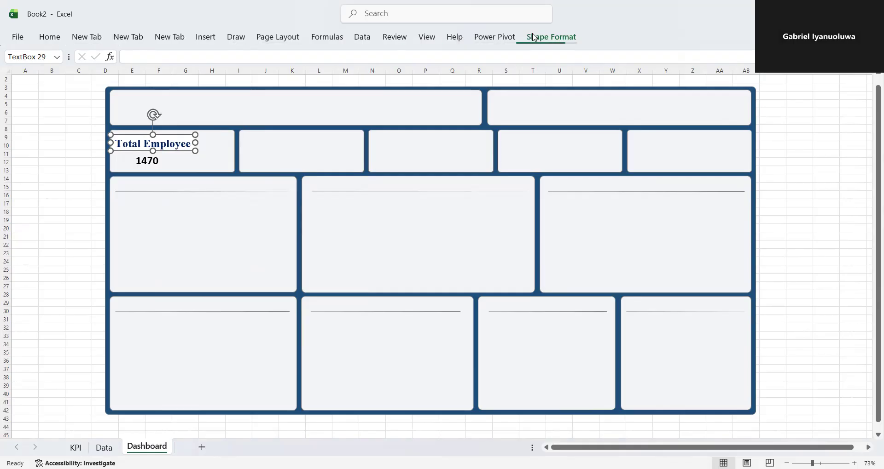
{"action": "left_click", "coordinate": [344, 55]}
{"action": "left_click", "coordinate": [331, 56]}
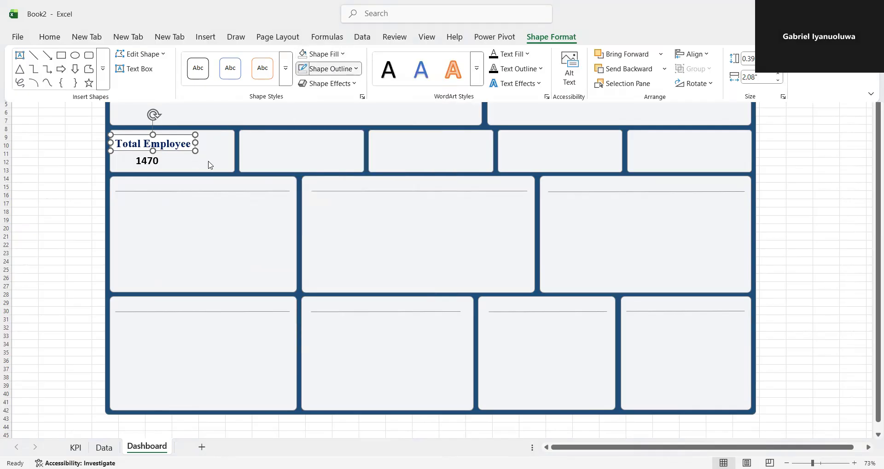
{"action": "left_click", "coordinate": [203, 145]}
{"action": "left_click", "coordinate": [182, 136]}
{"action": "left_click", "coordinate": [182, 136]}
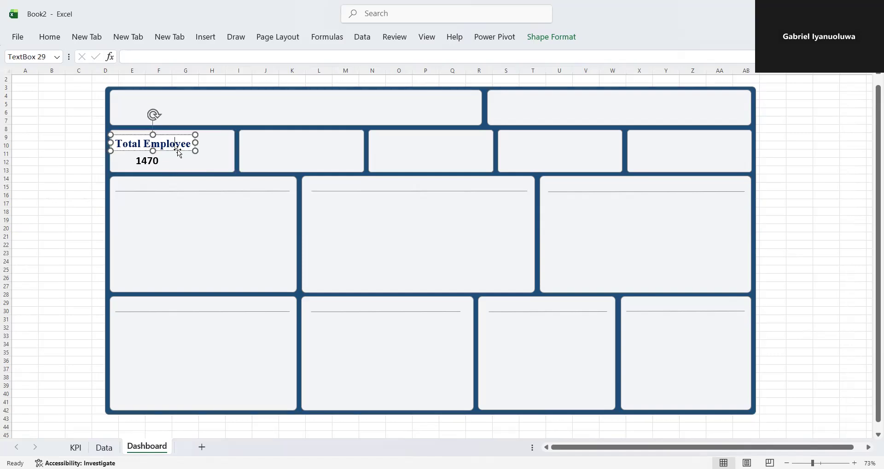
{"action": "left_click", "coordinate": [546, 36]}
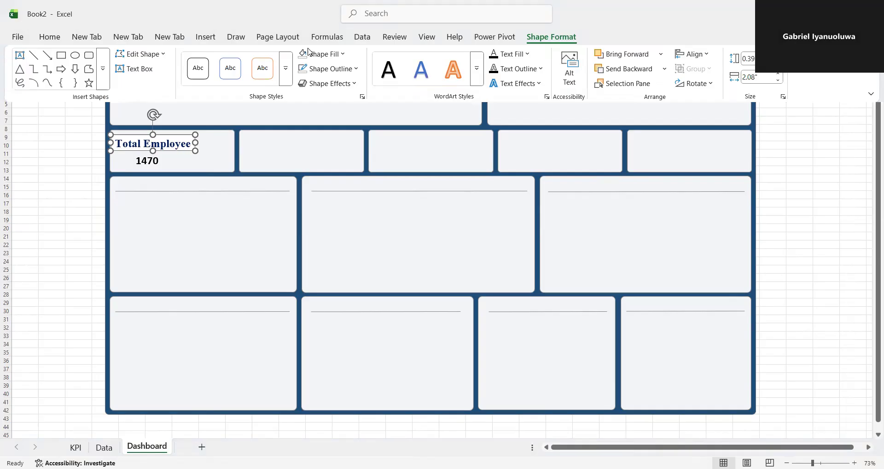
{"action": "left_click", "coordinate": [335, 52]}
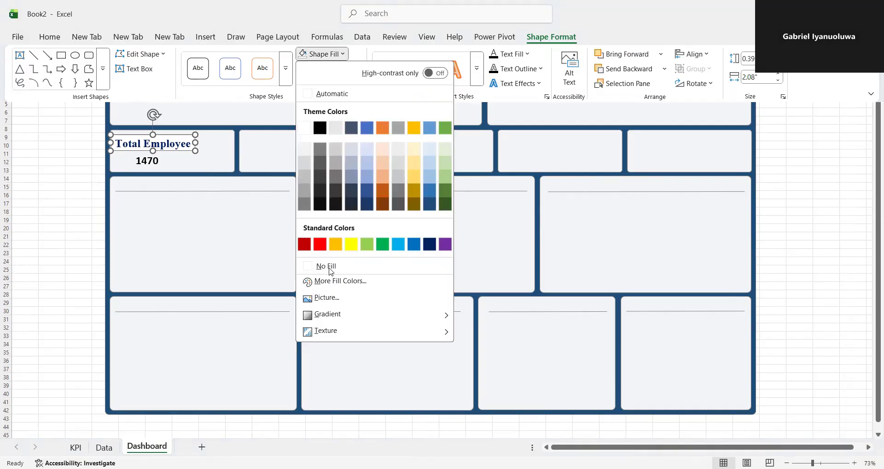
{"action": "left_click", "coordinate": [328, 269]}
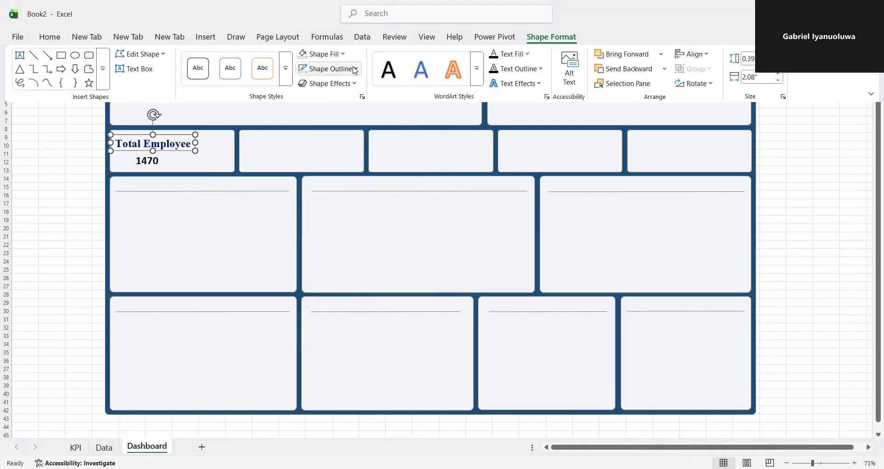
{"action": "left_click", "coordinate": [355, 70]}
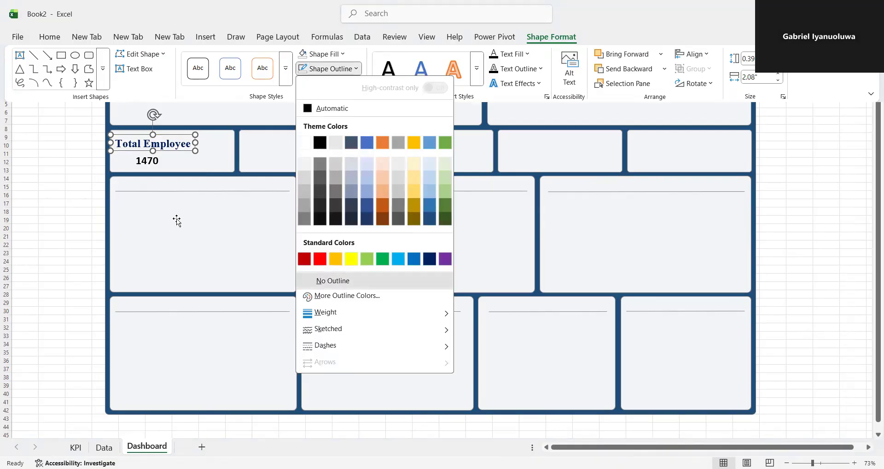
{"action": "left_click", "coordinate": [211, 167]}
{"action": "left_click", "coordinate": [212, 169]}
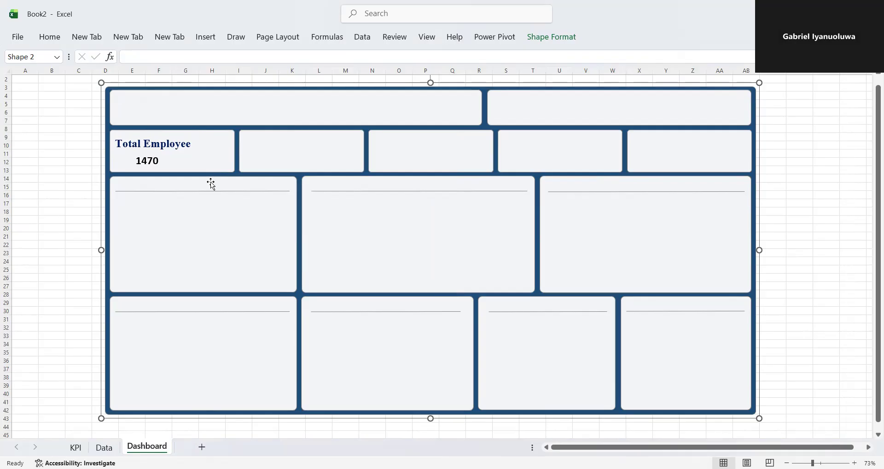
- Duplicate the Total Employee label into each of the other four KPI cards at about the same height
{"action": "left_click", "coordinate": [176, 145]}
{"action": "left_click", "coordinate": [184, 135]}
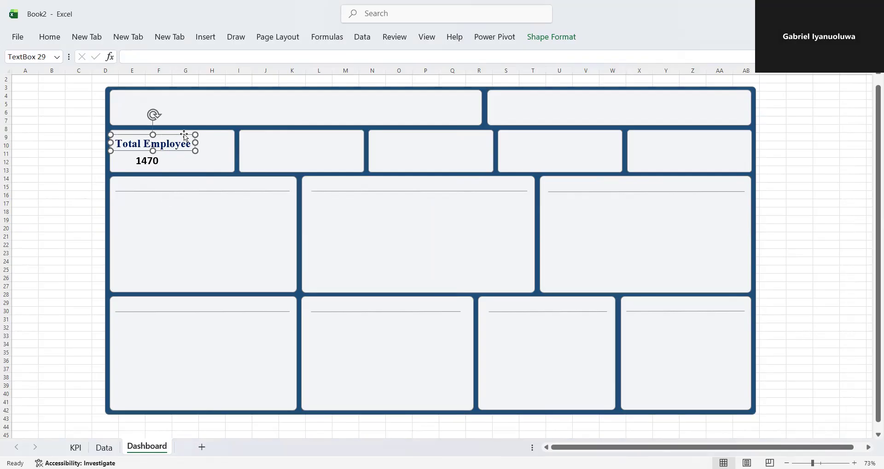
{"action": "key", "text": "ctrl+d"}
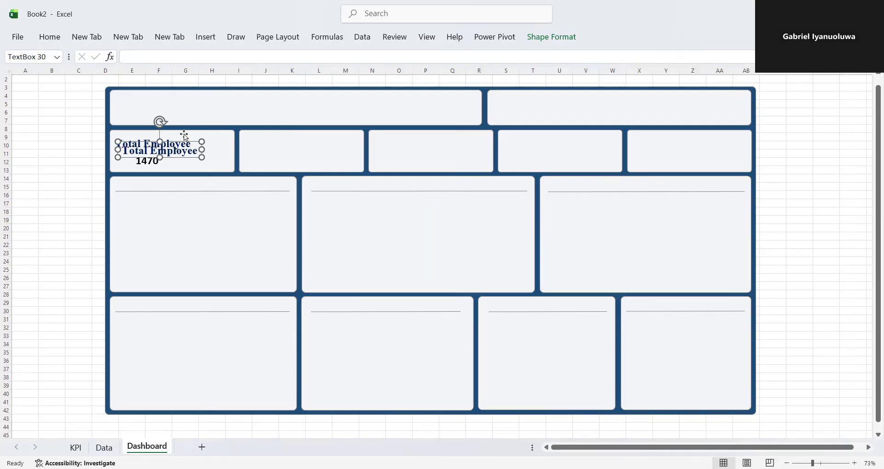
{"action": "left_click_drag", "start_coordinate": [184, 134], "coordinate": [450, 131]}
{"action": "key", "text": "ctrl+d"}
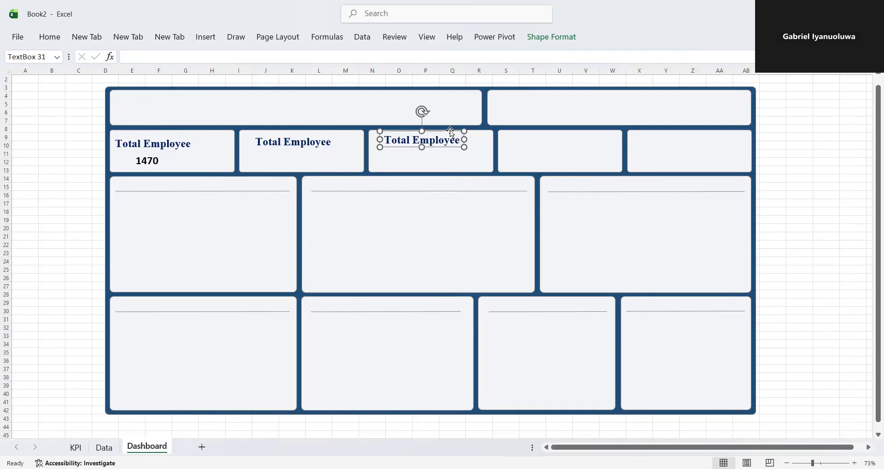
{"action": "left_click_drag", "start_coordinate": [447, 131], "coordinate": [449, 135]}
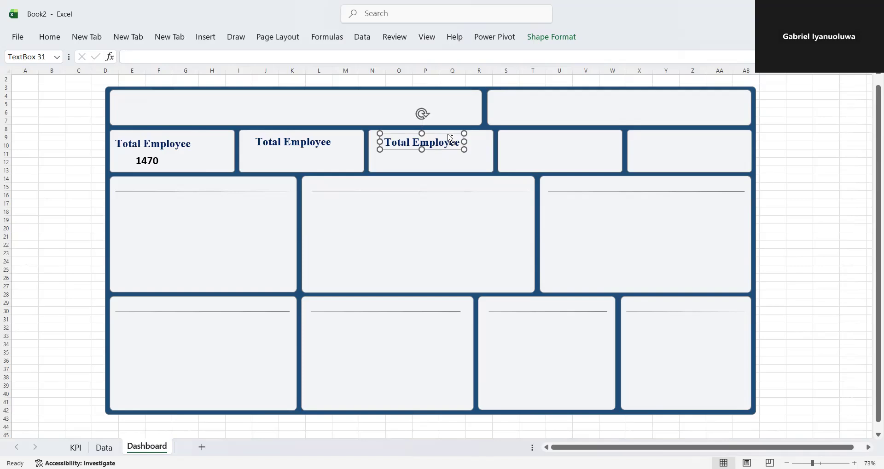
{"action": "key", "text": "ctrl+d"}
{"action": "left_click_drag", "start_coordinate": [458, 139], "coordinate": [584, 136]}
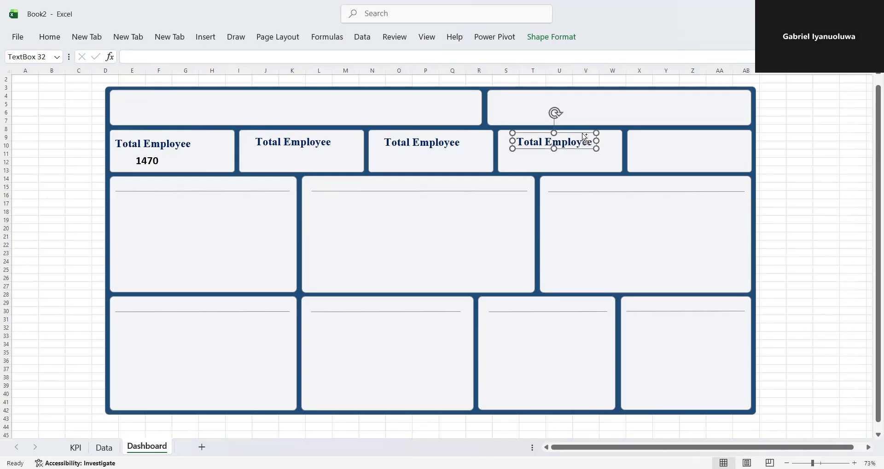
{"action": "key", "text": "ctrl+d"}
{"action": "left_click_drag", "start_coordinate": [585, 138], "coordinate": [713, 134]}
- Copy the linked employee value into the other four KPI cards, placing each copy below its label
{"action": "left_click", "coordinate": [162, 161]}
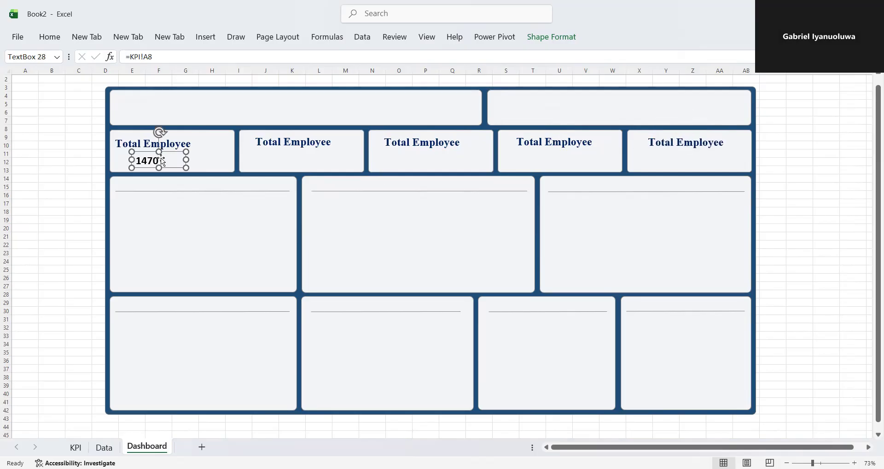
{"action": "key", "text": "ctrl+c"}
{"action": "key", "text": "ctrl+v"}
{"action": "left_click_drag", "start_coordinate": [166, 157], "coordinate": [313, 157]}
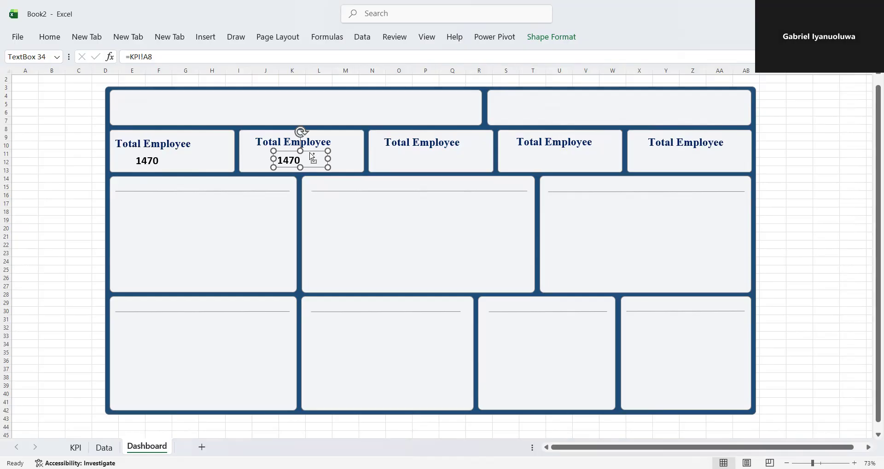
{"action": "key", "text": "ctrl+d"}
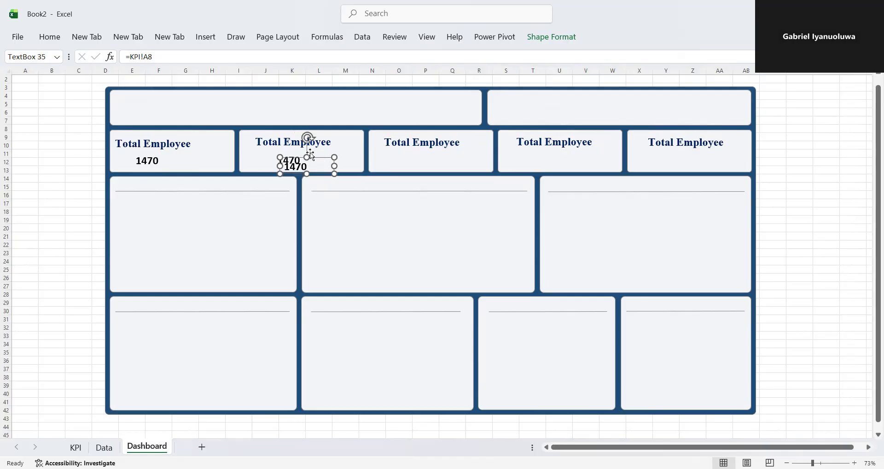
{"action": "left_click_drag", "start_coordinate": [320, 160], "coordinate": [449, 151]}
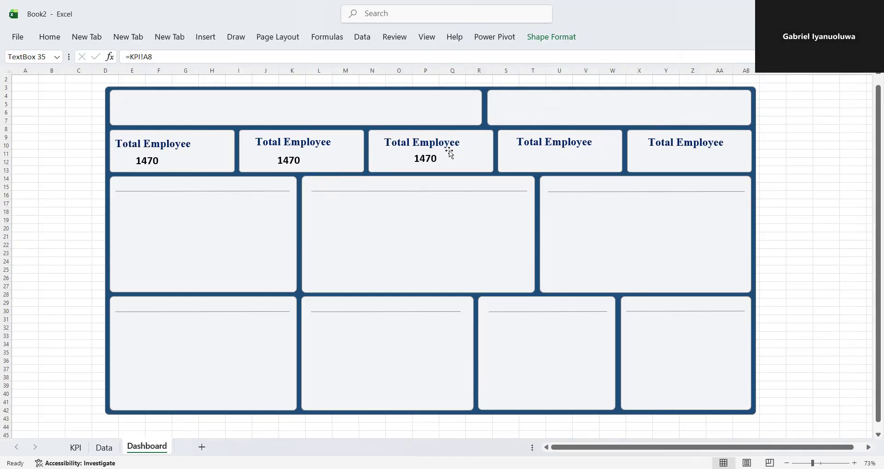
{"action": "left_click", "coordinate": [448, 152]}
{"action": "key", "text": "ctrl+d"}
{"action": "left_click_drag", "start_coordinate": [465, 157], "coordinate": [711, 153]}
{"action": "key", "text": "ctrl+d"}
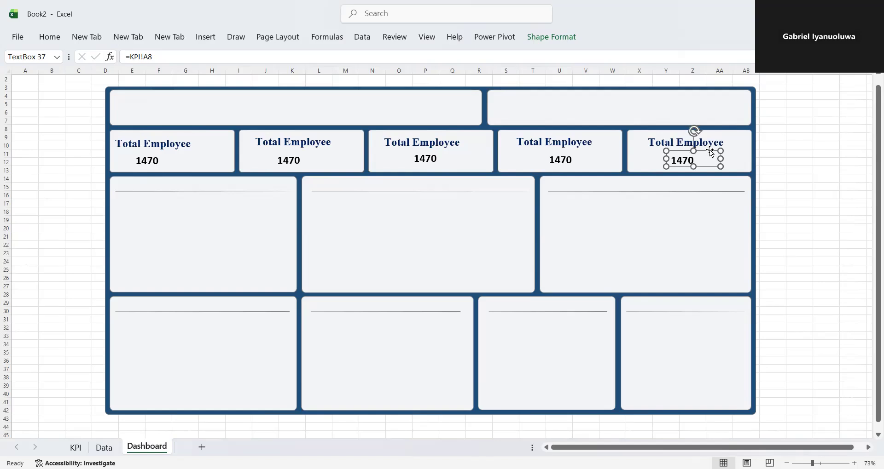
- Link the second KPI card's value text box to the attrition count in cell B8 of the KPI sheet
{"action": "left_click", "coordinate": [155, 161]}
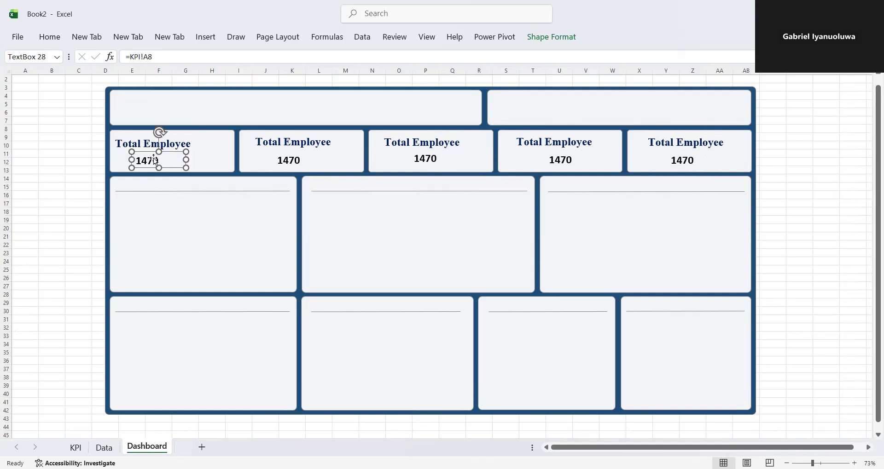
{"action": "left_click", "coordinate": [297, 160]}
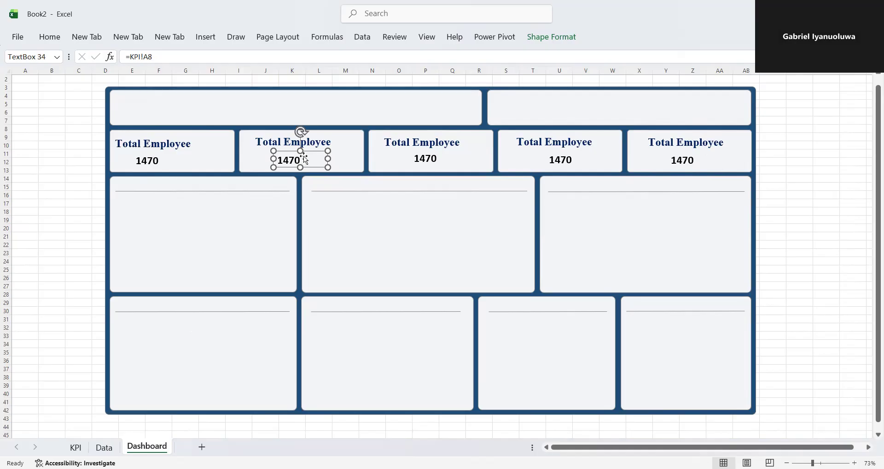
{"action": "left_click", "coordinate": [162, 61]}
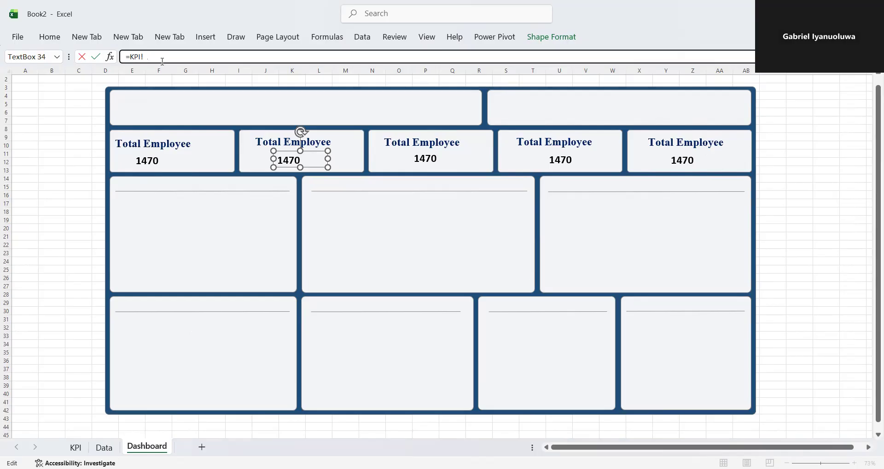
{"action": "type", "text": "=KPI!"}
{"action": "left_click", "coordinate": [75, 447]}
{"action": "left_click", "coordinate": [193, 160]}
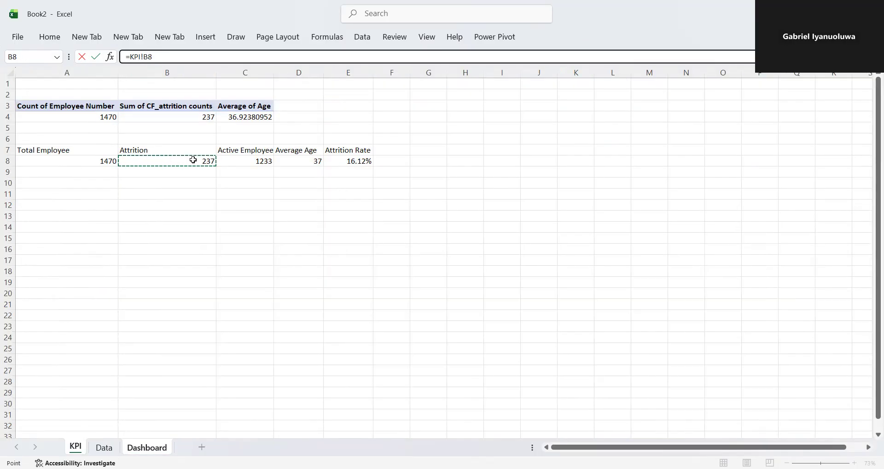
{"action": "key", "text": "Return"}
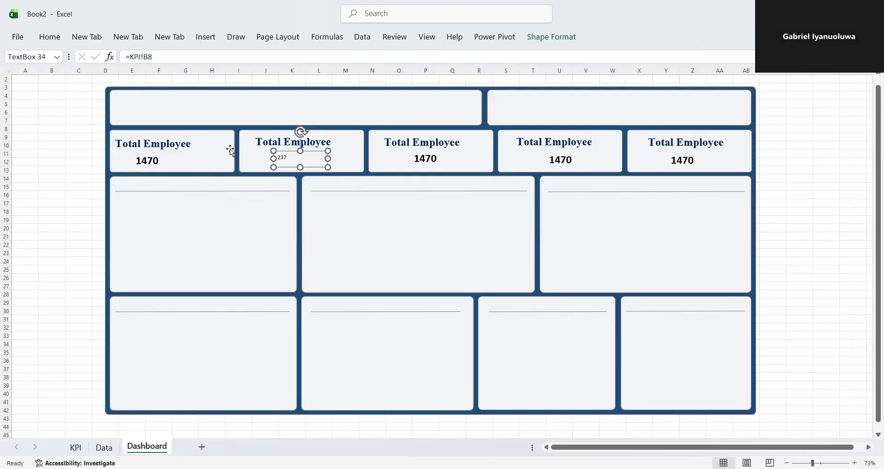
- Copy the formatting of the first card's linked value onto the second card's attrition value
{"action": "left_click", "coordinate": [154, 164]}
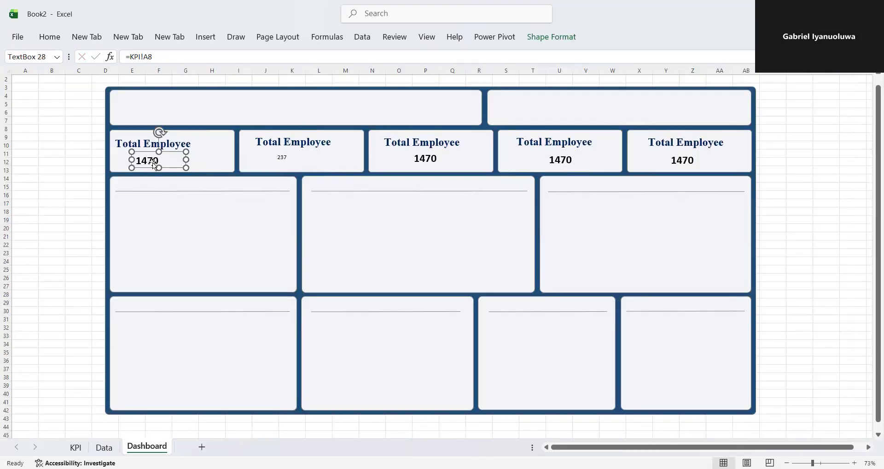
{"action": "left_click", "coordinate": [49, 37]}
{"action": "left_click", "coordinate": [74, 84]}
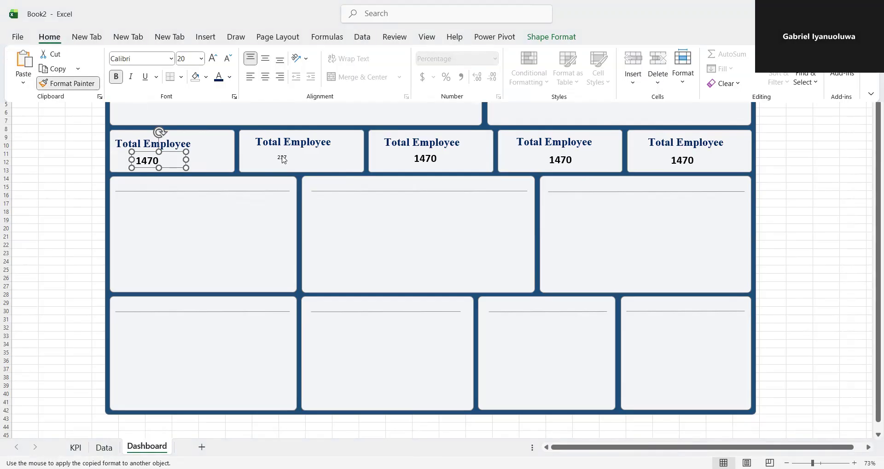
{"action": "left_click", "coordinate": [283, 159]}
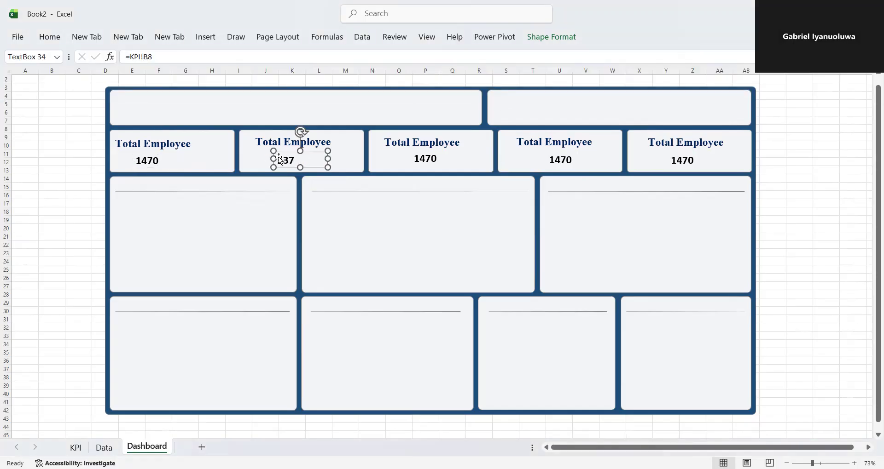
- Center the linked values within their text boxes in the second and first KPI cards
{"action": "left_click", "coordinate": [59, 39]}
{"action": "left_click", "coordinate": [271, 81]}
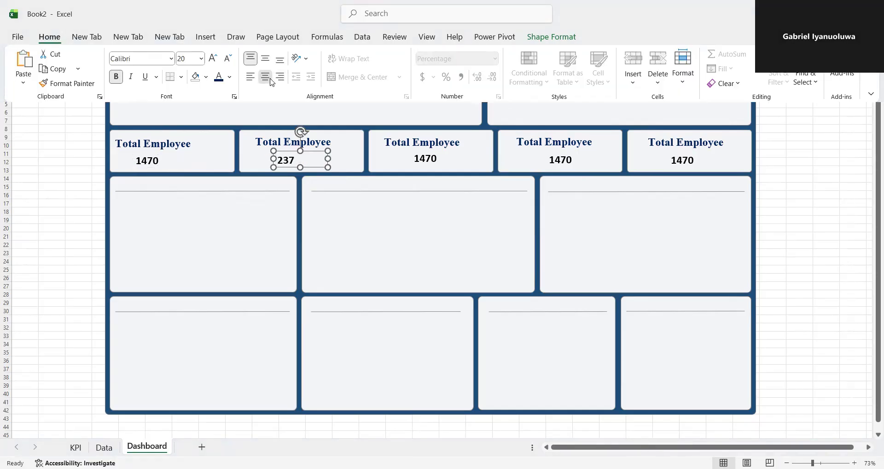
{"action": "left_click", "coordinate": [148, 169]}
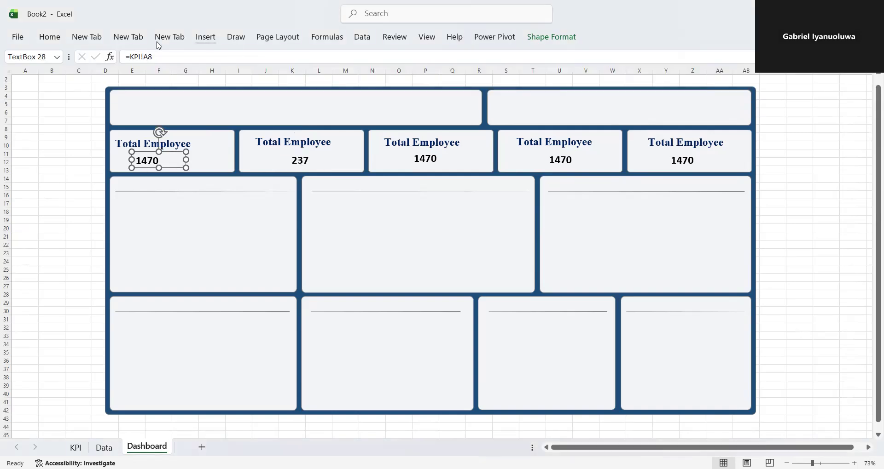
{"action": "left_click", "coordinate": [49, 39]}
{"action": "left_click", "coordinate": [265, 77]}
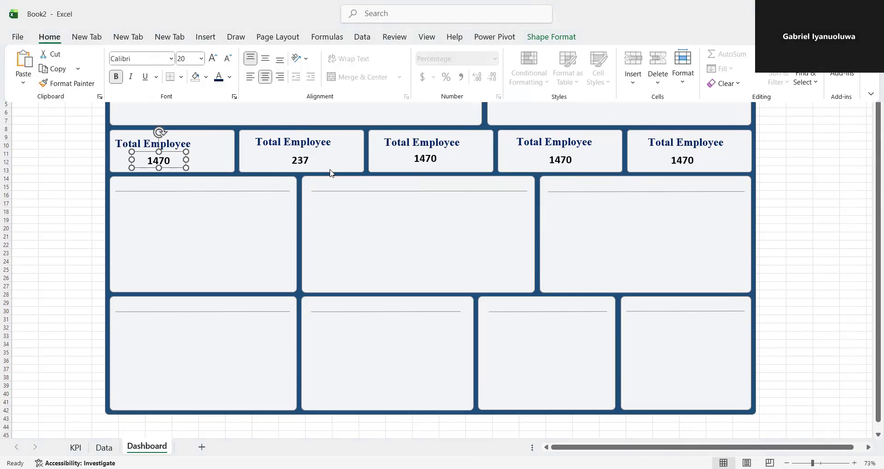
{"action": "left_click", "coordinate": [416, 161]}
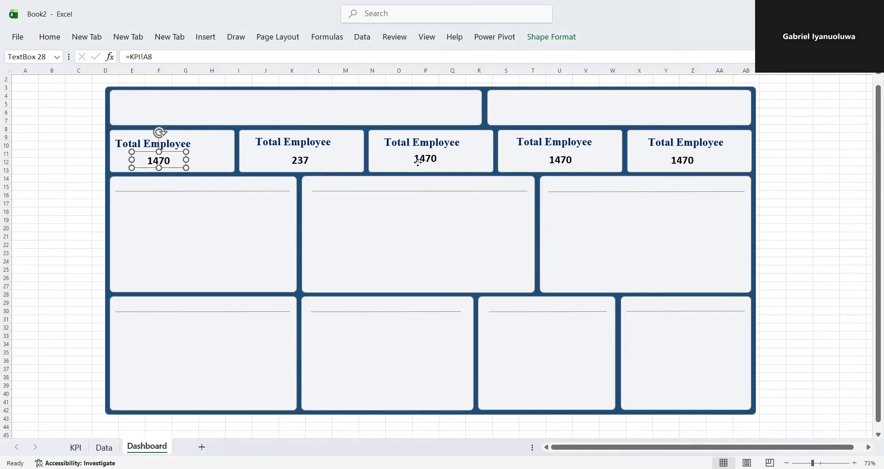
- Replace the second KPI card's label text with Attrition
{"action": "left_click", "coordinate": [332, 142]}
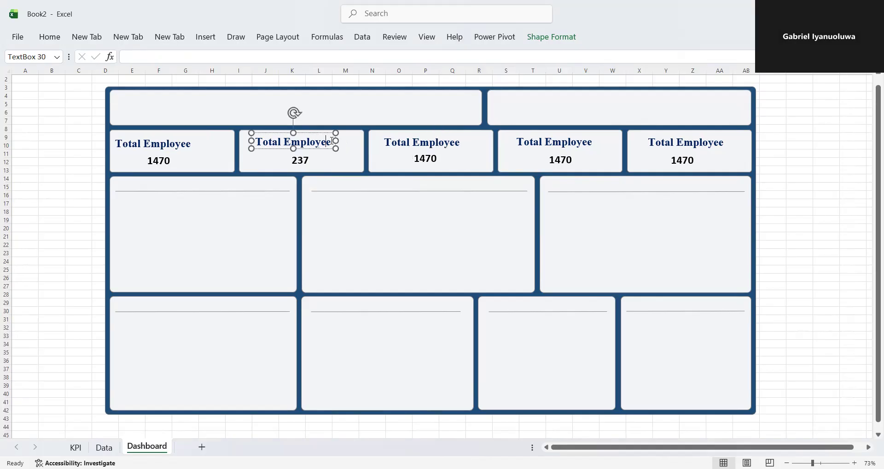
{"action": "key", "text": "BackSpace"}
{"action": "key", "text": "BackSpace"}
{"action": "key", "text": "BackSpace"}
{"action": "key", "text": "BackSpace"}
{"action": "key", "text": "BackSpace"}
{"action": "key", "text": "BackSpace"}
{"action": "key", "text": "BackSpace"}
{"action": "key", "text": "BackSpace"}
{"action": "key", "text": "BackSpace"}
{"action": "key", "text": "BackSpace"}
{"action": "key", "text": "BackSpace"}
{"action": "key", "text": "BackSpace"}
{"action": "key", "text": "BackSpace"}
{"action": "key", "text": "BackSpace"}
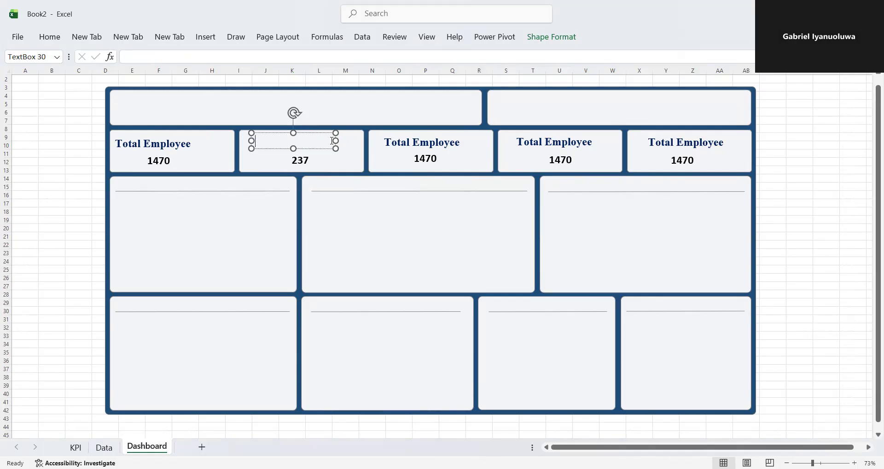
{"action": "type", "text": "Attrition"}
- Change the third KPI card's label to Active Employee and widen its text box so the label fits on one line
{"action": "left_click", "coordinate": [430, 142]}
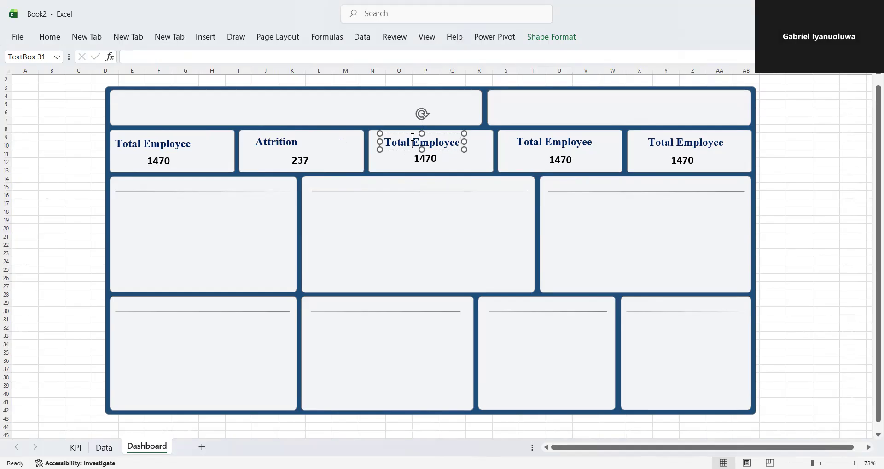
{"action": "key", "text": "BackSpace"}
{"action": "key", "text": "BackSpace"}
{"action": "key", "text": "BackSpace"}
{"action": "key", "text": "BackSpace"}
{"action": "key", "text": "BackSpace"}
{"action": "key", "text": "BackSpace"}
{"action": "type", "text": "Active"}
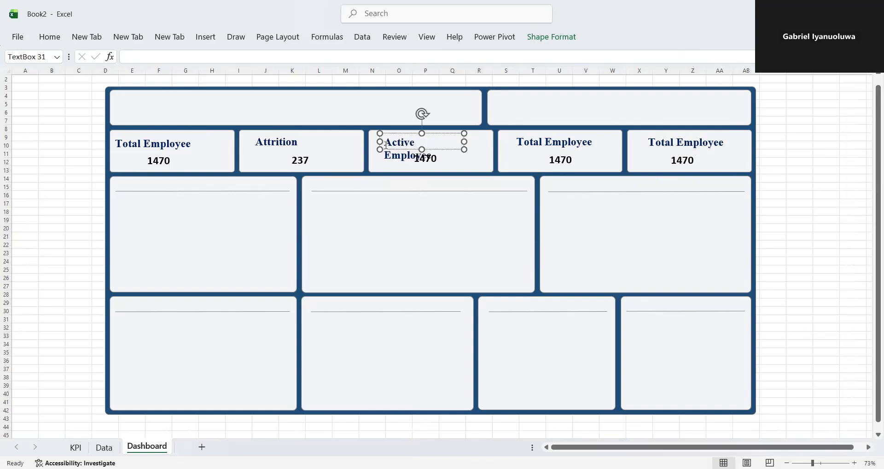
{"action": "left_click_drag", "start_coordinate": [379, 145], "coordinate": [371, 143]}
- Nudge the value box under Active Employee closer to the label's center and link it to cell C8 of the KPI sheet
{"action": "left_click", "coordinate": [416, 159]}
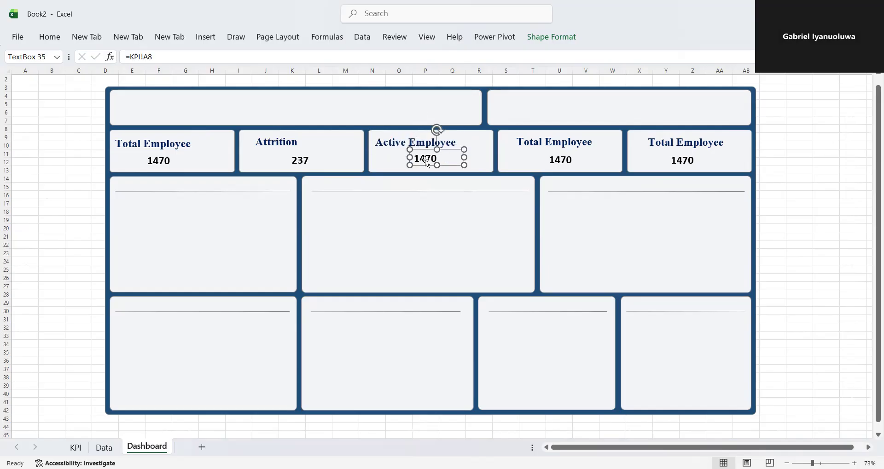
{"action": "left_click_drag", "start_coordinate": [427, 154], "coordinate": [420, 155]}
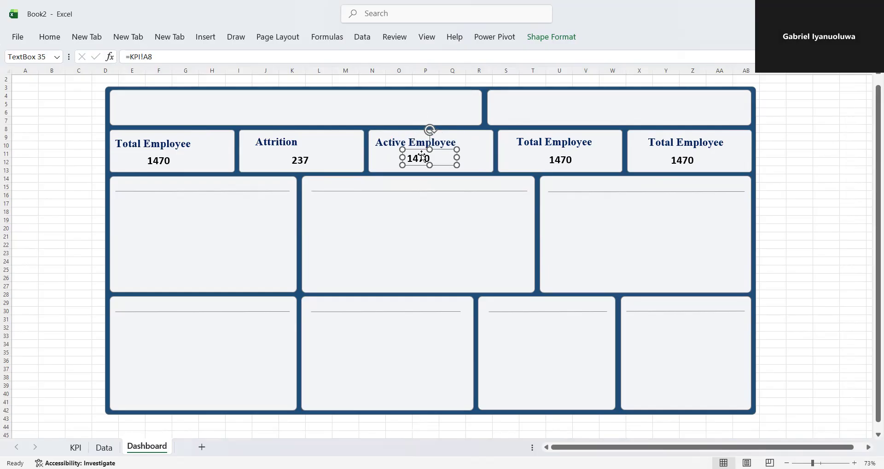
{"action": "left_click", "coordinate": [160, 57]}
{"action": "key", "text": "BackSpace"}
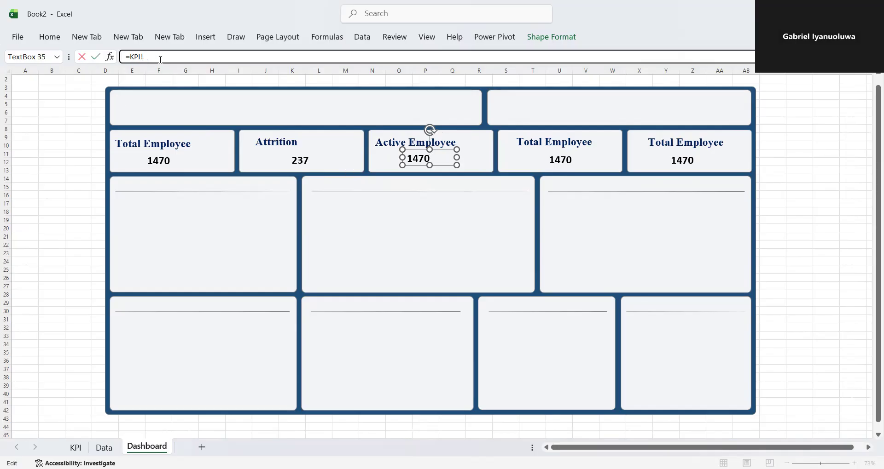
{"action": "key", "text": "BackSpace"}
{"action": "key", "text": "BackSpace"}
{"action": "key", "text": "BackSpace"}
{"action": "key", "text": "BackSpace"}
{"action": "left_click", "coordinate": [81, 451]}
{"action": "left_click", "coordinate": [250, 161]}
{"action": "key", "text": "Return"}
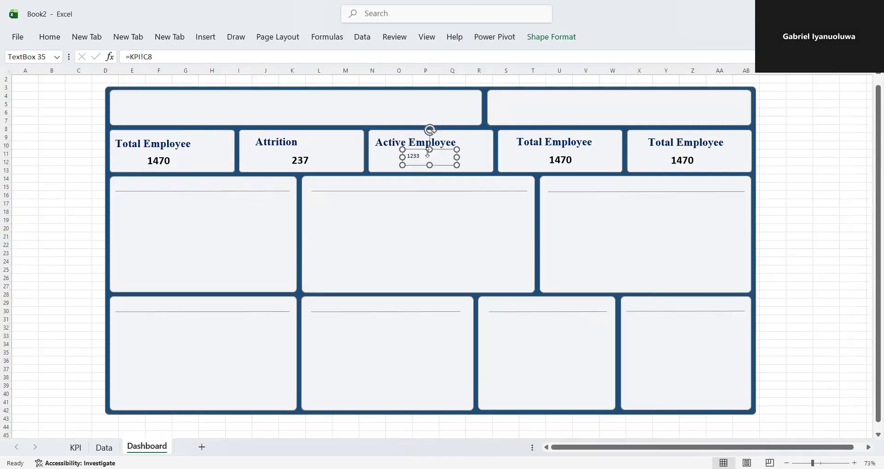
- Copy the formatting of the Attrition card's value onto the Active Employee value
{"action": "left_click", "coordinate": [300, 160]}
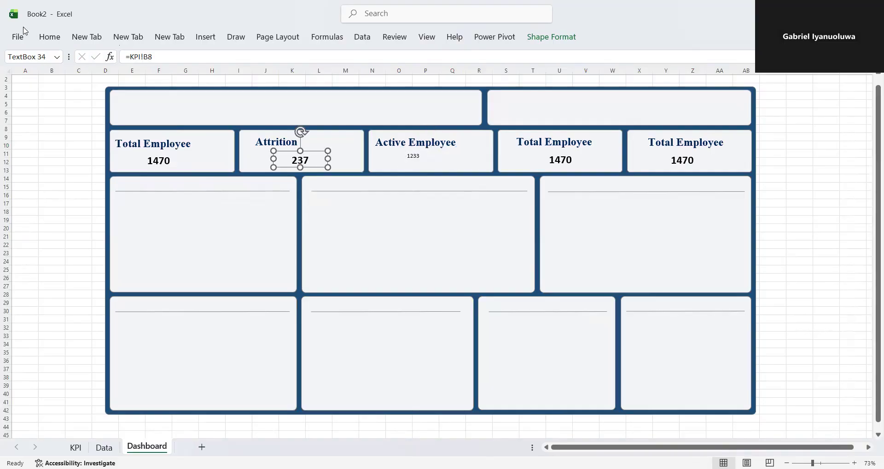
{"action": "left_click", "coordinate": [47, 37]}
{"action": "left_click", "coordinate": [79, 86]}
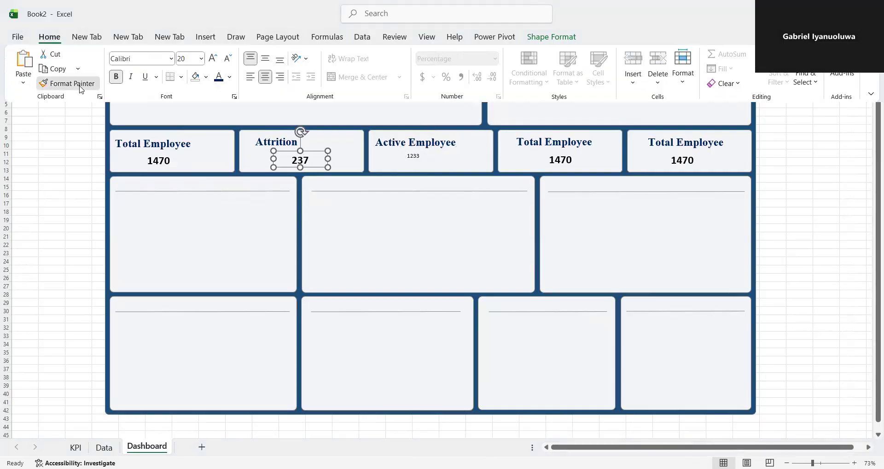
{"action": "left_click", "coordinate": [418, 157]}
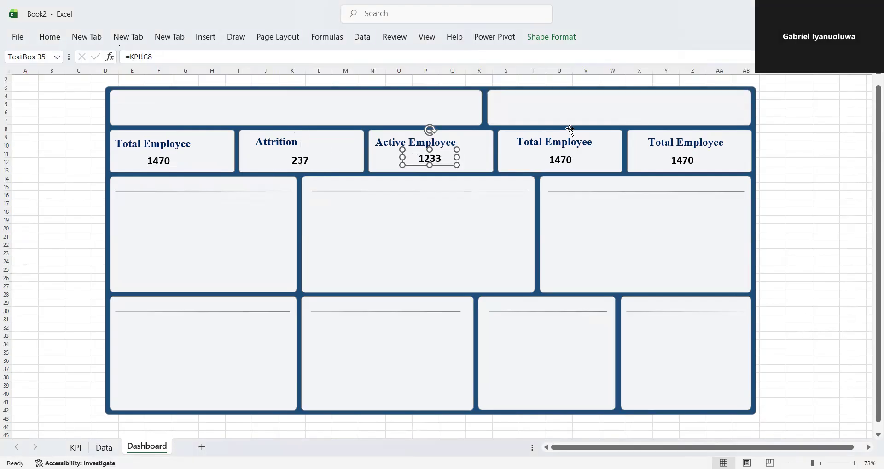
- Replace the fourth KPI card's label text with Attrition Rate
{"action": "left_click", "coordinate": [561, 142]}
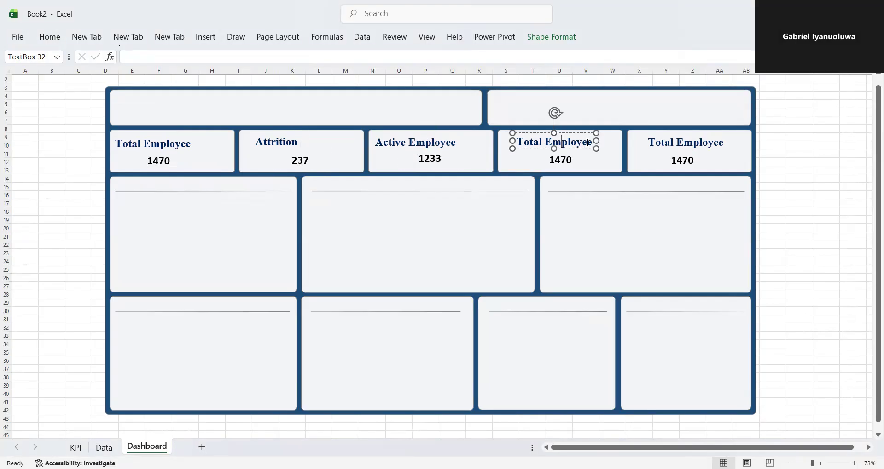
{"action": "key", "text": "BackSpace"}
{"action": "key", "text": "BackSpace"}
{"action": "key", "text": "BackSpace"}
{"action": "key", "text": "BackSpace"}
{"action": "key", "text": "BackSpace"}
{"action": "key", "text": "BackSpace"}
{"action": "key", "text": "BackSpace"}
{"action": "key", "text": "BackSpace"}
{"action": "key", "text": "BackSpace"}
{"action": "key", "text": "BackSpace"}
{"action": "key", "text": "BackSpace"}
{"action": "key", "text": "BackSpace"}
{"action": "key", "text": "BackSpace"}
{"action": "key", "text": "BackSpace"}
{"action": "type", "text": "Attrition Rate"}
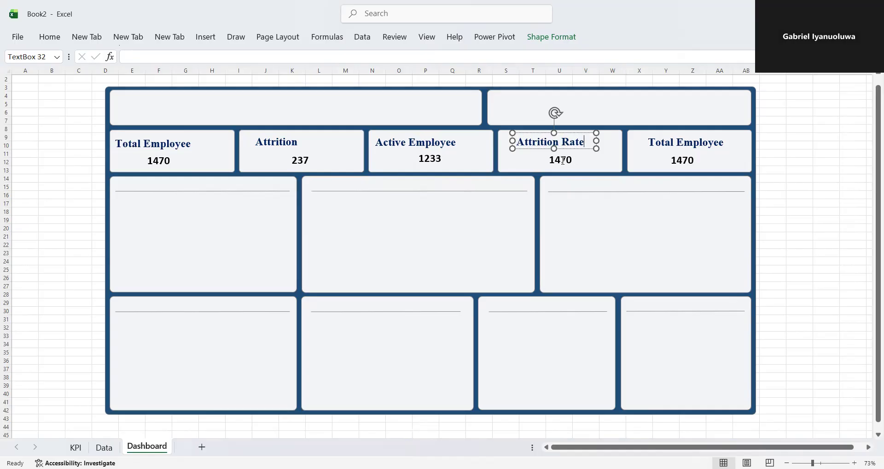
- Reposition the dashboard background shape so all five KPI cards sit behind their labels and values
{"action": "left_click", "coordinate": [608, 166]}
{"action": "left_click_drag", "start_coordinate": [607, 166], "coordinate": [585, 163]}
{"action": "left_click", "coordinate": [584, 162]}
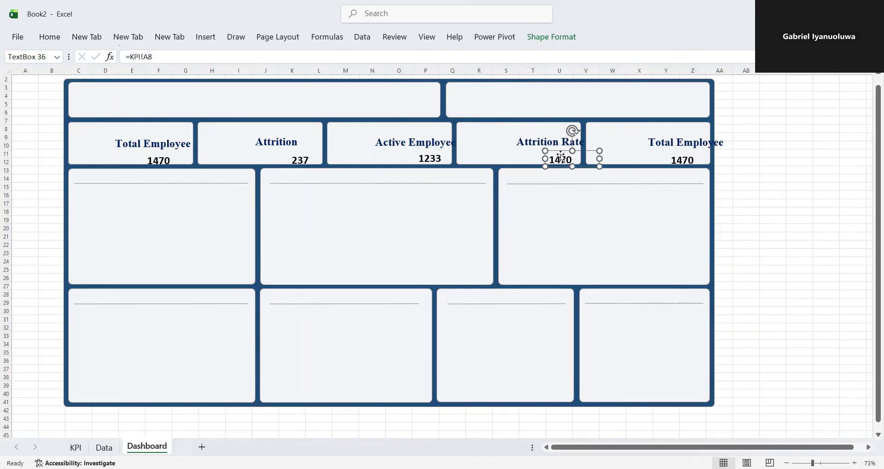
{"action": "left_click_drag", "start_coordinate": [581, 123], "coordinate": [602, 128]}
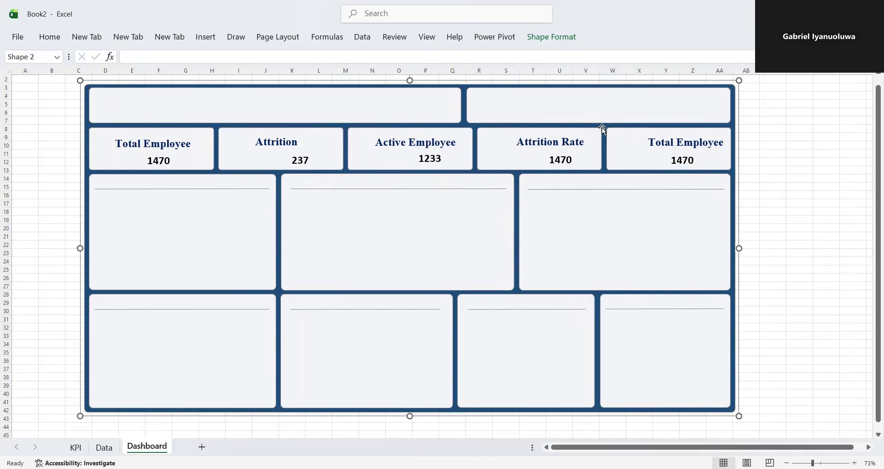
- Move the value box under the Attrition Rate label and link it to cell E8 of the KPI sheet
{"action": "left_click", "coordinate": [560, 159]}
{"action": "left_click_drag", "start_coordinate": [561, 158], "coordinate": [550, 157]}
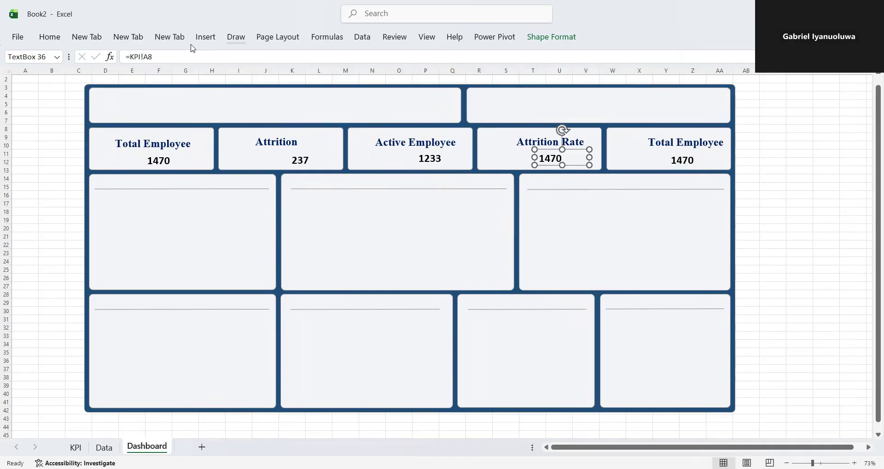
{"action": "left_click", "coordinate": [168, 53]}
{"action": "key", "text": "BackSpace"}
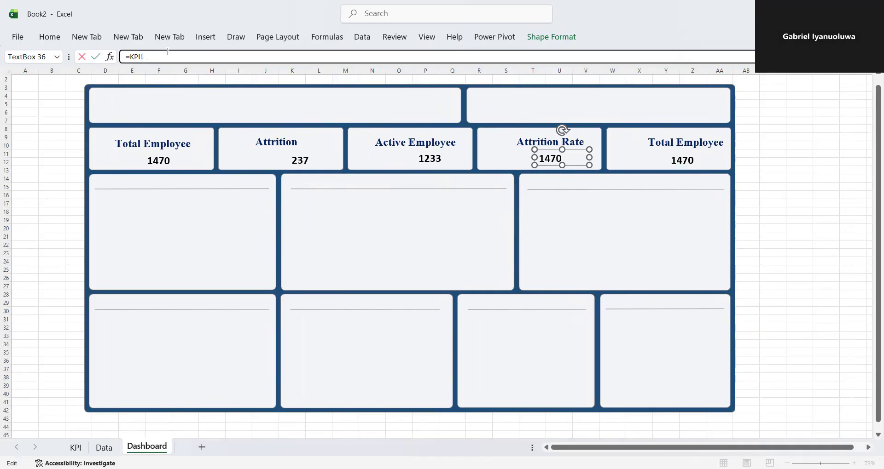
{"action": "key", "text": "BackSpace"}
{"action": "key", "text": "BackSpace"}
{"action": "key", "text": "BackSpace"}
{"action": "key", "text": "BackSpace"}
{"action": "left_click", "coordinate": [73, 446]}
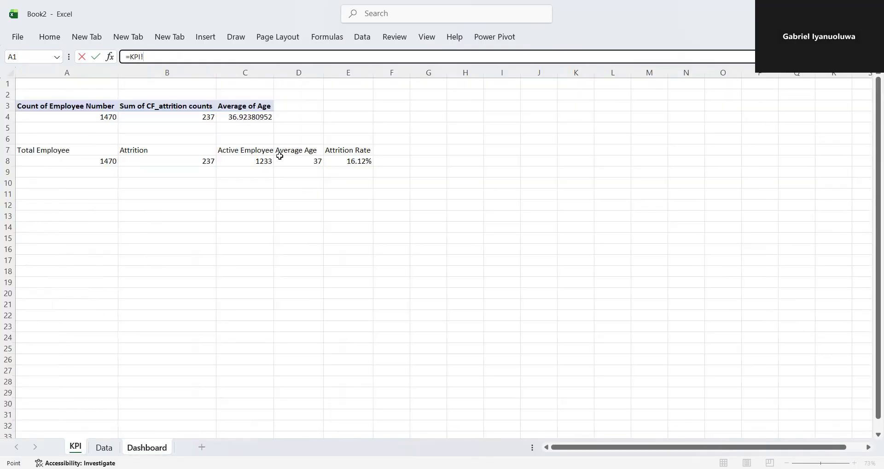
{"action": "left_click", "coordinate": [349, 162]}
{"action": "key", "text": "Return"}
- Copy the Active Employee value's formatting onto the Attrition Rate value and center it beneath its label
{"action": "left_click", "coordinate": [429, 160]}
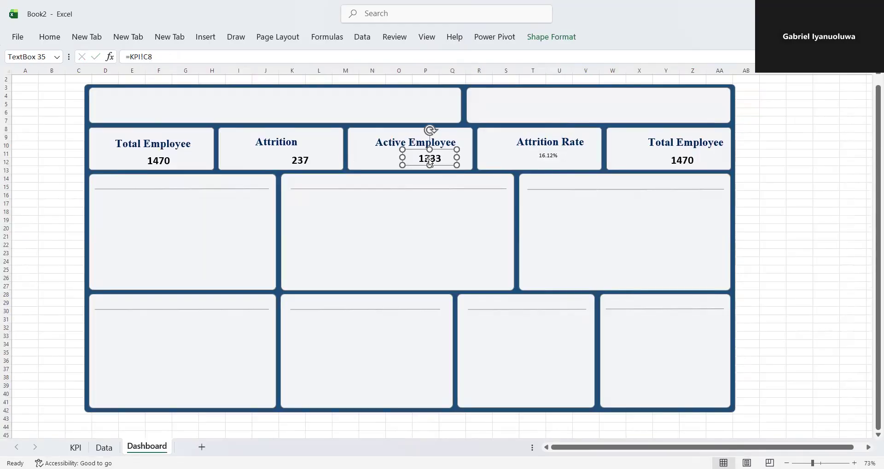
{"action": "left_click", "coordinate": [60, 42]}
{"action": "left_click", "coordinate": [79, 82]}
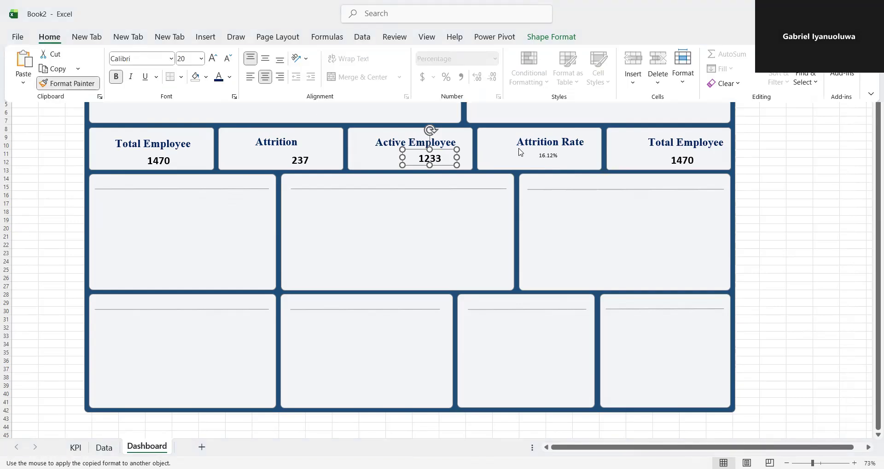
{"action": "left_click", "coordinate": [545, 154]}
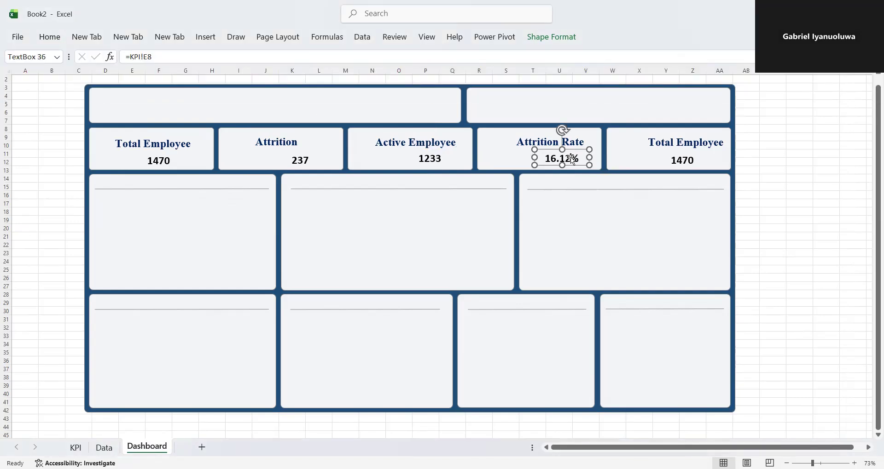
{"action": "left_click_drag", "start_coordinate": [549, 151], "coordinate": [539, 153]}
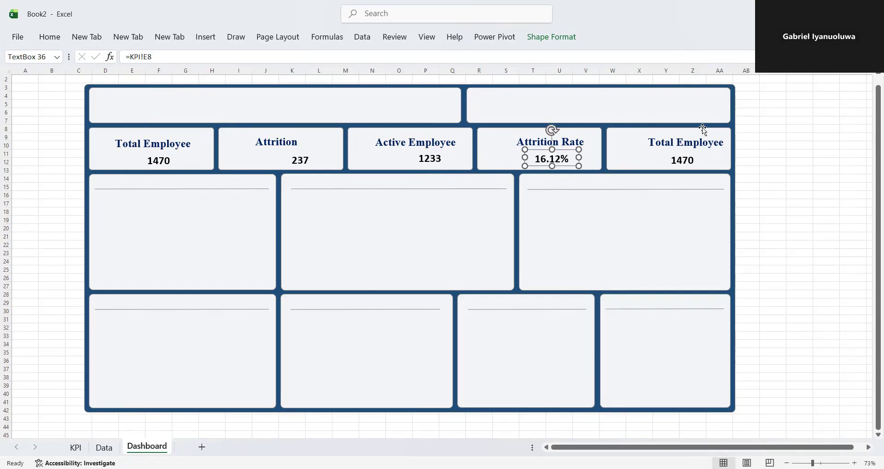
- Move the fifth KPI card's label toward the middle of its card and replace its text with Age
{"action": "left_click", "coordinate": [678, 145]}
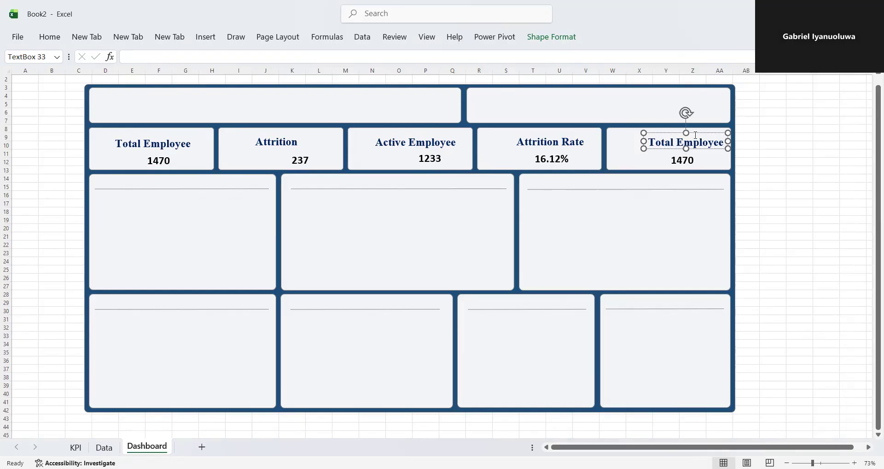
{"action": "left_click_drag", "start_coordinate": [688, 132], "coordinate": [677, 130]}
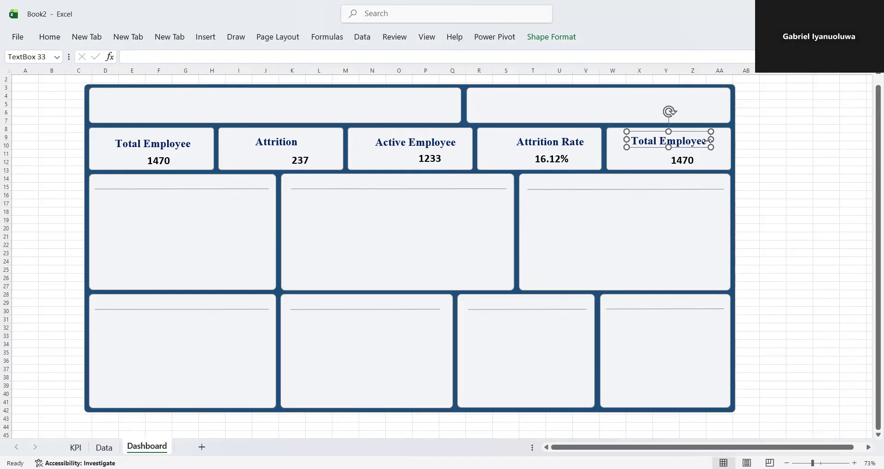
{"action": "key", "text": "Delete"}
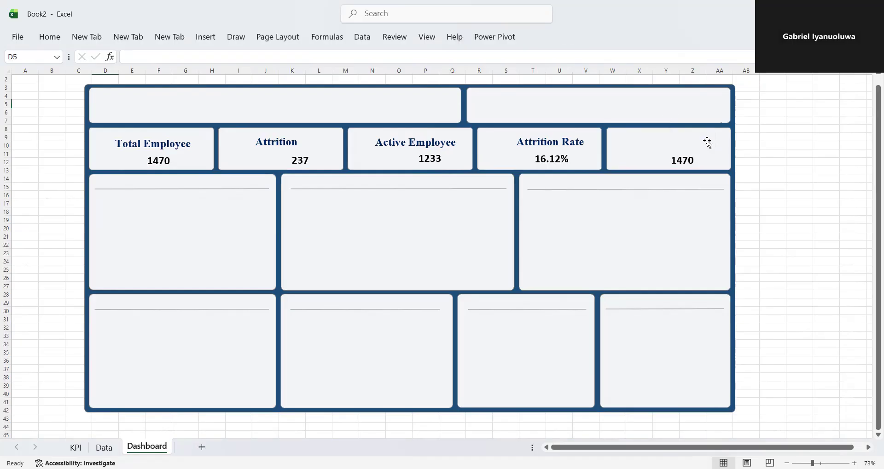
{"action": "key", "text": "ctrl+z"}
{"action": "left_click", "coordinate": [705, 142]}
{"action": "key", "text": "BackSpace"}
{"action": "key", "text": "BackSpace"}
{"action": "key", "text": "BackSpace"}
{"action": "key", "text": "BackSpace"}
{"action": "key", "text": "BackSpace"}
{"action": "key", "text": "BackSpace"}
{"action": "key", "text": "BackSpace"}
{"action": "key", "text": "BackSpace"}
{"action": "key", "text": "BackSpace"}
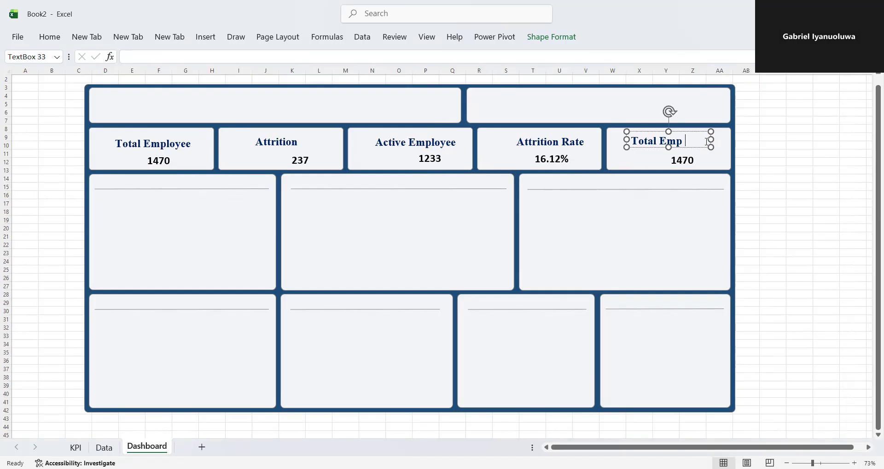
{"action": "key", "text": "BackSpace"}
{"action": "key", "text": "BackSpace"}
{"action": "key", "text": "BackSpace"}
{"action": "key", "text": "BackSpace"}
{"action": "key", "text": "BackSpace"}
{"action": "type", "text": "Age"}
{"action": "left_click", "coordinate": [645, 167]}
- Align the fifth card's value box and its Age label with each other inside the card
{"action": "left_click", "coordinate": [682, 155]}
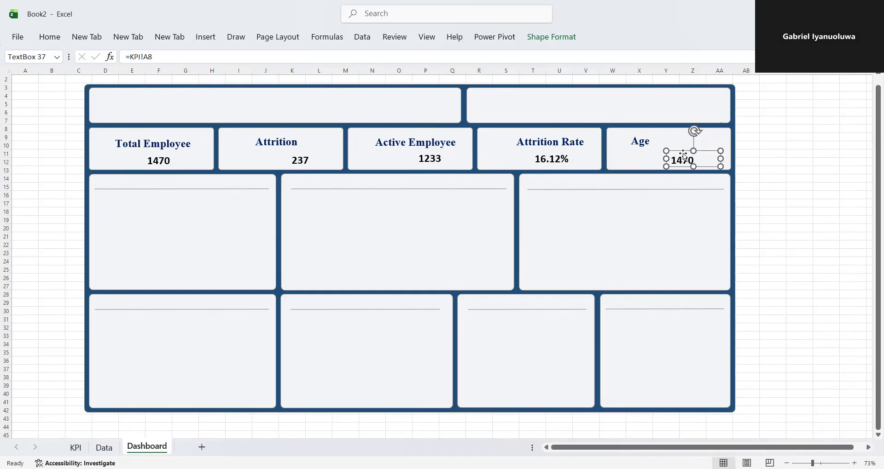
{"action": "left_click_drag", "start_coordinate": [670, 153], "coordinate": [642, 151]}
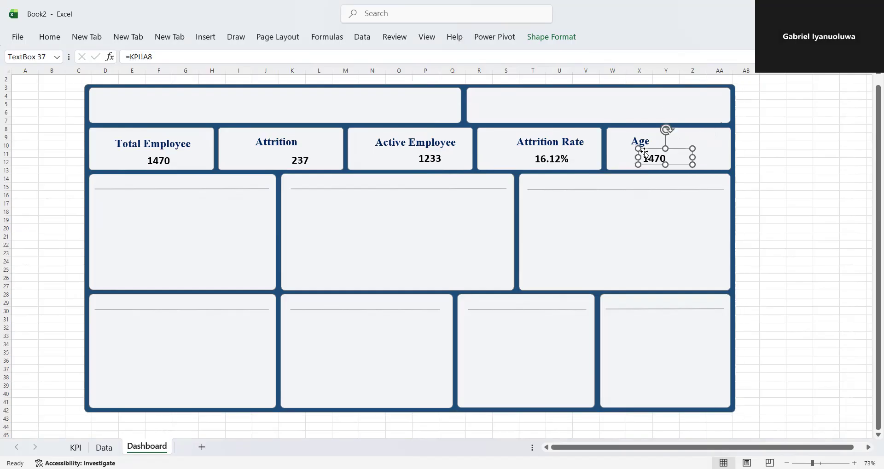
{"action": "left_click", "coordinate": [638, 141]}
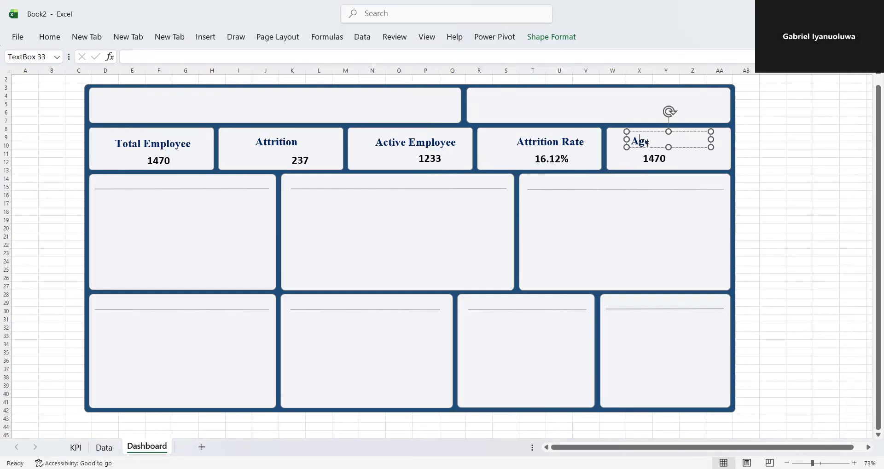
{"action": "left_click_drag", "start_coordinate": [643, 133], "coordinate": [653, 129]}
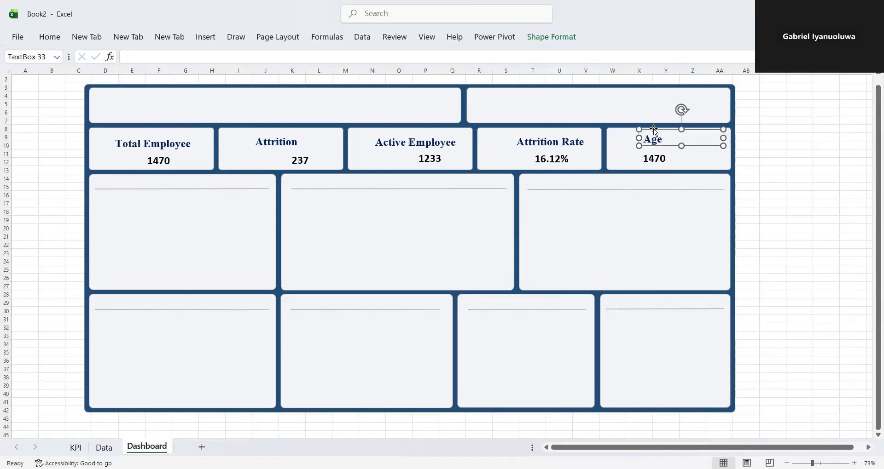
- Link the Age card's value box to the average age in cell D8 of the KPI sheet
{"action": "left_click", "coordinate": [658, 161]}
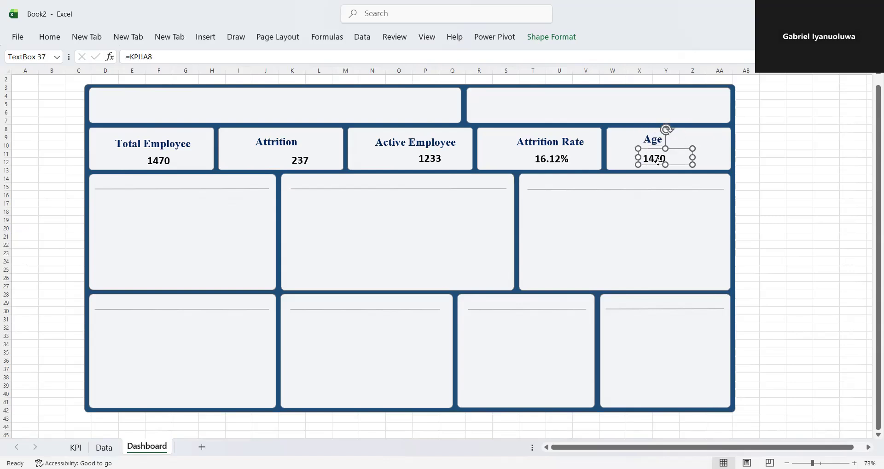
{"action": "left_click", "coordinate": [173, 57]}
{"action": "key", "text": "BackSpace"}
{"action": "key", "text": "BackSpace"}
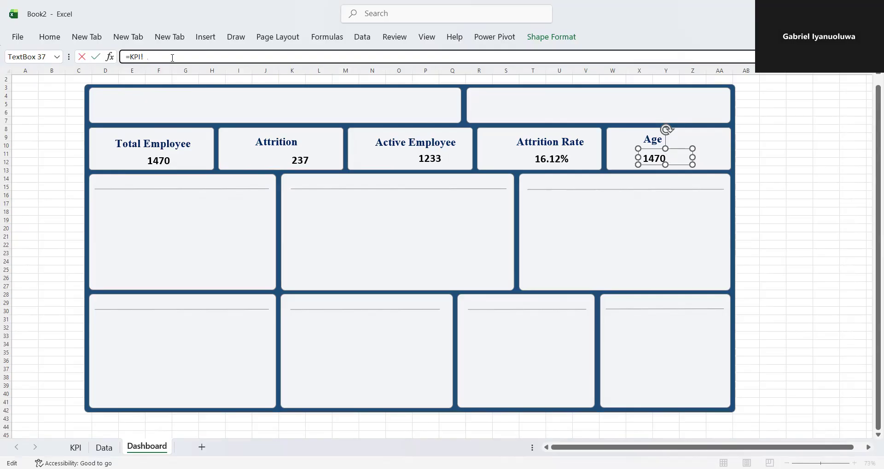
{"action": "key", "text": "BackSpace"}
{"action": "key", "text": "BackSpace"}
{"action": "key", "text": "BackSpace"}
{"action": "key", "text": "BackSpace"}
{"action": "left_click", "coordinate": [75, 447]}
{"action": "left_click", "coordinate": [319, 161]}
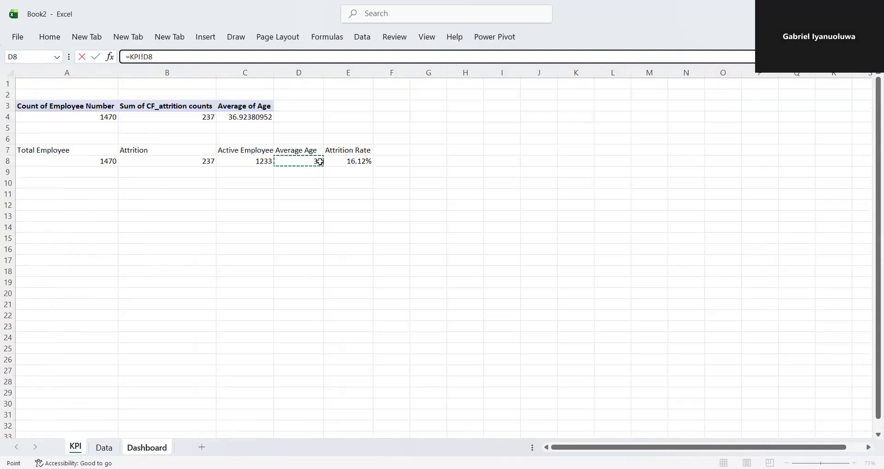
{"action": "key", "text": "Return"}
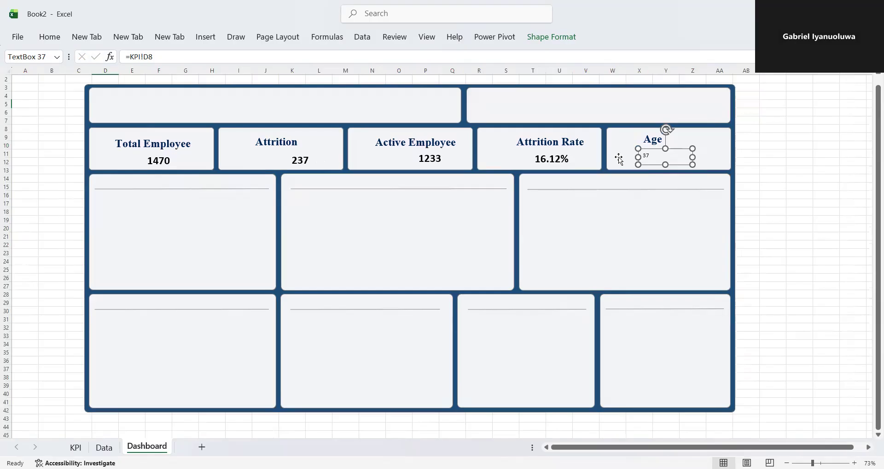
- Copy the Attrition Rate value's formatting onto the Age value and move it directly beneath the Age label
{"action": "left_click", "coordinate": [538, 158]}
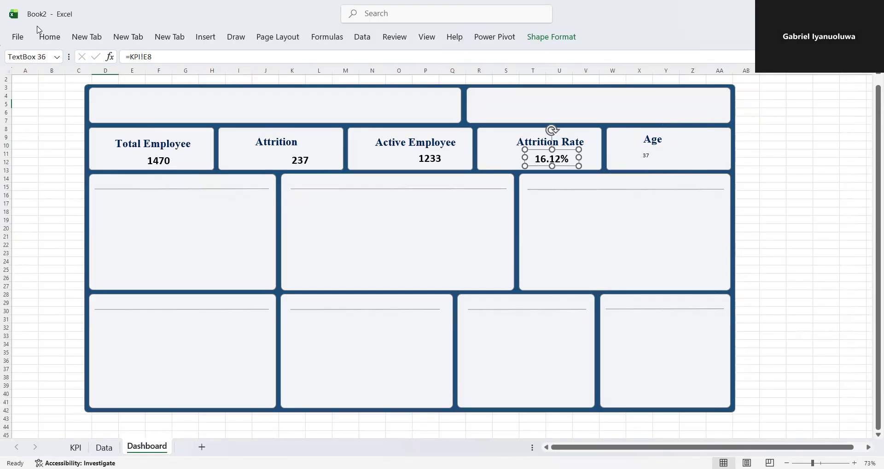
{"action": "left_click", "coordinate": [48, 35]}
{"action": "left_click", "coordinate": [78, 86]}
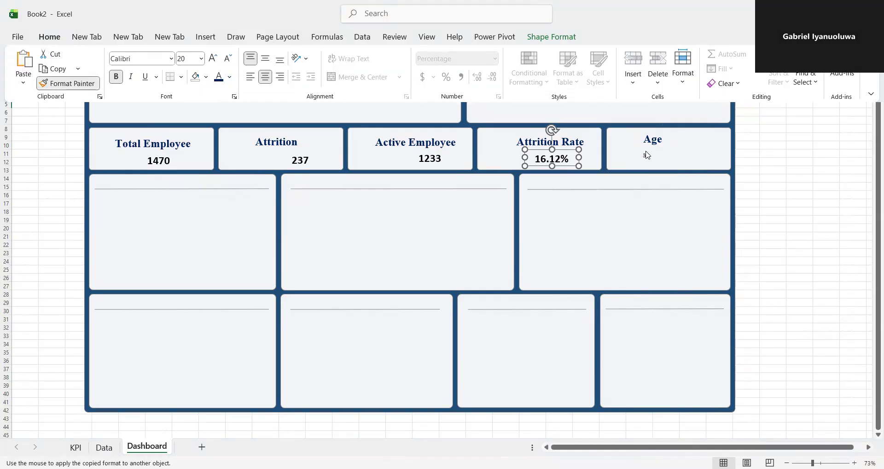
{"action": "left_click", "coordinate": [647, 156]}
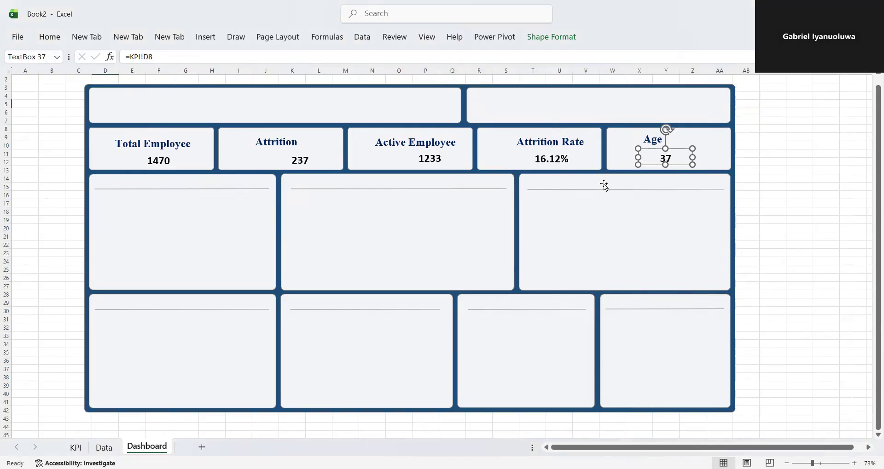
{"action": "left_click", "coordinate": [623, 192]}
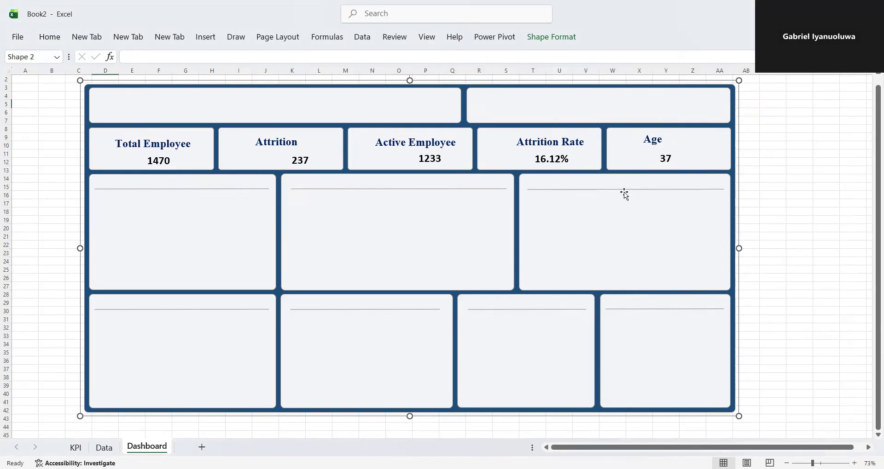
{"action": "left_click", "coordinate": [658, 157]}
{"action": "left_click_drag", "start_coordinate": [673, 148], "coordinate": [665, 149]}
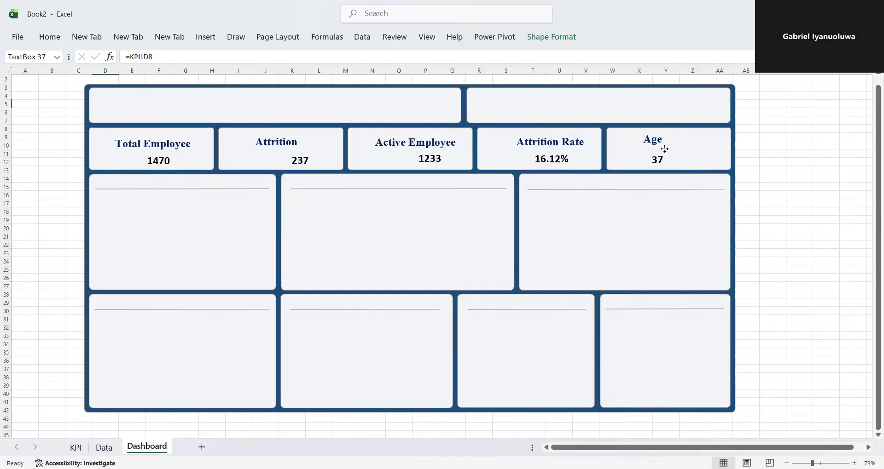
- Bring the people-group icon in from the other window and place it at the right end of the Total Employee card
{"action": "left_click", "coordinate": [495, 223]}
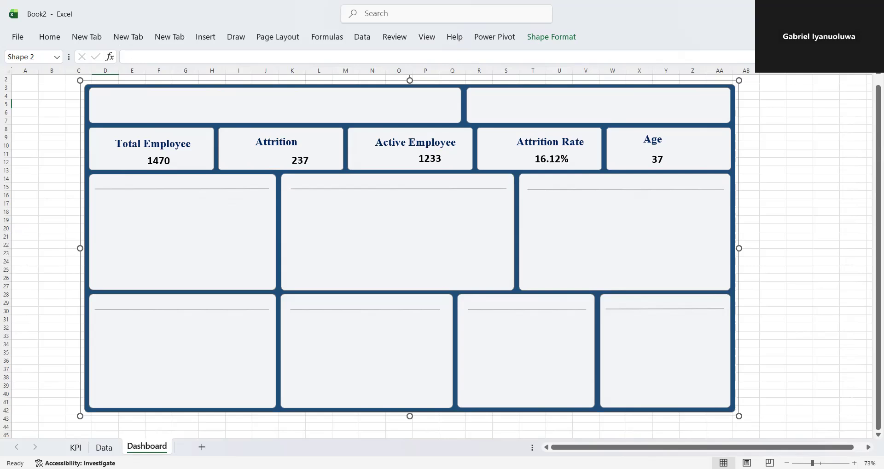
{"action": "key", "text": "alt+Tab"}
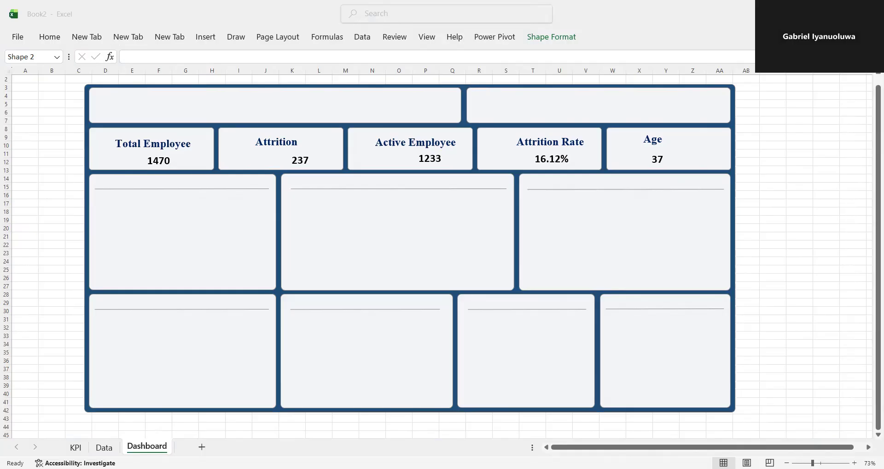
{"action": "key", "text": "ctrl+v"}
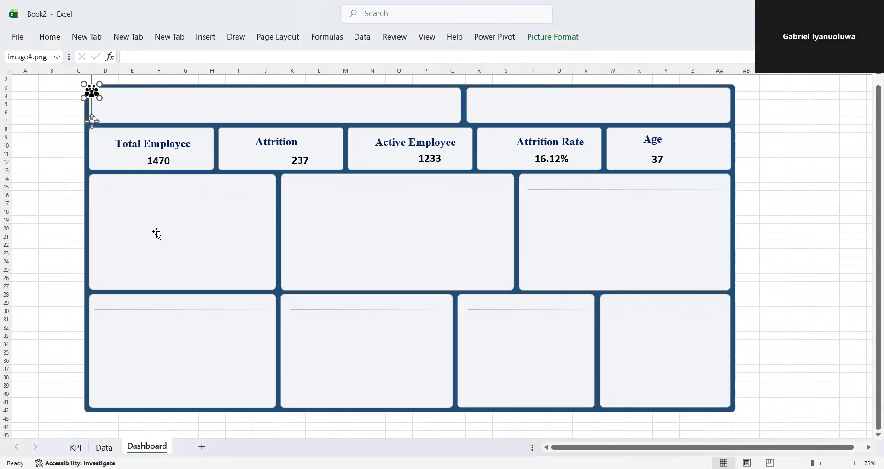
{"action": "left_click_drag", "start_coordinate": [92, 92], "coordinate": [205, 145]}
- Shift the Total Employee label and its value box slightly left to clear space beside the people-group icon
{"action": "left_click", "coordinate": [170, 147]}
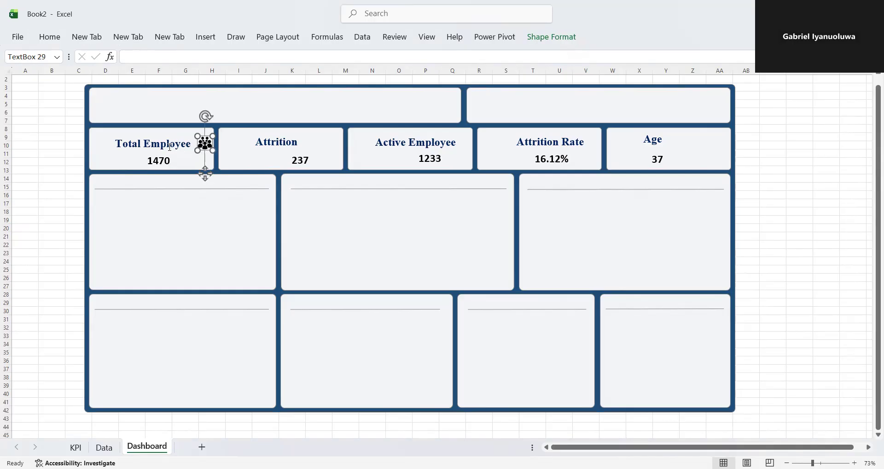
{"action": "left_click_drag", "start_coordinate": [140, 136], "coordinate": [134, 132]}
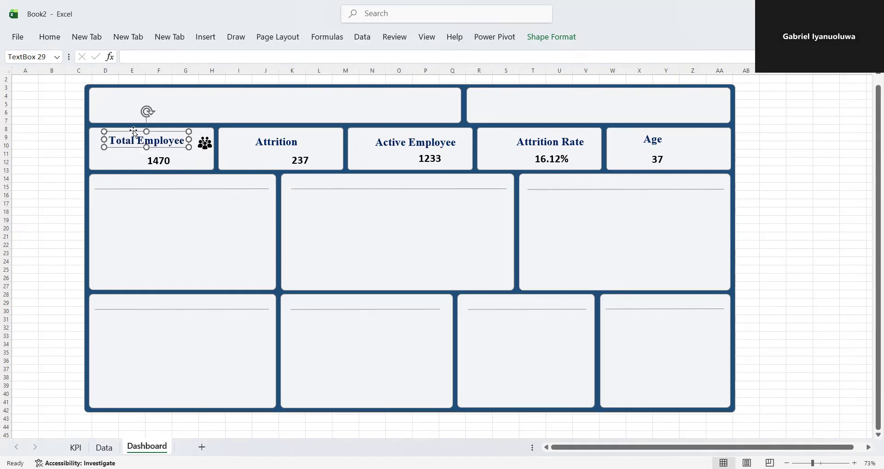
{"action": "left_click", "coordinate": [160, 158]}
{"action": "left_click_drag", "start_coordinate": [160, 158], "coordinate": [153, 160]}
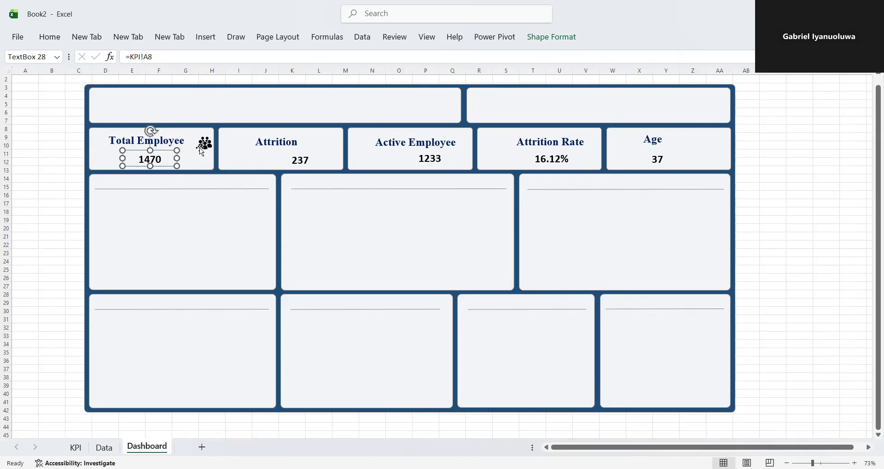
{"action": "left_click", "coordinate": [217, 192]}
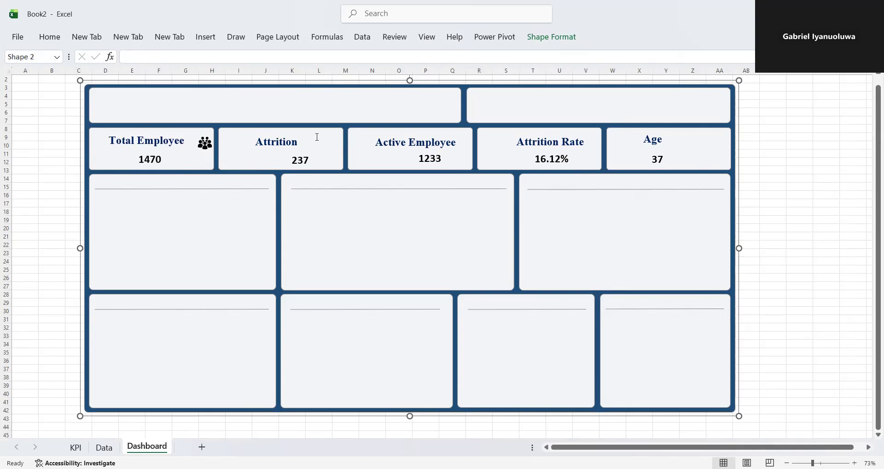
- Fetch the small row-of-people icon from the other window and nudge the Attrition label slightly up and left
{"action": "left_click", "coordinate": [317, 140]}
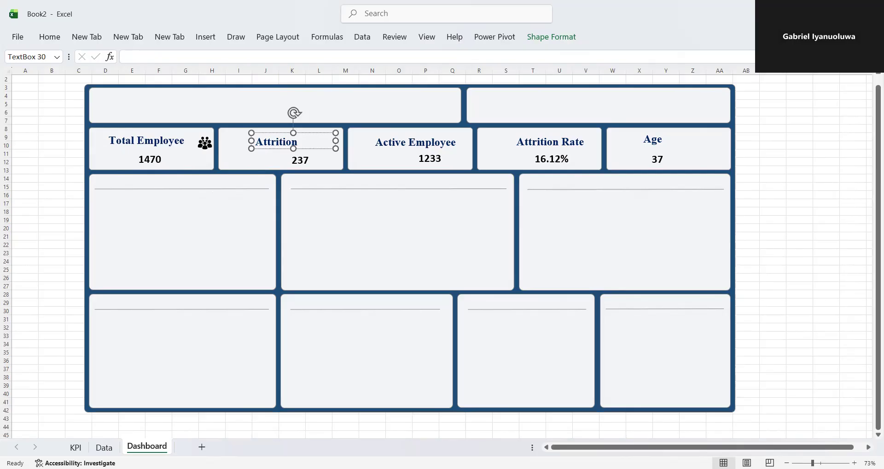
{"action": "key", "text": "alt+Tab"}
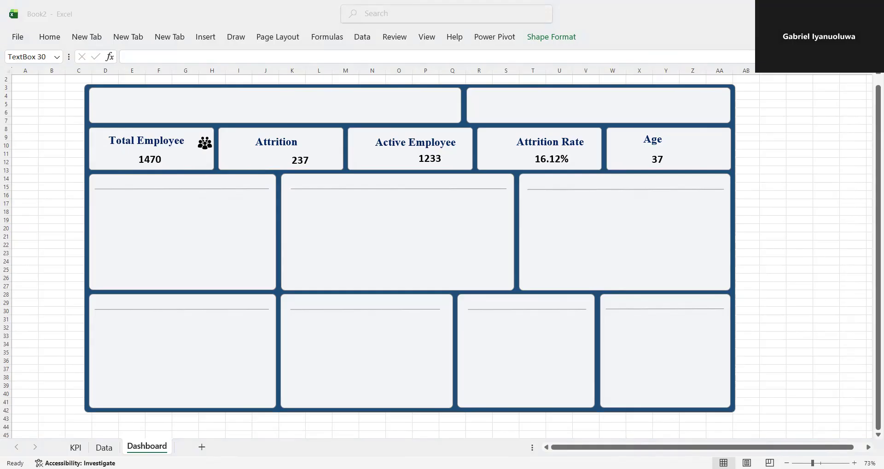
{"action": "left_click", "coordinate": [345, 172]}
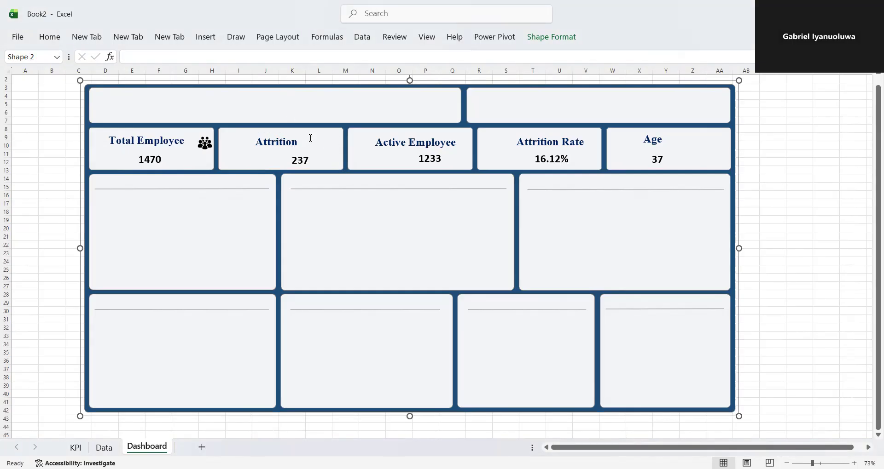
{"action": "left_click", "coordinate": [306, 138]}
{"action": "left_click_drag", "start_coordinate": [336, 141], "coordinate": [296, 132]}
{"action": "left_click", "coordinate": [325, 153]}
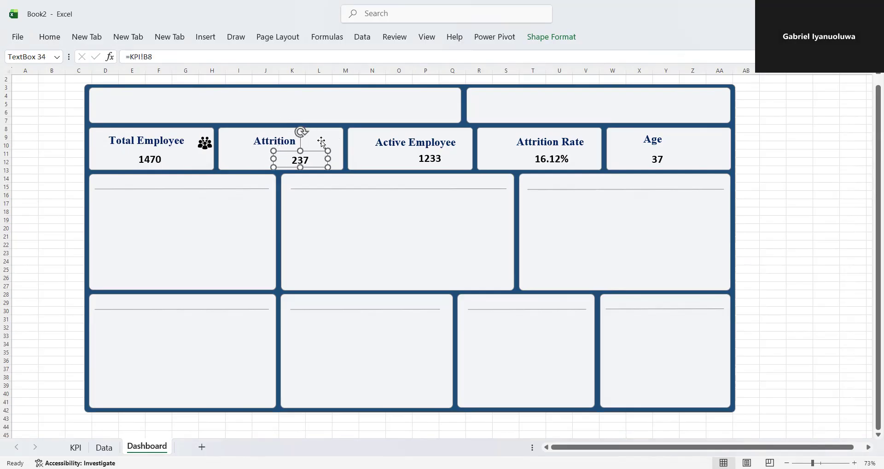
- Paste the row-of-people icon and position it at the right end of the Attrition card, level with the label
{"action": "left_click", "coordinate": [323, 144]}
{"action": "key", "text": "ctrl+v"}
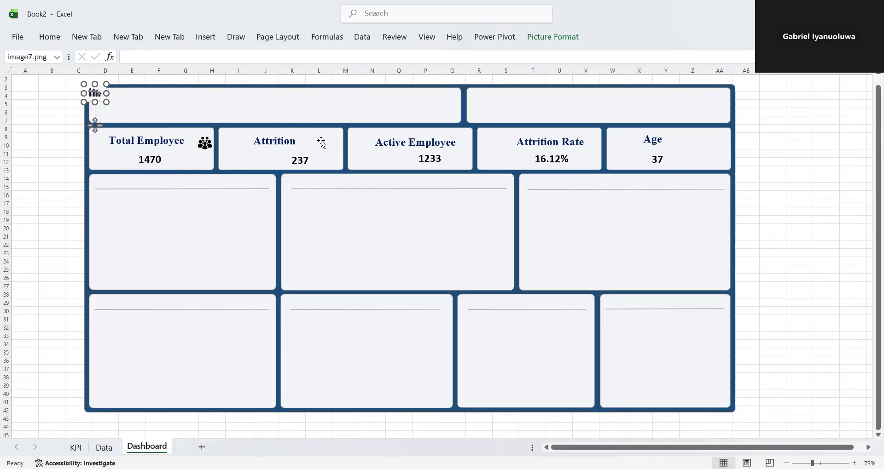
{"action": "left_click_drag", "start_coordinate": [93, 92], "coordinate": [331, 143]}
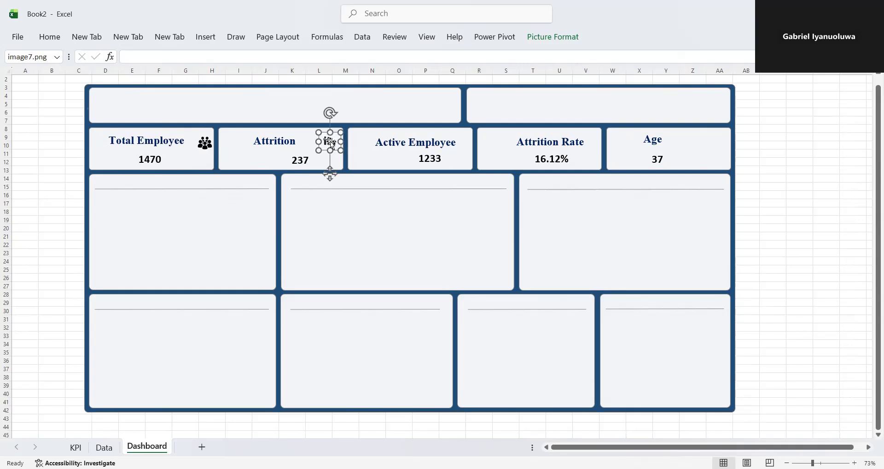
{"action": "left_click", "coordinate": [391, 223]}
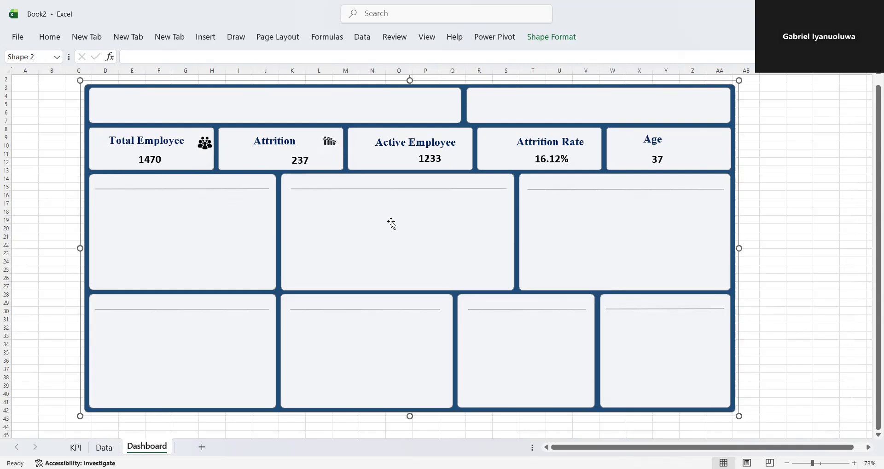
{"action": "left_click", "coordinate": [330, 142]}
{"action": "left_click_drag", "start_coordinate": [331, 142], "coordinate": [332, 143]}
{"action": "left_click", "coordinate": [456, 209]}
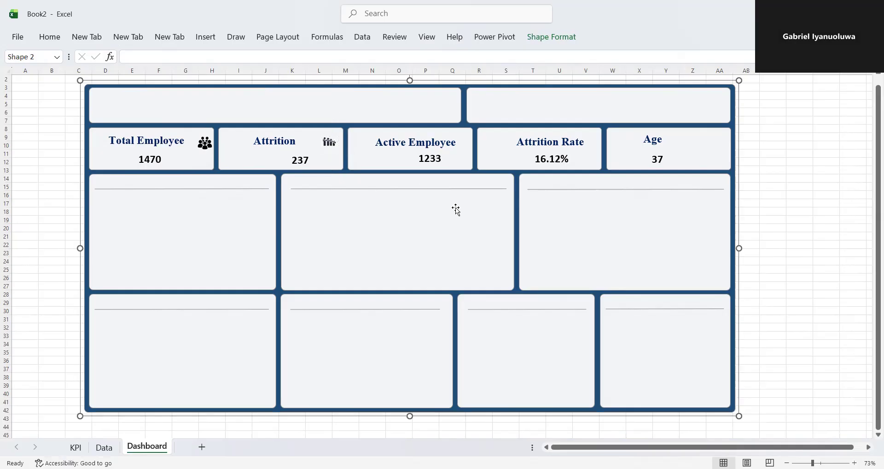
- Shift the Active Employee label up and left, and place the person-at-desk icon from the other window at the card's right end
{"action": "left_click", "coordinate": [427, 148]}
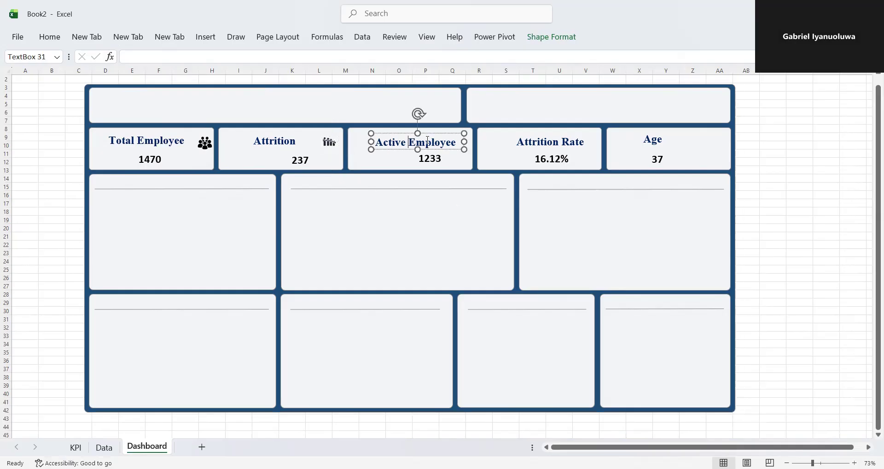
{"action": "left_click_drag", "start_coordinate": [426, 136], "coordinate": [455, 141]}
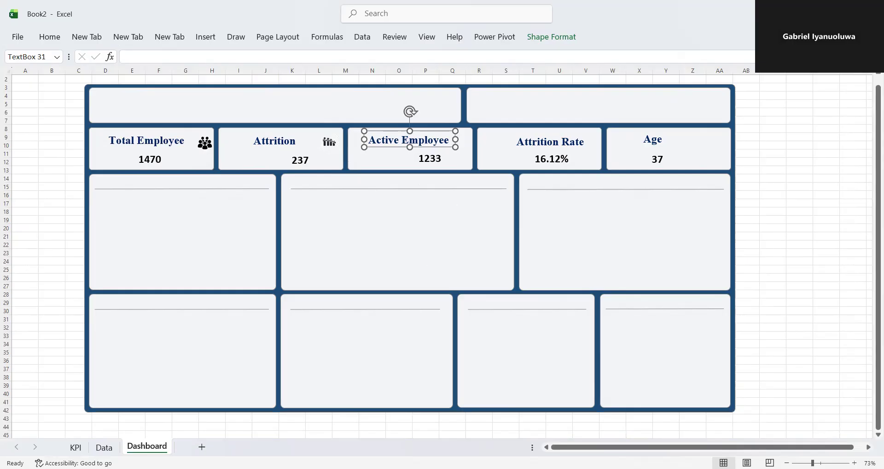
{"action": "key", "text": "alt+Tab"}
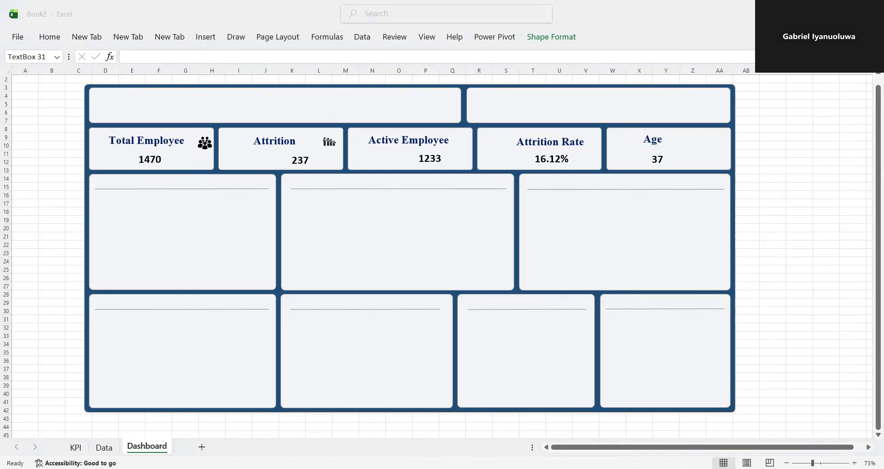
{"action": "left_click", "coordinate": [455, 157]}
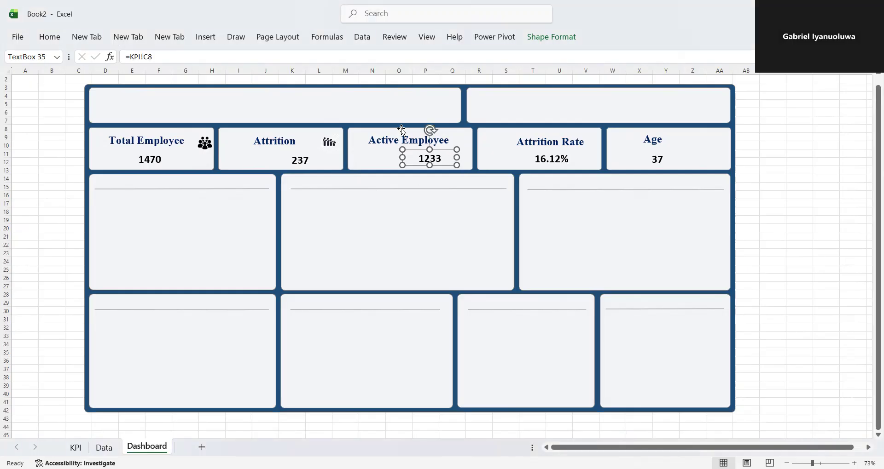
{"action": "left_click", "coordinate": [464, 140]}
{"action": "key", "text": "Tab"}
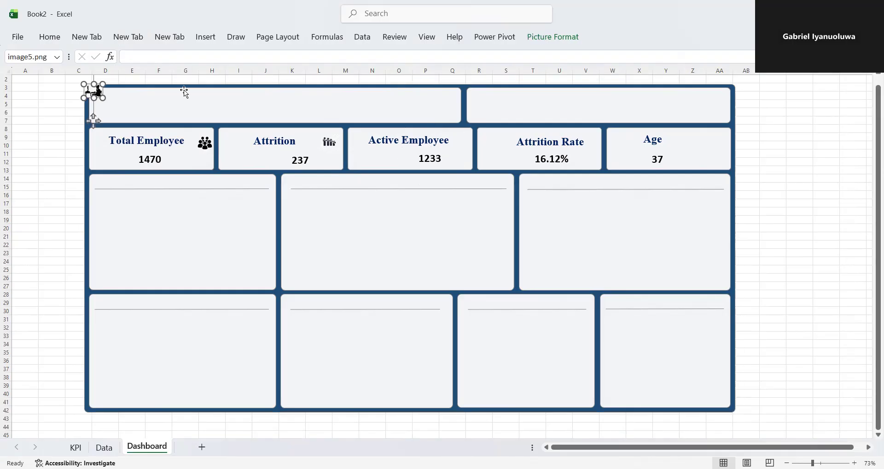
{"action": "left_click_drag", "start_coordinate": [93, 90], "coordinate": [462, 142]}
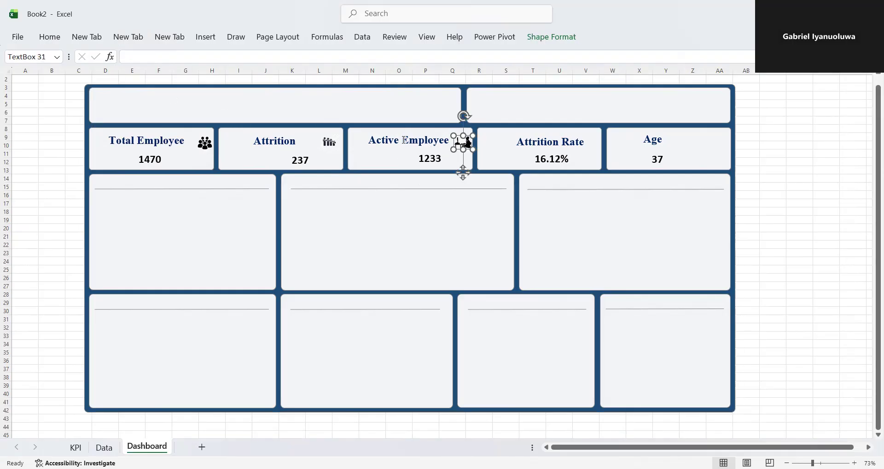
- Nudge the Active Employee label further left and move the person-at-desk icon level with it, inside the card's right edge
{"action": "left_click", "coordinate": [404, 140]}
{"action": "left_click_drag", "start_coordinate": [393, 132], "coordinate": [389, 131]}
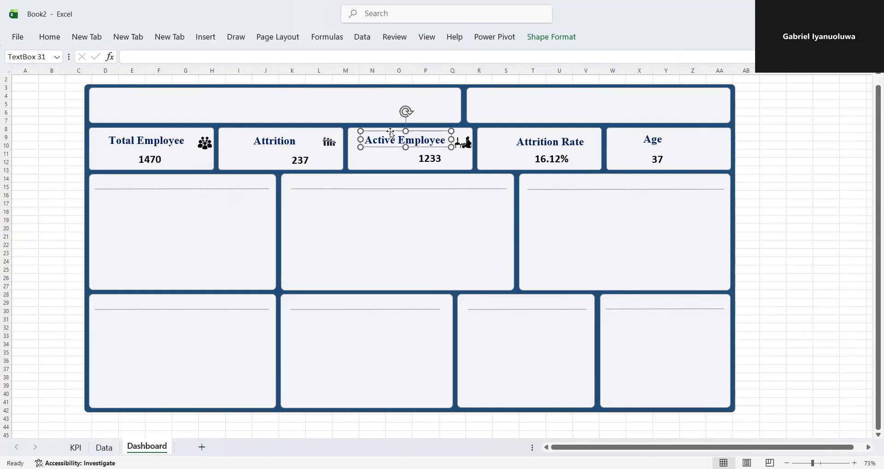
{"action": "left_click", "coordinate": [463, 143]}
{"action": "left_click_drag", "start_coordinate": [463, 144], "coordinate": [462, 142]}
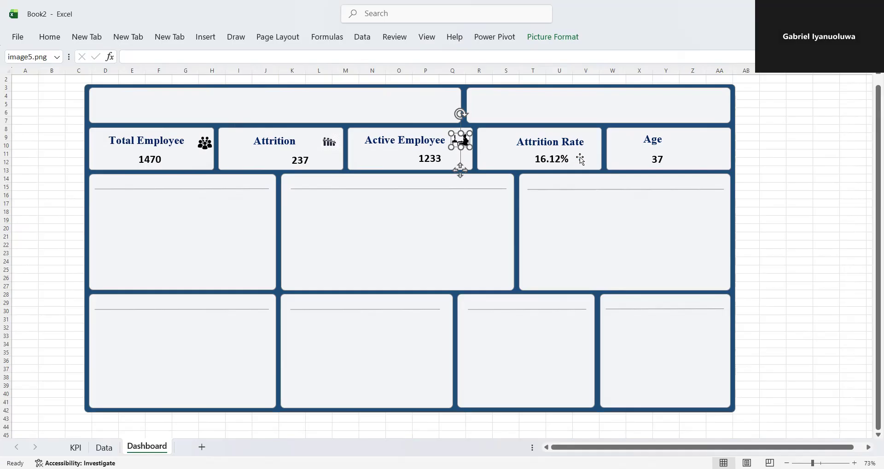
- Shift the Attrition Rate label up and left to free the right end of its card
{"action": "left_click", "coordinate": [593, 146]}
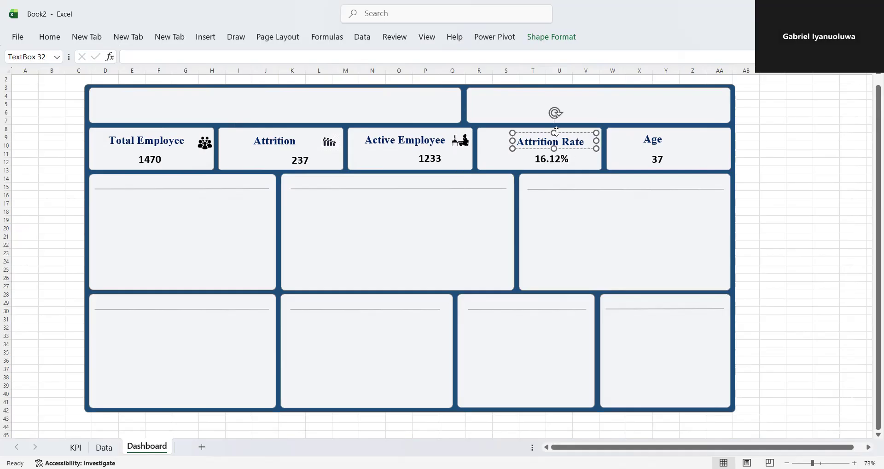
{"action": "left_click_drag", "start_coordinate": [562, 132], "coordinate": [581, 139]}
{"action": "left_click", "coordinate": [589, 140]}
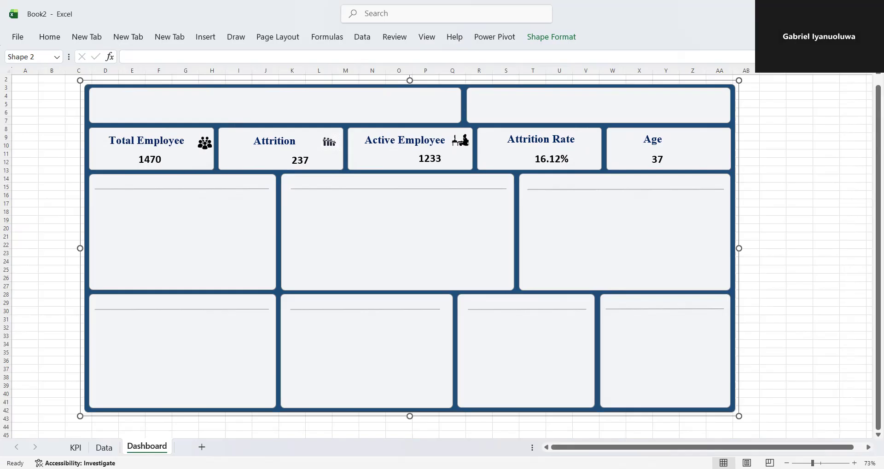
- Copy the standing-person icon from the other window and place it at the right end of the Attrition Rate card
{"action": "key", "text": "alt+Tab"}
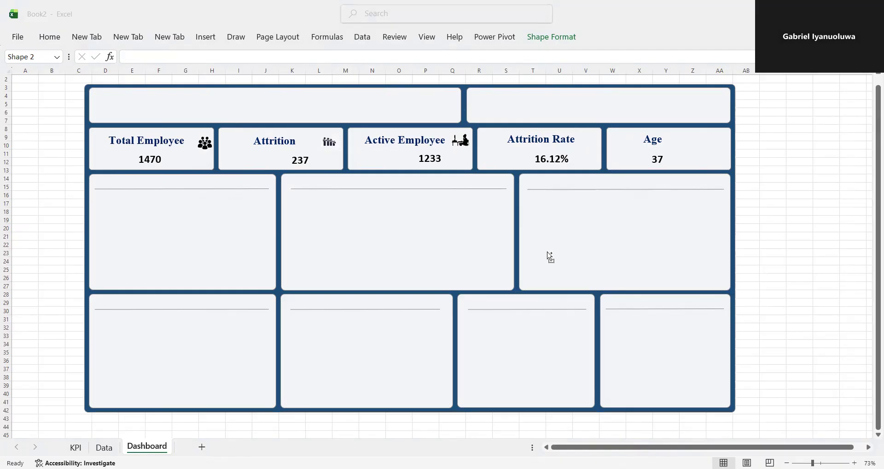
{"action": "key", "text": "alt+Tab"}
{"action": "key", "text": "ctrl+v"}
{"action": "left_click_drag", "start_coordinate": [96, 92], "coordinate": [595, 139]}
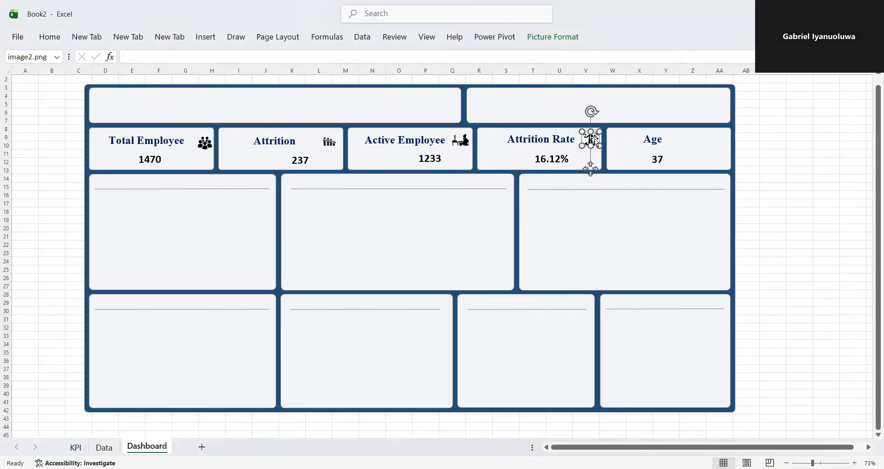
{"action": "left_click", "coordinate": [601, 186]}
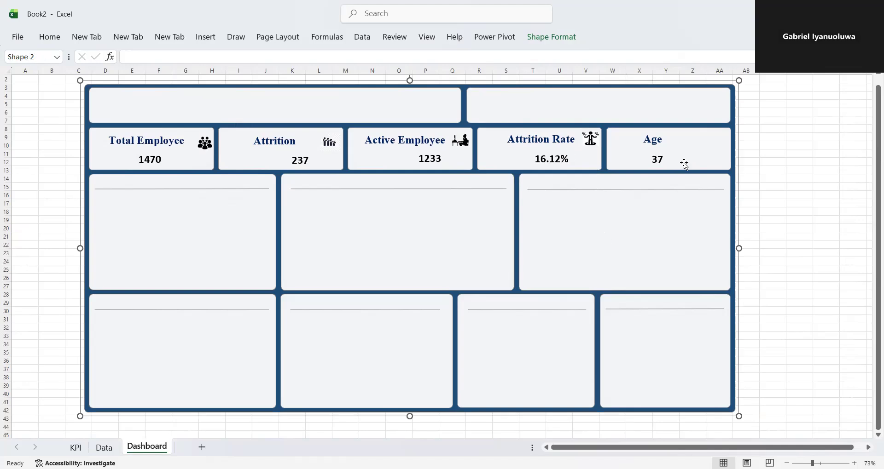
- Fetch an icon for the Age card from the other window and return to the card's label
{"action": "left_click", "coordinate": [692, 135]}
{"action": "key", "text": "alt+Tab"}
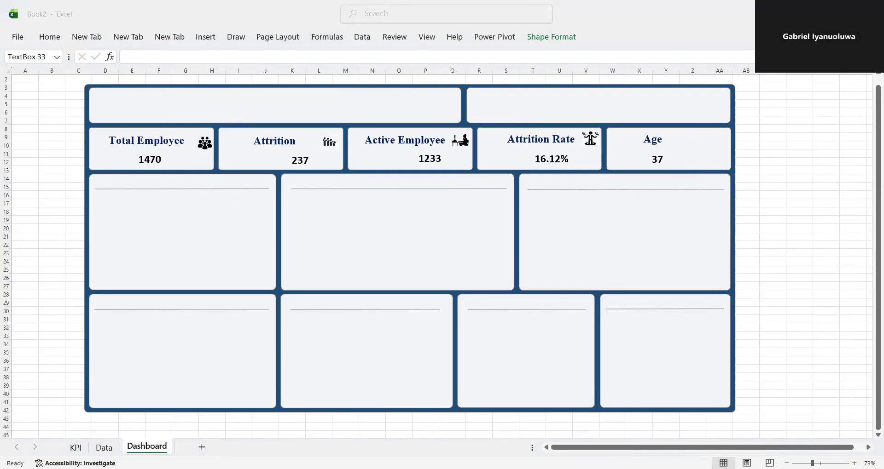
{"action": "left_click", "coordinate": [721, 141]}
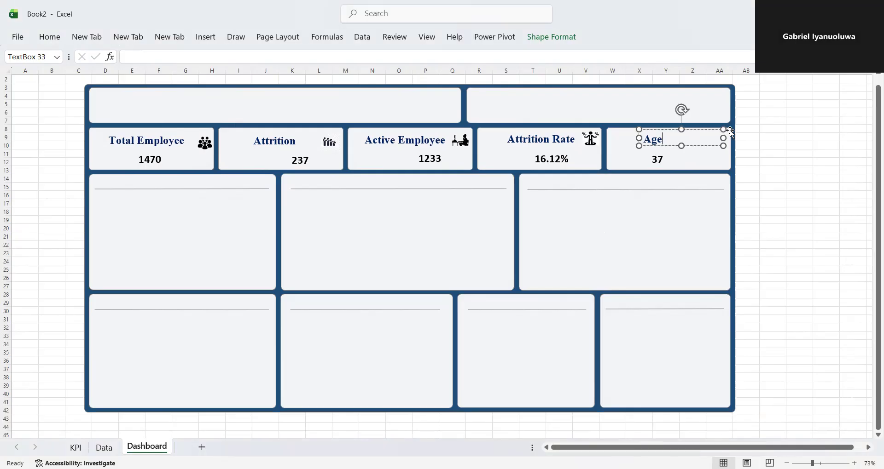
- Narrow the Age label's text box and paste the copied age icon beside the label in the Age card
{"action": "left_click_drag", "start_coordinate": [726, 140], "coordinate": [683, 140]}
{"action": "left_click", "coordinate": [703, 141]}
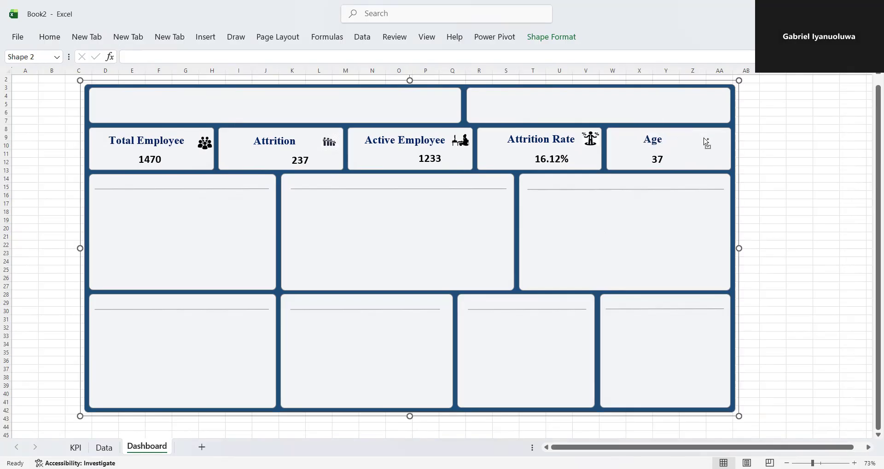
{"action": "key", "text": "ctrl+v"}
{"action": "left_click_drag", "start_coordinate": [92, 93], "coordinate": [711, 144]}
{"action": "left_click", "coordinate": [625, 224]}
{"action": "key", "text": "ctrl+s"}
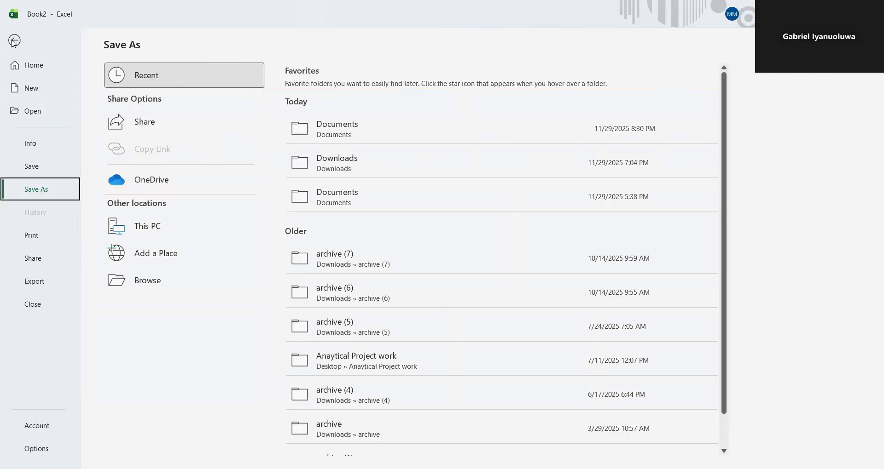
{"action": "left_click", "coordinate": [12, 40]}
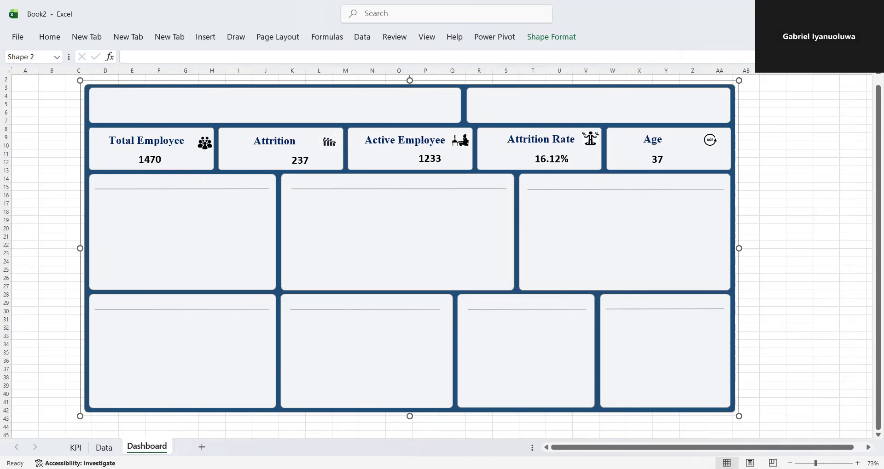
- Add a text box reading HR ANALYTICS DASHBOARD across the wide empty header card and select its text
{"action": "key", "text": "alt+Tab"}
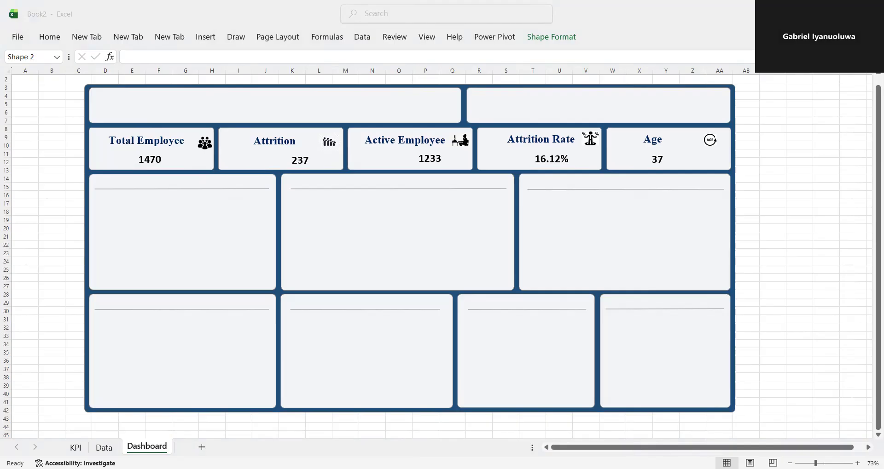
{"action": "left_click", "coordinate": [100, 111]}
{"action": "left_click", "coordinate": [103, 111]}
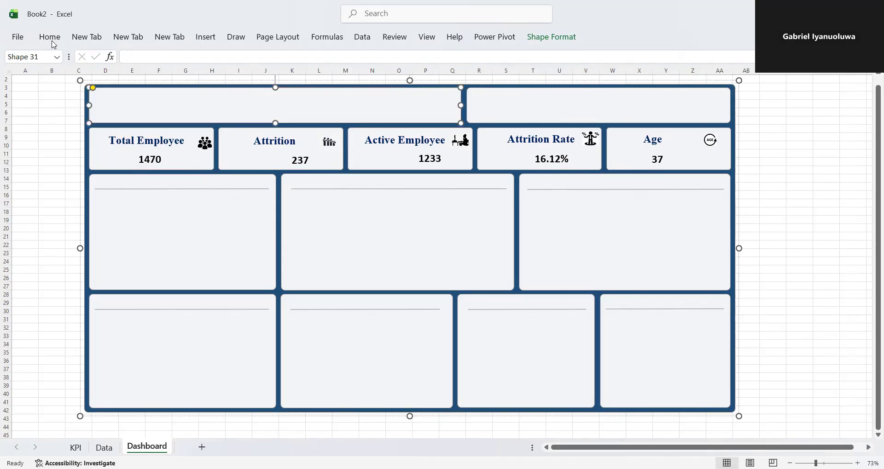
{"action": "left_click", "coordinate": [205, 37]}
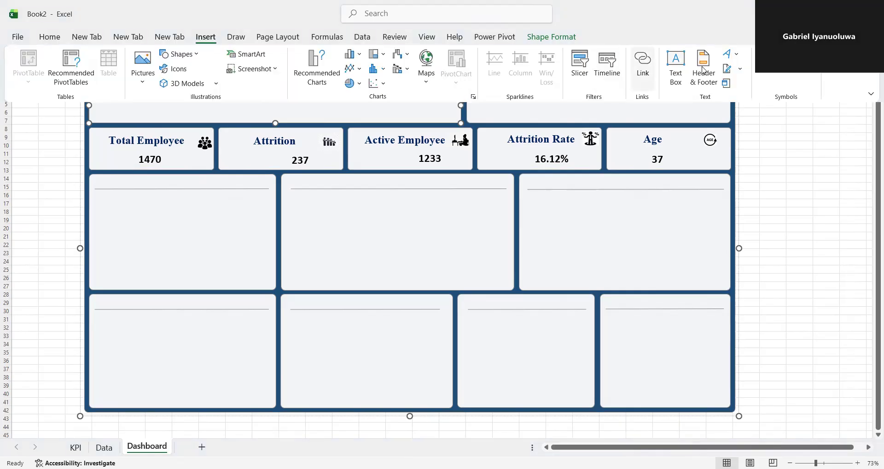
{"action": "left_click", "coordinate": [675, 69]}
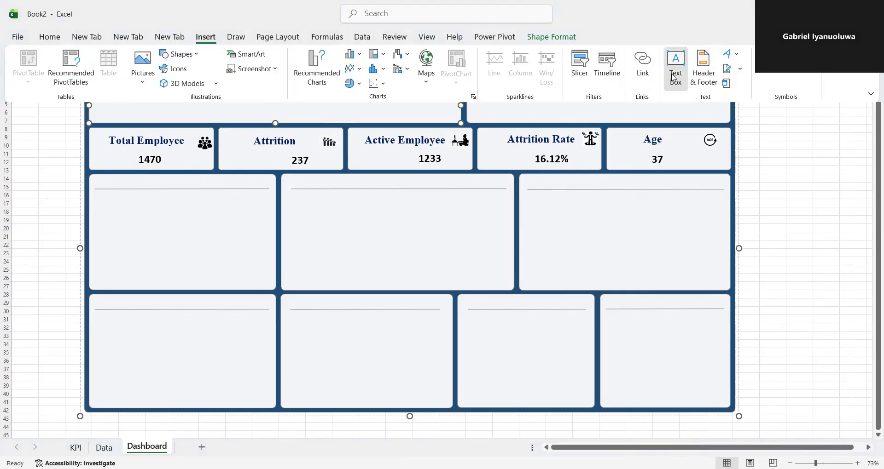
{"action": "left_click_drag", "start_coordinate": [102, 94], "coordinate": [433, 120]}
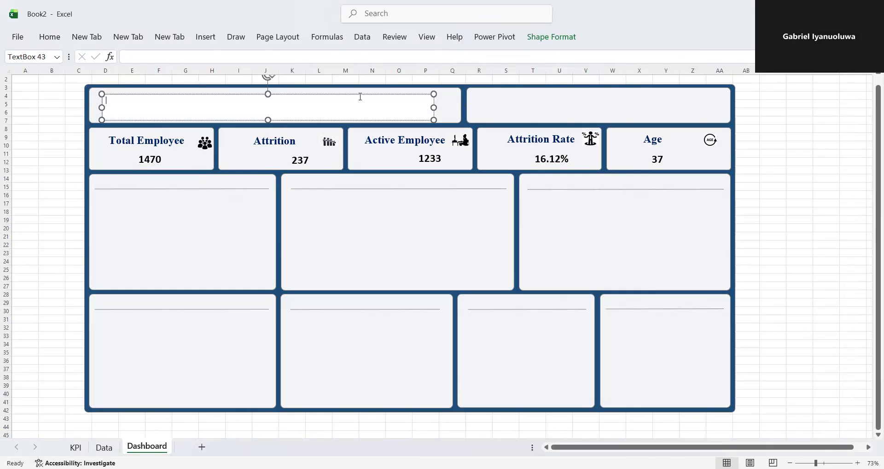
{"action": "left_click", "coordinate": [346, 94]}
{"action": "left_click_drag", "start_coordinate": [341, 94], "coordinate": [358, 94]}
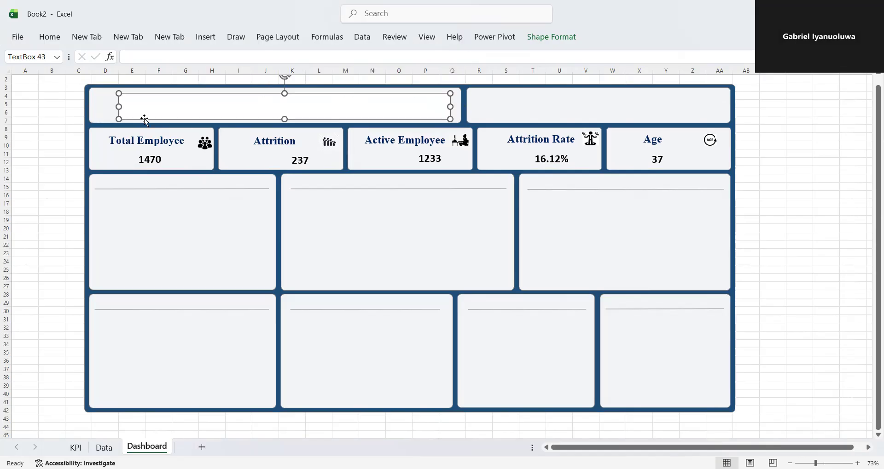
{"action": "left_click", "coordinate": [135, 110]}
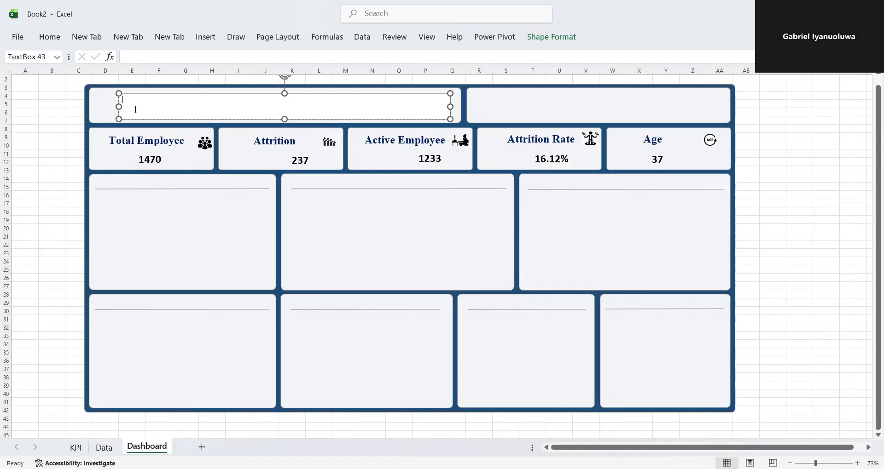
{"action": "type", "text": "HR ANALYTICS DASHBOARD"}
{"action": "triple_click", "coordinate": [150, 104]}
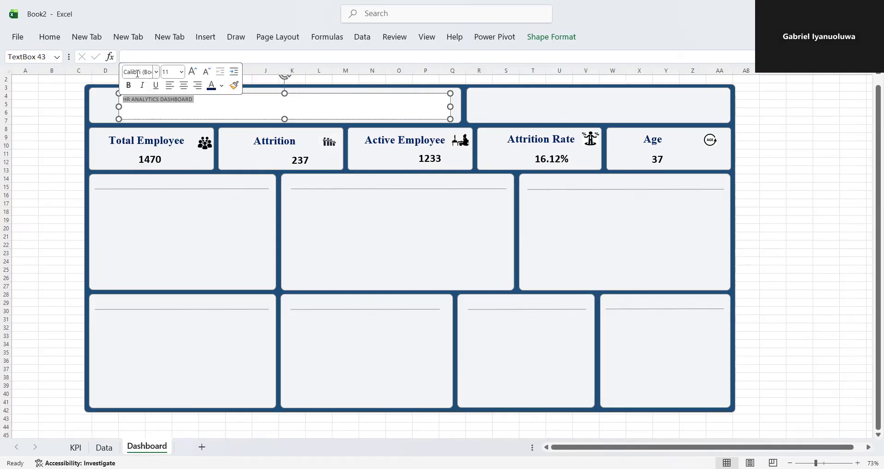
{"action": "left_click", "coordinate": [138, 73]}
{"action": "type", "text": "Times\\"}
{"action": "key", "text": "Return"}
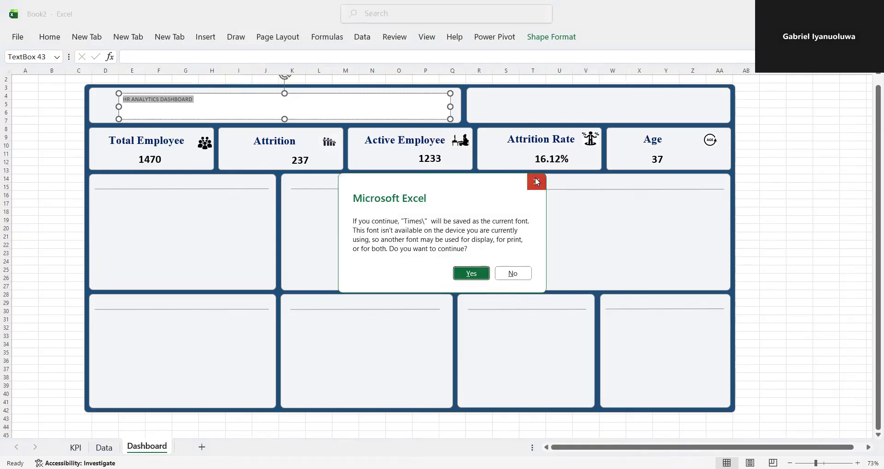
{"action": "left_click", "coordinate": [536, 182]}
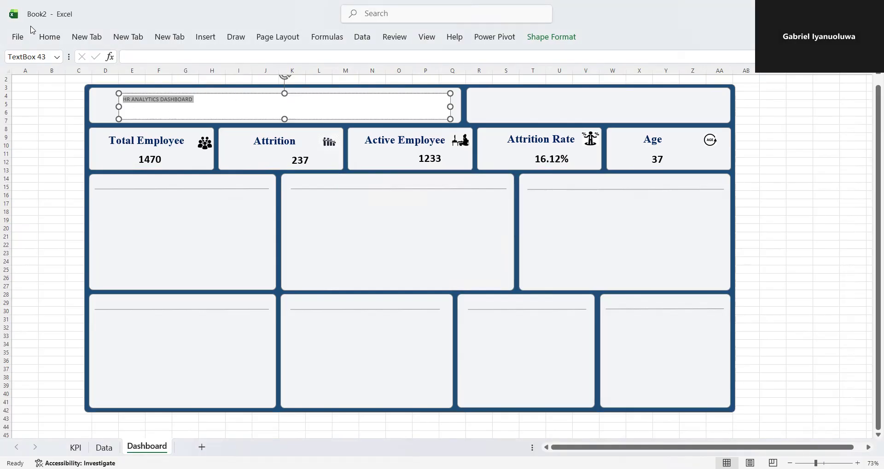
- Format the dashboard title in bold, dark blue Times New Roman at size 40
{"action": "left_click", "coordinate": [49, 37]}
{"action": "left_click", "coordinate": [153, 62]}
{"action": "type", "text": "Times New Roman"}
{"action": "key", "text": "Return"}
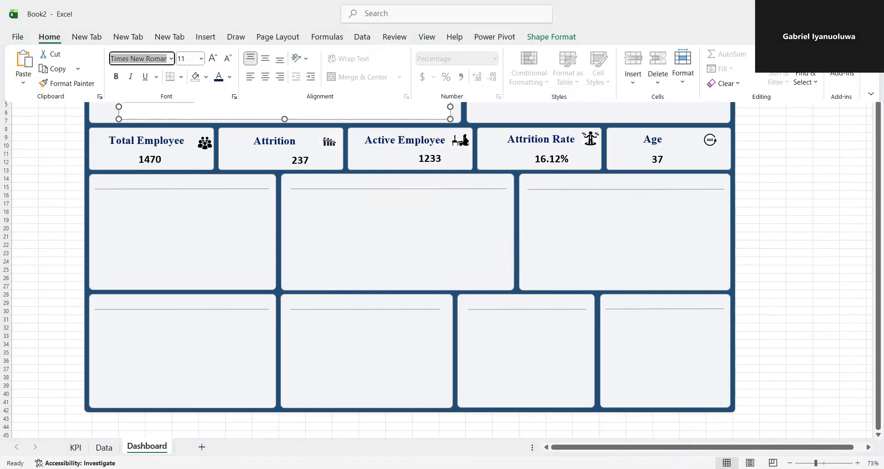
{"action": "left_click", "coordinate": [202, 59]}
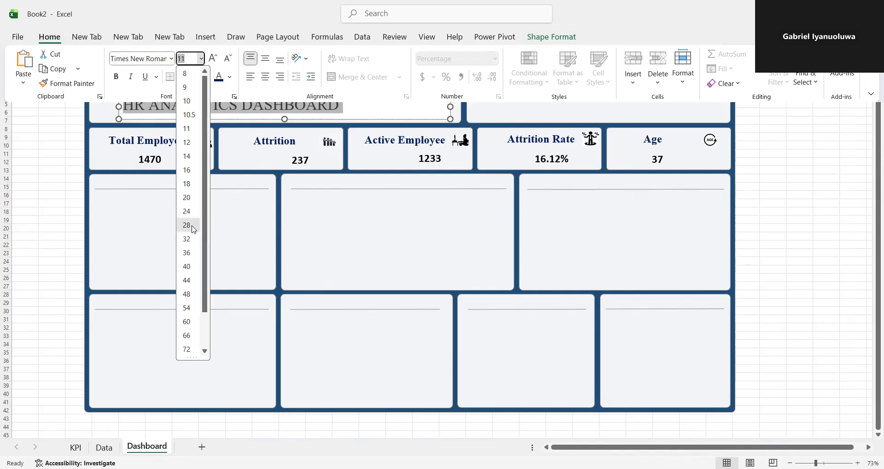
{"action": "left_click", "coordinate": [193, 230]}
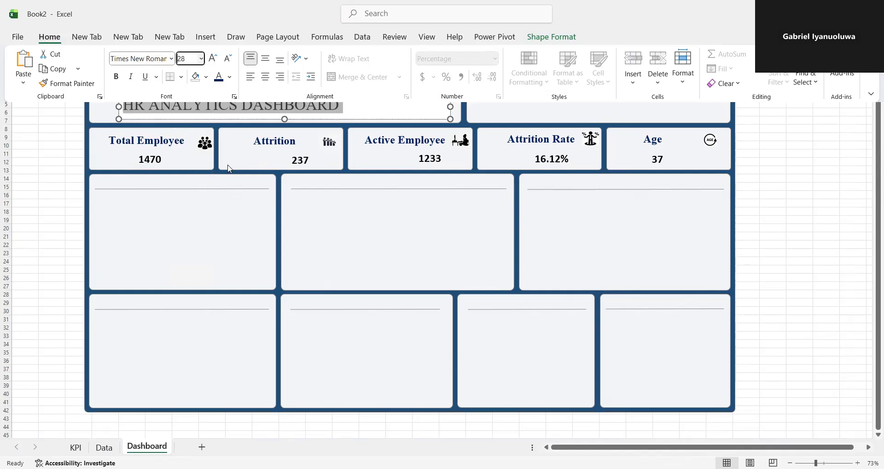
{"action": "left_click", "coordinate": [201, 58]}
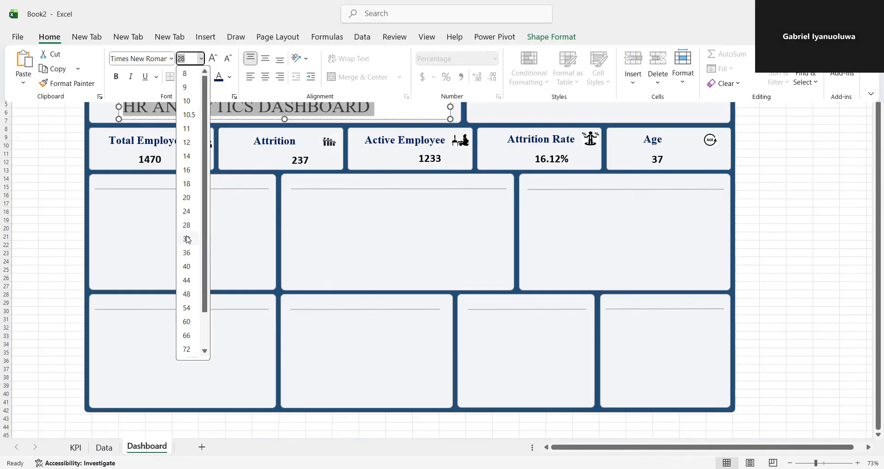
{"action": "left_click", "coordinate": [187, 267]}
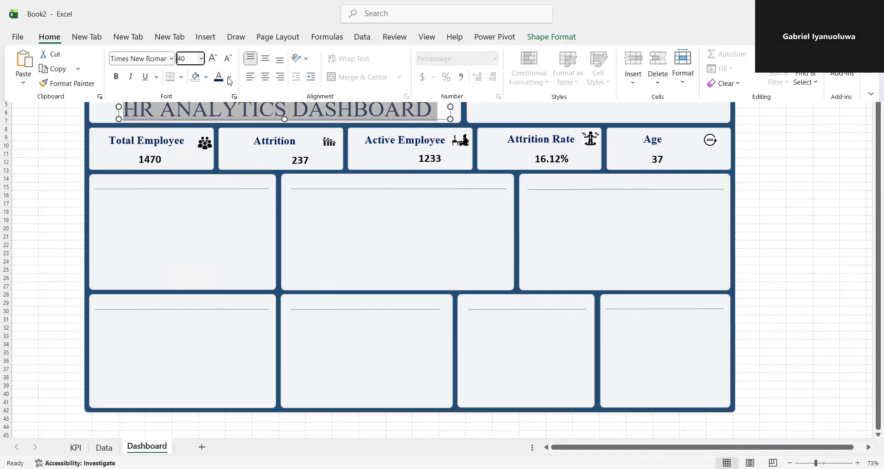
{"action": "left_click", "coordinate": [116, 77]}
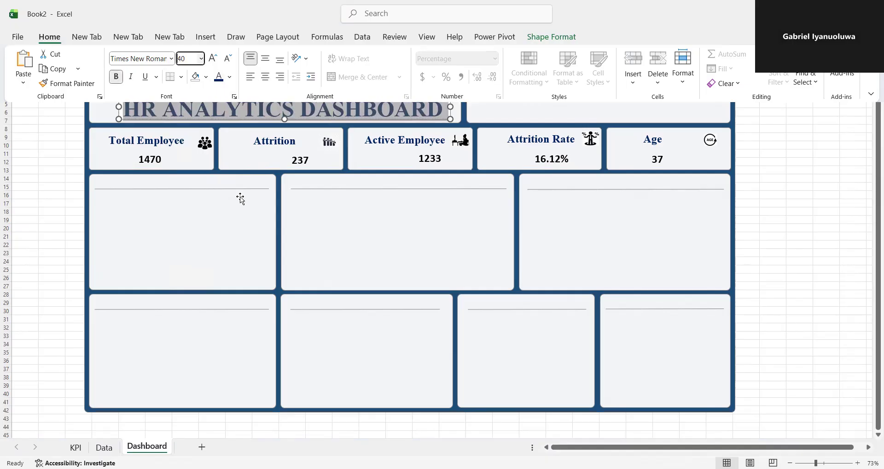
{"action": "left_click", "coordinate": [448, 248]}
{"action": "left_click", "coordinate": [448, 248]}
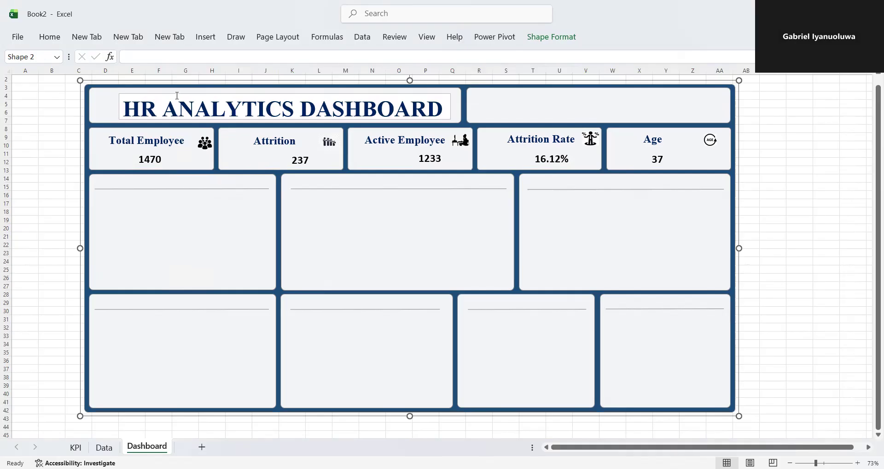
- Enlarge the title's text box upward and widen it slightly on its right side within the header card
{"action": "left_click", "coordinate": [208, 92]}
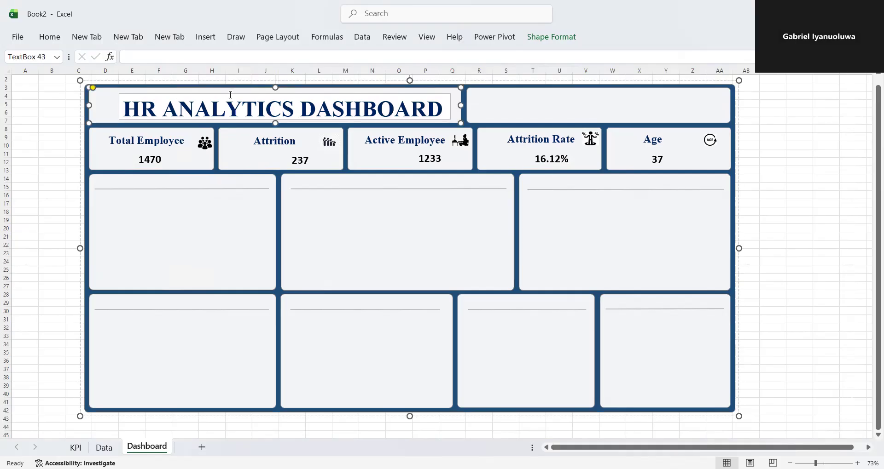
{"action": "left_click", "coordinate": [262, 98]}
{"action": "left_click_drag", "start_coordinate": [285, 95], "coordinate": [285, 90]}
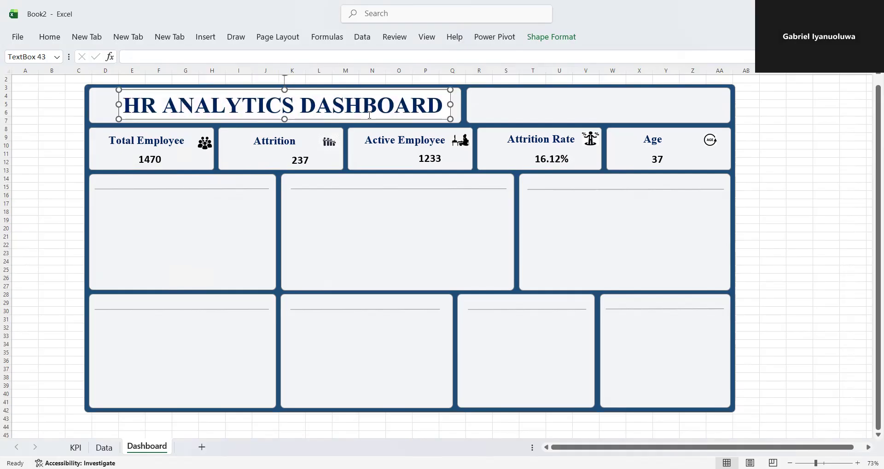
{"action": "left_click_drag", "start_coordinate": [450, 104], "coordinate": [456, 105]}
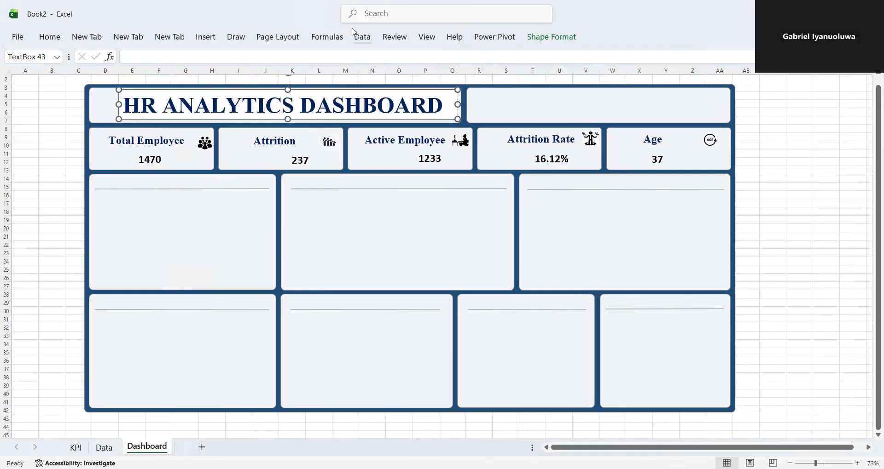
- Remove the title text box's fill and outline and shift it slightly right to leave room for an icon
{"action": "left_click", "coordinate": [554, 35]}
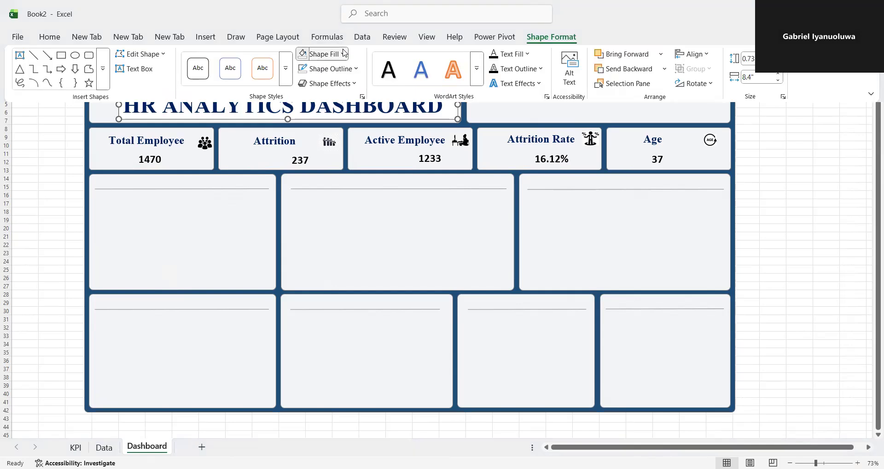
{"action": "left_click", "coordinate": [343, 54]}
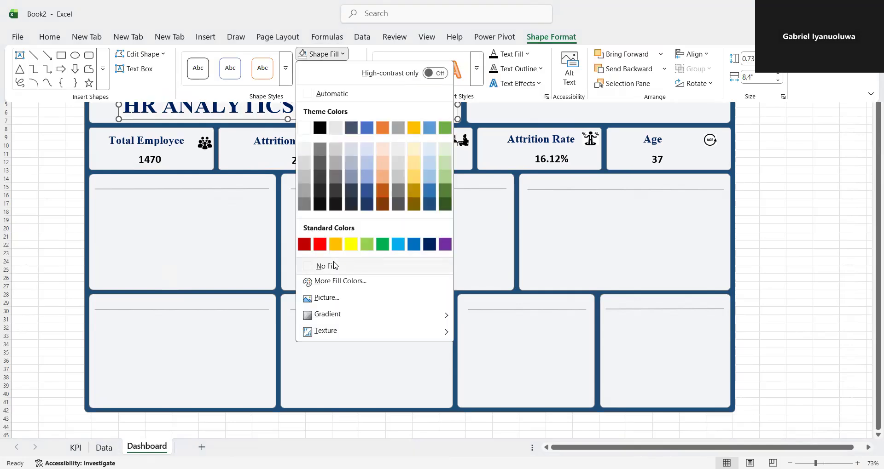
{"action": "left_click", "coordinate": [334, 266]}
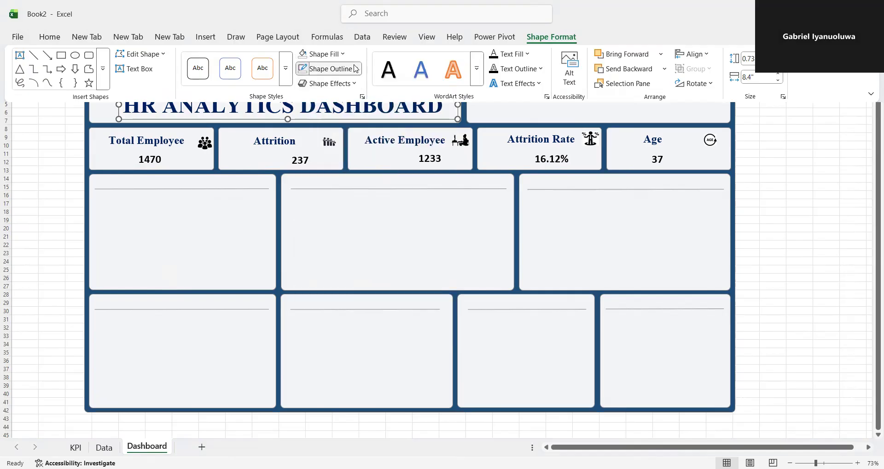
{"action": "left_click", "coordinate": [356, 69]}
{"action": "left_click", "coordinate": [328, 281]}
{"action": "left_click_drag", "start_coordinate": [151, 88], "coordinate": [160, 90]}
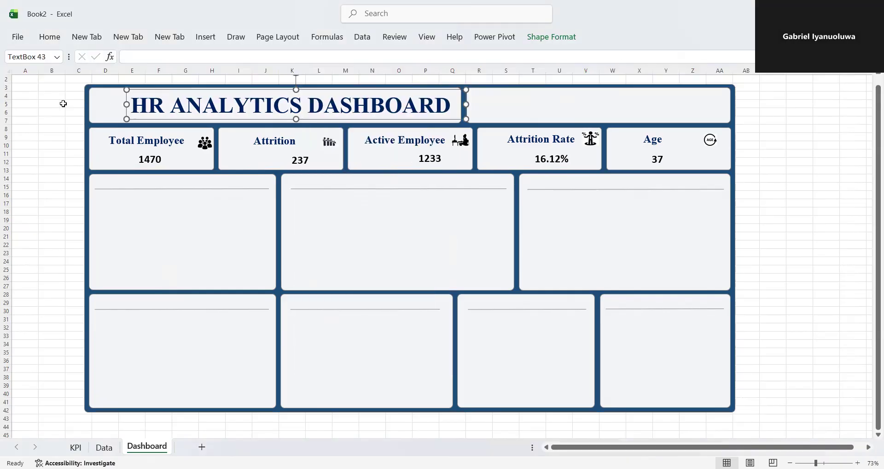
{"action": "left_click", "coordinate": [94, 109]}
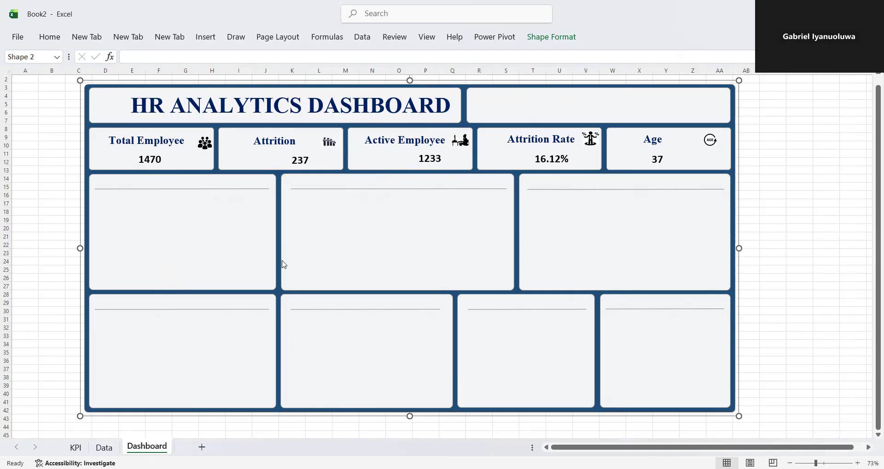
- Paste the copied HR desk icon into the header card and place it just before the dashboard title
{"action": "key", "text": "alt+Tab"}
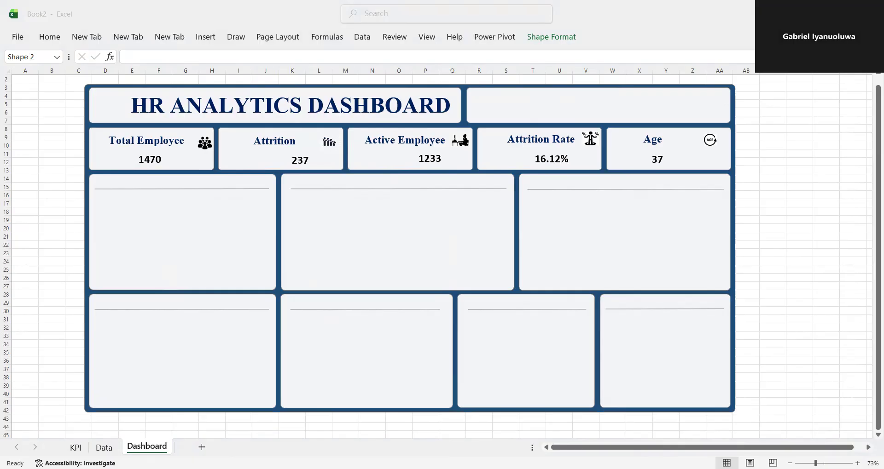
{"action": "left_click", "coordinate": [112, 121]}
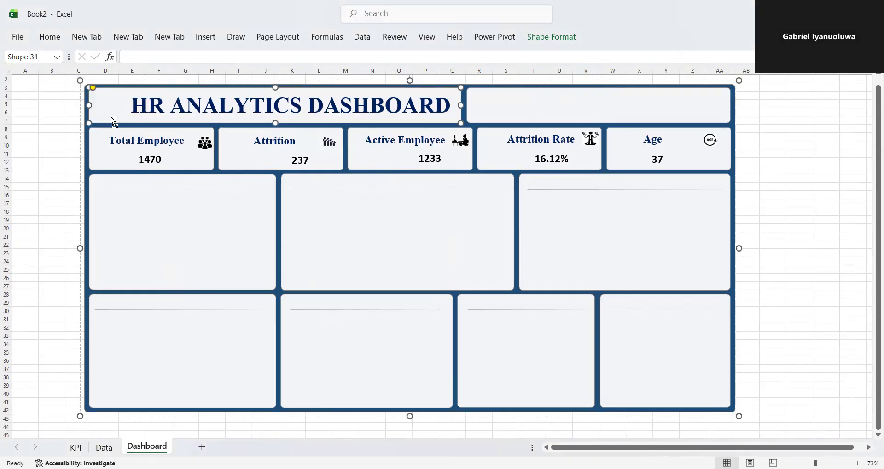
{"action": "key", "text": "ctrl+v"}
{"action": "left_click_drag", "start_coordinate": [103, 100], "coordinate": [118, 109]}
{"action": "left_click", "coordinate": [61, 178]}
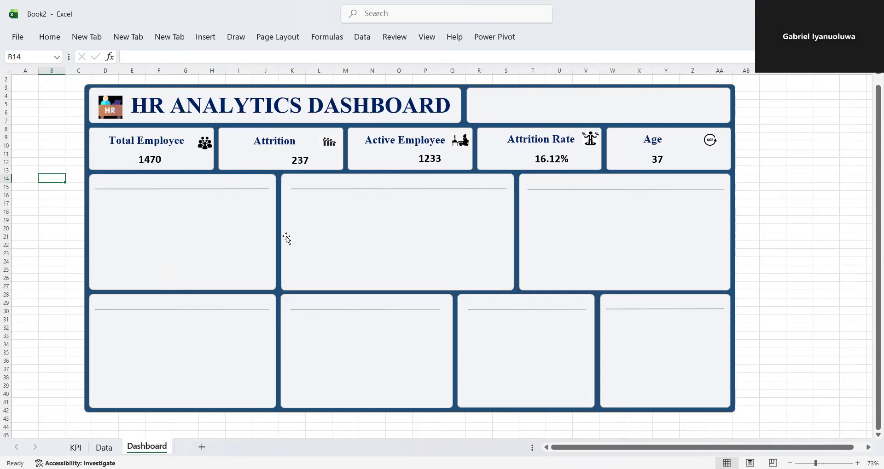
{"action": "left_click", "coordinate": [484, 109]}
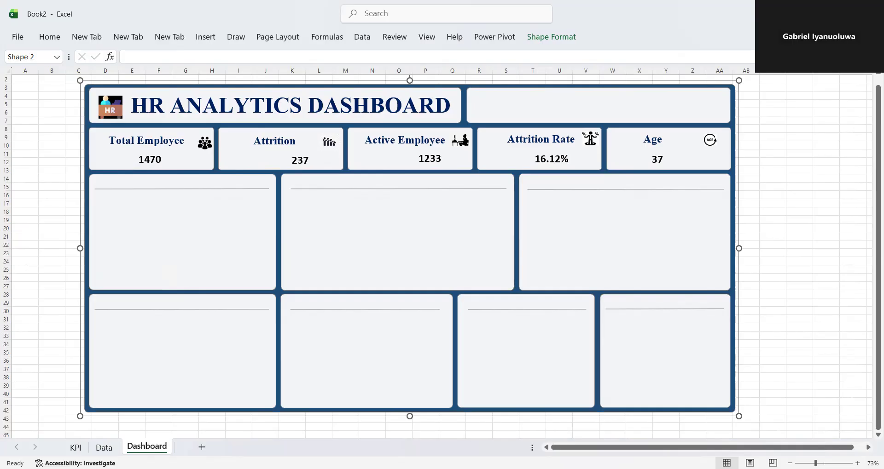
{"action": "key", "text": "alt+Tab"}
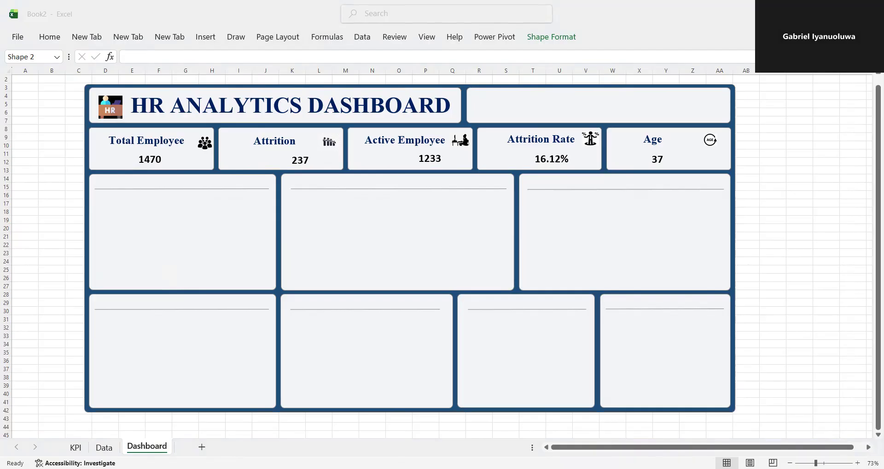
{"action": "left_click", "coordinate": [607, 363]}
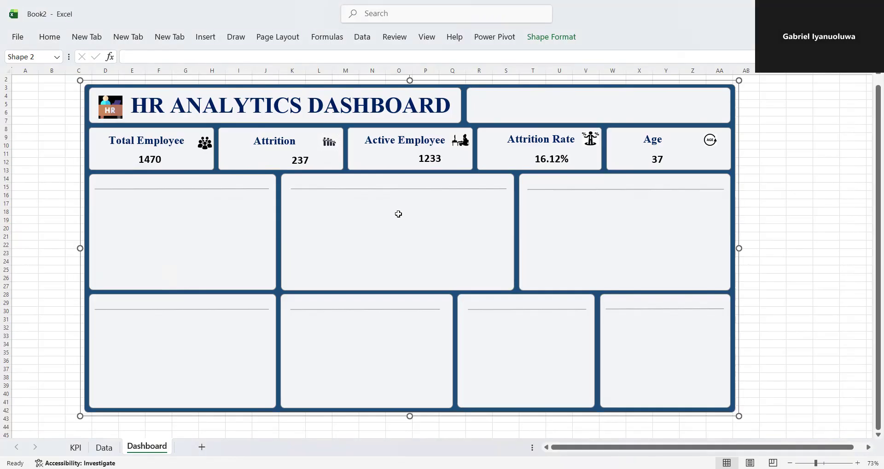
{"action": "key", "text": "alt+Tab"}
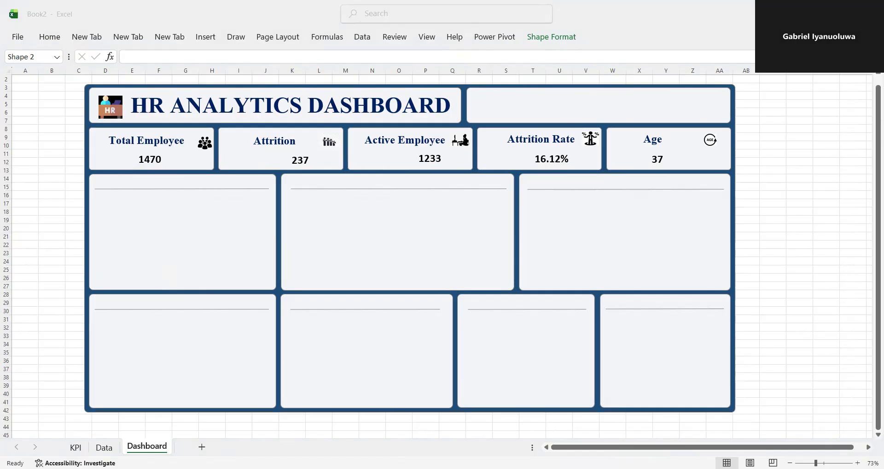
- Paste the copied thumbs-up rating icon and place it at the left end of the empty header card
{"action": "left_click", "coordinate": [489, 106]}
{"action": "key", "text": "ctrl+v"}
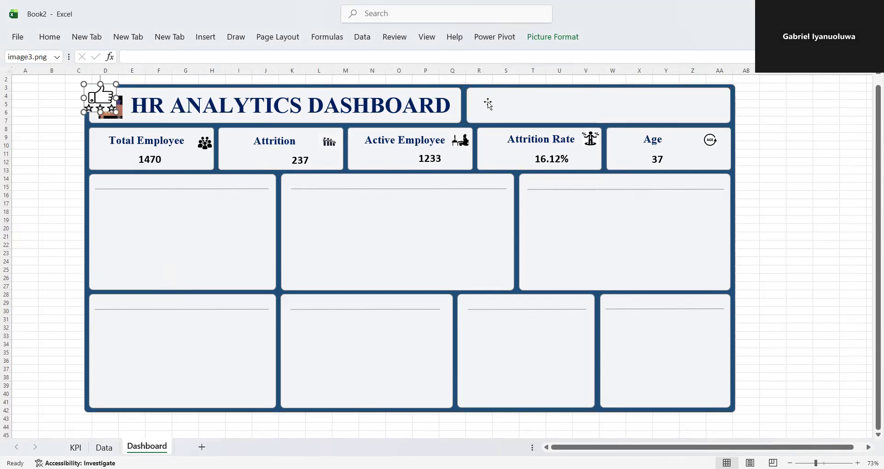
{"action": "left_click_drag", "start_coordinate": [337, 105], "coordinate": [498, 107]}
{"action": "left_click", "coordinate": [551, 101]}
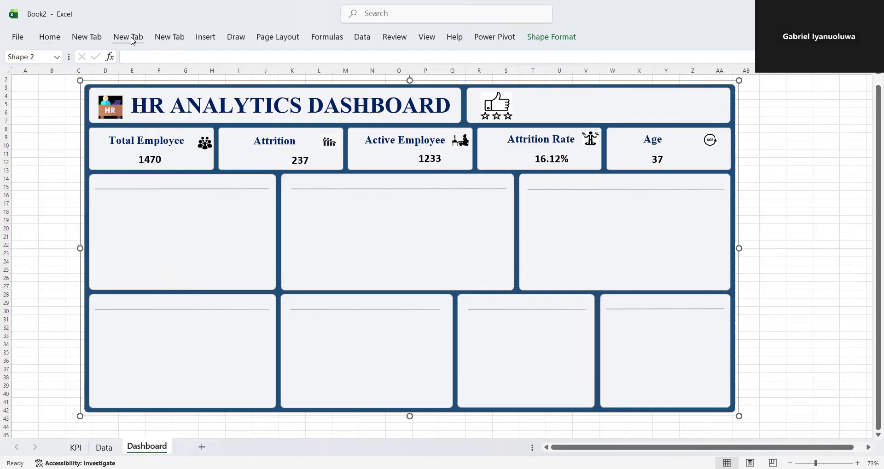
- Insert a text box reading "JOB SATISFACTION RATING" beside the thumbs-up icon and narrow it to fit the text
{"action": "left_click", "coordinate": [204, 37]}
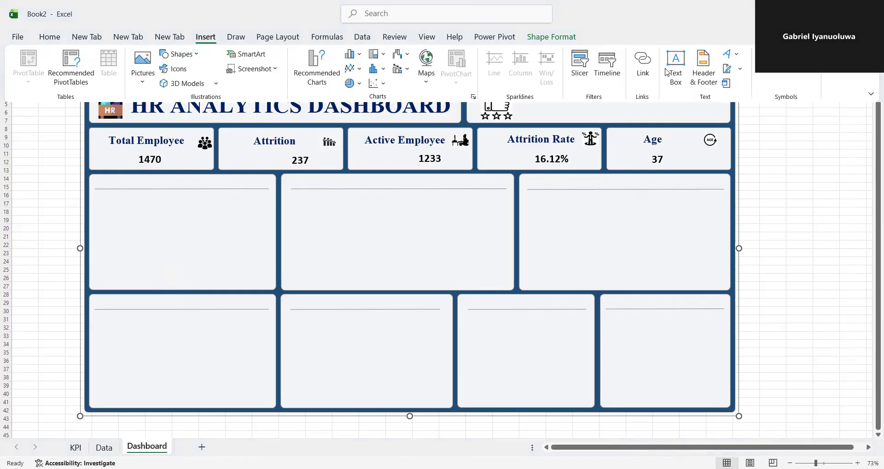
{"action": "left_click", "coordinate": [675, 65]}
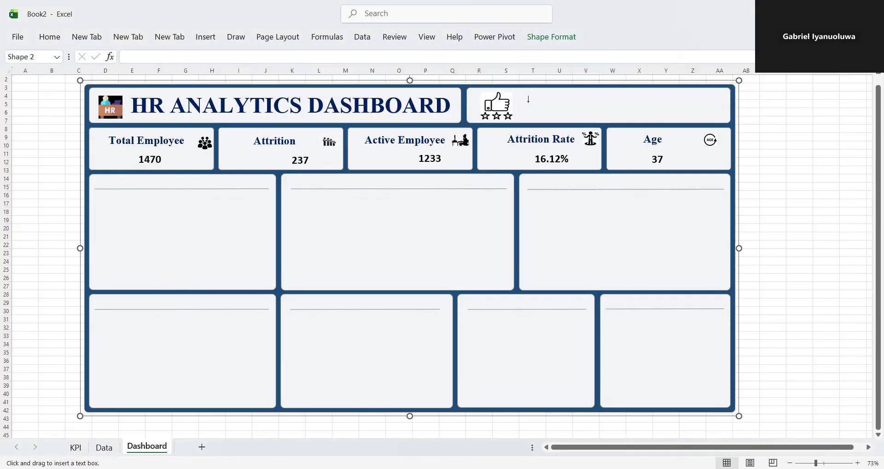
{"action": "left_click_drag", "start_coordinate": [521, 100], "coordinate": [583, 94]}
{"action": "left_click", "coordinate": [540, 96]}
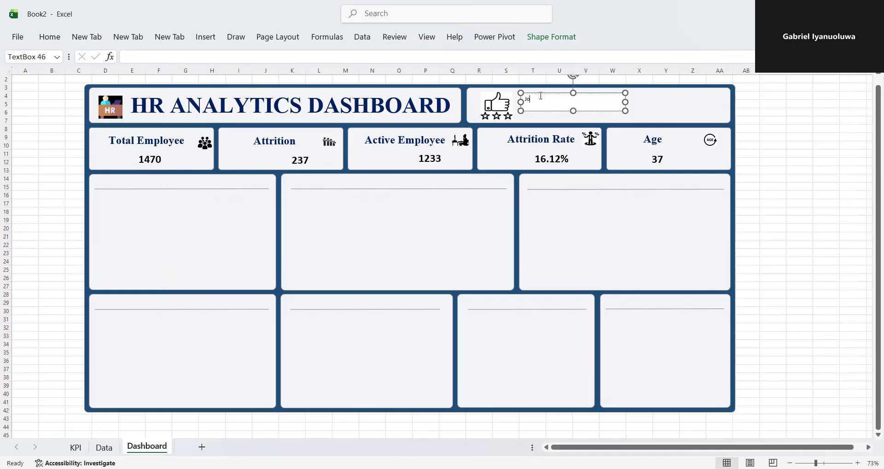
{"action": "type", "text": "JOB SATISFI"}
{"action": "type", "text": "STION"}
{"action": "key", "text": "BackSpace"}
{"action": "key", "text": "BackSpace"}
{"action": "key", "text": "BackSpace"}
{"action": "key", "text": "BackSpace"}
{"action": "key", "text": "BackSpace"}
{"action": "type", "text": "CATION RATING"}
{"action": "left_click_drag", "start_coordinate": [625, 102], "coordinate": [598, 103]}
- Format the job satisfaction label in bold Times New Roman at size 12
{"action": "left_click_drag", "start_coordinate": [526, 99], "coordinate": [590, 100]}
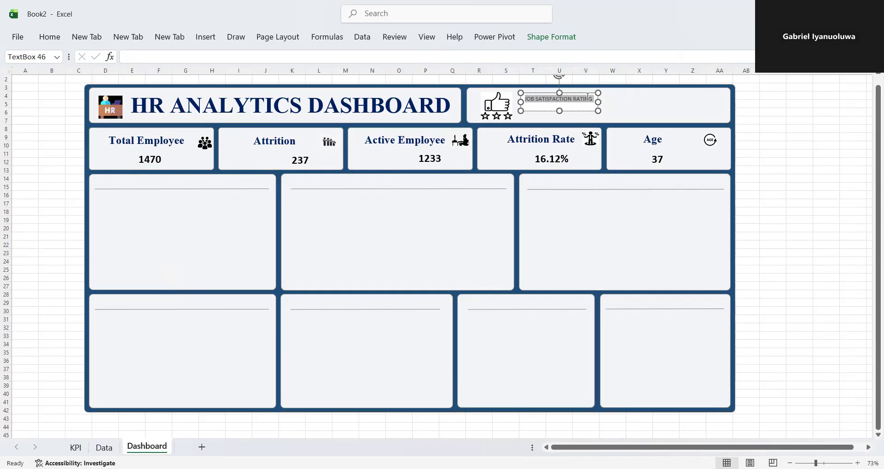
{"action": "left_click", "coordinate": [604, 64]}
{"action": "type", "text": "Times New Roman"}
{"action": "key", "text": "Return"}
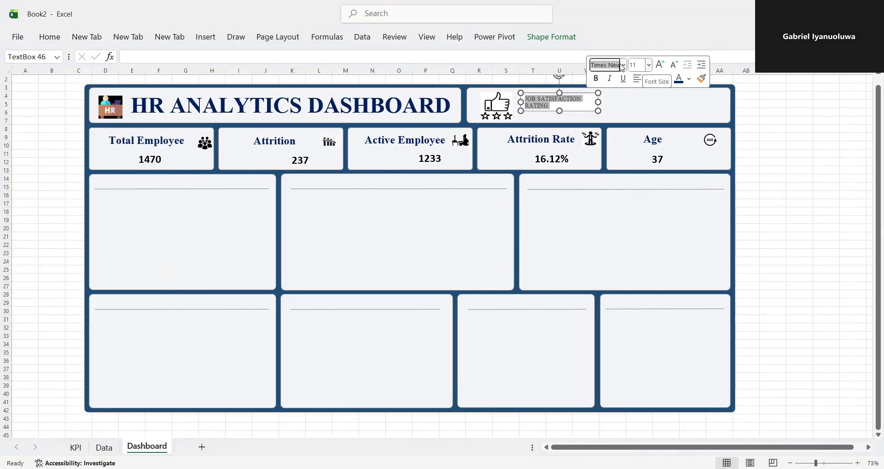
{"action": "left_click", "coordinate": [597, 78]}
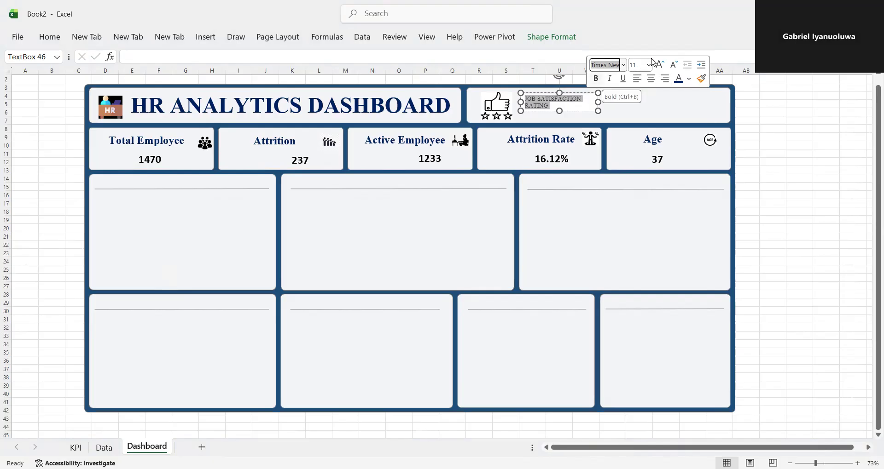
{"action": "left_click", "coordinate": [649, 66]}
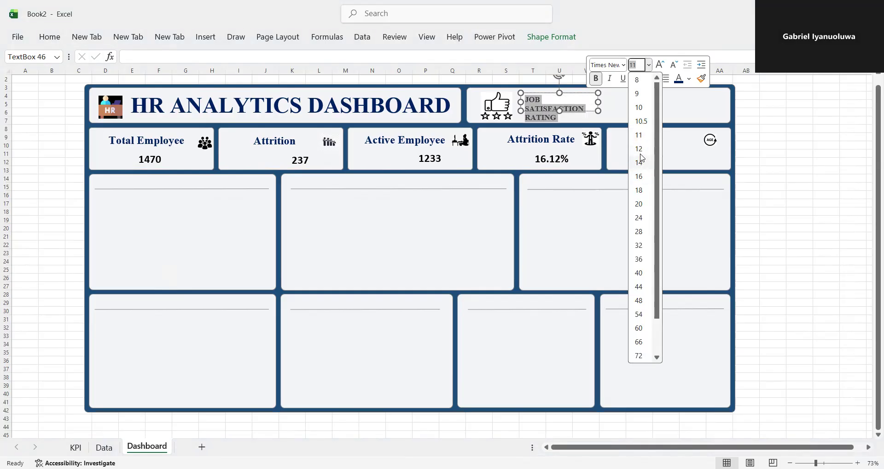
{"action": "left_click", "coordinate": [640, 150]}
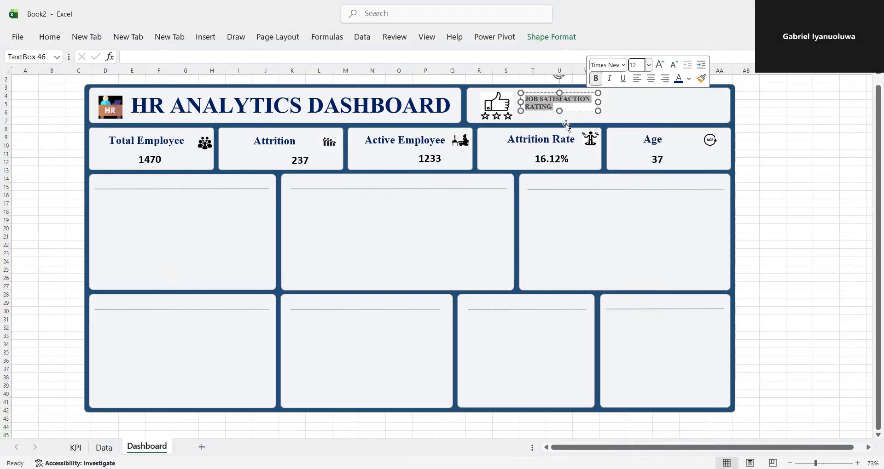
- Enlarge the job satisfaction text box slightly on both sides and downward
{"action": "left_click_drag", "start_coordinate": [559, 109], "coordinate": [603, 104]}
{"action": "left_click_drag", "start_coordinate": [520, 104], "coordinate": [515, 107]}
{"action": "left_click", "coordinate": [530, 105]}
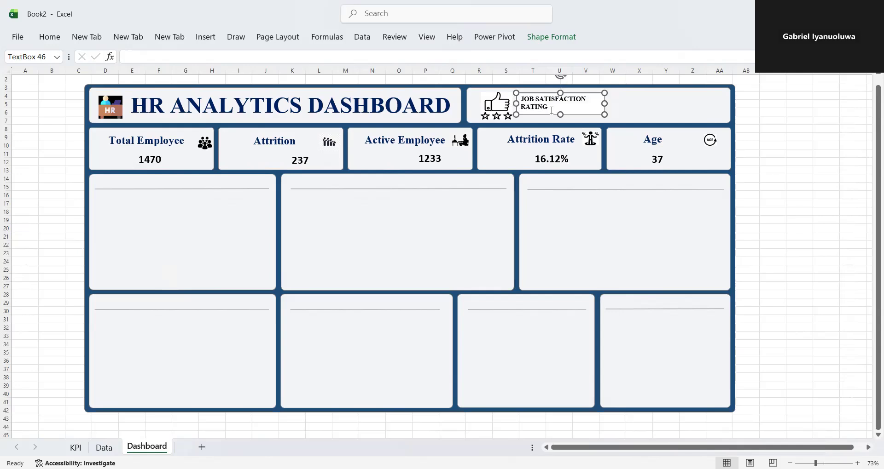
{"action": "left_click", "coordinate": [525, 107]}
- Colour the job satisfaction label standard dark blue and keep it bold
{"action": "left_click_drag", "start_coordinate": [522, 100], "coordinate": [552, 106]}
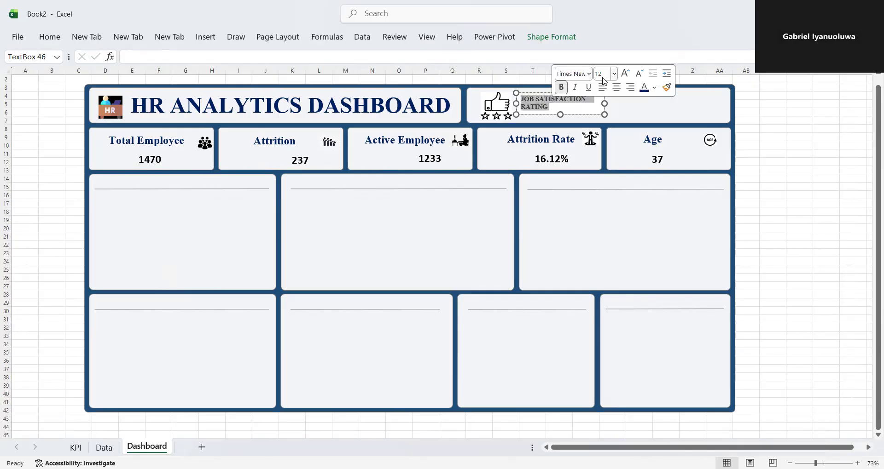
{"action": "left_click", "coordinate": [654, 88]}
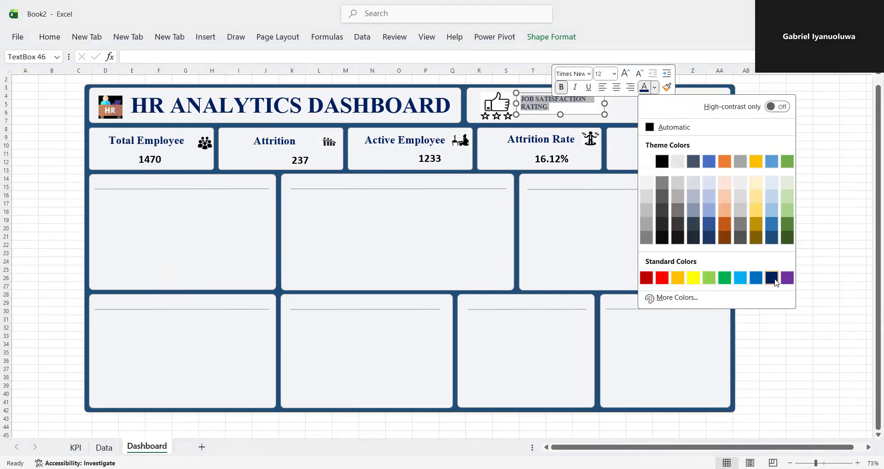
{"action": "left_click", "coordinate": [775, 280]}
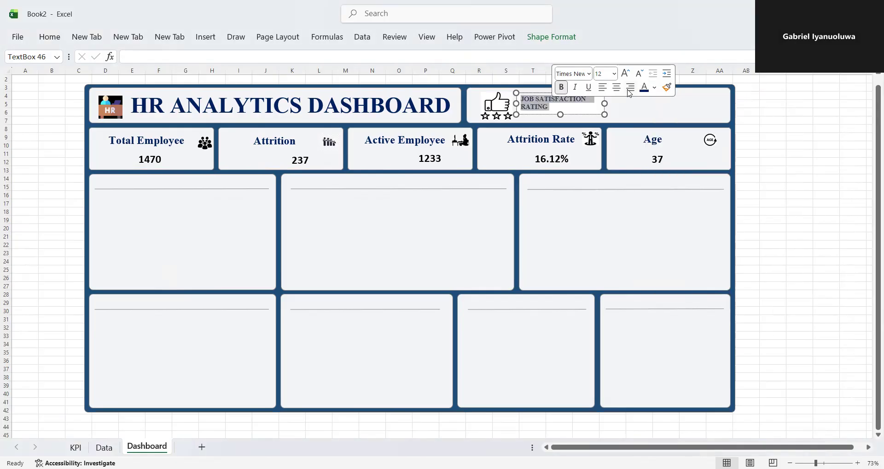
{"action": "left_click", "coordinate": [564, 89]}
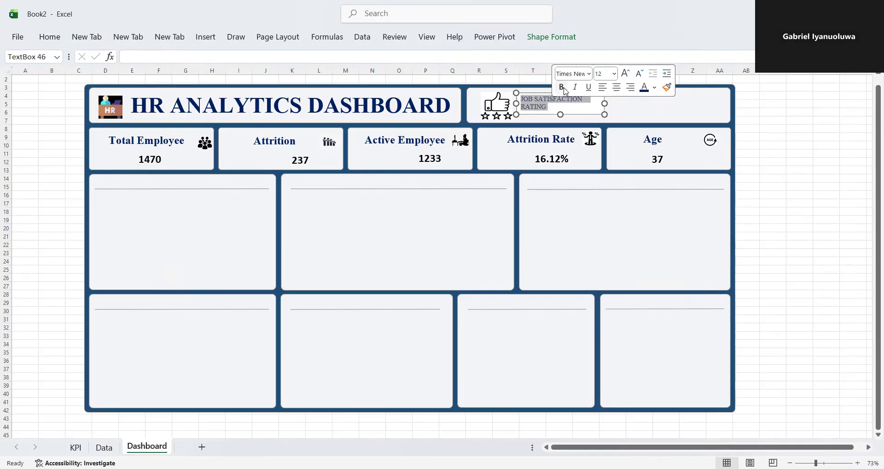
{"action": "left_click", "coordinate": [565, 88]}
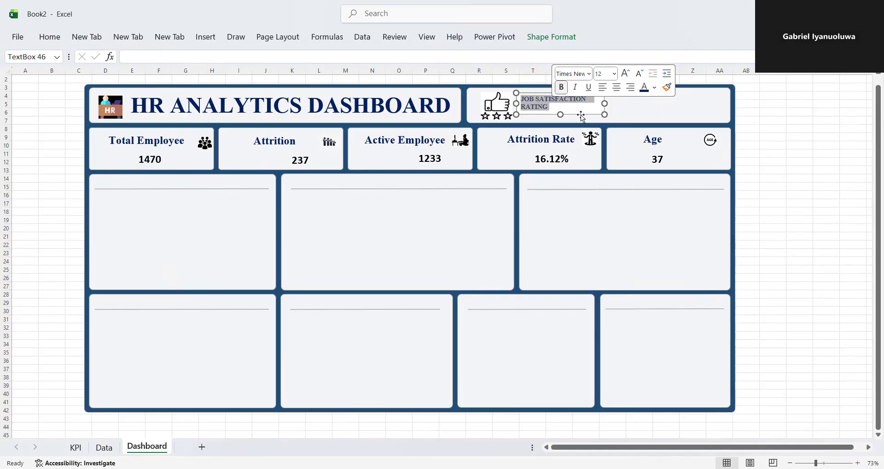
{"action": "left_click", "coordinate": [626, 115]}
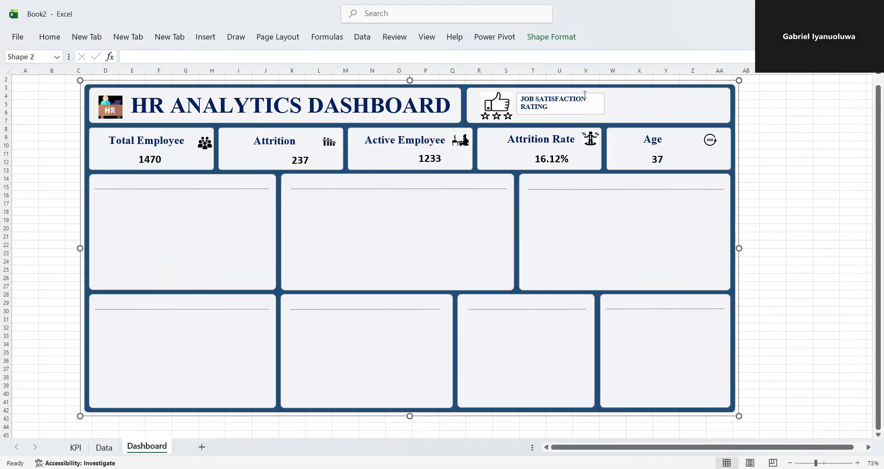
- Shift the job satisfaction text box slightly right of the icon and make it wider and taller
{"action": "left_click", "coordinate": [588, 100]}
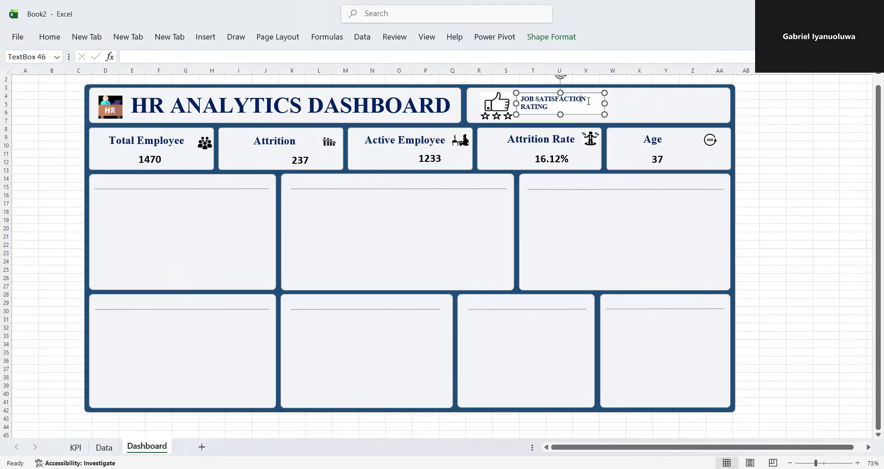
{"action": "left_click_drag", "start_coordinate": [587, 92], "coordinate": [627, 104]}
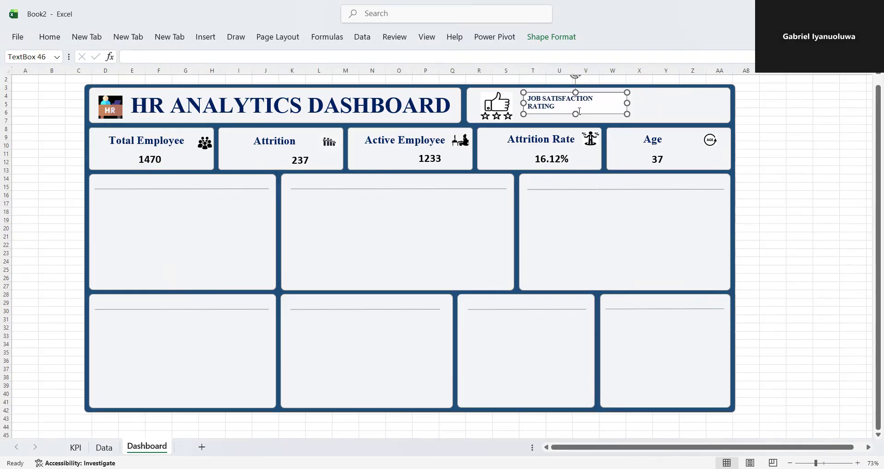
{"action": "left_click", "coordinate": [574, 118]}
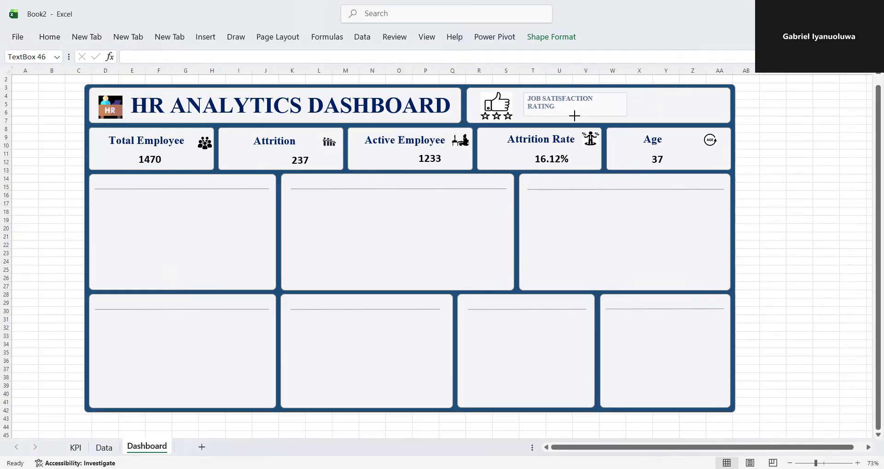
- Set the job satisfaction label's font size to 16
{"action": "left_click_drag", "start_coordinate": [558, 107], "coordinate": [507, 96]}
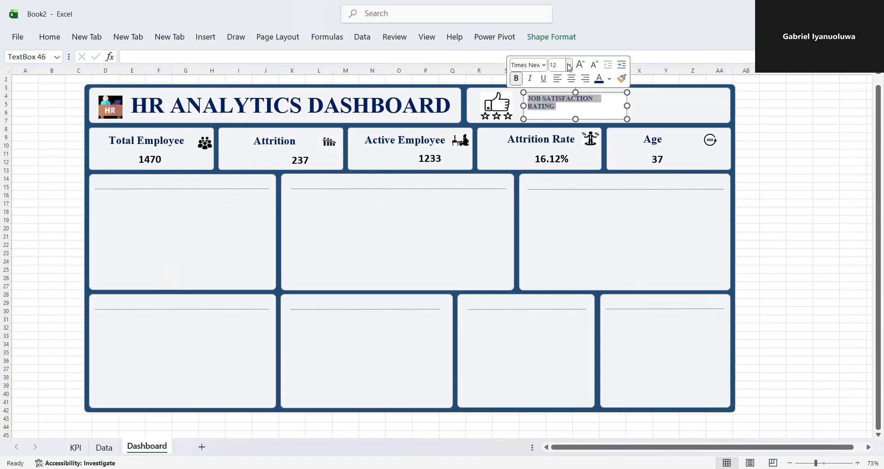
{"action": "left_click", "coordinate": [569, 67]}
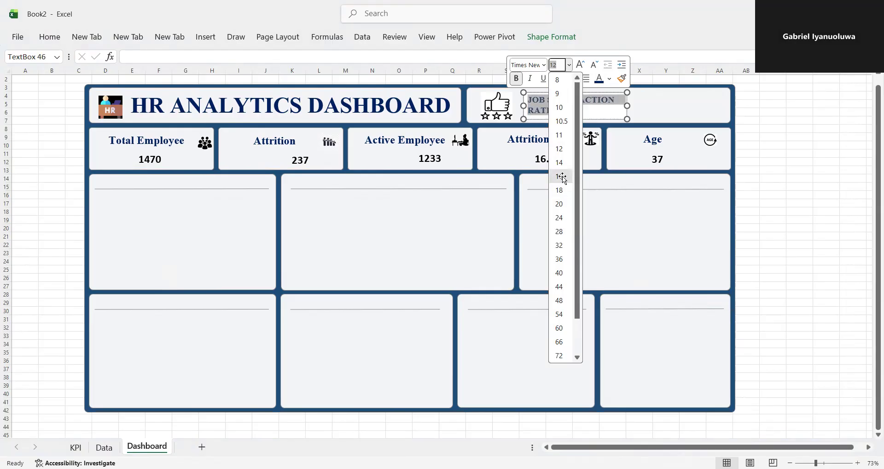
{"action": "left_click", "coordinate": [560, 177]}
{"action": "left_click", "coordinate": [625, 109]}
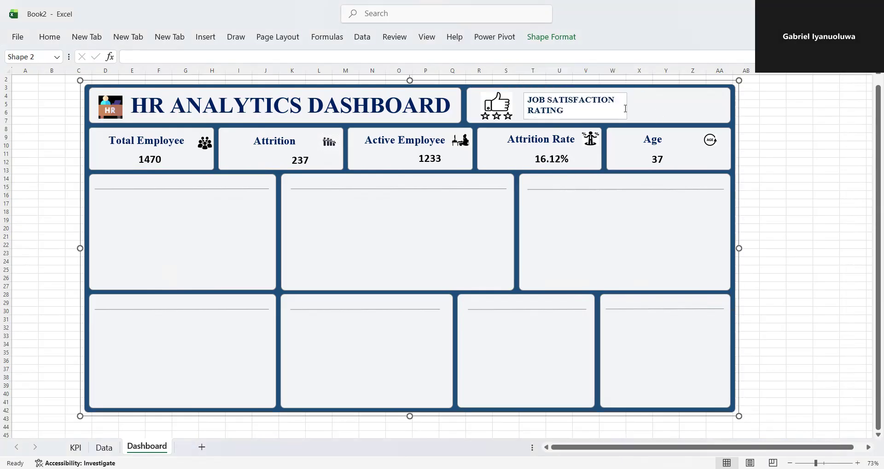
- Narrow the job satisfaction text box slightly and remove its fill and outline
{"action": "left_click", "coordinate": [616, 109]}
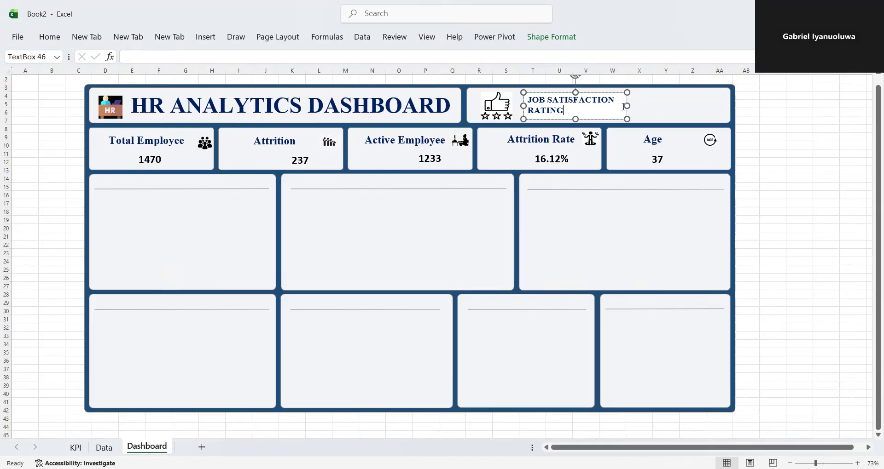
{"action": "mouse_move", "coordinate": [627, 106]}
{"action": "left_mouse_down"}
{"action": "mouse_move", "coordinate": [617, 105]}
{"action": "mouse_move", "coordinate": [624, 106]}
{"action": "left_mouse_up"}
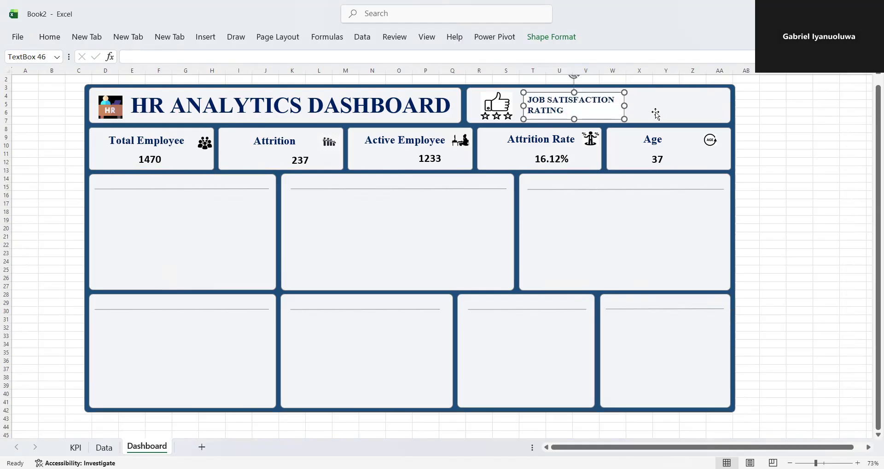
{"action": "left_click", "coordinate": [551, 38]}
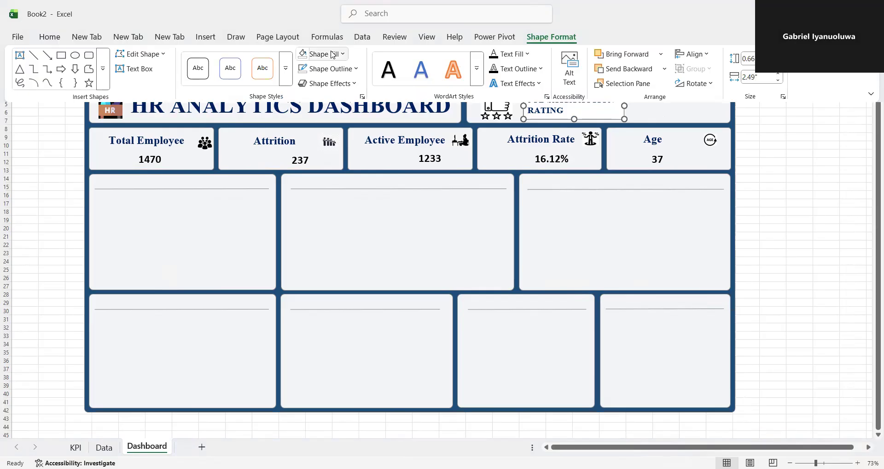
{"action": "left_click", "coordinate": [333, 55]}
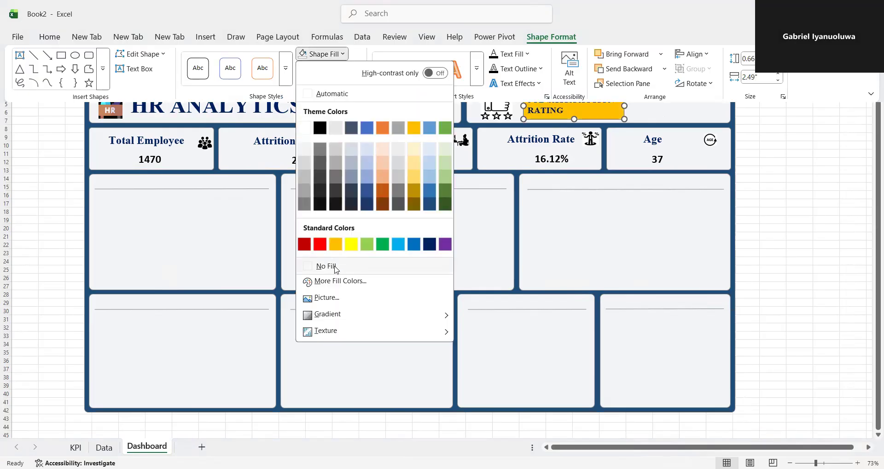
{"action": "left_click", "coordinate": [344, 95]}
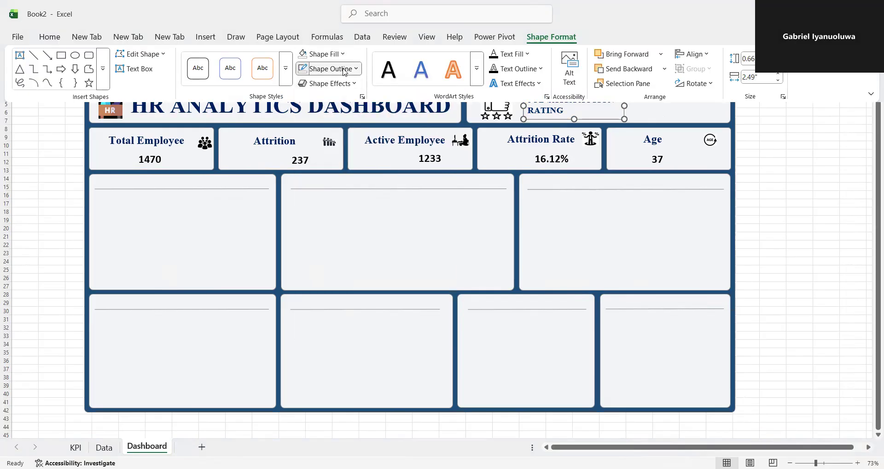
{"action": "left_click", "coordinate": [344, 70]}
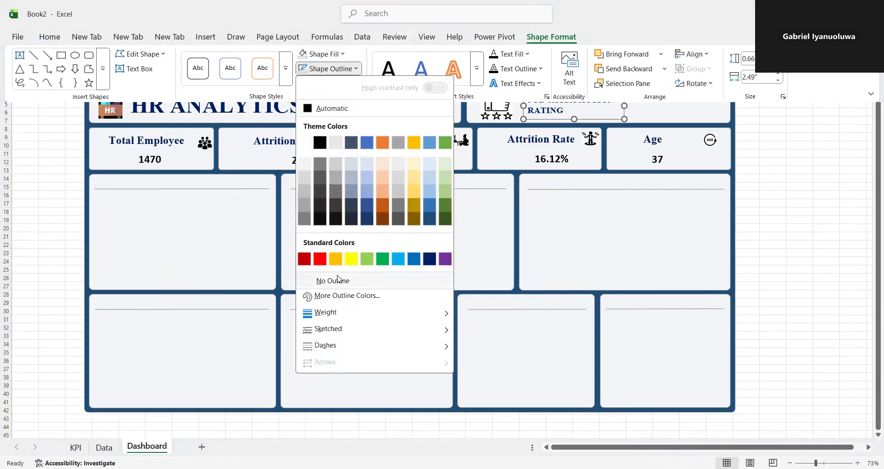
{"action": "left_click", "coordinate": [550, 242]}
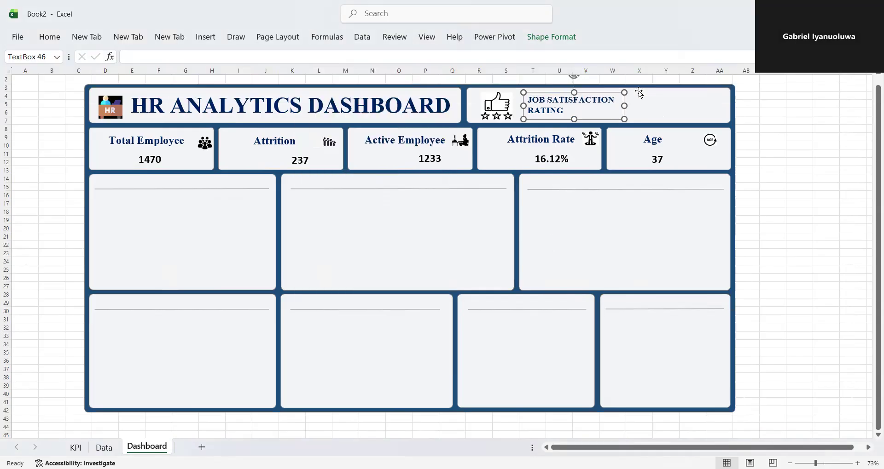
{"action": "left_click", "coordinate": [640, 94]}
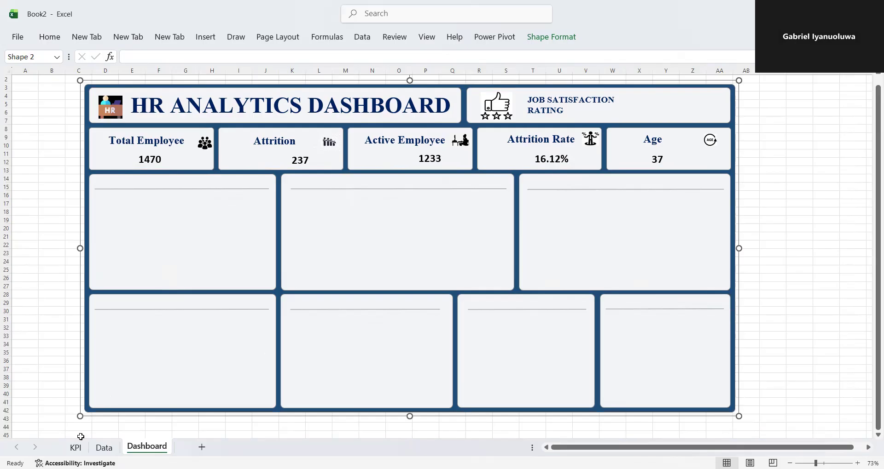
- Insert a PivotTable based on Table_1 from the Data sheet into a new worksheet
{"action": "left_click", "coordinate": [116, 449]}
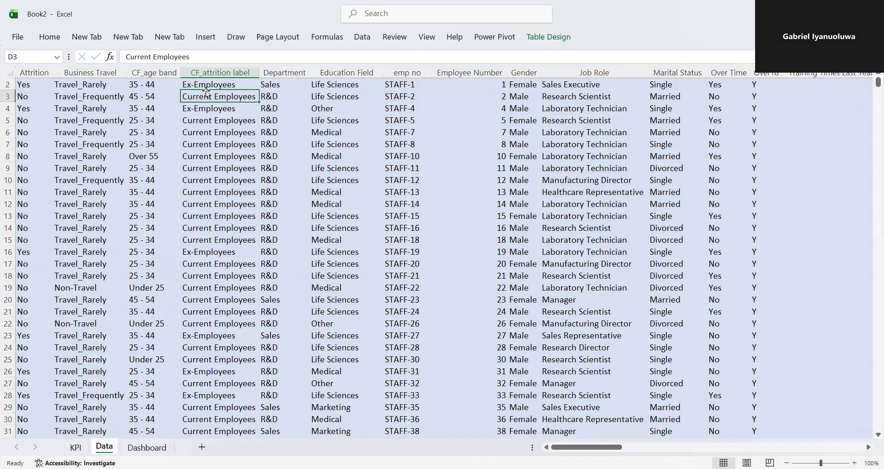
{"action": "left_click", "coordinate": [207, 38]}
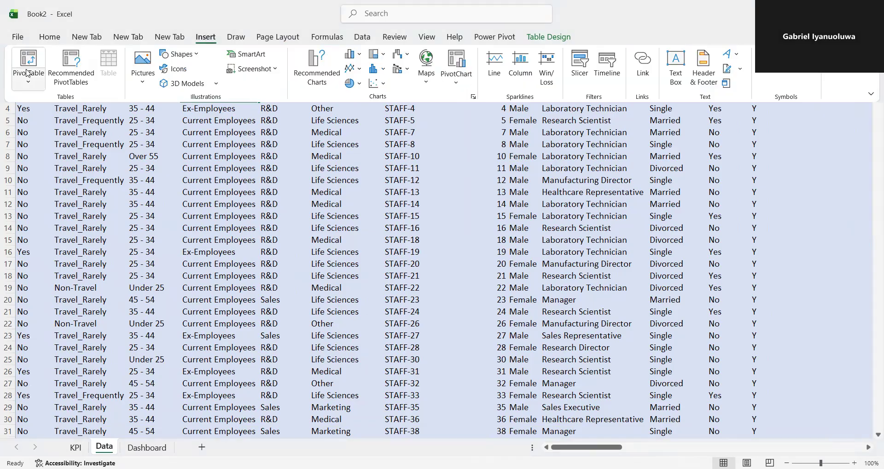
{"action": "left_click", "coordinate": [28, 73]}
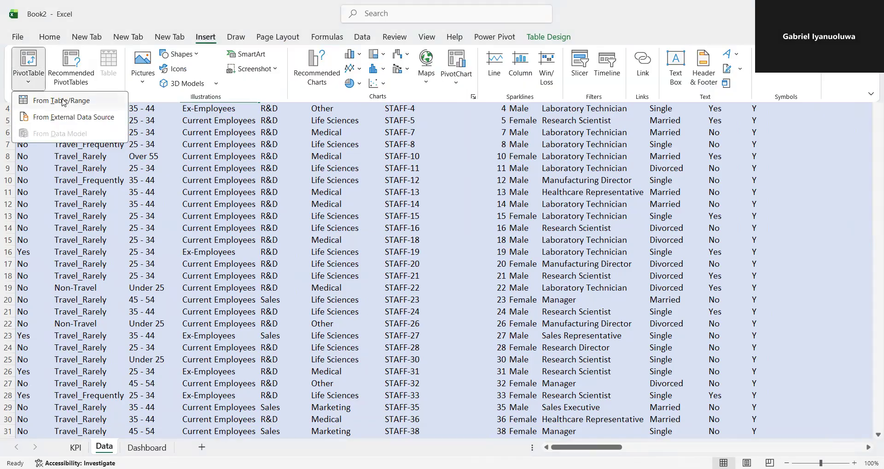
{"action": "left_click", "coordinate": [61, 99]}
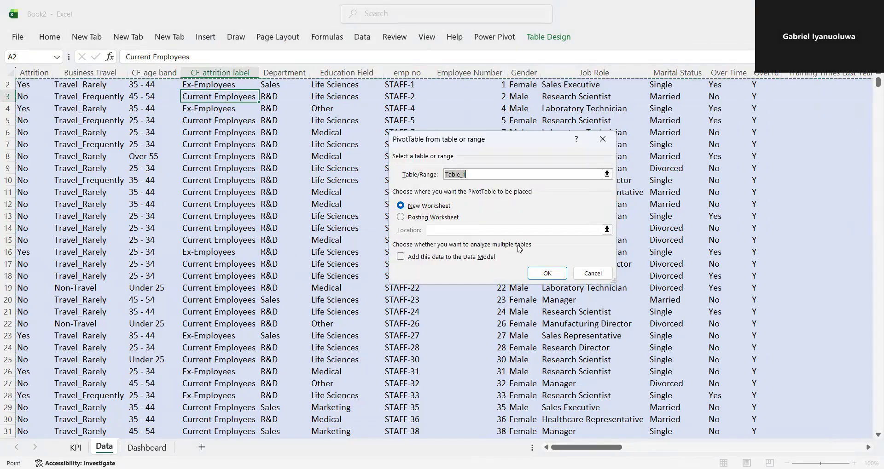
{"action": "left_click", "coordinate": [545, 274]}
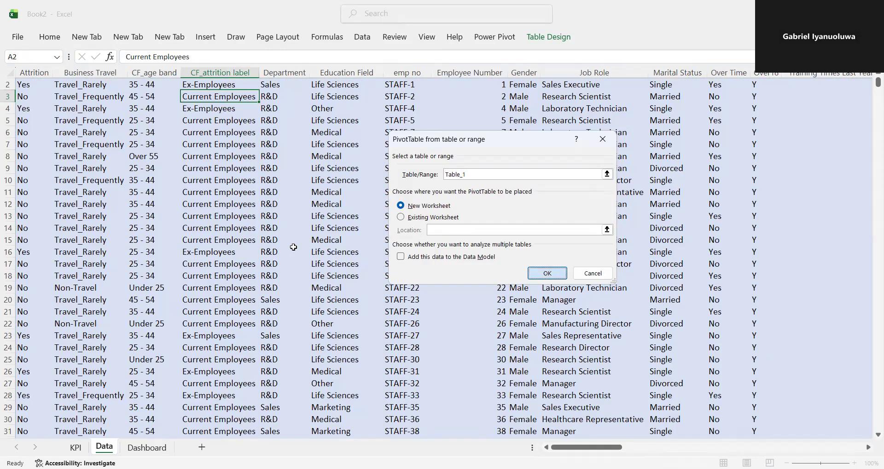
- Name the new PivotTable Rating
{"action": "left_click", "coordinate": [549, 44]}
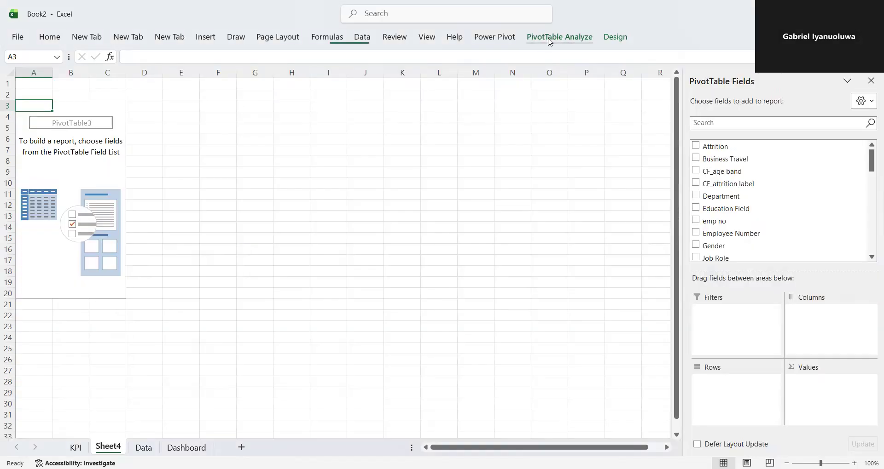
{"action": "left_click", "coordinate": [55, 67]}
{"action": "key", "text": "BackSpace"}
{"action": "type", "text": "rATIN"}
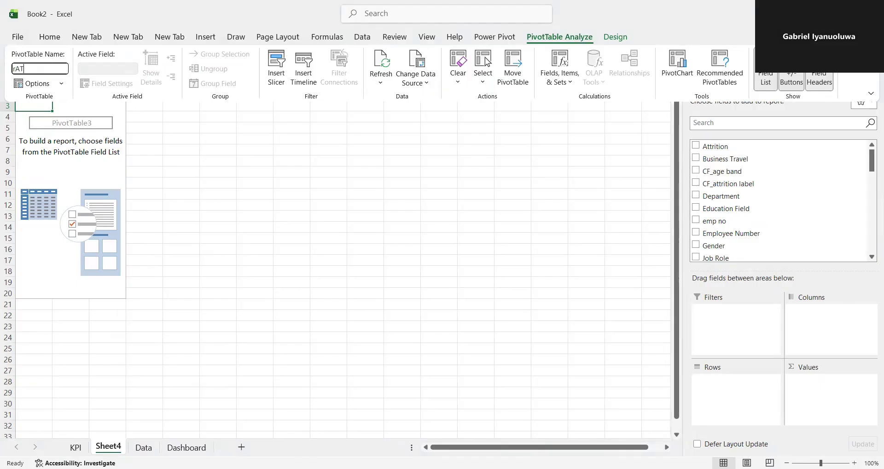
{"action": "key", "text": "BackSpace"}
{"action": "key", "text": "BackSpace"}
{"action": "key", "text": "BackSpace"}
{"action": "key", "text": "BackSpace"}
{"action": "key", "text": "BackSpace"}
{"action": "type", "text": "Ra"}
{"action": "type", "text": "in"}
{"action": "key", "text": "BackSpace"}
{"action": "key", "text": "BackSpace"}
{"action": "type", "text": "ting"}
{"action": "double_click", "coordinate": [23, 68]}
- Rename the new PivotTable's worksheet as Rating
{"action": "double_click", "coordinate": [113, 447]}
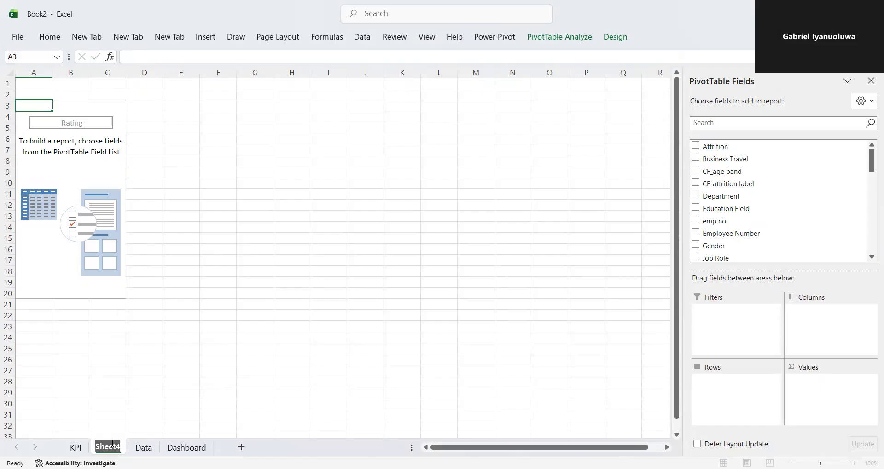
{"action": "type", "text": "Rating"}
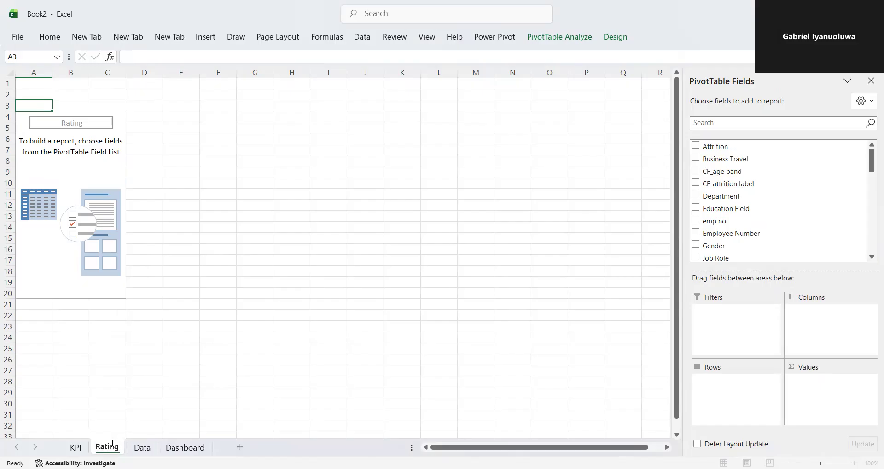
{"action": "key", "text": "Return"}
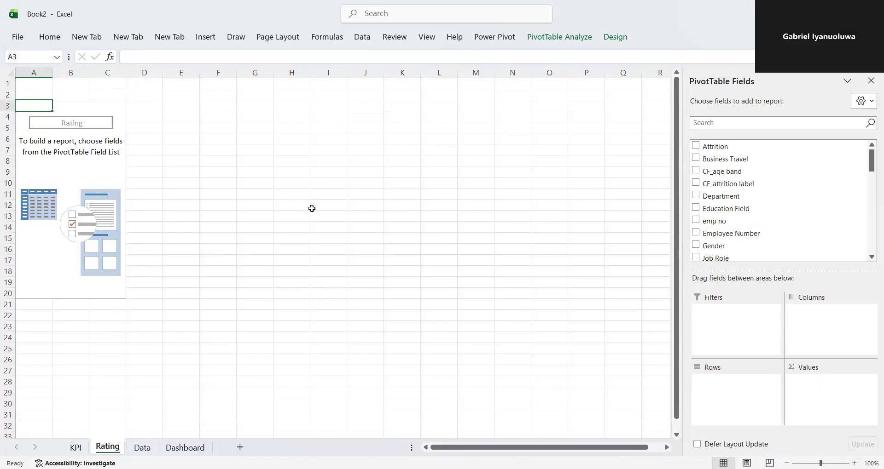
- Find the Job Satisfaction field and add it to the PivotTable's values
{"action": "left_click", "coordinate": [704, 120]}
{"action": "type", "text": "ra"}
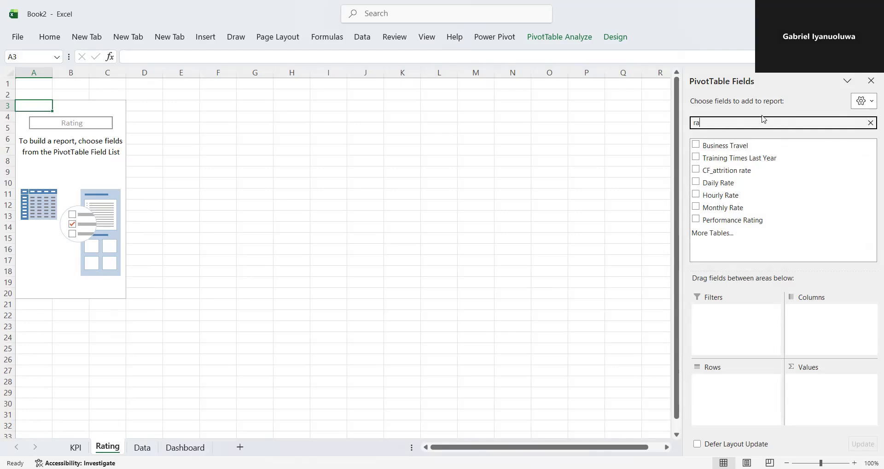
{"action": "key", "text": "BackSpace"}
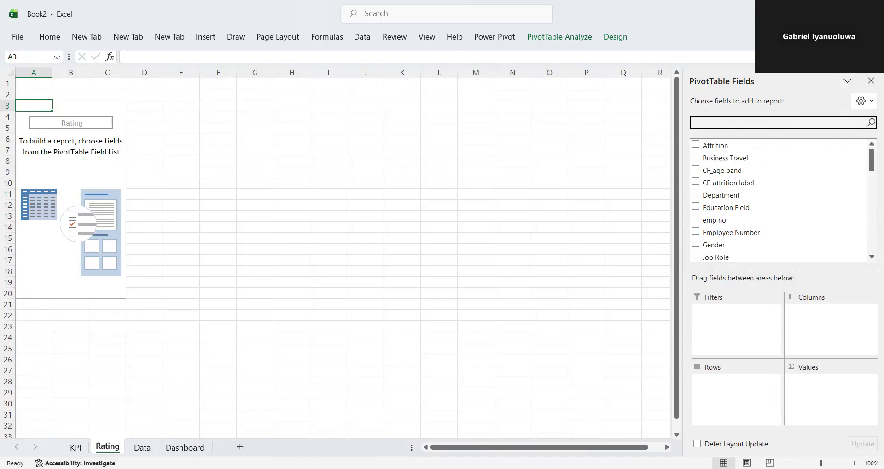
{"action": "type", "text": "job"}
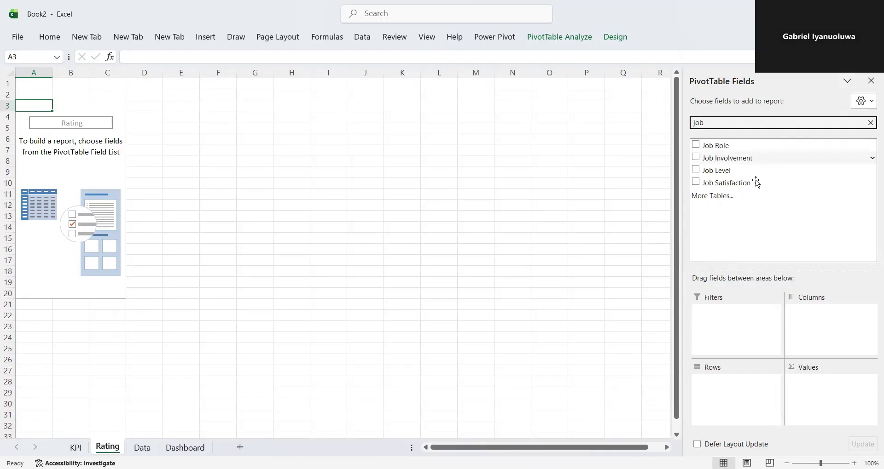
{"action": "left_click_drag", "start_coordinate": [733, 185], "coordinate": [828, 394]}
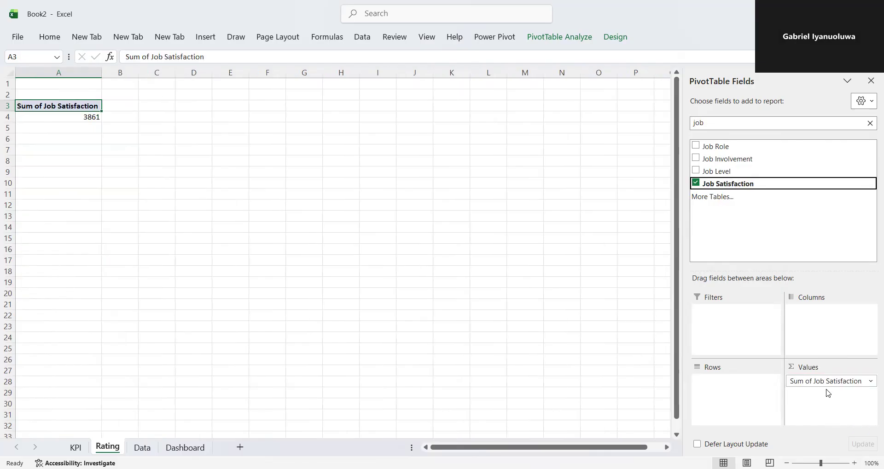
- Summarize the Job Satisfaction value field by Average
{"action": "left_click", "coordinate": [870, 382]}
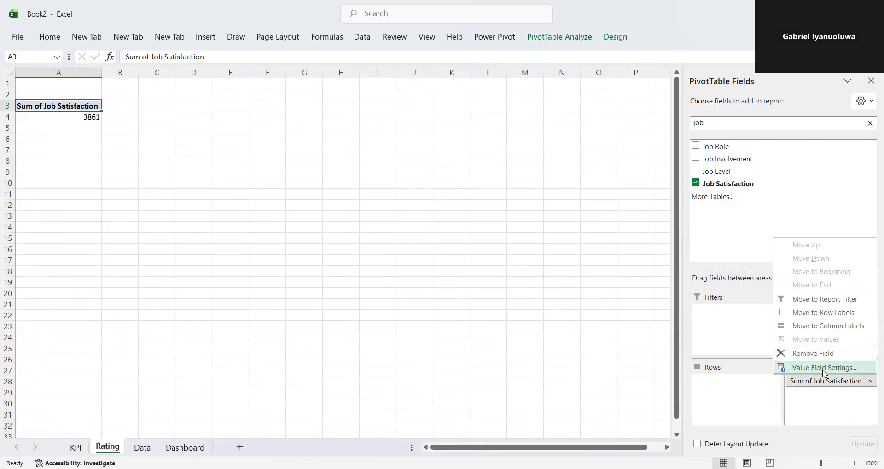
{"action": "left_click", "coordinate": [821, 368]}
{"action": "left_click", "coordinate": [424, 223]}
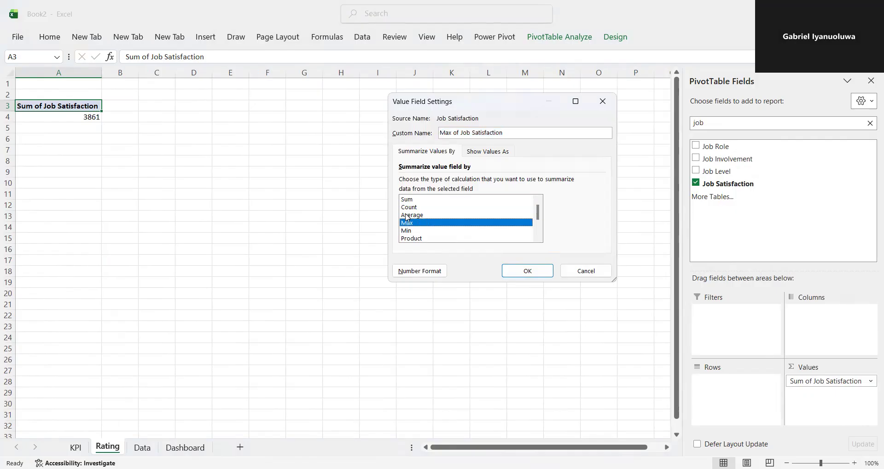
{"action": "left_click", "coordinate": [405, 215]}
{"action": "left_click", "coordinate": [517, 273]}
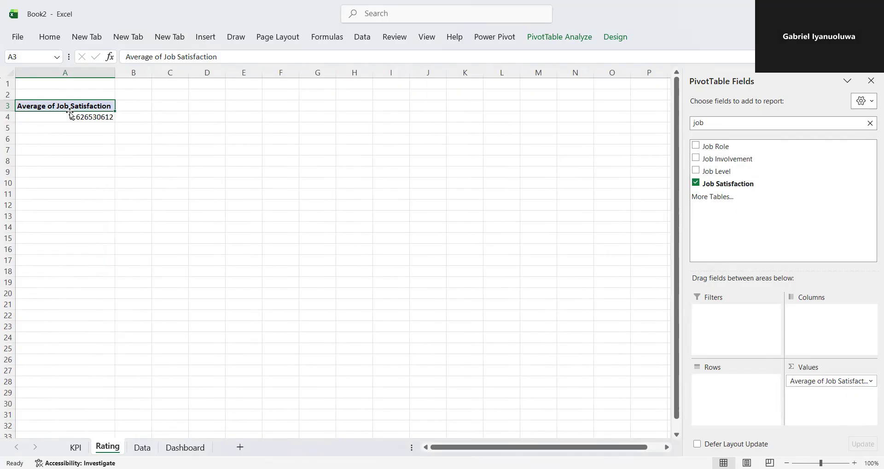
- Reduce the average job satisfaction in A4 to one decimal place
{"action": "left_click", "coordinate": [92, 117]}
{"action": "left_click", "coordinate": [48, 38]}
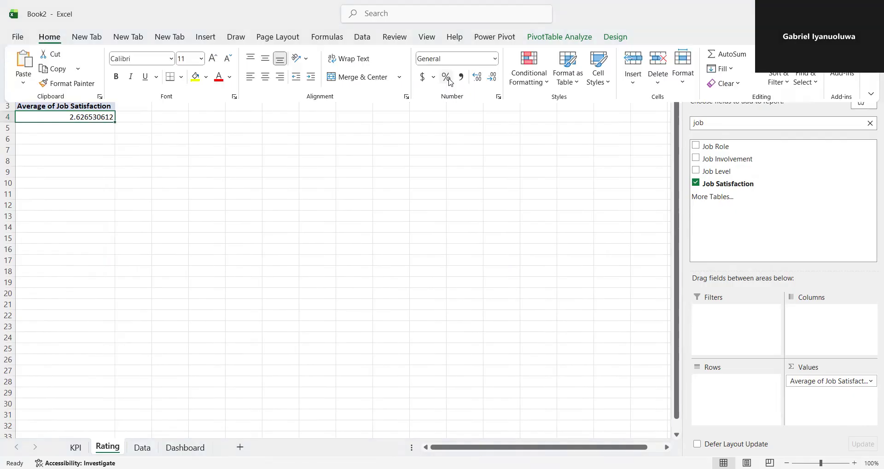
{"action": "left_click", "coordinate": [492, 78]}
{"action": "left_click", "coordinate": [492, 78]}
{"action": "left_click", "coordinate": [492, 77]}
{"action": "left_click", "coordinate": [493, 78]}
{"action": "left_click", "coordinate": [492, 77]}
{"action": "left_click", "coordinate": [493, 77]}
{"action": "left_click", "coordinate": [493, 77]}
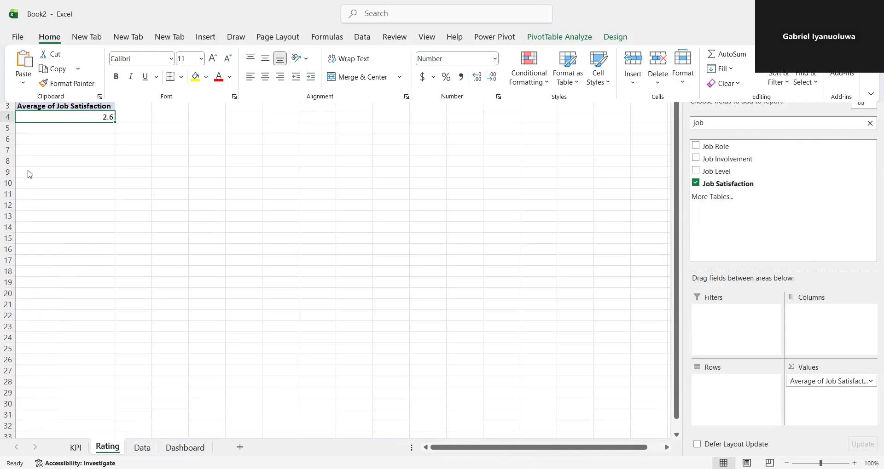
- Enter the label Rating in A8 and link B8 to the PivotTable's average in A4
{"action": "left_click", "coordinate": [39, 160]}
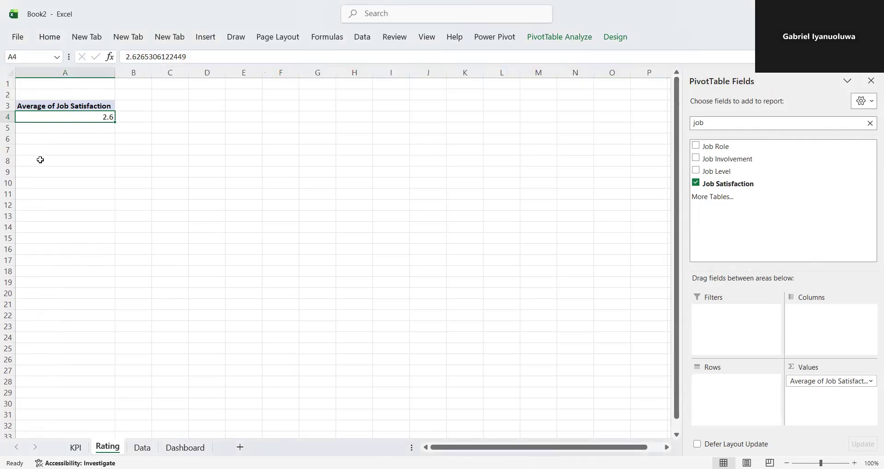
{"action": "left_click", "coordinate": [41, 159]}
{"action": "type", "text": "Rating"}
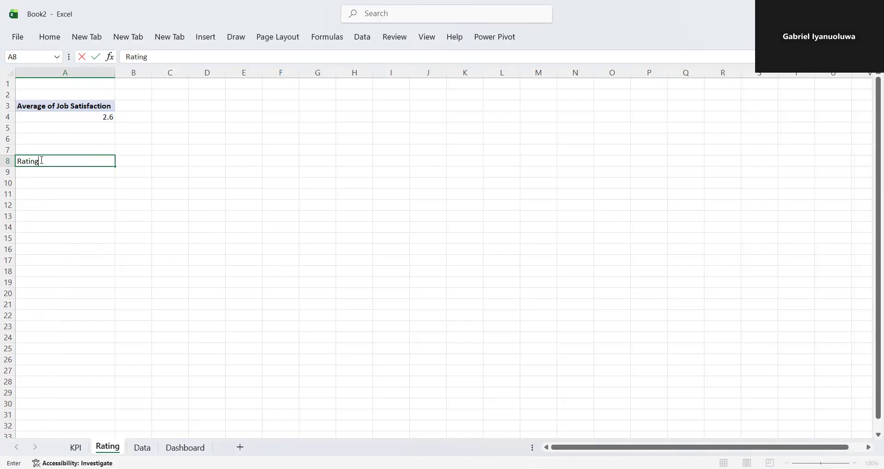
{"action": "key", "text": "Tab"}
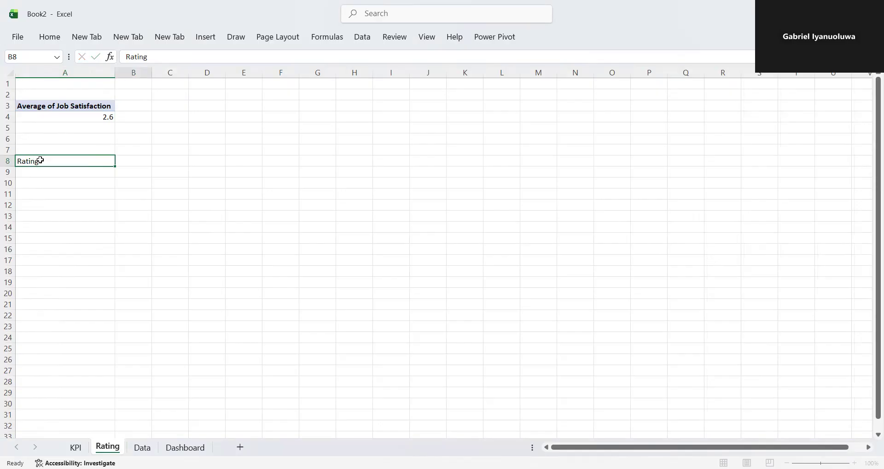
{"action": "type", "text": "="}
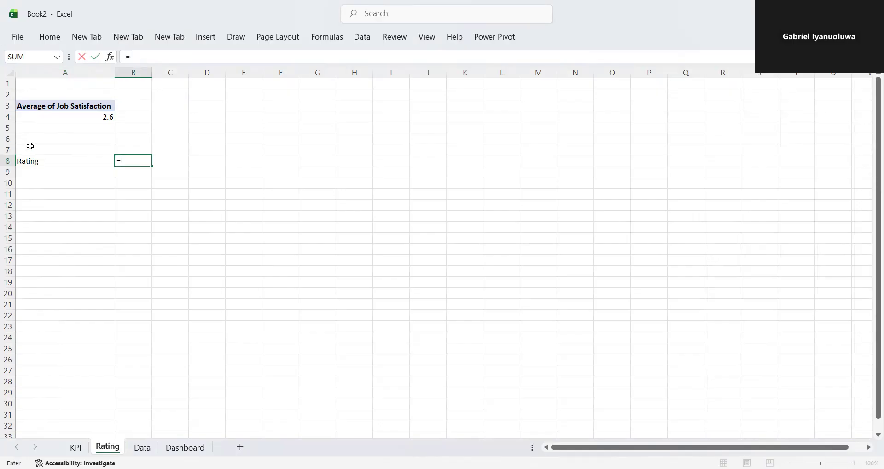
{"action": "left_click", "coordinate": [88, 115]}
{"action": "key", "text": "Return"}
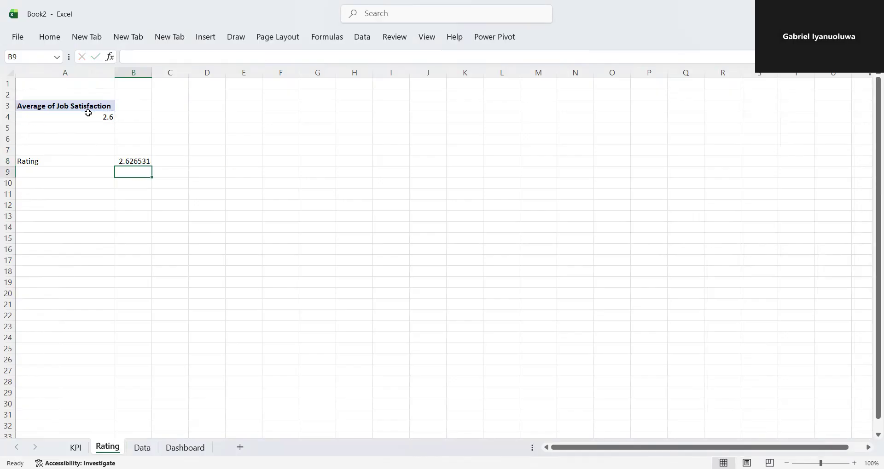
- Enter the label Balanced Rating in A9 and begin a formula in B9
{"action": "left_click", "coordinate": [50, 174]}
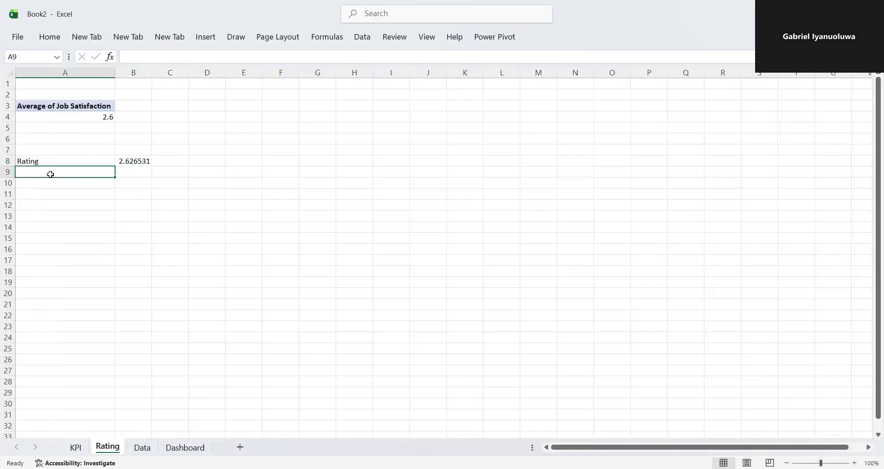
{"action": "type", "text": "Balanced"}
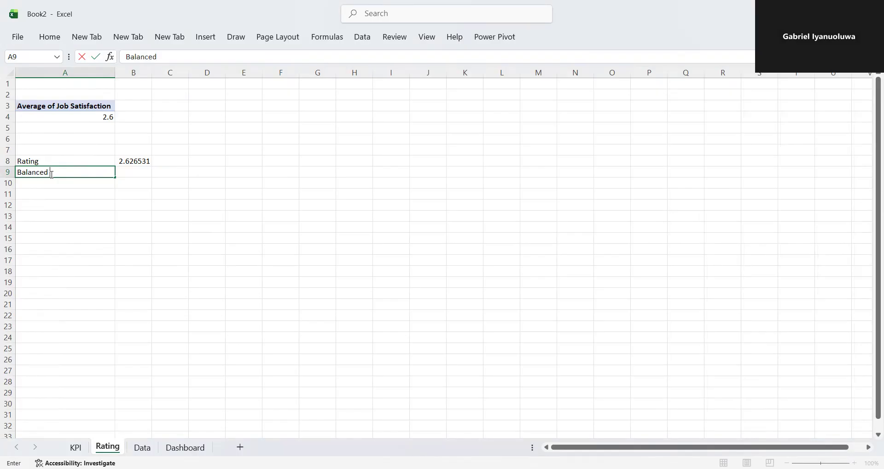
{"action": "type", "text": " Rating"}
{"action": "key", "text": "Tab"}
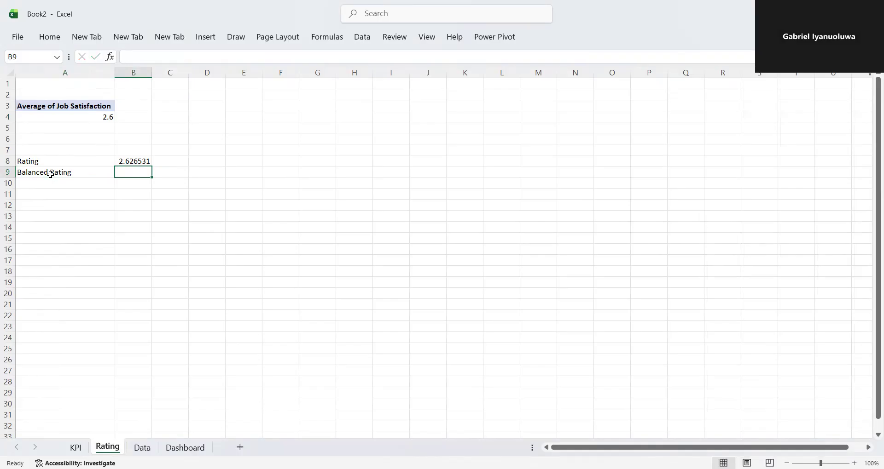
{"action": "type", "text": "="}
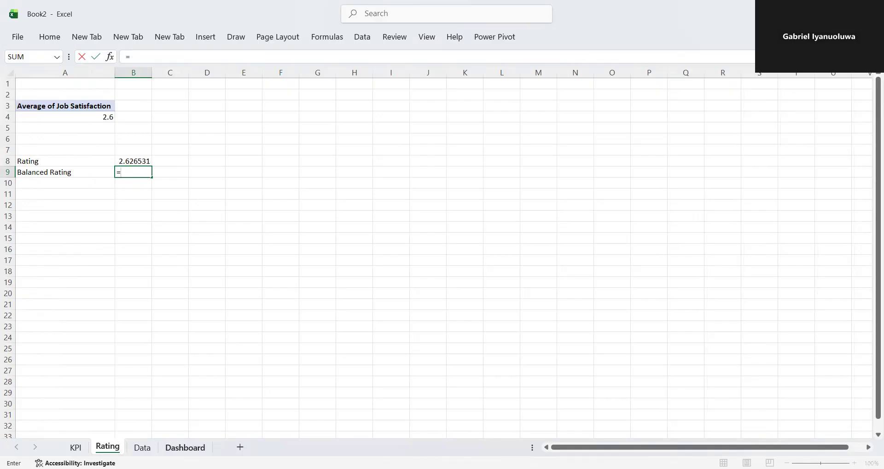
{"action": "left_click", "coordinate": [156, 449]}
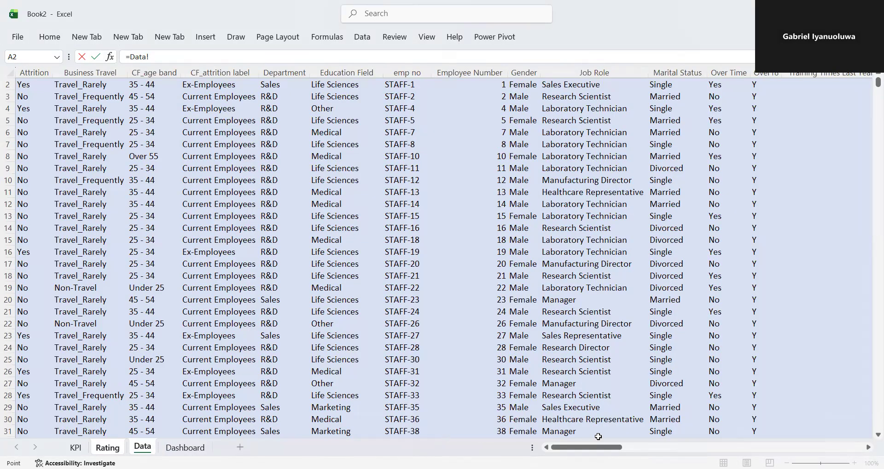
{"action": "left_click_drag", "start_coordinate": [596, 449], "coordinate": [596, 449]}
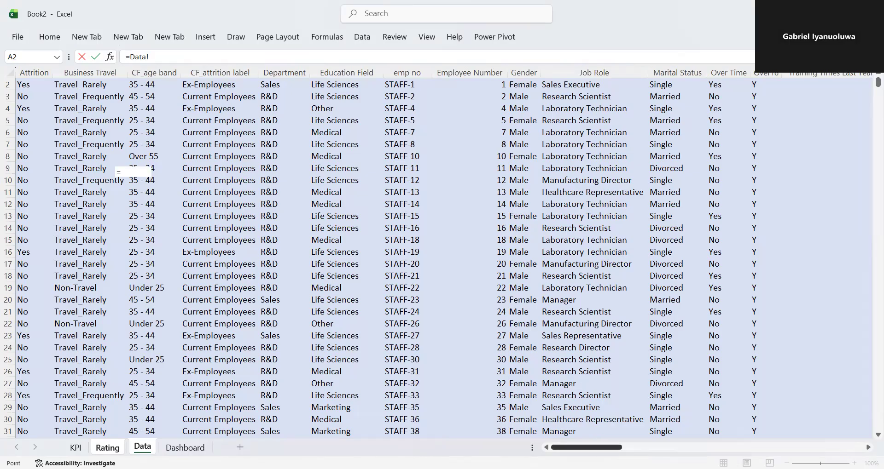
{"action": "left_click", "coordinate": [407, 407]}
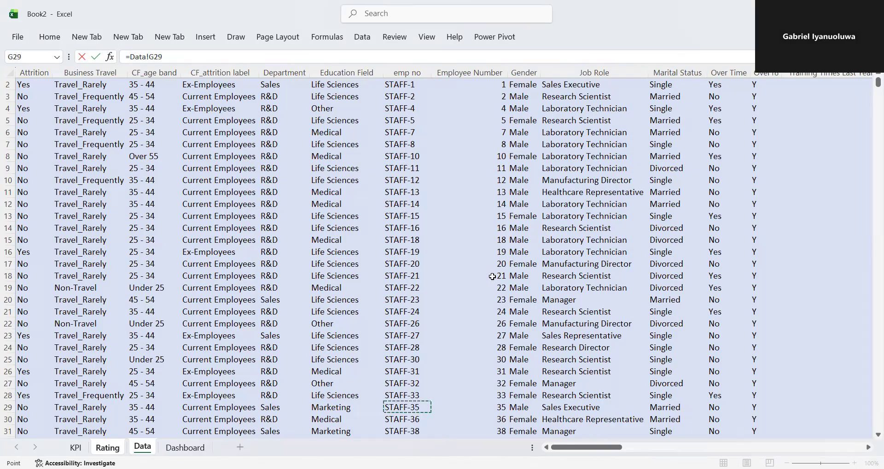
{"action": "left_click", "coordinate": [272, 248]}
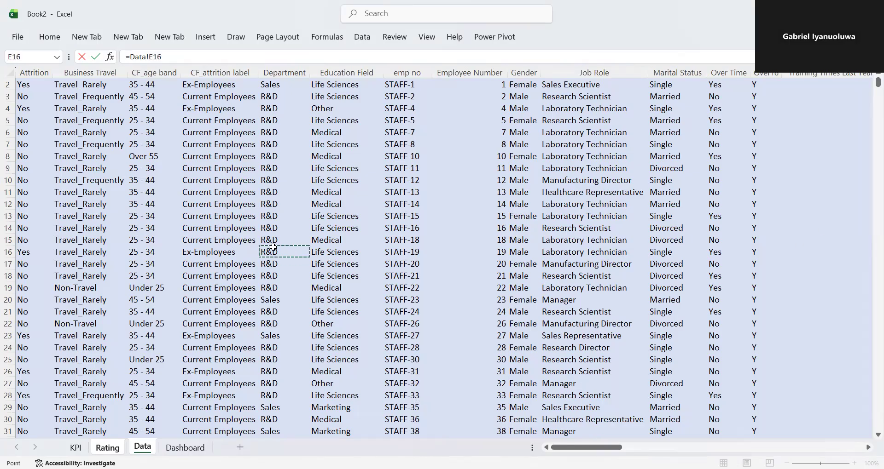
{"action": "left_click", "coordinate": [221, 383]}
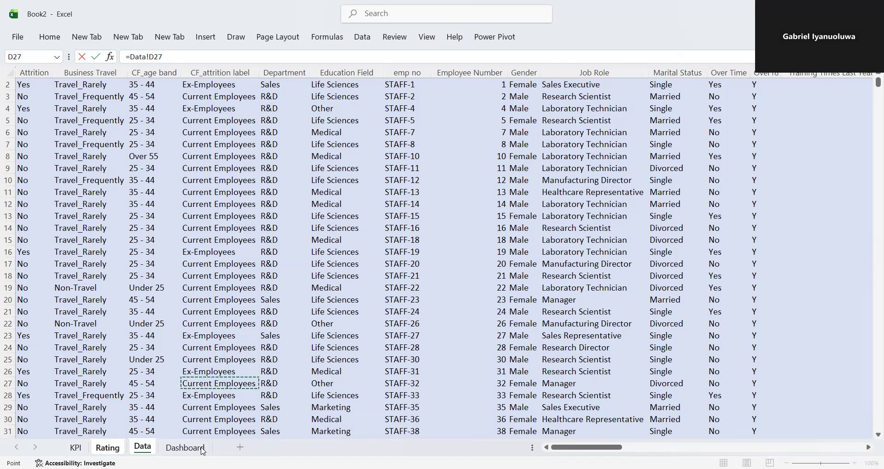
{"action": "left_click", "coordinate": [278, 336]}
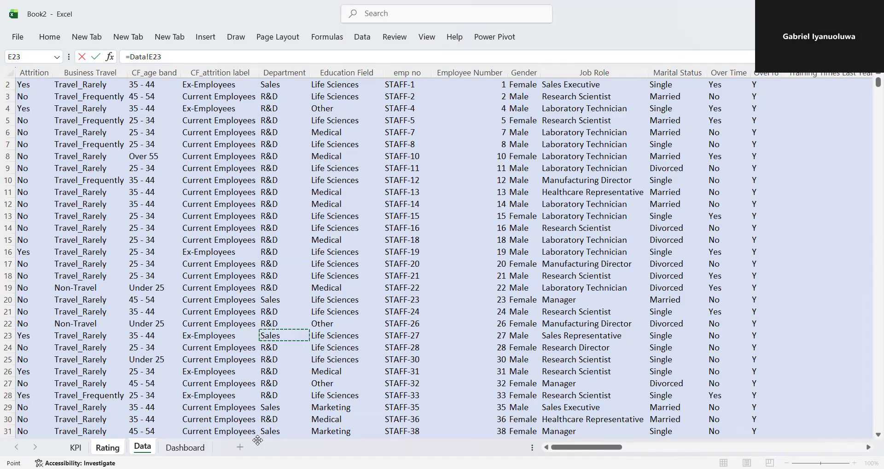
{"action": "left_click", "coordinate": [121, 449]}
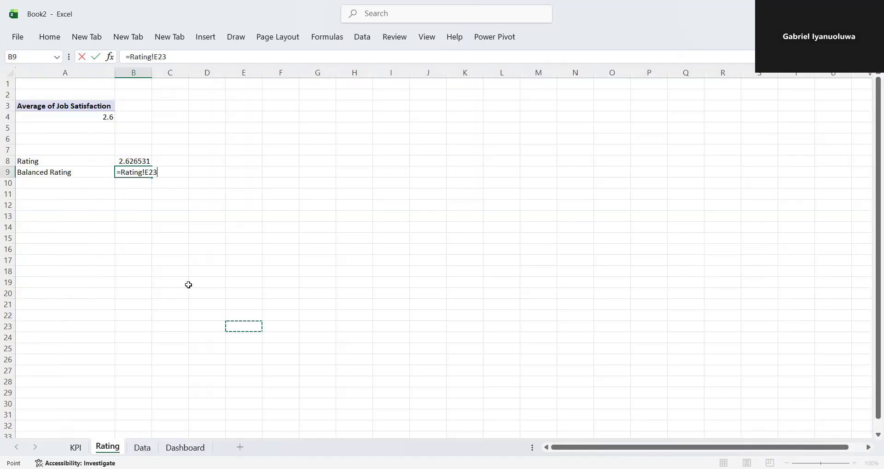
{"action": "key", "text": "BackSpace"}
{"action": "key", "text": "BackSpace"}
{"action": "key", "text": "BackSpace"}
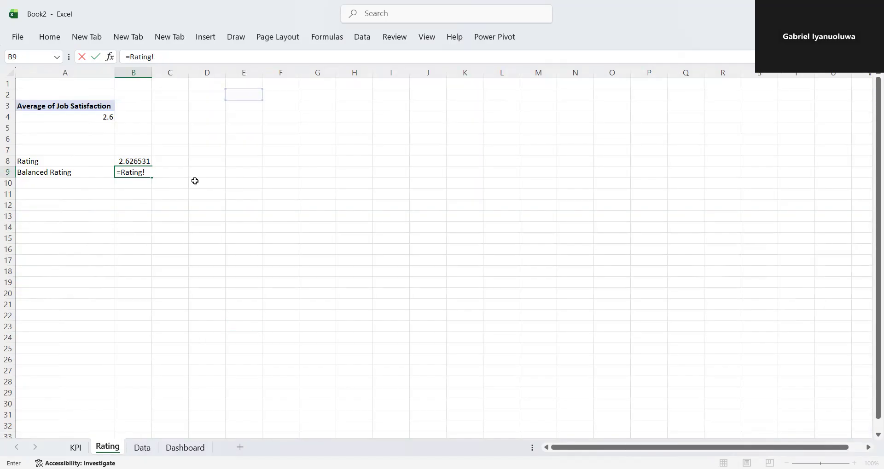
{"action": "key", "text": "Escape"}
{"action": "left_click", "coordinate": [156, 271]}
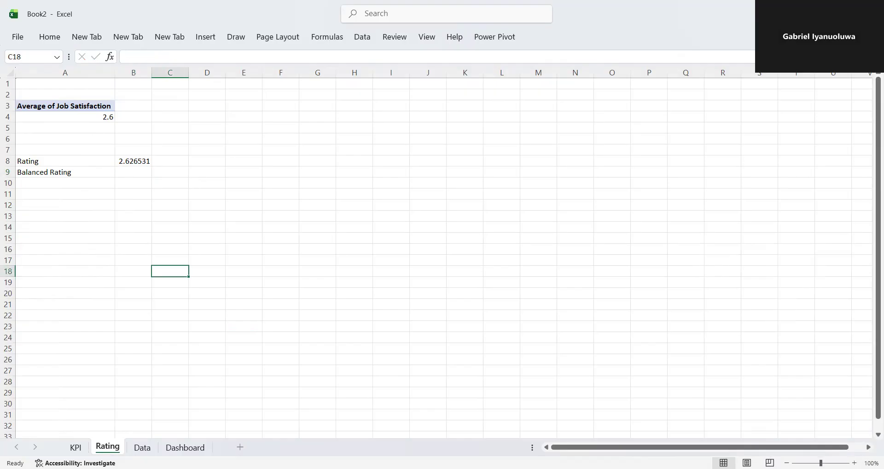
- Check the Job Satisfaction scale on the Data sheet and calculate the Balanced Rating in B9 of the Rating sheet as =4-B8
{"action": "key", "text": "ctrl+Page_Down"}
{"action": "left_click", "coordinate": [360, 277]}
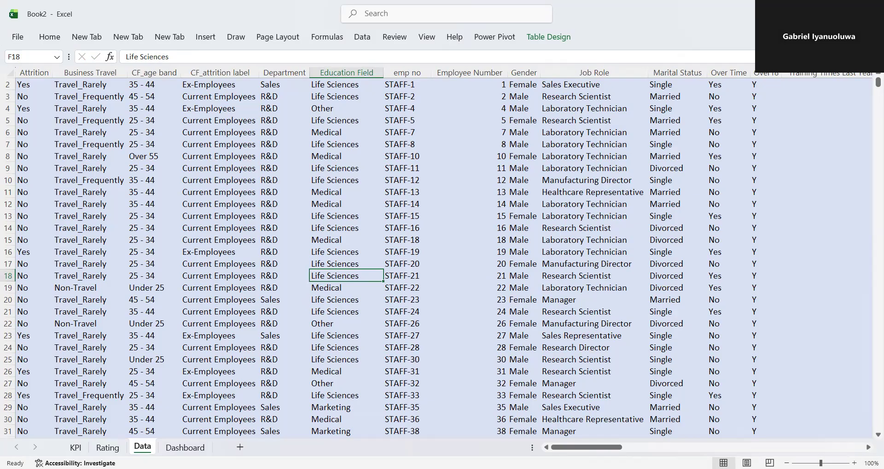
{"action": "scroll", "coordinate": [442, 258], "scroll_direction": "right", "scroll_amount": 10}
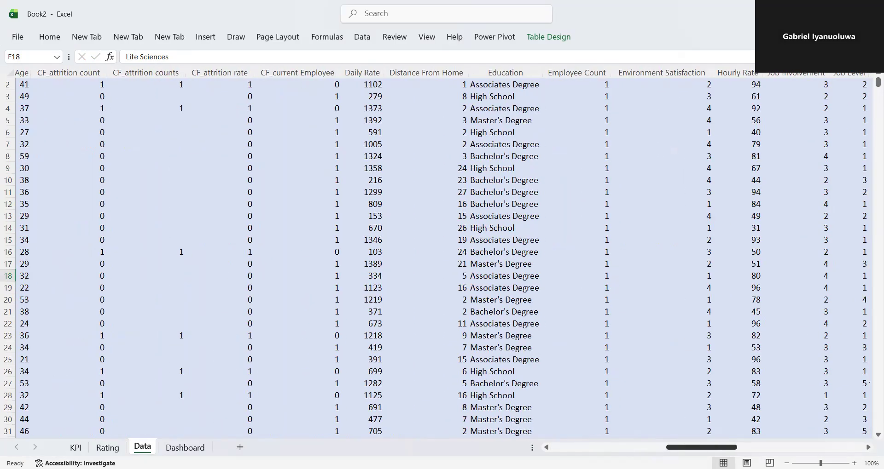
{"action": "scroll", "coordinate": [755, 461], "scroll_direction": "left", "scroll_amount": 2}
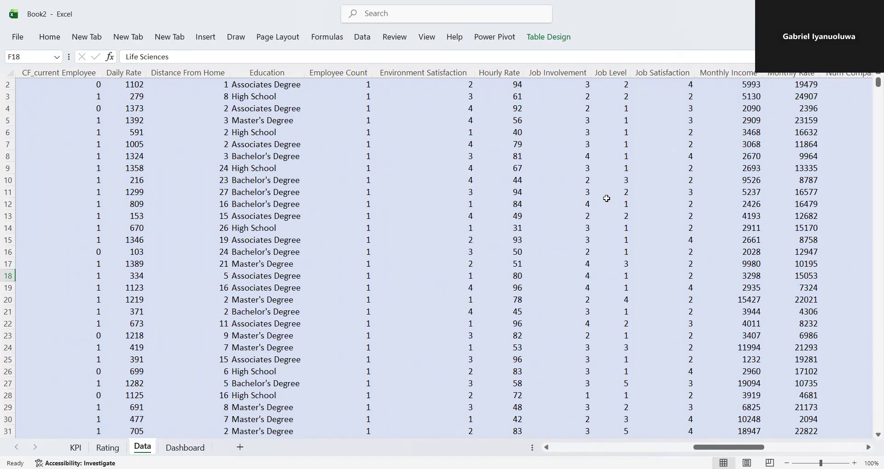
{"action": "left_click", "coordinate": [111, 446]}
{"action": "double_click", "coordinate": [122, 173]}
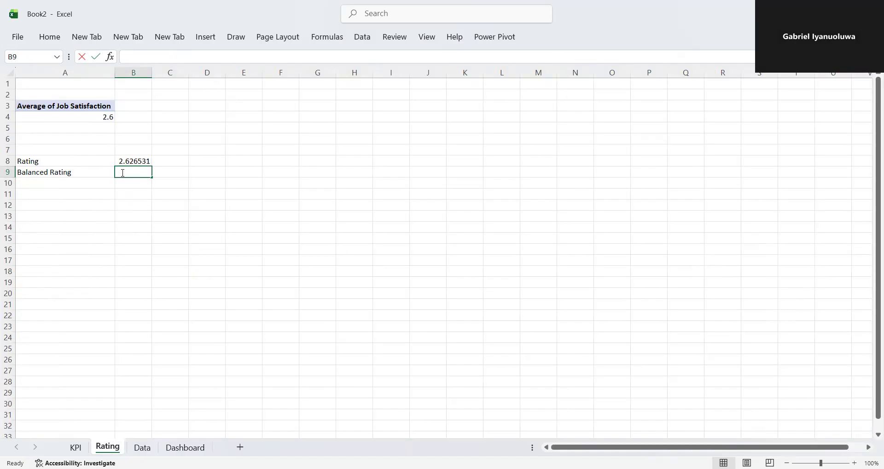
{"action": "type", "text": "=4-"}
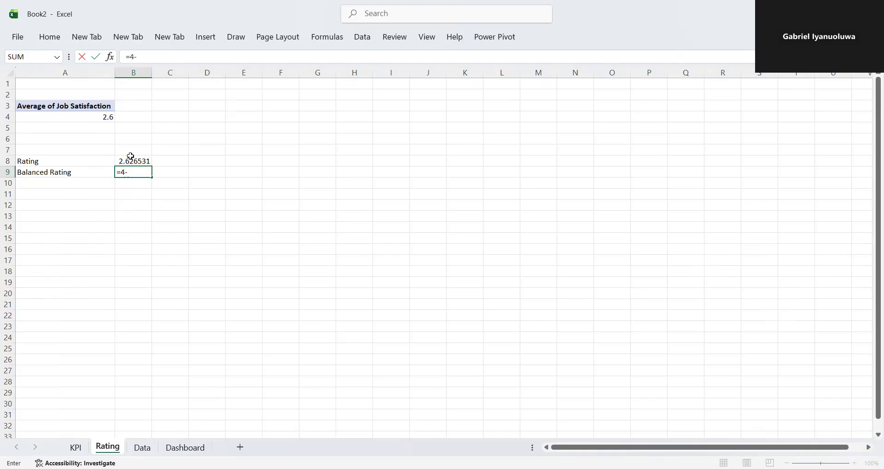
{"action": "left_click", "coordinate": [133, 159]}
{"action": "key", "text": "Return"}
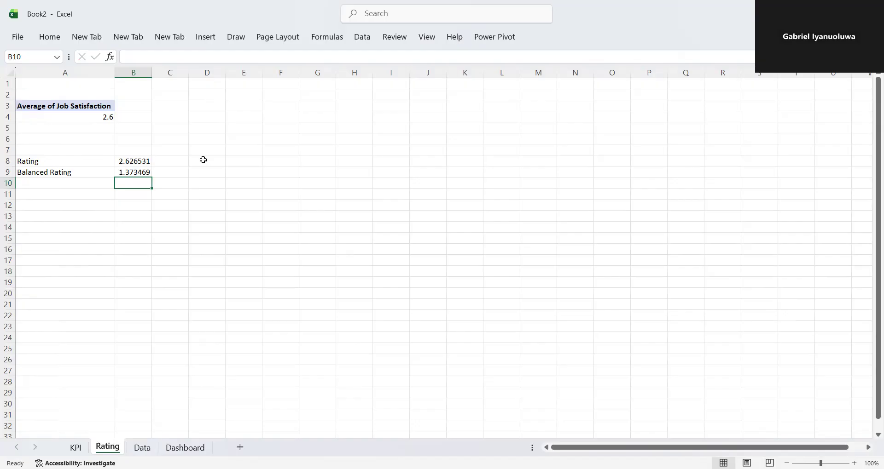
- Reduce the Rating value in B8 to one decimal place
{"action": "left_click", "coordinate": [128, 158]}
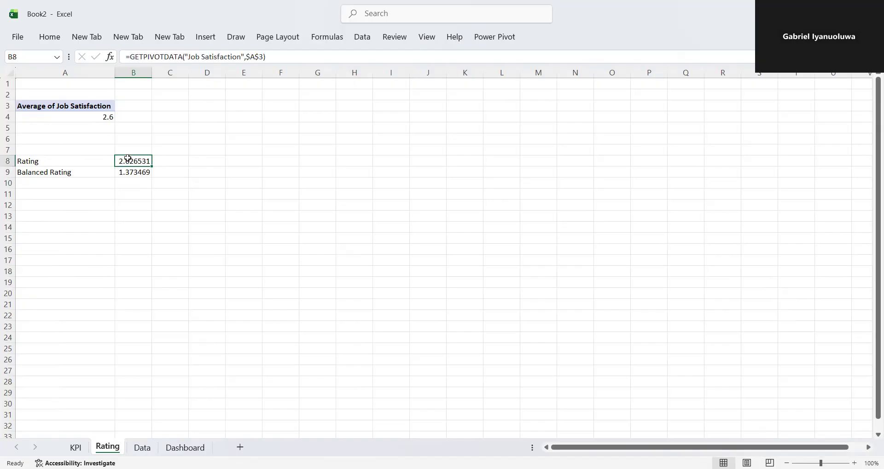
{"action": "left_click", "coordinate": [54, 38]}
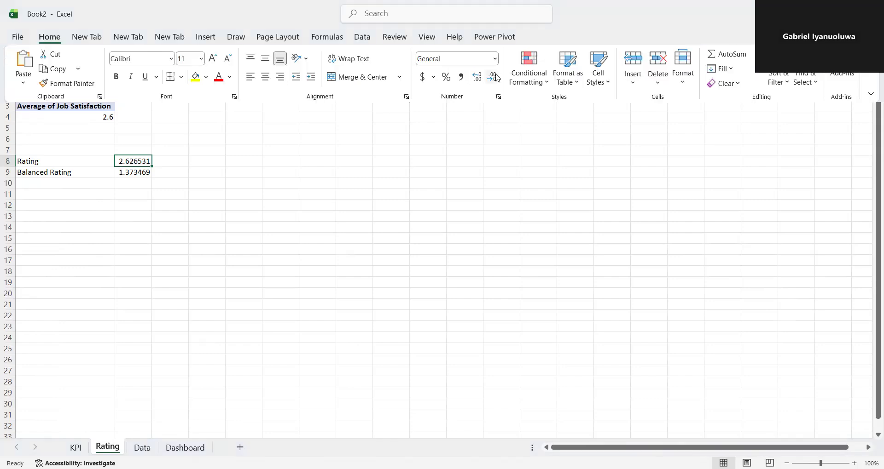
{"action": "left_click", "coordinate": [493, 76]}
{"action": "left_click", "coordinate": [494, 77]}
{"action": "left_click", "coordinate": [493, 77]}
{"action": "left_click", "coordinate": [493, 77]}
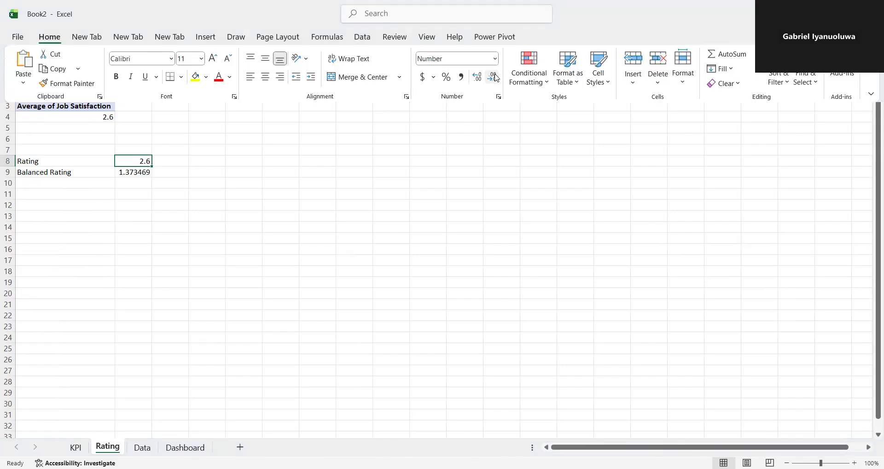
{"action": "left_click", "coordinate": [142, 162]}
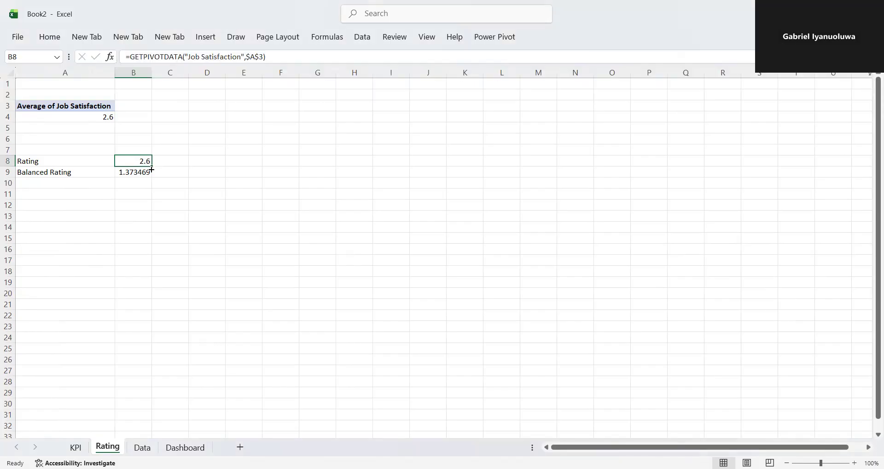
{"action": "left_click_drag", "start_coordinate": [152, 172], "coordinate": [151, 173]}
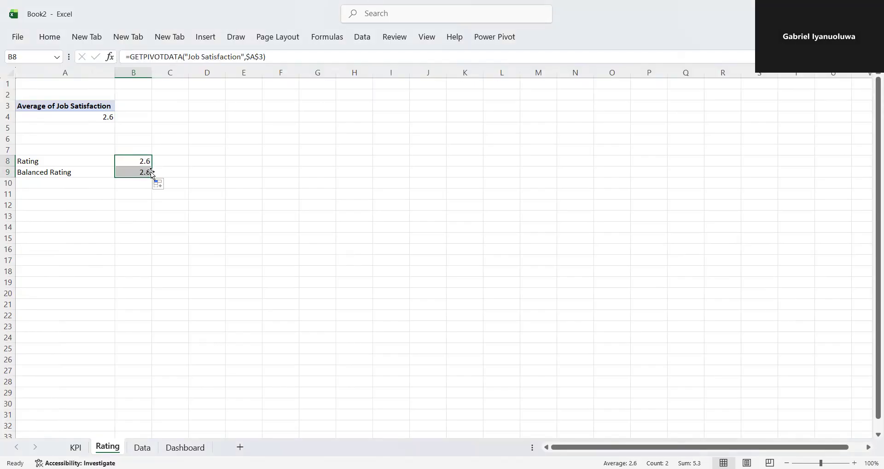
{"action": "double_click", "coordinate": [148, 175]}
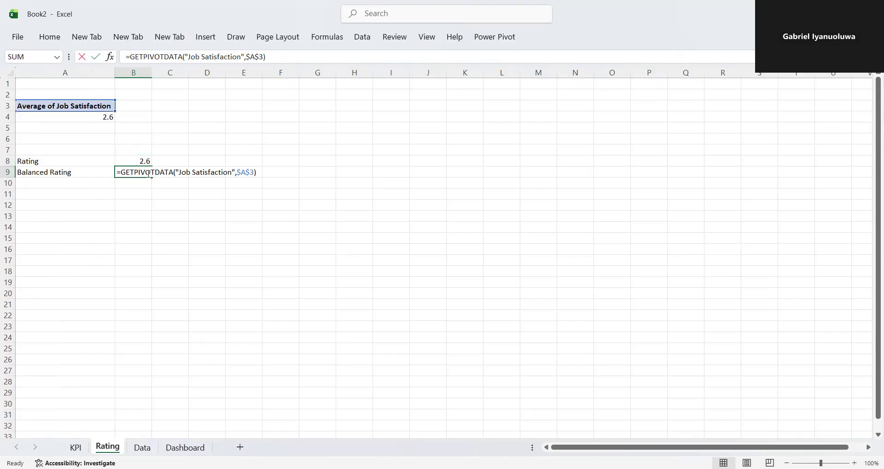
{"action": "key", "text": "Return"}
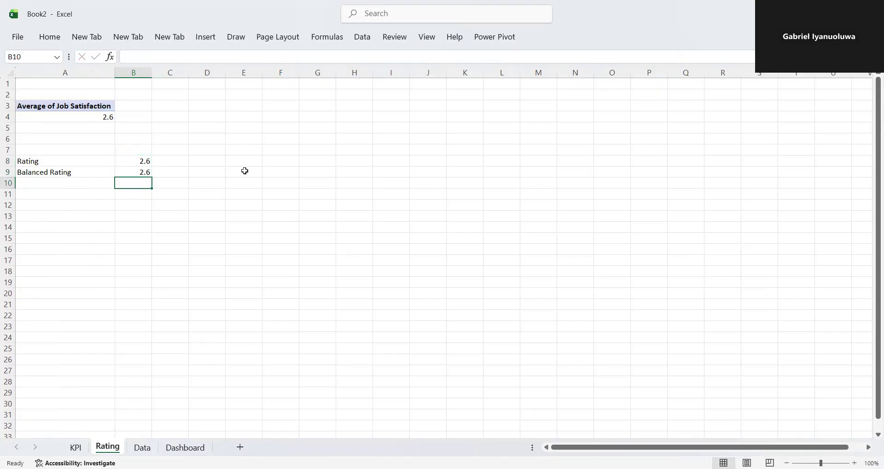
{"action": "key", "text": "Up"}
{"action": "key", "text": "Up"}
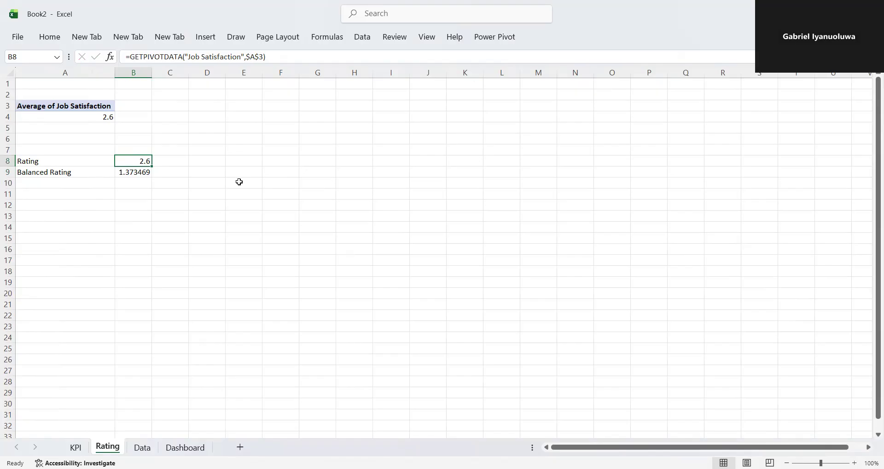
- Reduce the Balanced Rating value in B9 to one decimal place
{"action": "left_click", "coordinate": [142, 172]}
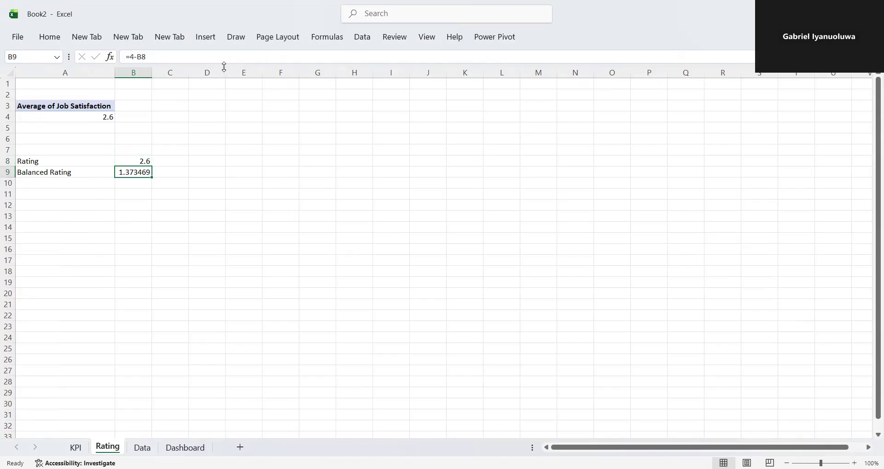
{"action": "left_click", "coordinate": [47, 40]}
{"action": "left_click", "coordinate": [492, 78]}
{"action": "left_click", "coordinate": [491, 78]}
{"action": "left_click", "coordinate": [491, 81]}
{"action": "left_click", "coordinate": [491, 81]}
{"action": "left_click", "coordinate": [491, 81]}
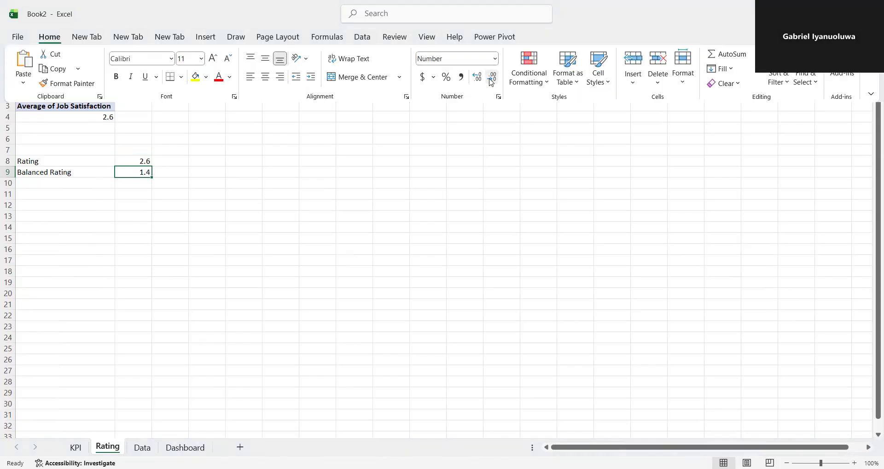
- Calculate each rating's share of 4 beside it by entering =B8/4 in C8 and =B9/4 in C9
{"action": "left_click", "coordinate": [169, 164]}
{"action": "left_click", "coordinate": [173, 163]}
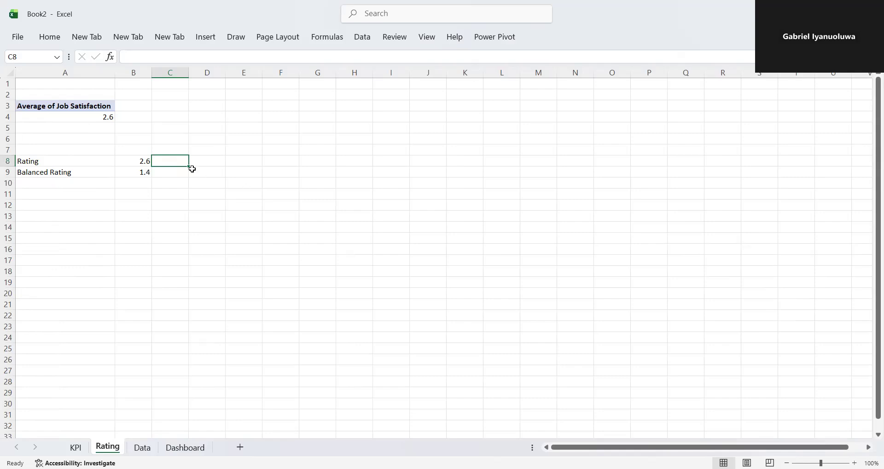
{"action": "type", "text": "="}
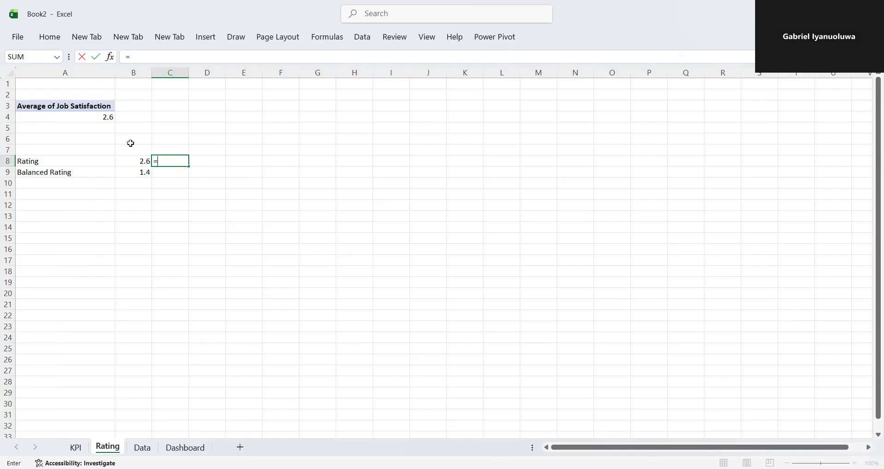
{"action": "left_click", "coordinate": [141, 161]}
{"action": "type", "text": "/"}
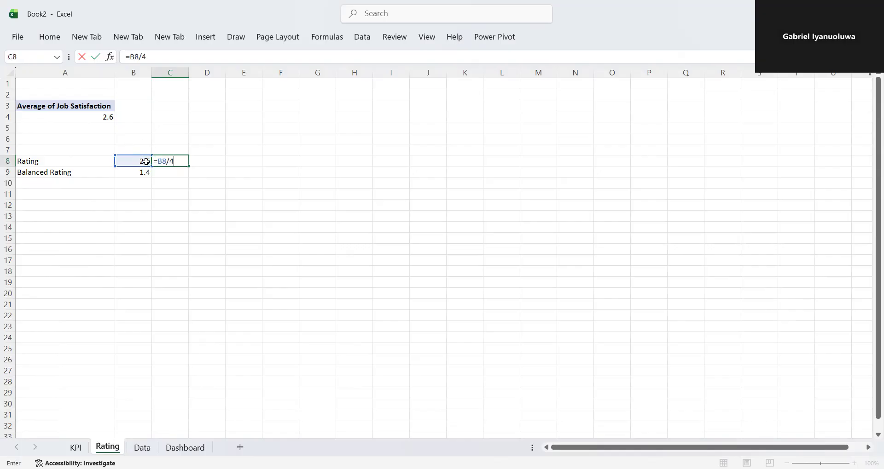
{"action": "type", "text": "4"}
{"action": "key", "text": "Return"}
{"action": "type", "text": "="}
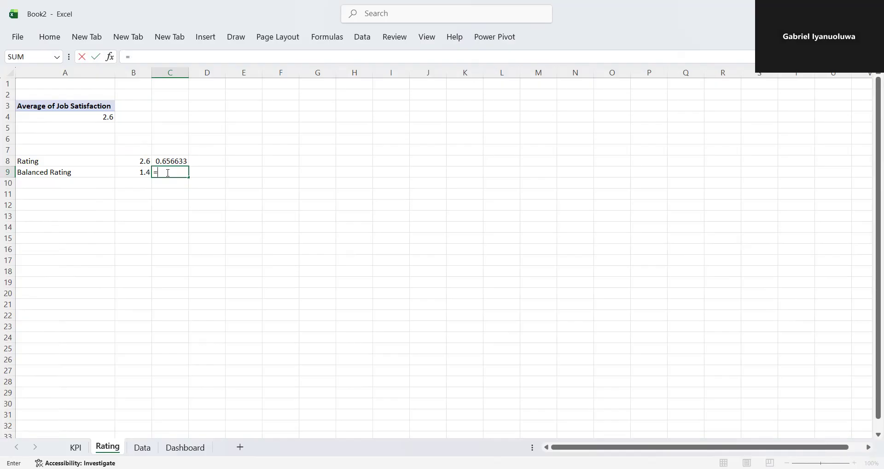
{"action": "left_click", "coordinate": [133, 173]}
{"action": "type", "text": "/4"}
{"action": "key", "text": "Return"}
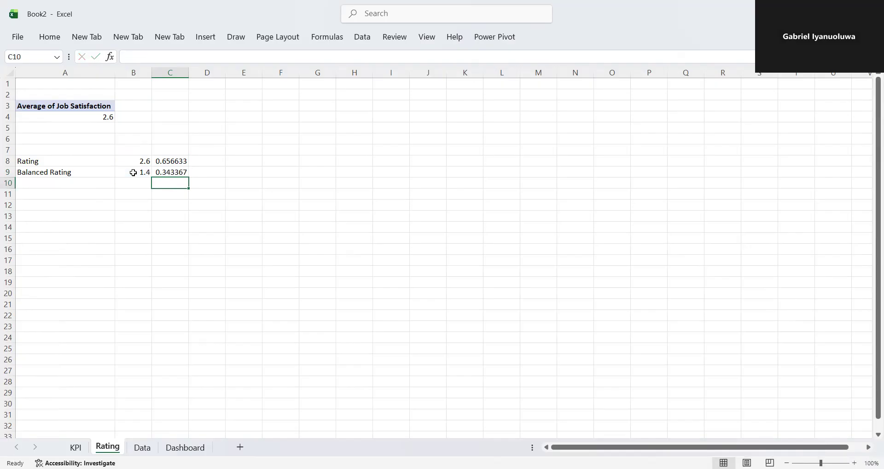
- Insert a doughnut chart from C8:C9 and delete its chart title
{"action": "left_click_drag", "start_coordinate": [158, 163], "coordinate": [159, 170]}
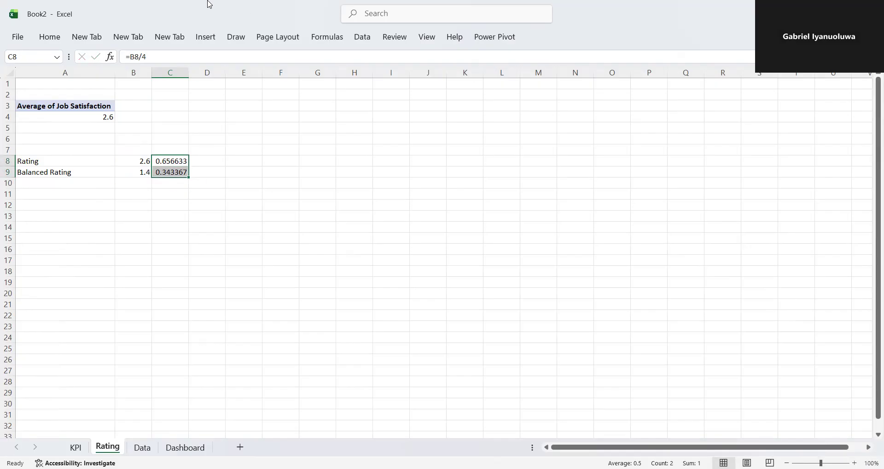
{"action": "left_click", "coordinate": [205, 37]}
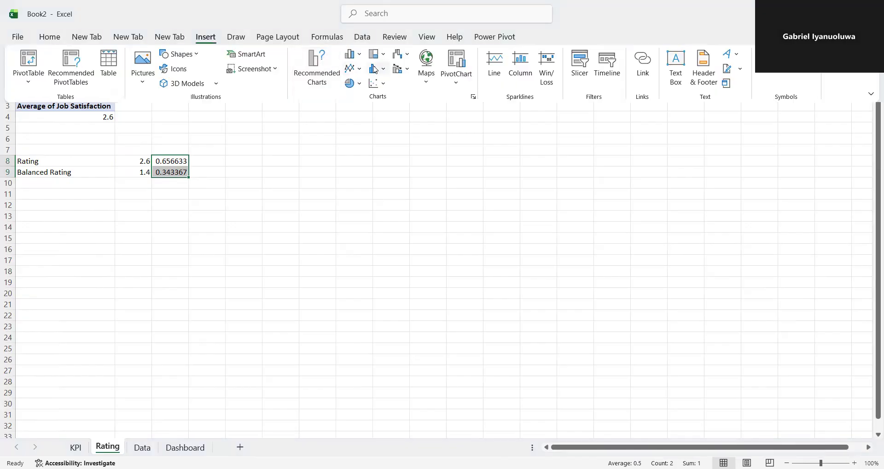
{"action": "left_click", "coordinate": [359, 84]}
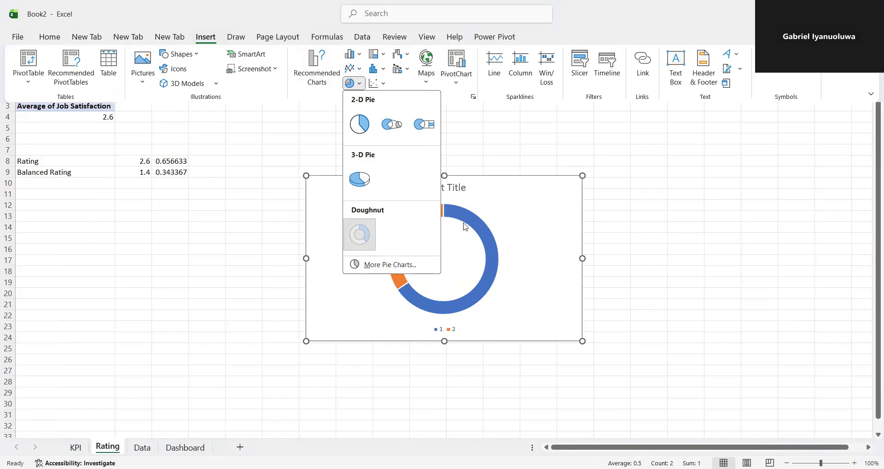
{"action": "left_click", "coordinate": [400, 158]}
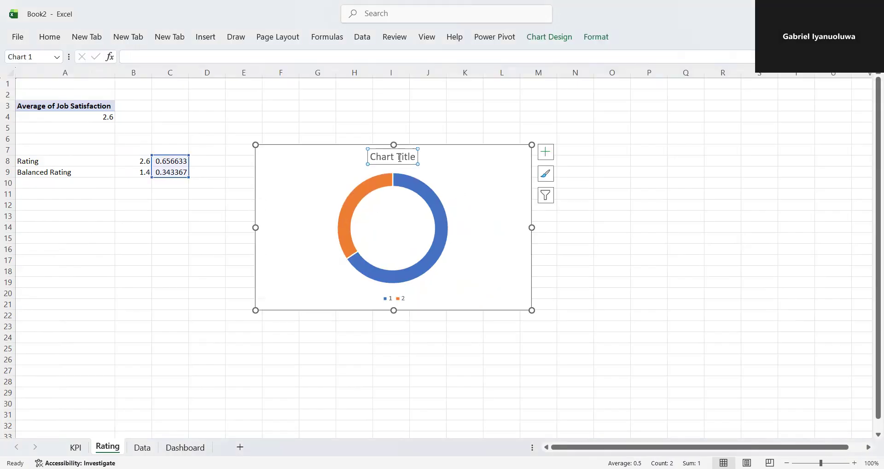
{"action": "key", "text": "Delete"}
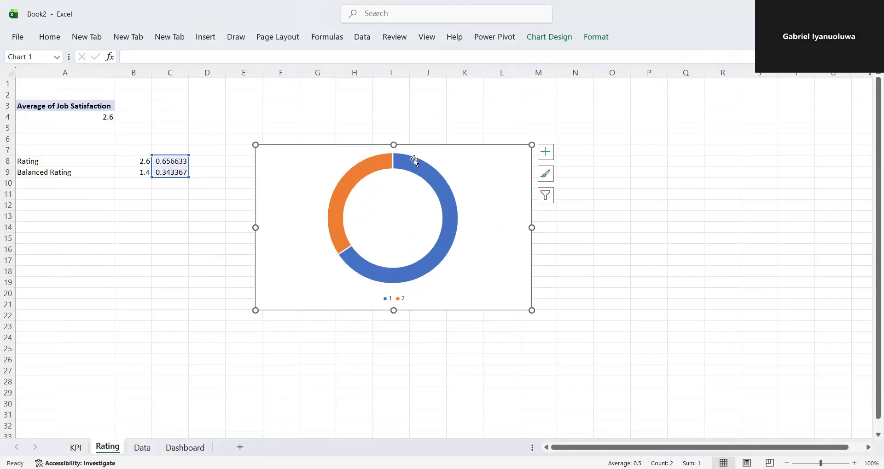
- Shrink the doughnut chart to roughly columns I to M and rows 11 to 21, and delete its legend
{"action": "left_click_drag", "start_coordinate": [391, 145], "coordinate": [393, 194]}
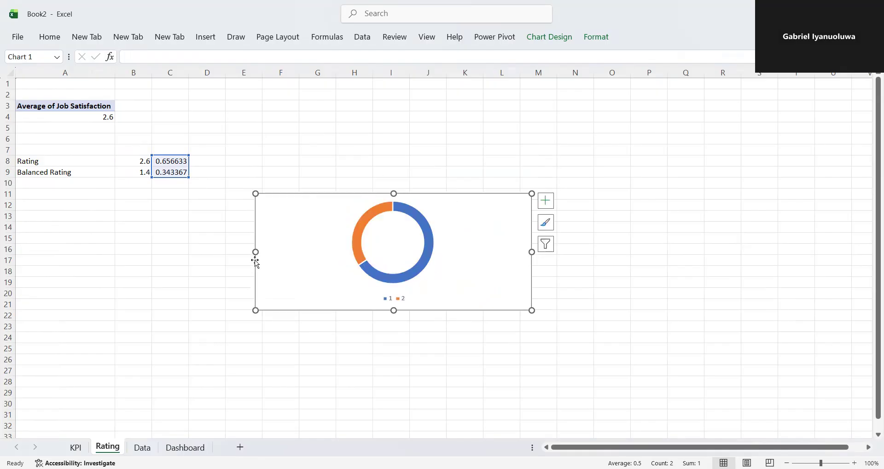
{"action": "left_click_drag", "start_coordinate": [256, 253], "coordinate": [375, 253]}
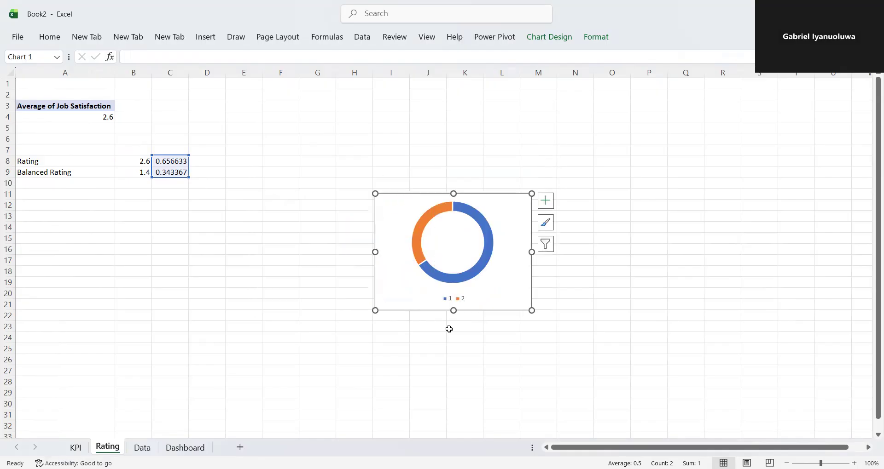
{"action": "left_click", "coordinate": [451, 301]}
{"action": "key", "text": "Delete"}
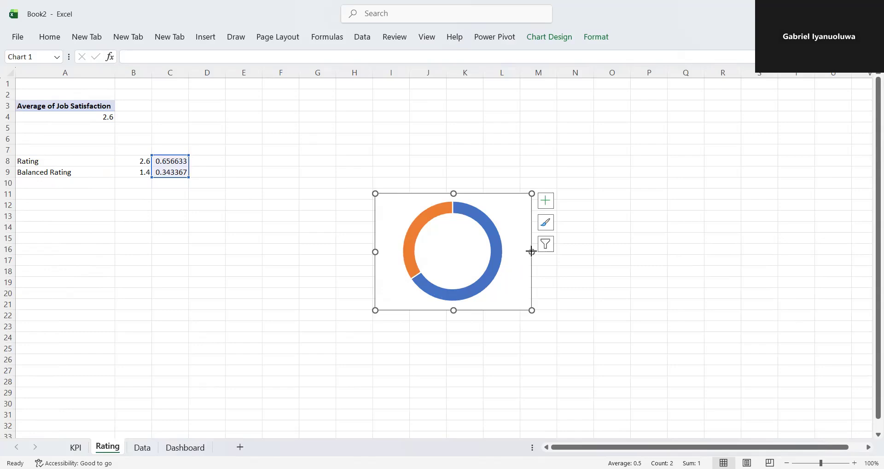
- Shrink the doughnut chart further to a small frame around rows 14 to 16 in columns J and K
{"action": "left_click_drag", "start_coordinate": [531, 253], "coordinate": [497, 251]}
{"action": "left_click_drag", "start_coordinate": [436, 311], "coordinate": [436, 265]}
{"action": "left_click_drag", "start_coordinate": [375, 229], "coordinate": [413, 229]}
{"action": "left_click_drag", "start_coordinate": [456, 194], "coordinate": [456, 226]}
{"action": "left_click_drag", "start_coordinate": [498, 244], "coordinate": [467, 244]}
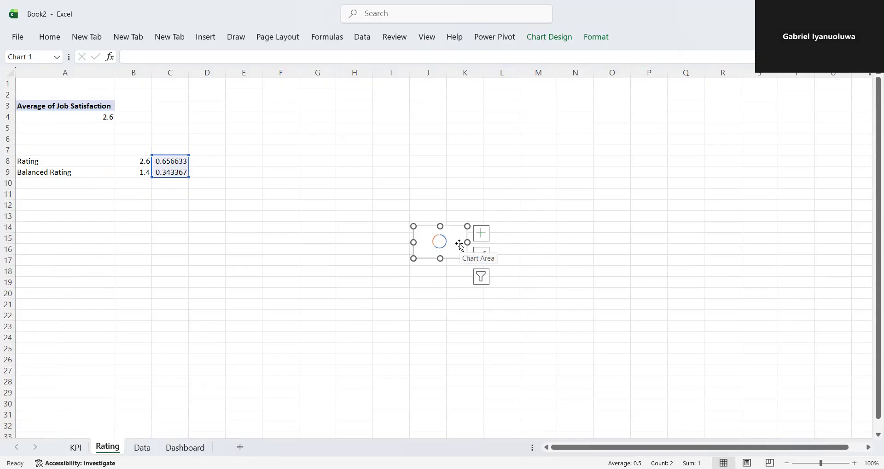
- Place the doughnut chart on the Dashboard sheet beside the JOB SATISFACTION RATING heading and fit its height to the card
{"action": "left_click", "coordinate": [182, 454]}
{"action": "left_click", "coordinate": [390, 278]}
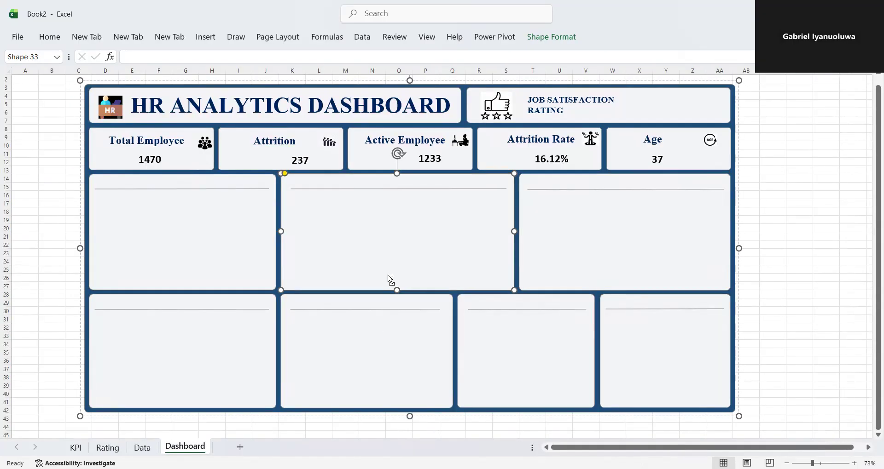
{"action": "left_click", "coordinate": [103, 96]}
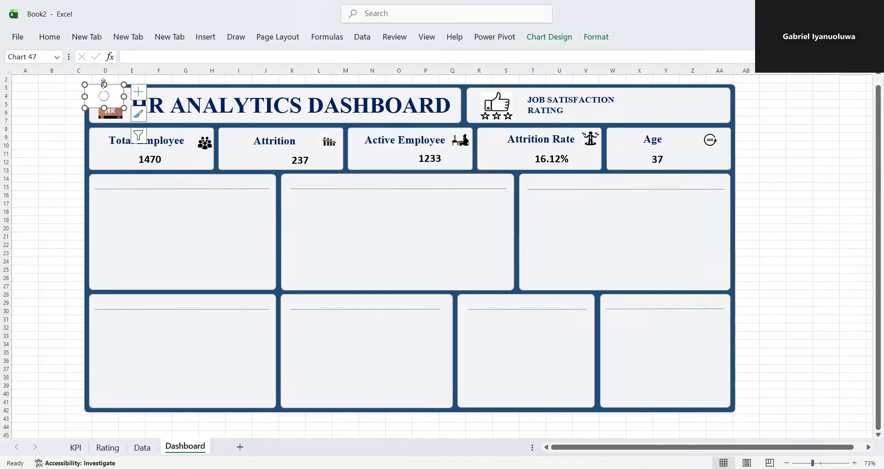
{"action": "left_click_drag", "start_coordinate": [104, 83], "coordinate": [642, 87]}
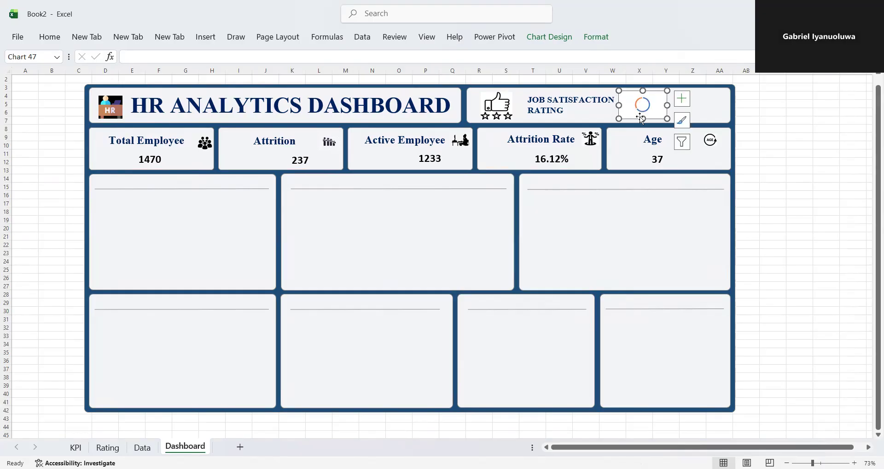
{"action": "left_click_drag", "start_coordinate": [642, 118], "coordinate": [641, 121]}
- Open the shape formatting options and move them clear of the doughnut chart on the dashboard
{"action": "mouse_move", "coordinate": [649, 115]}
{"action": "right_click", "coordinate": [637, 103]}
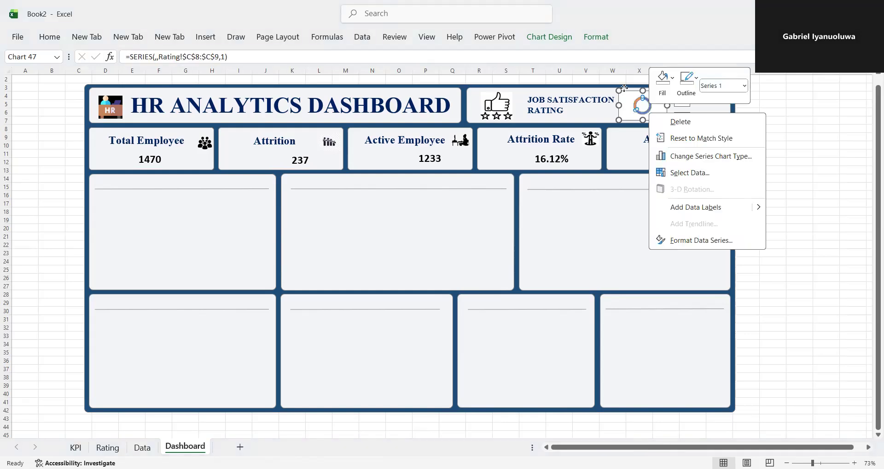
{"action": "right_click", "coordinate": [624, 89]}
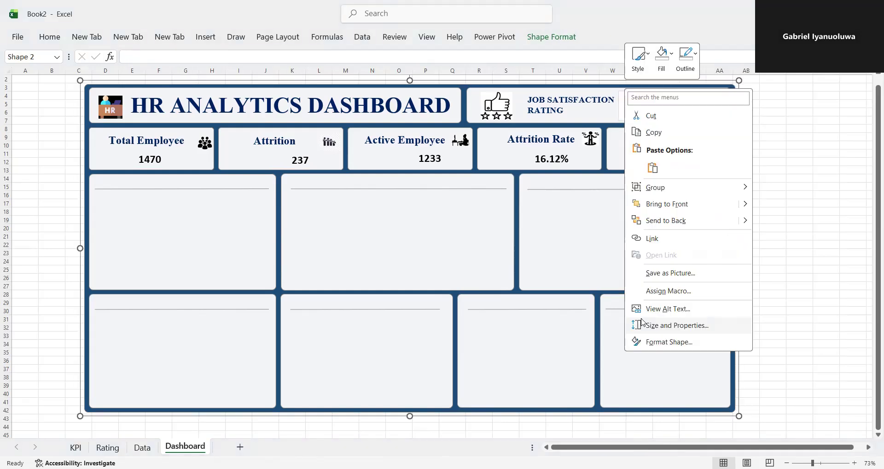
{"action": "left_click", "coordinate": [661, 343]}
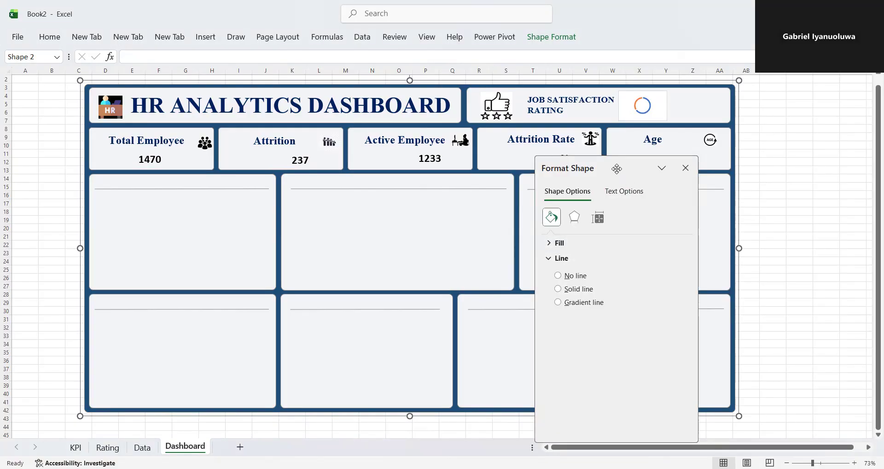
{"action": "left_click_drag", "start_coordinate": [704, 149], "coordinate": [784, 95]}
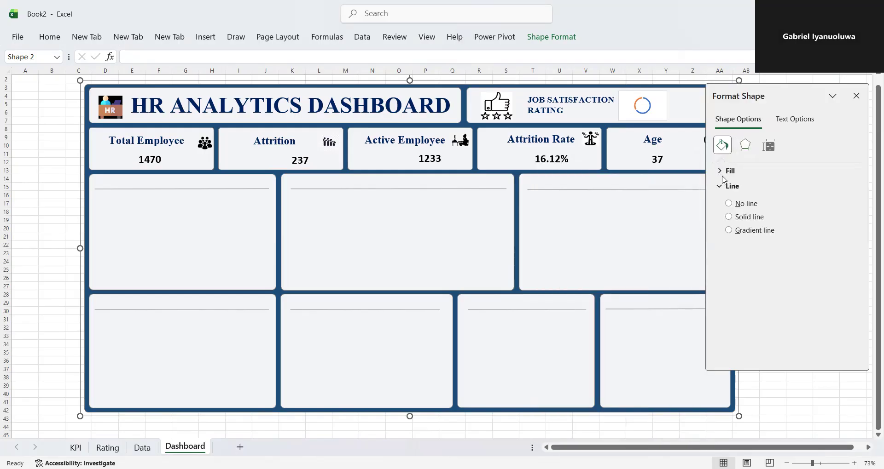
- Thicken the job satisfaction doughnut's ring by reducing its hole size to 54%
{"action": "left_click", "coordinate": [773, 147]}
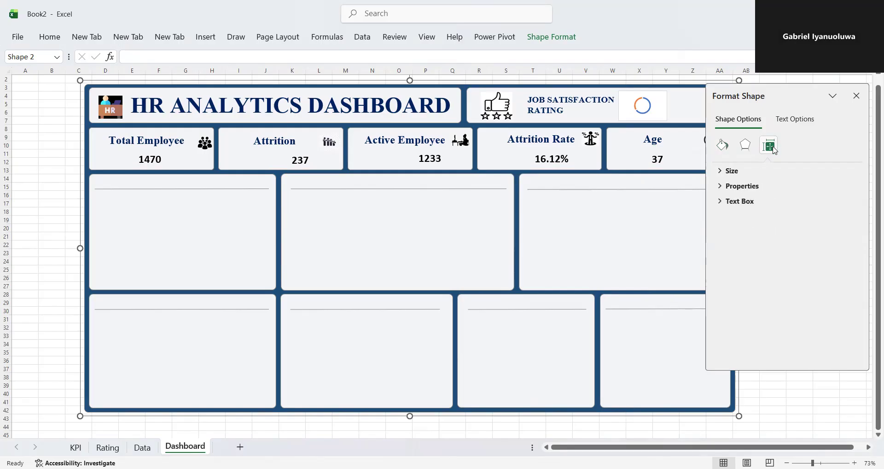
{"action": "left_click", "coordinate": [723, 145]}
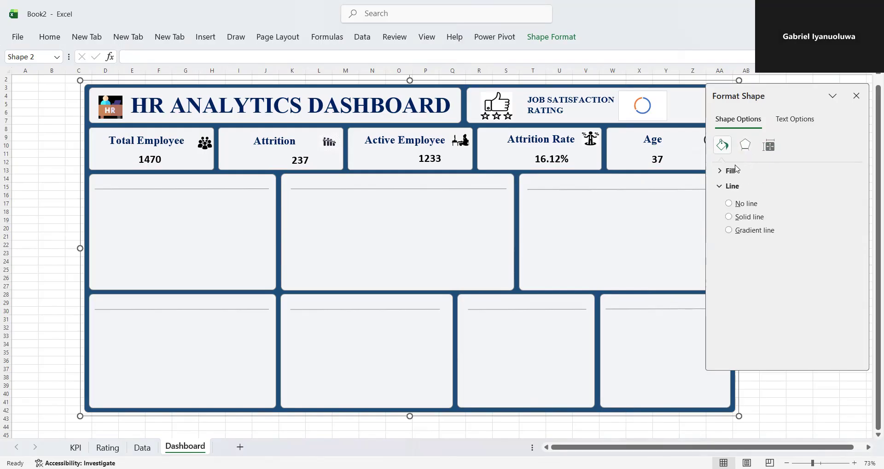
{"action": "left_click", "coordinate": [723, 189]}
{"action": "left_click", "coordinate": [635, 108]}
{"action": "left_click", "coordinate": [651, 110]}
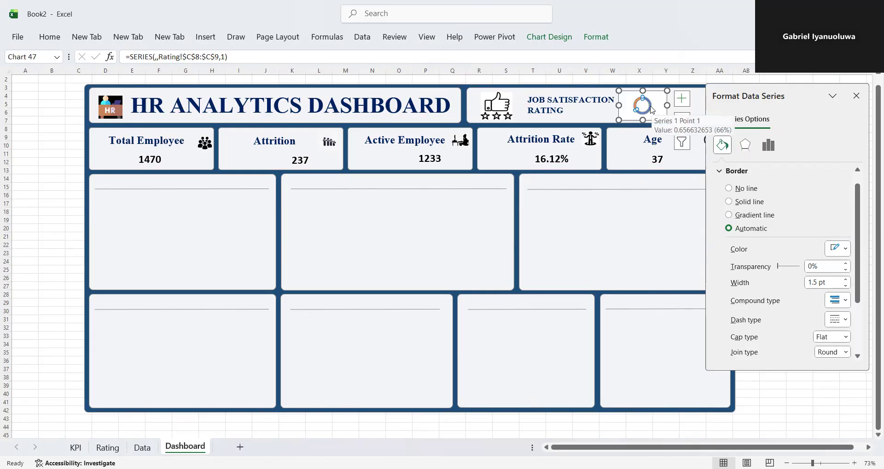
{"action": "left_click", "coordinate": [648, 105]}
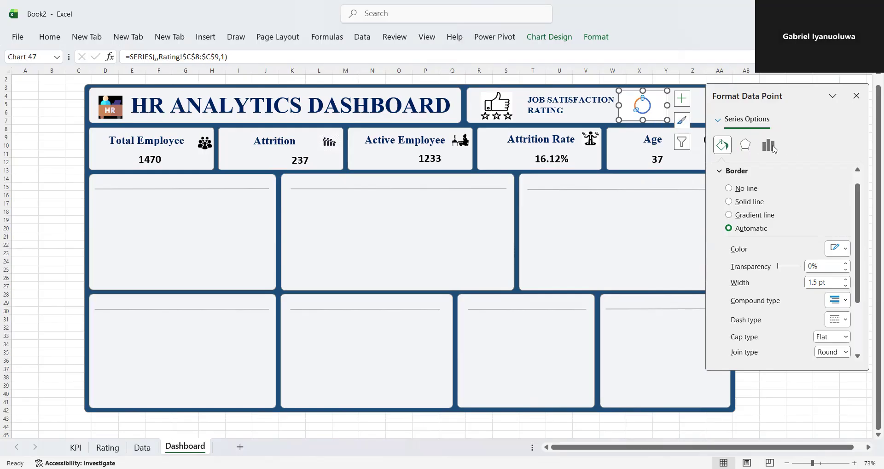
{"action": "left_click", "coordinate": [766, 146]}
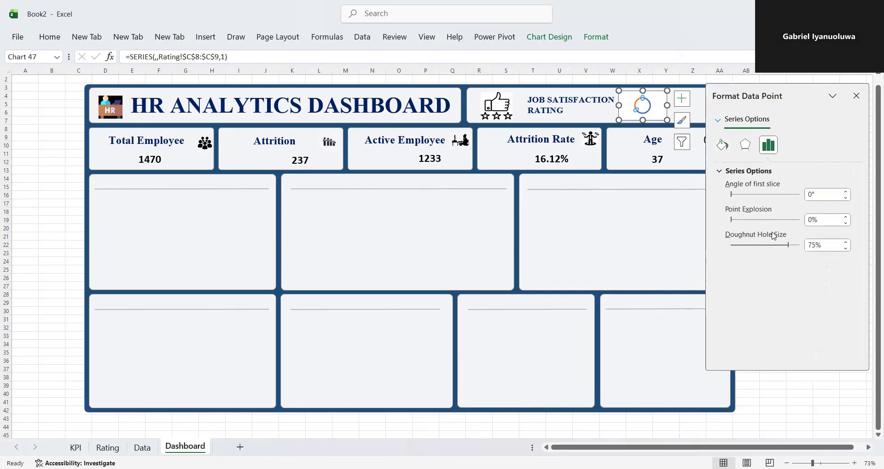
{"action": "left_click_drag", "start_coordinate": [788, 247], "coordinate": [781, 249]}
{"action": "left_click_drag", "start_coordinate": [781, 250], "coordinate": [772, 249]}
- Give the whole doughnut series a solid white border and close the formatting options
{"action": "left_click", "coordinate": [722, 146]}
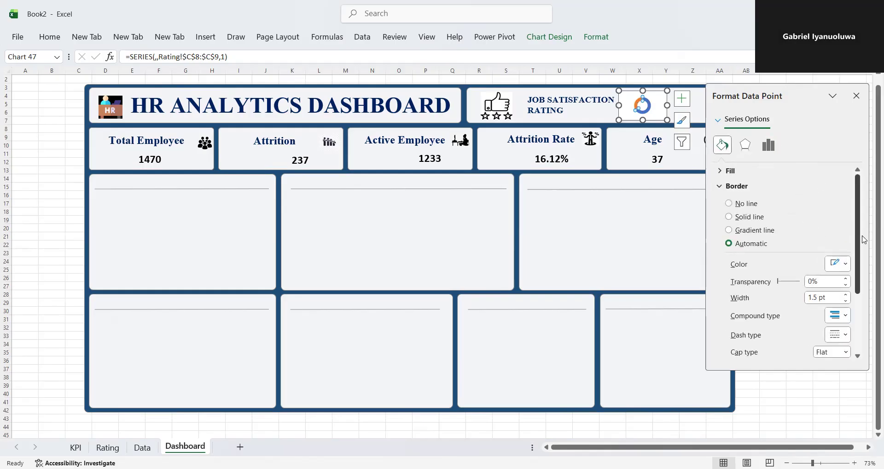
{"action": "left_click_drag", "start_coordinate": [858, 238], "coordinate": [831, 201]}
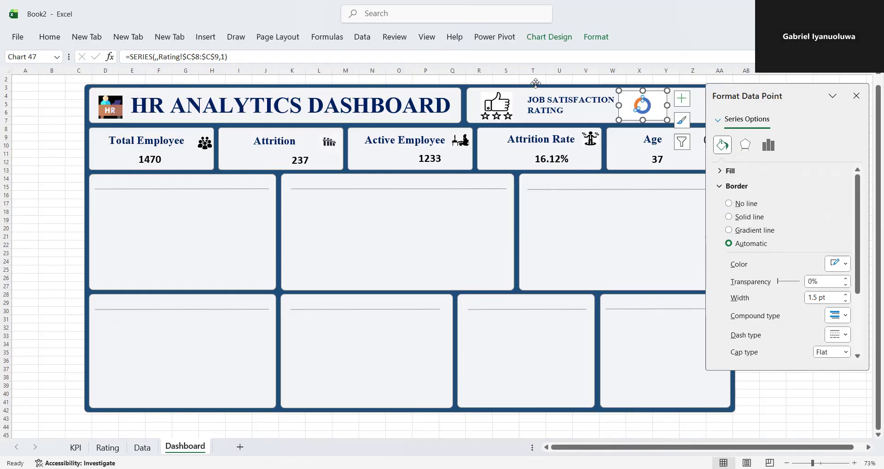
{"action": "left_click_drag", "start_coordinate": [446, 103], "coordinate": [446, 103]}
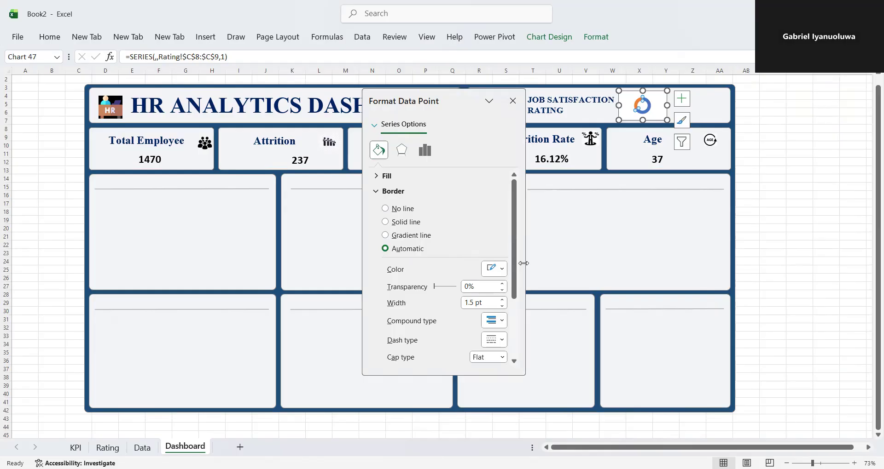
{"action": "left_click", "coordinate": [641, 107]}
{"action": "left_click", "coordinate": [635, 104]}
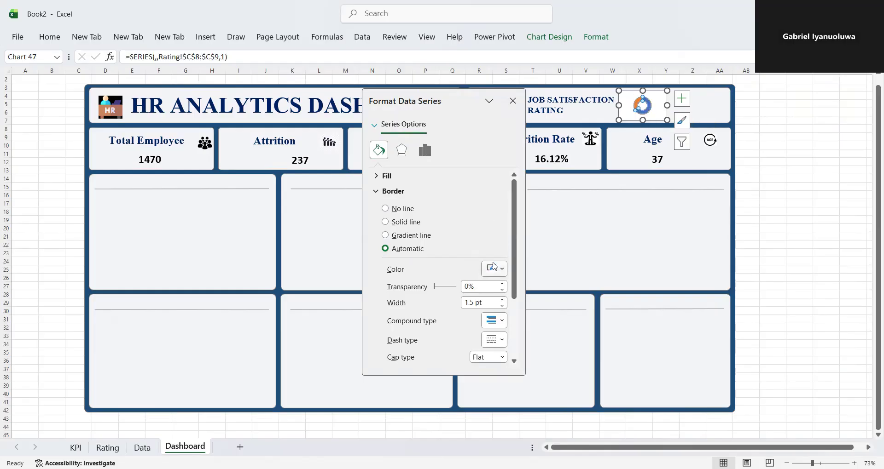
{"action": "left_click", "coordinate": [505, 272]}
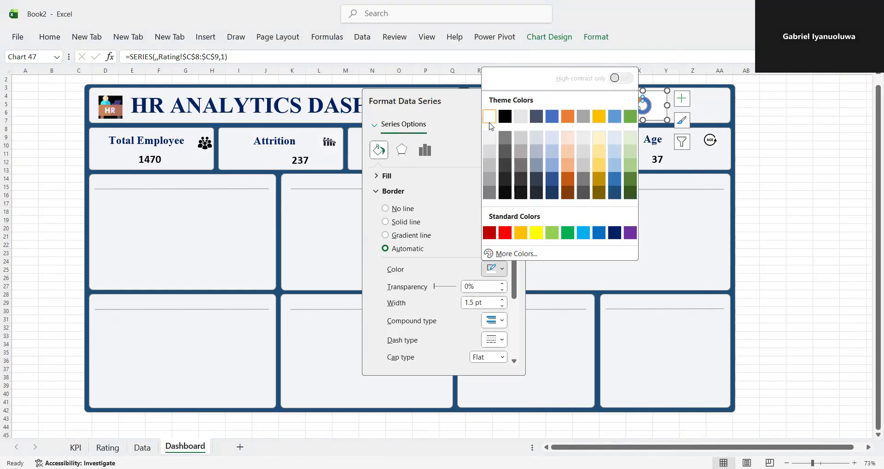
{"action": "left_click", "coordinate": [489, 122]}
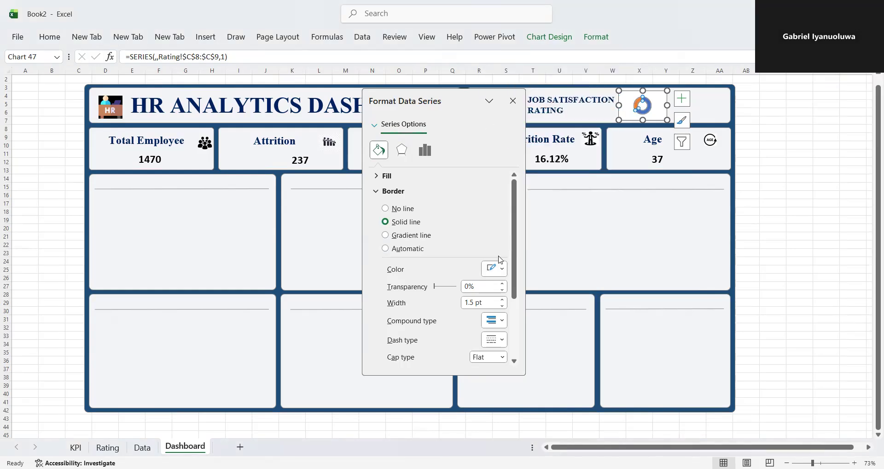
{"action": "left_click", "coordinate": [501, 272]}
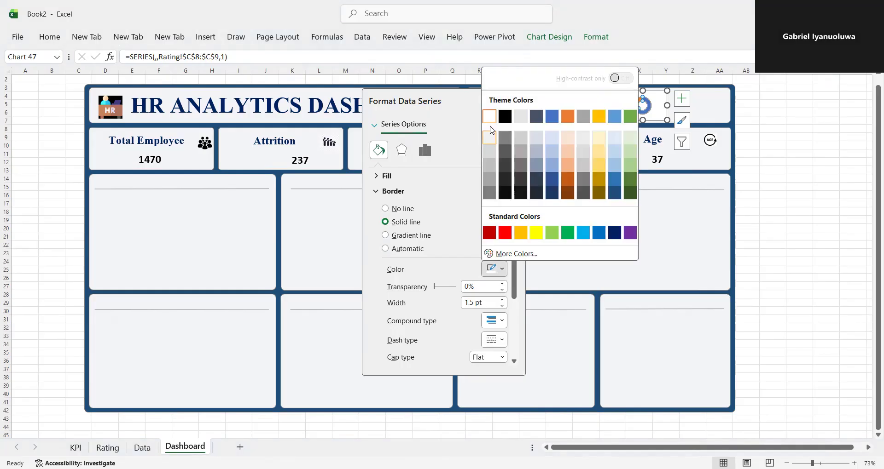
{"action": "left_click", "coordinate": [490, 121]}
{"action": "left_click", "coordinate": [606, 209]}
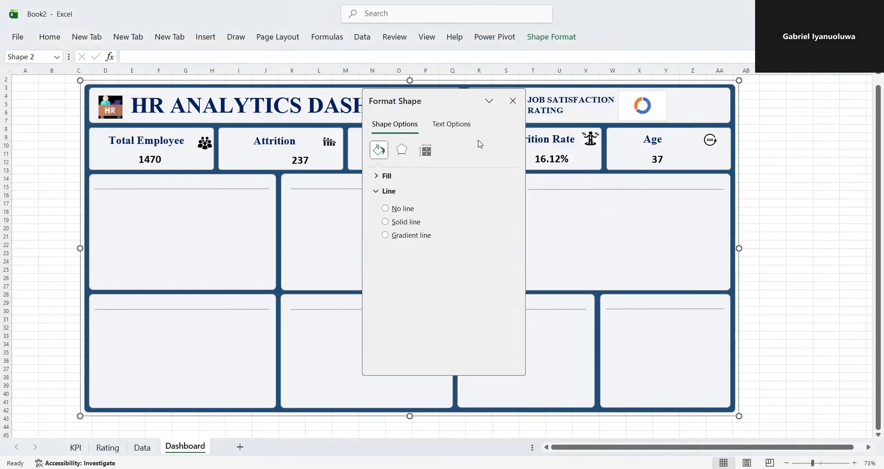
{"action": "left_click", "coordinate": [512, 102]}
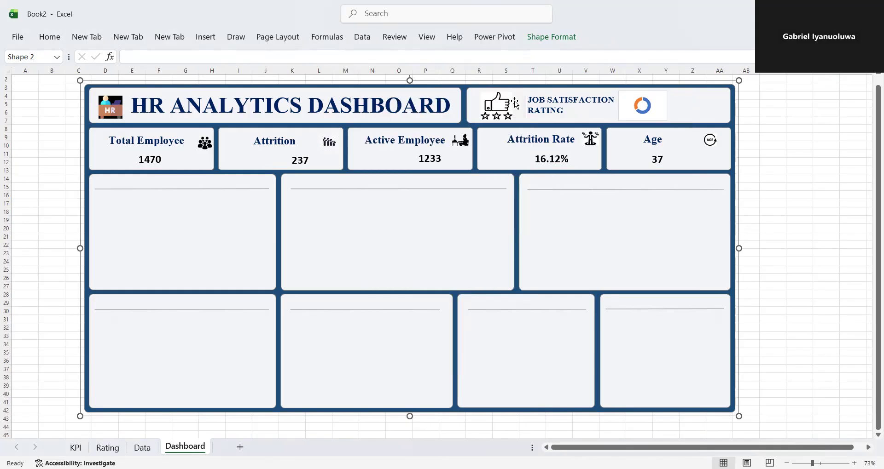
{"action": "left_click", "coordinate": [637, 110]}
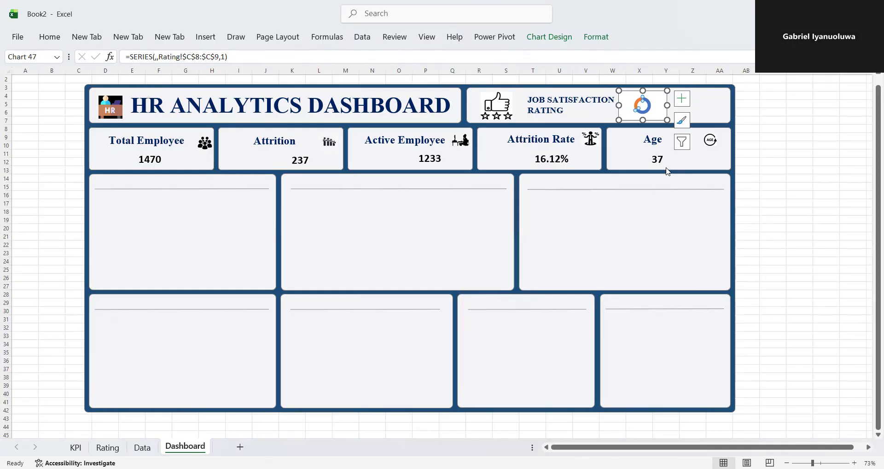
{"action": "right_click", "coordinate": [639, 102]}
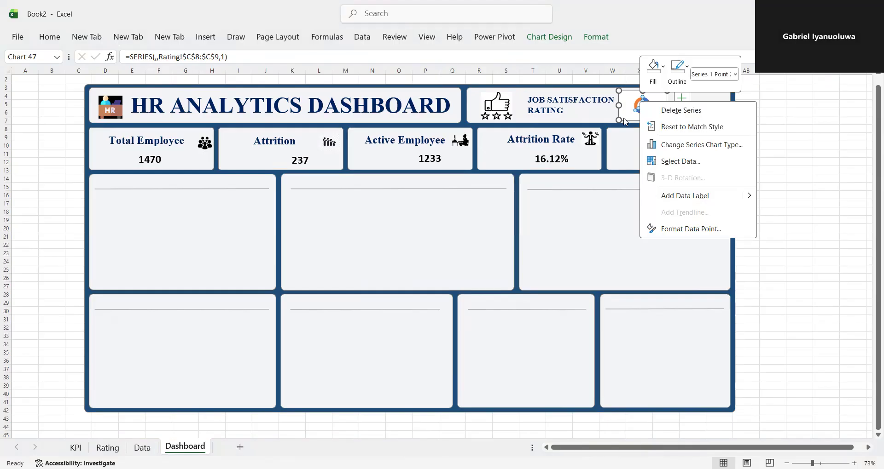
{"action": "left_click", "coordinate": [670, 229]}
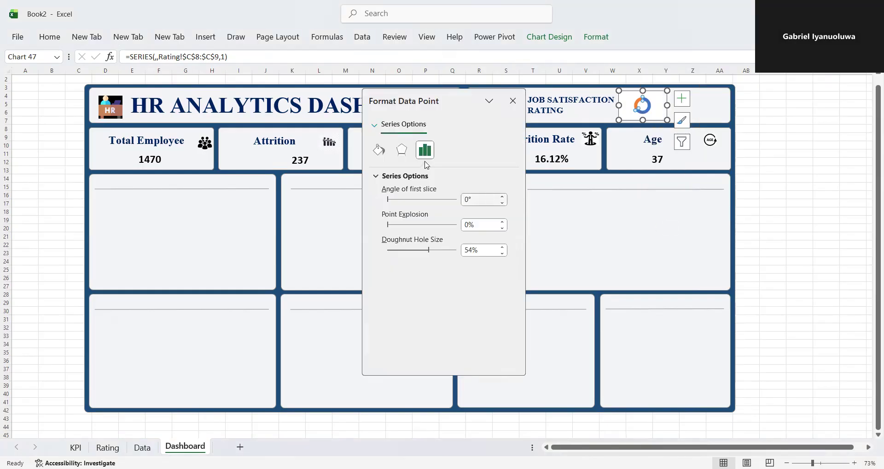
{"action": "left_click", "coordinate": [376, 152]}
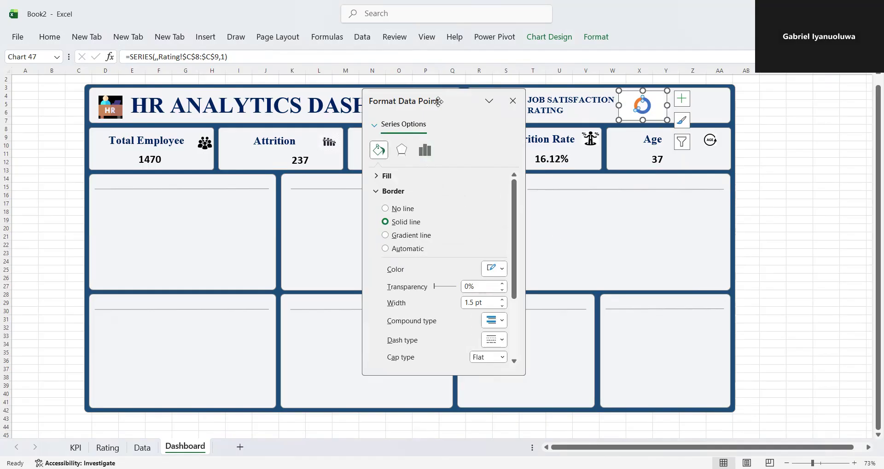
{"action": "left_click_drag", "start_coordinate": [450, 101], "coordinate": [367, 119]}
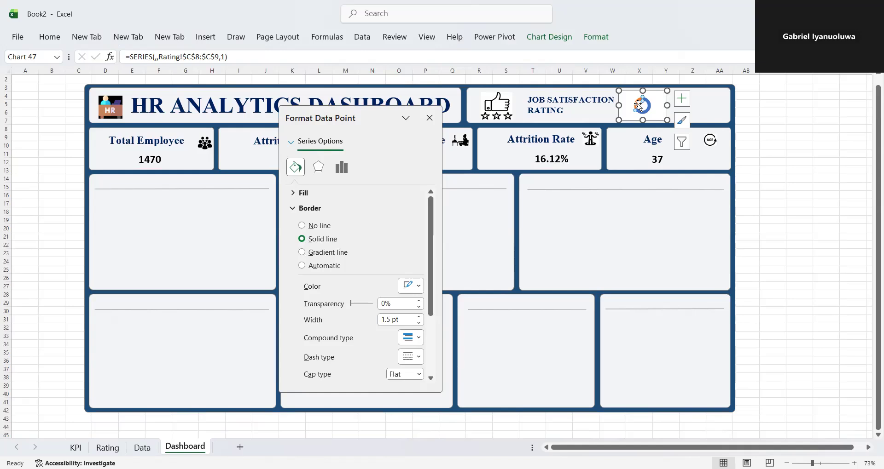
{"action": "left_click", "coordinate": [435, 118]}
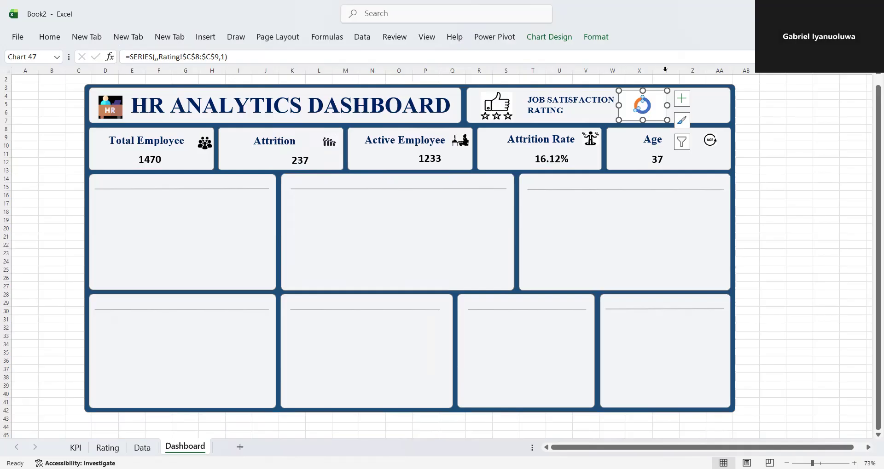
- Nudge the doughnut chart slightly down within its card and set its chart area to No Fill
{"action": "left_click_drag", "start_coordinate": [628, 112], "coordinate": [626, 116]}
{"action": "left_click", "coordinate": [626, 116]}
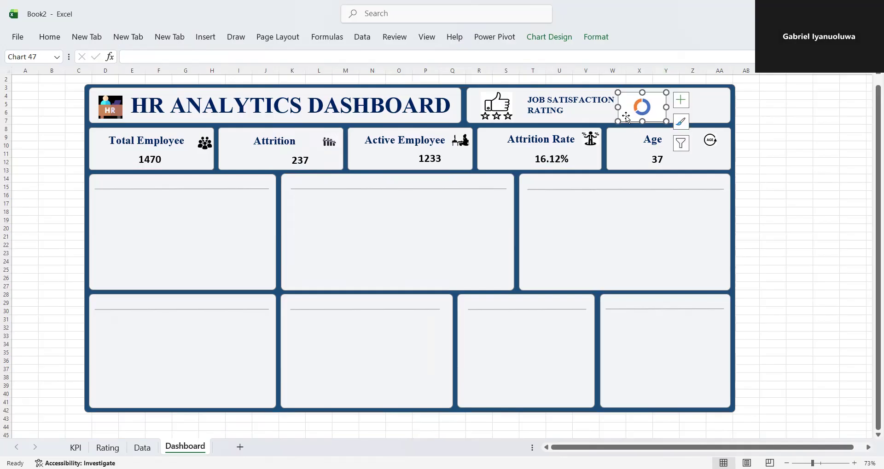
{"action": "left_click", "coordinate": [534, 37]}
{"action": "left_click", "coordinate": [594, 38]}
{"action": "left_click", "coordinate": [594, 38]}
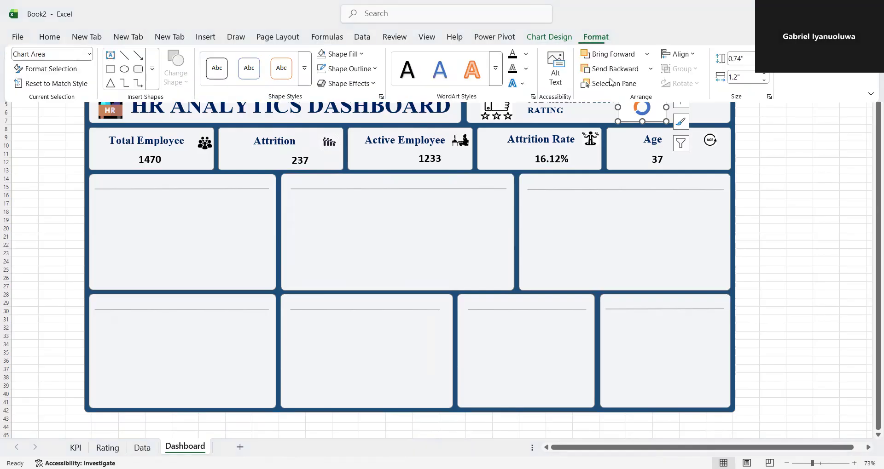
{"action": "left_click", "coordinate": [363, 54]}
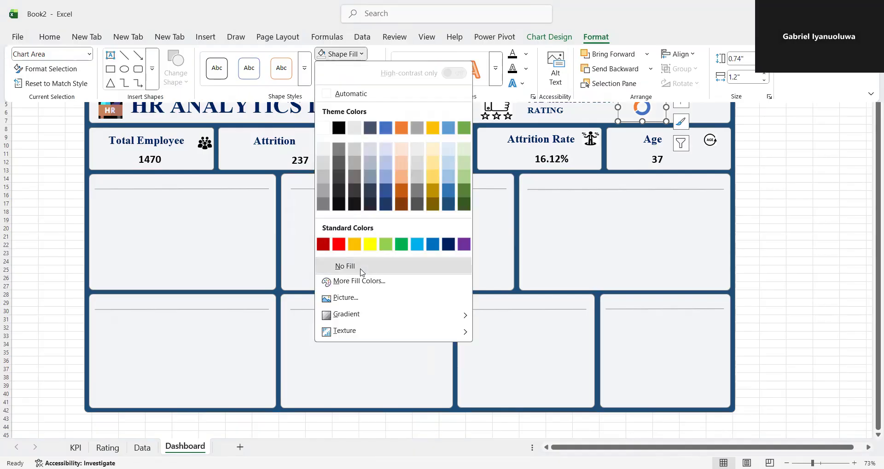
{"action": "left_click", "coordinate": [360, 270]}
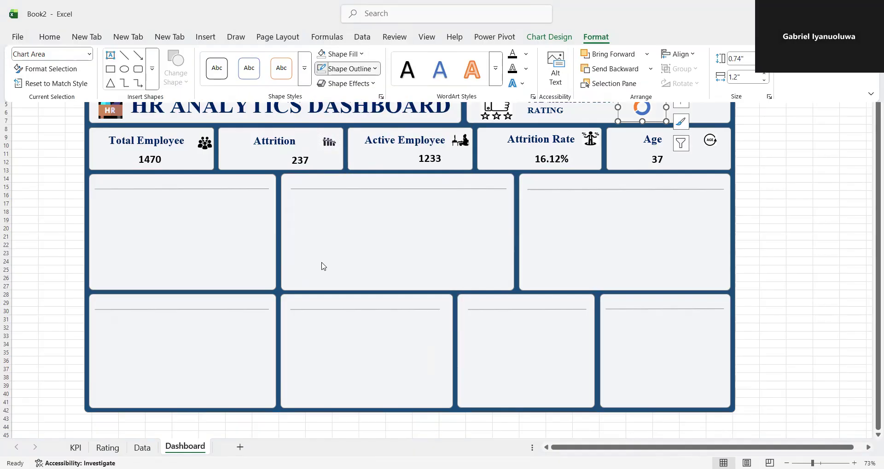
- Remove the outline from the doughnut's chart area and open the formatting options for its orange slice
{"action": "left_click", "coordinate": [349, 69]}
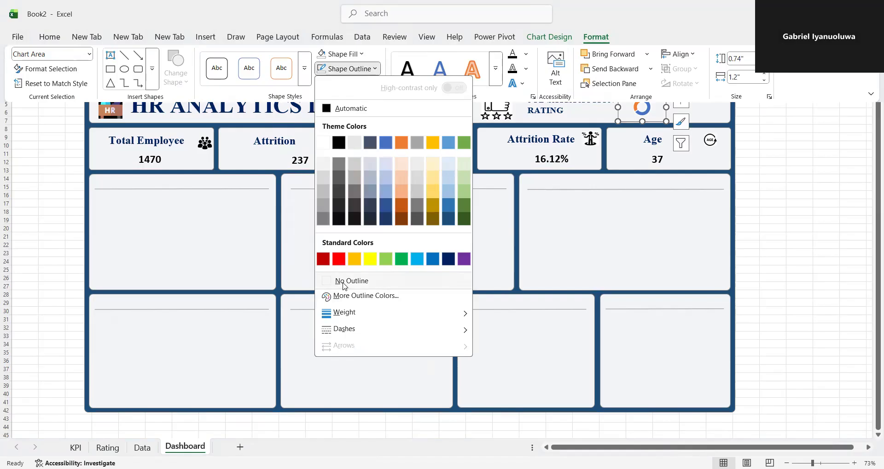
{"action": "left_click", "coordinate": [344, 282]}
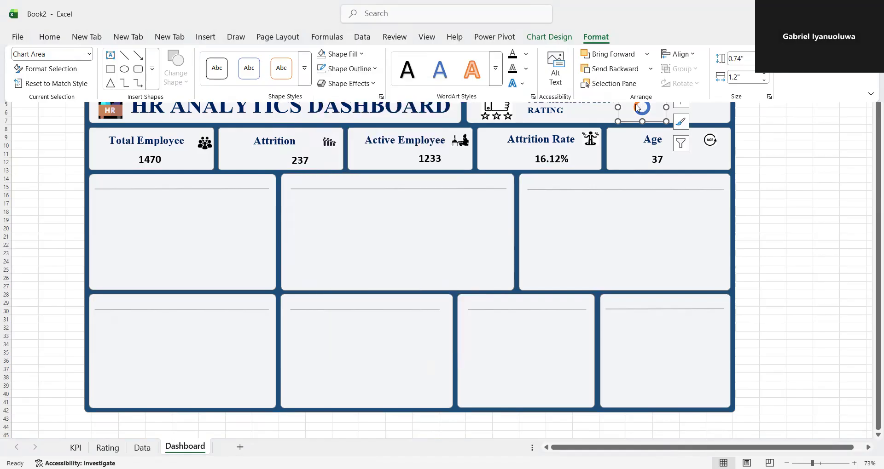
{"action": "left_click", "coordinate": [638, 108]}
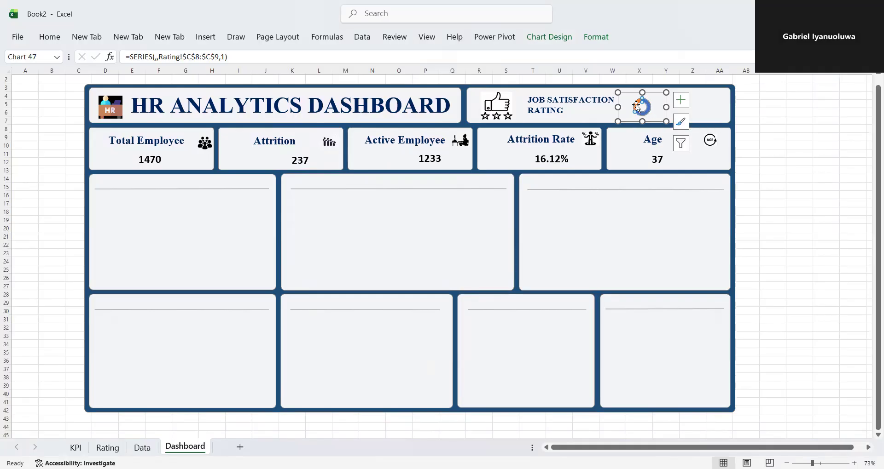
{"action": "right_click", "coordinate": [637, 107]}
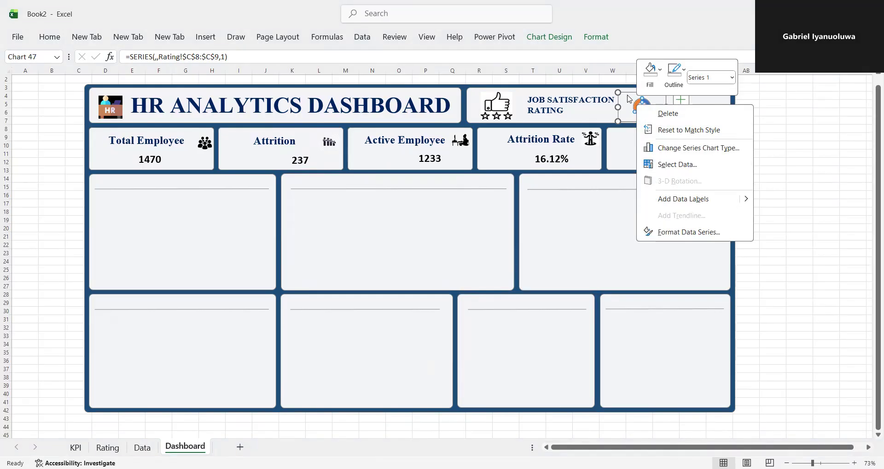
{"action": "right_click", "coordinate": [629, 98]}
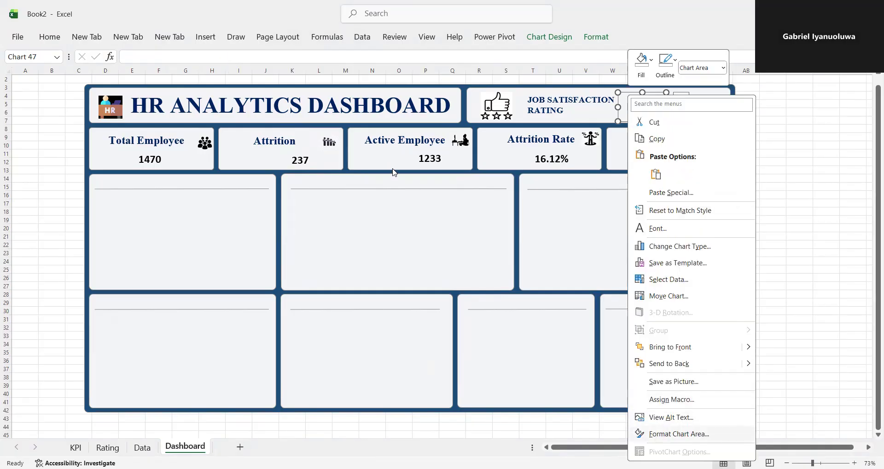
{"action": "left_click", "coordinate": [664, 434]}
{"action": "left_click", "coordinate": [642, 107]}
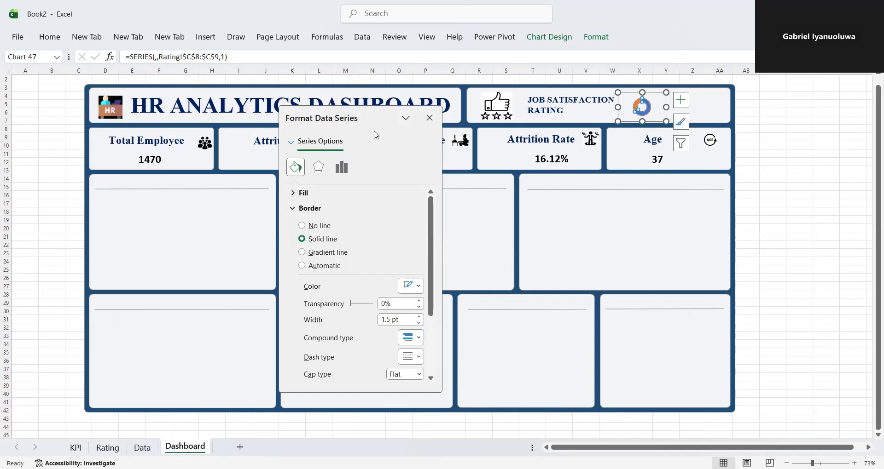
{"action": "left_click_drag", "start_coordinate": [383, 118], "coordinate": [421, 120]}
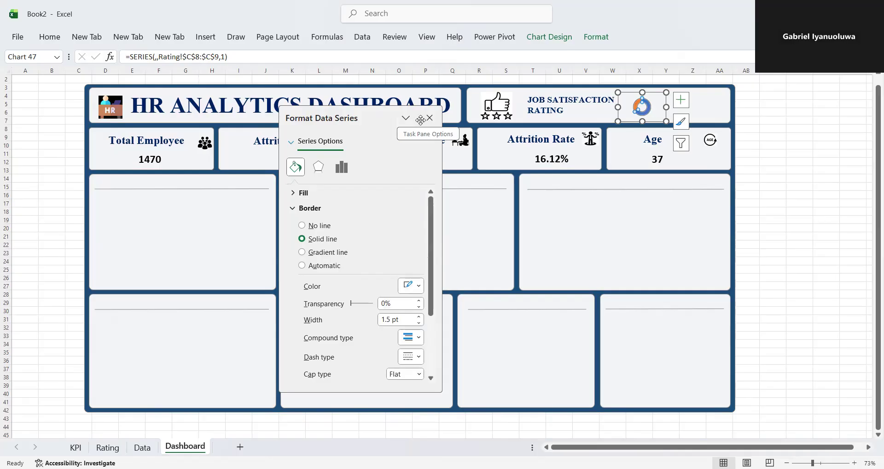
{"action": "left_click", "coordinate": [649, 112]}
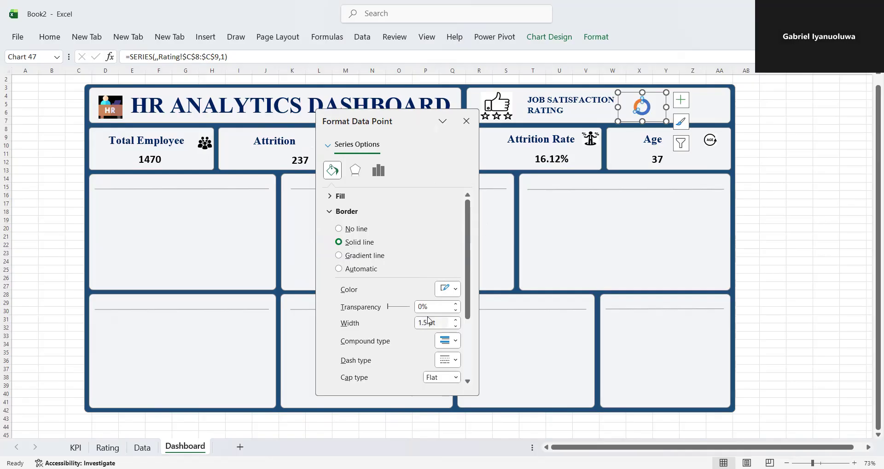
- Try a dark gray border color on the orange slice and return the border to white
{"action": "left_click", "coordinate": [455, 290]}
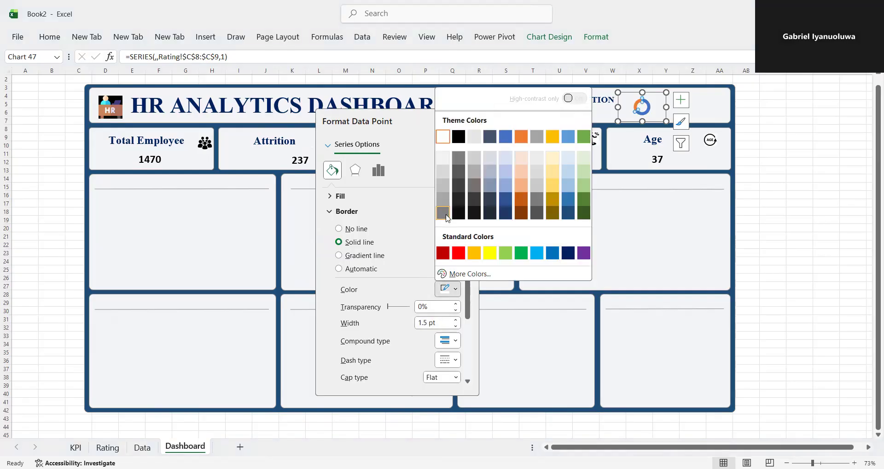
{"action": "left_click", "coordinate": [443, 213]}
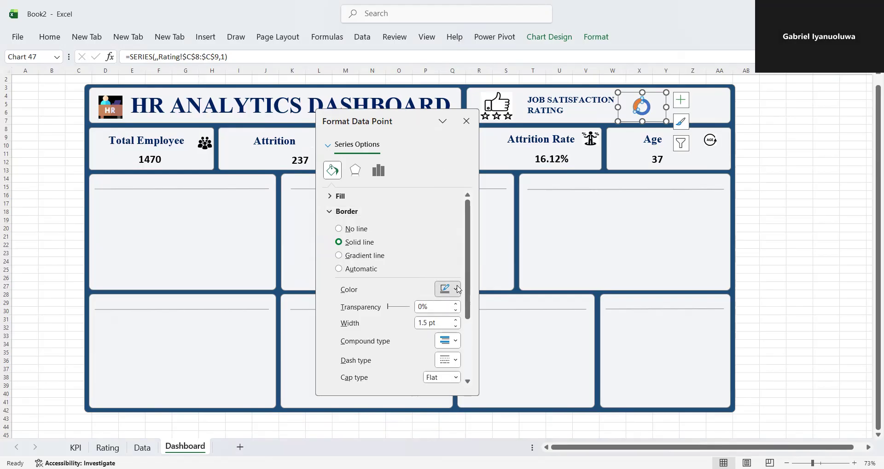
{"action": "left_click", "coordinate": [458, 290]}
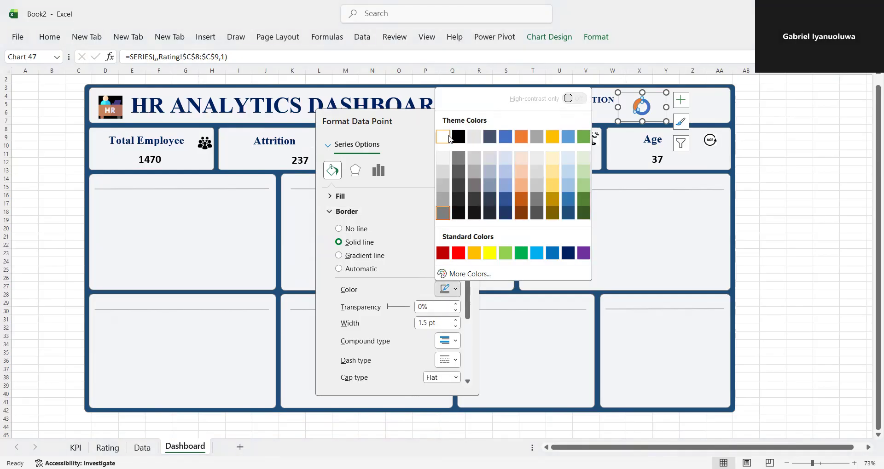
{"action": "left_click", "coordinate": [450, 138]}
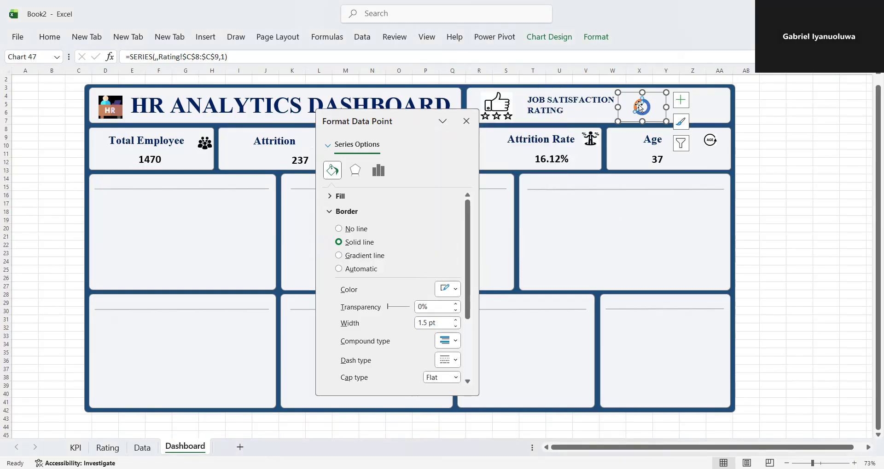
- Set the orange slice's border to No line and give the slice a solid white fill
{"action": "left_click", "coordinate": [454, 291]}
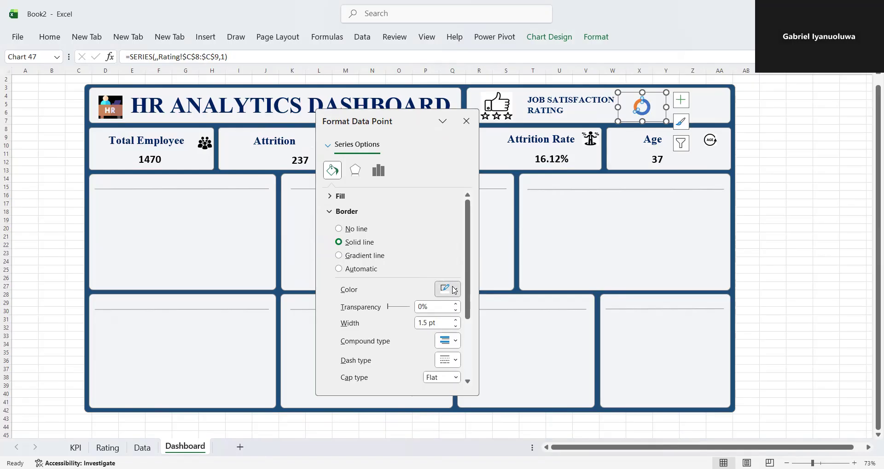
{"action": "left_click", "coordinate": [340, 230]}
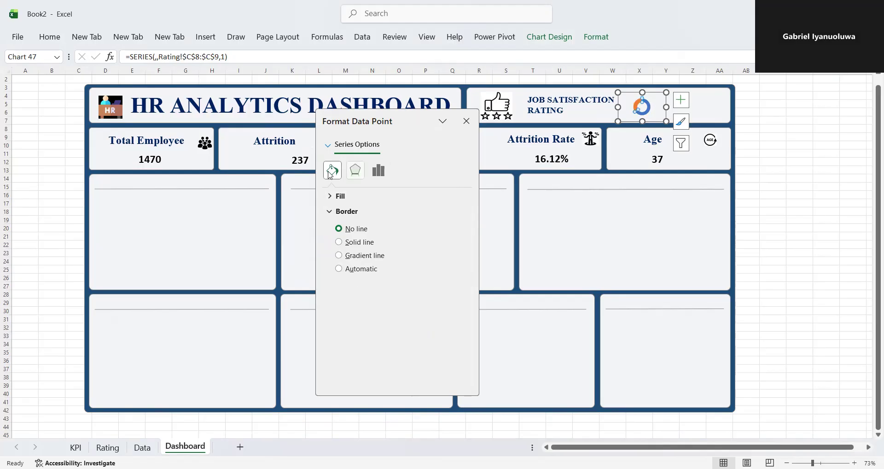
{"action": "left_click", "coordinate": [329, 198]}
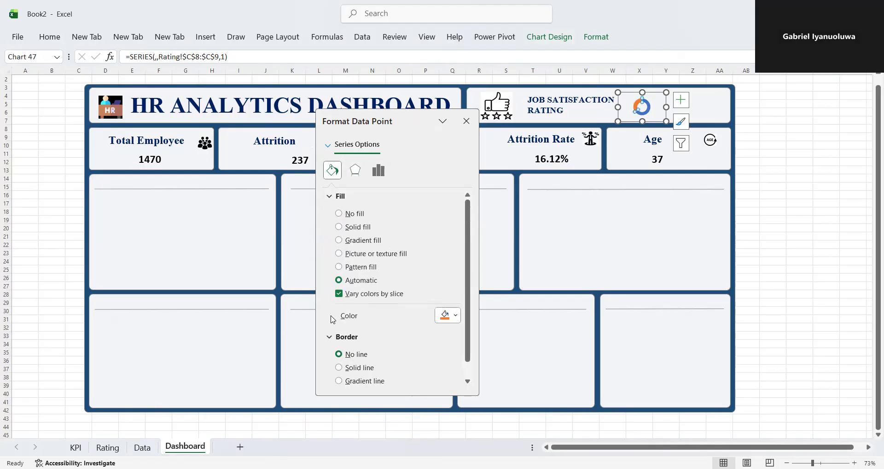
{"action": "left_click", "coordinate": [452, 316]}
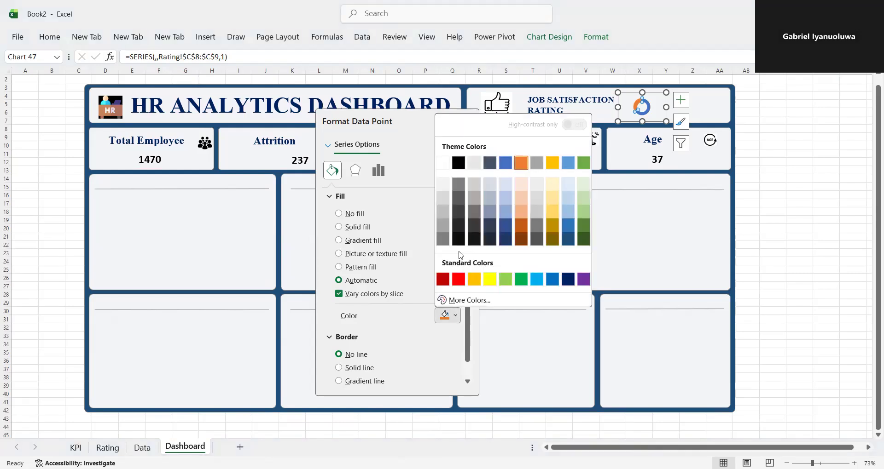
{"action": "left_click", "coordinate": [445, 165]}
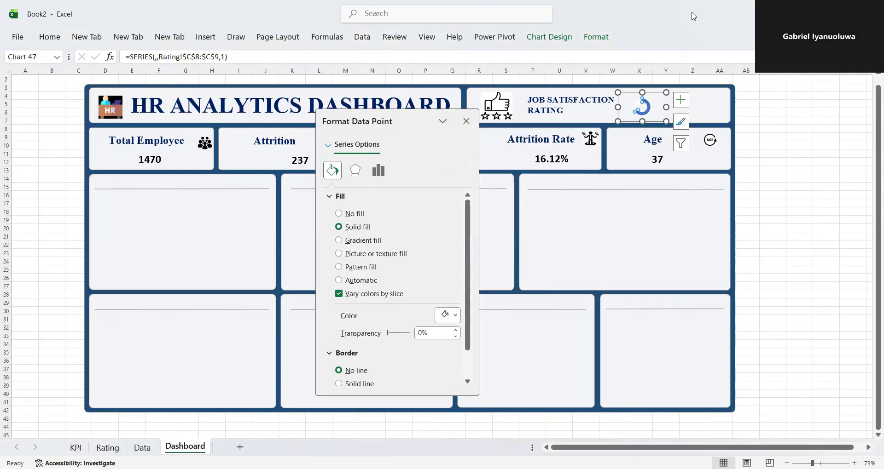
- Switch the white doughnut slice to a linear gradient fill
{"action": "left_click", "coordinate": [454, 316]}
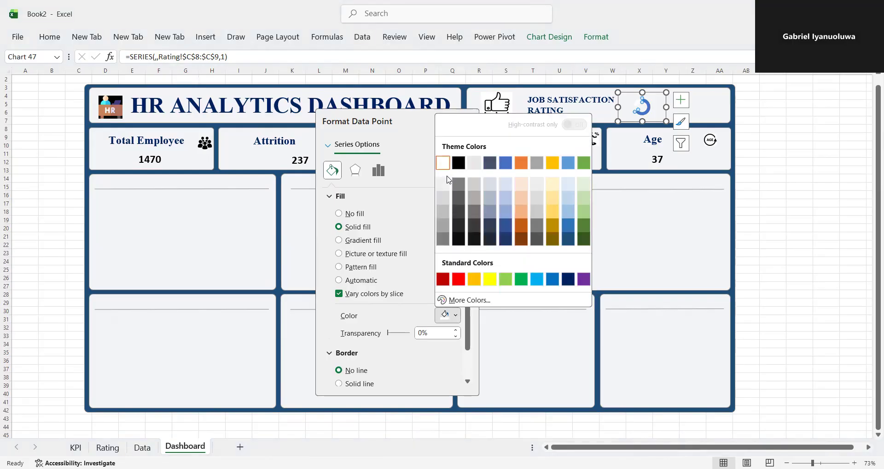
{"action": "left_click", "coordinate": [645, 112]}
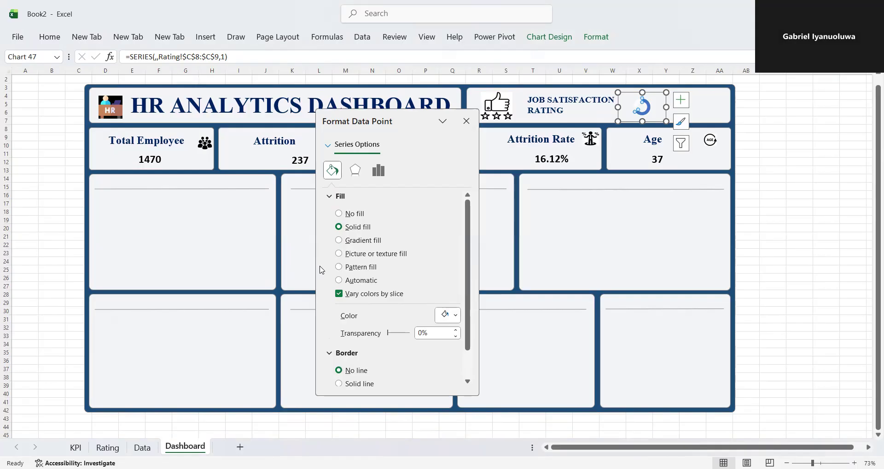
{"action": "left_click", "coordinate": [340, 240]}
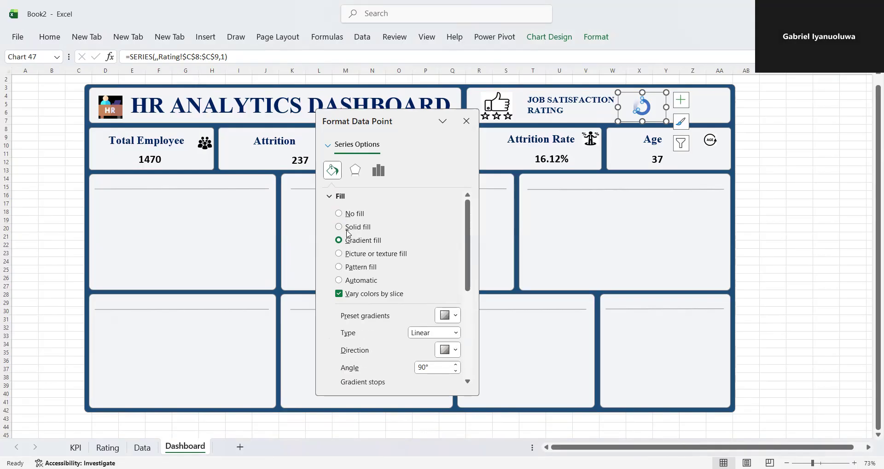
- Give the blue doughnut slice a solid purple fill with 41% transparency
{"action": "left_click", "coordinate": [645, 111]}
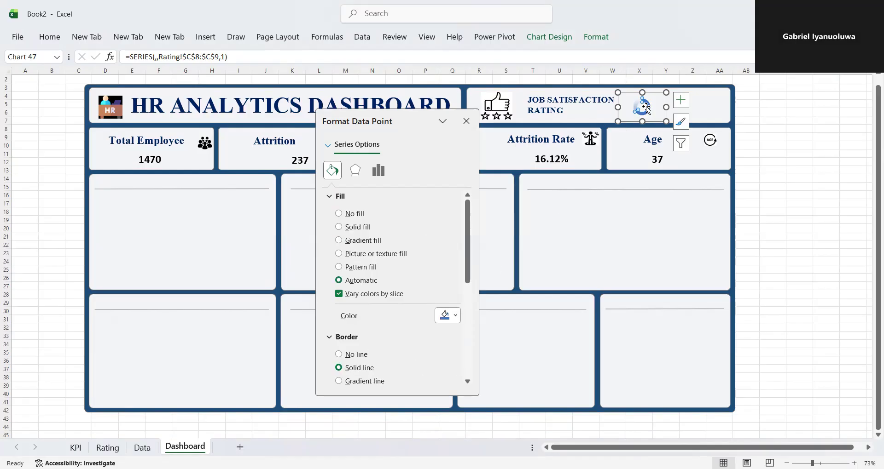
{"action": "left_click", "coordinate": [456, 317]}
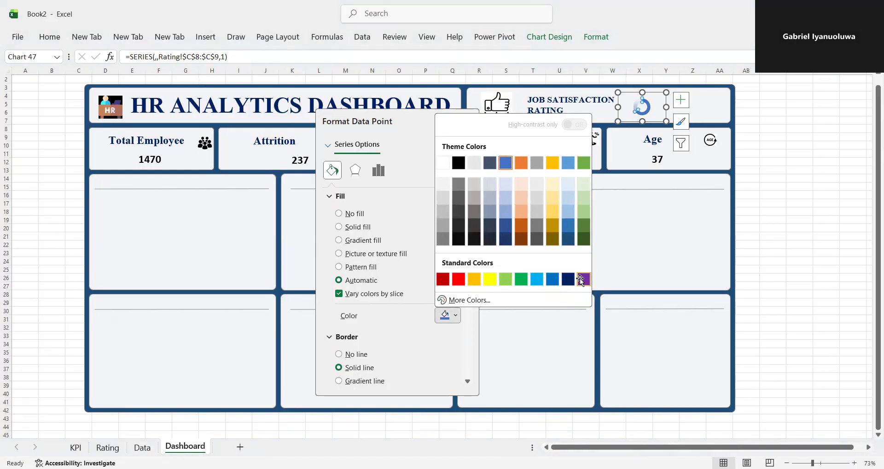
{"action": "left_click", "coordinate": [581, 279]}
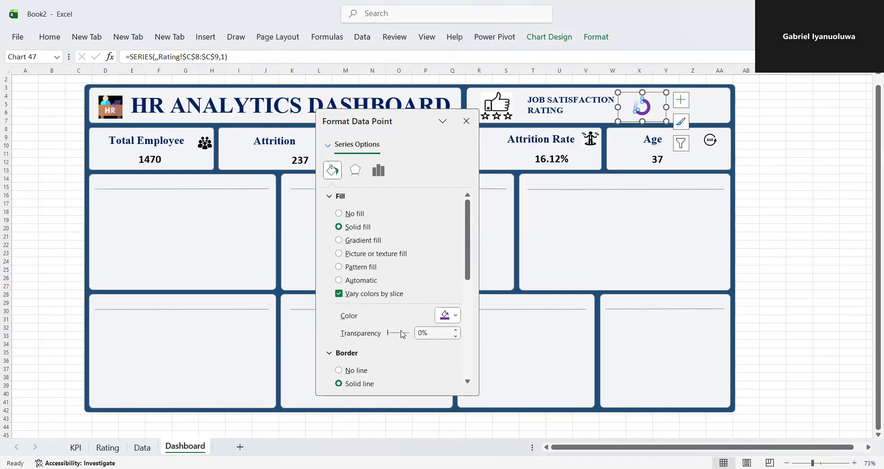
{"action": "left_click_drag", "start_coordinate": [388, 334], "coordinate": [396, 334]}
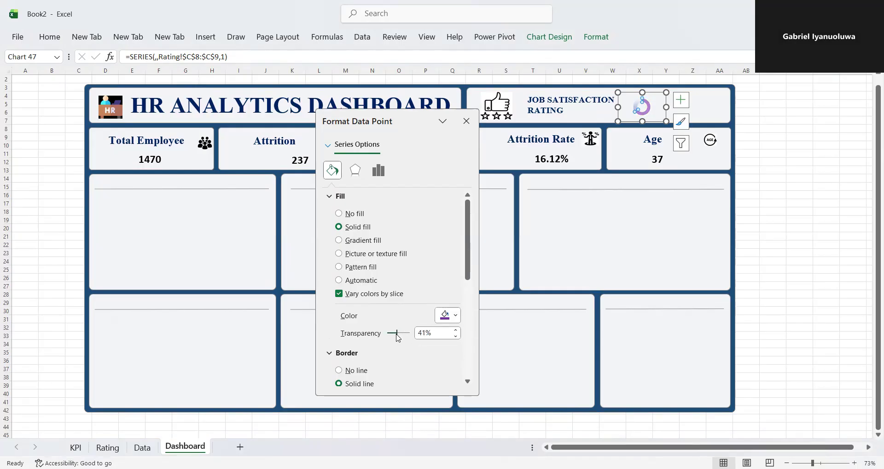
- Try a gradient fill on the purple slice, undo it, and set the slice's transparency to 43%
{"action": "left_click", "coordinate": [339, 241]}
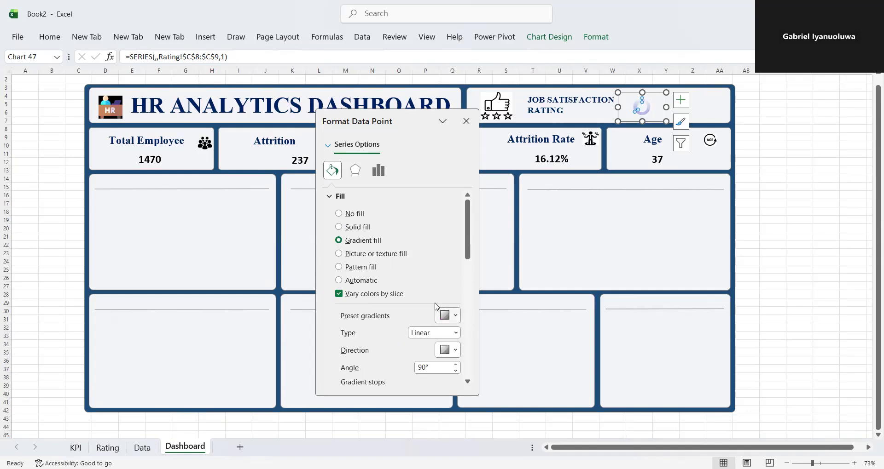
{"action": "key", "text": "ctrl+z"}
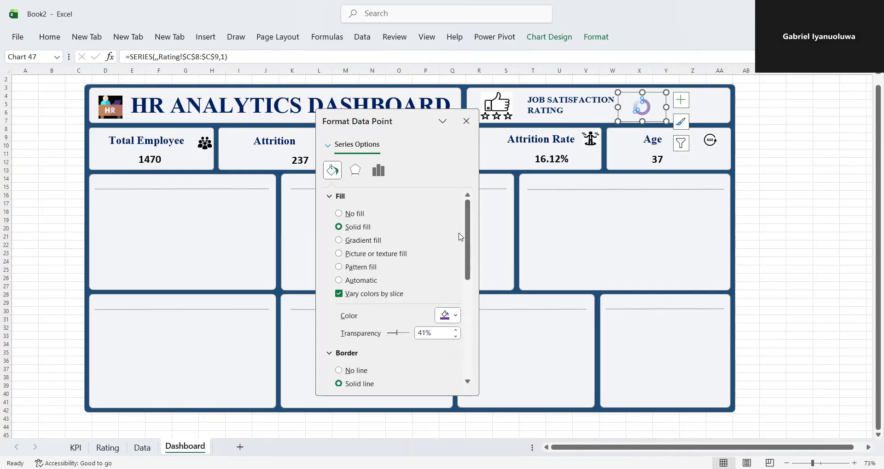
{"action": "left_click_drag", "start_coordinate": [470, 237], "coordinate": [469, 247]}
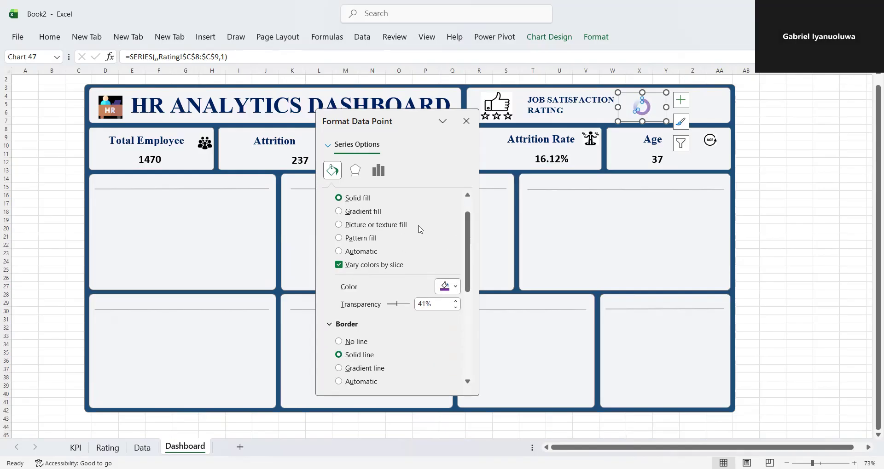
{"action": "left_click", "coordinate": [399, 305]}
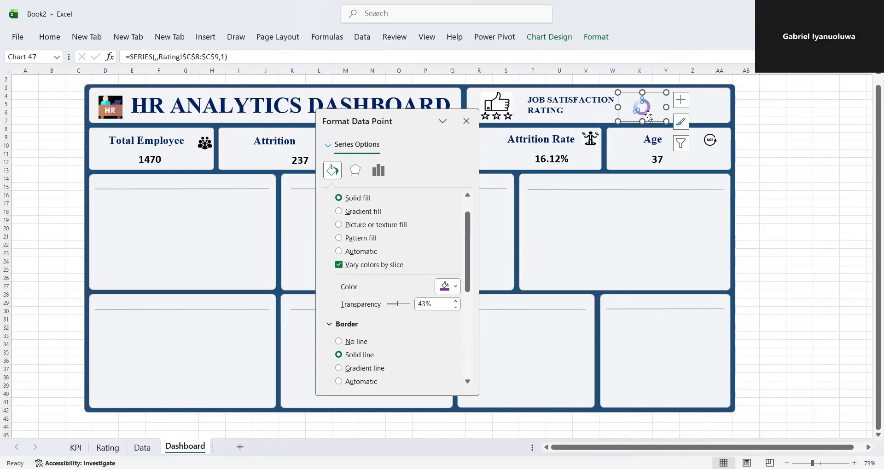
- Check the fill settings of both doughnut slices, close the formatting options and deselect the chart
{"action": "left_click", "coordinate": [635, 105]}
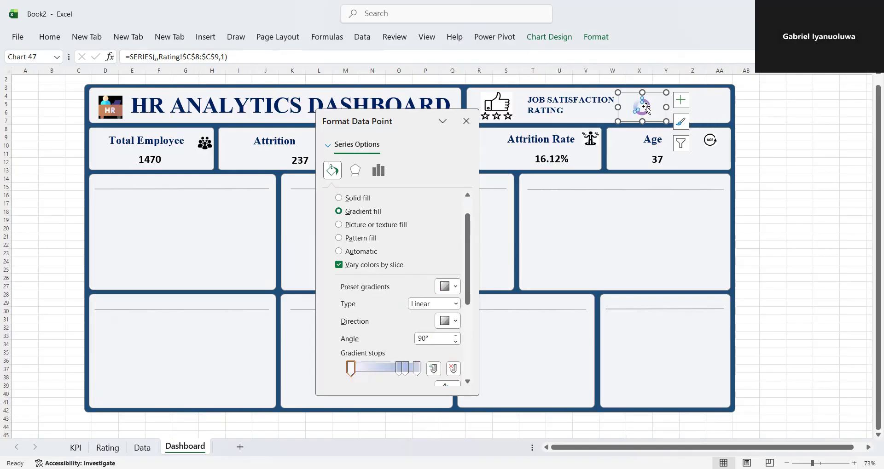
{"action": "left_click", "coordinate": [648, 108]}
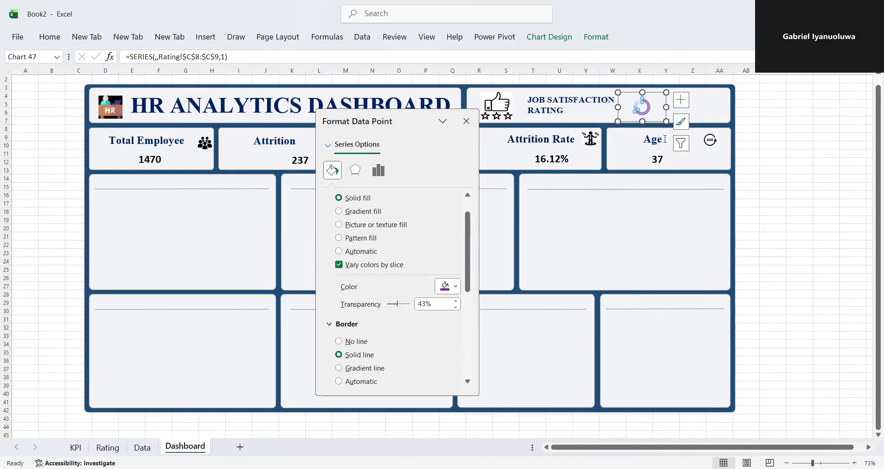
{"action": "left_click", "coordinate": [467, 122]}
{"action": "left_click", "coordinate": [570, 234]}
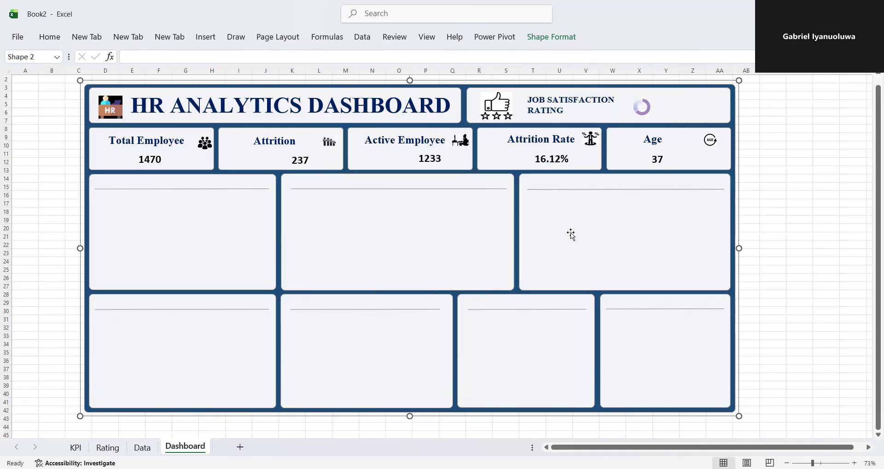
- Move the doughnut's plot area left within its chart, closer to the JOB SATISFACTION RATING label
{"action": "left_click", "coordinate": [642, 107]}
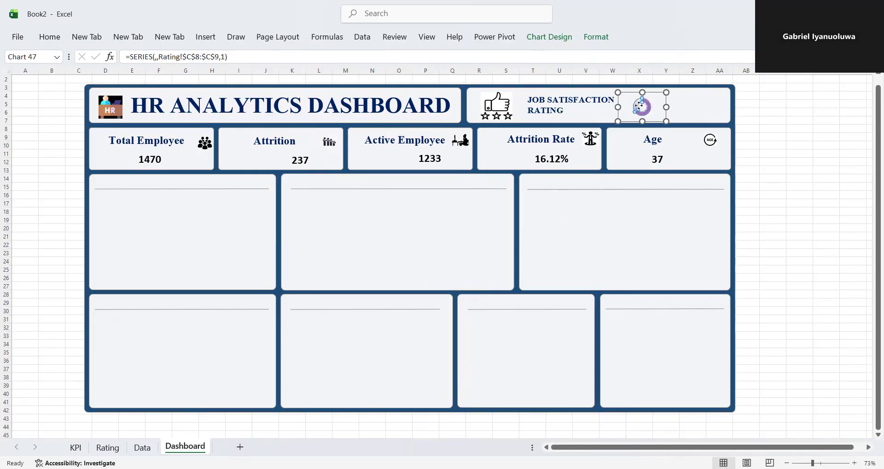
{"action": "left_click", "coordinate": [639, 106]}
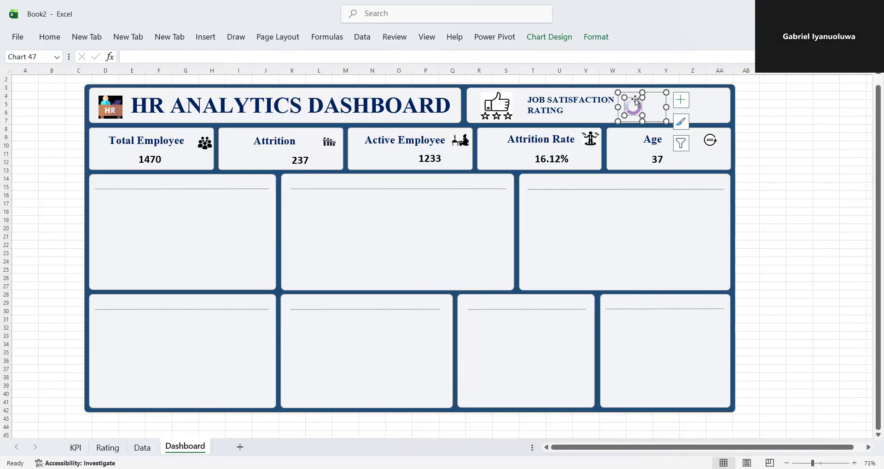
{"action": "left_click", "coordinate": [631, 104]}
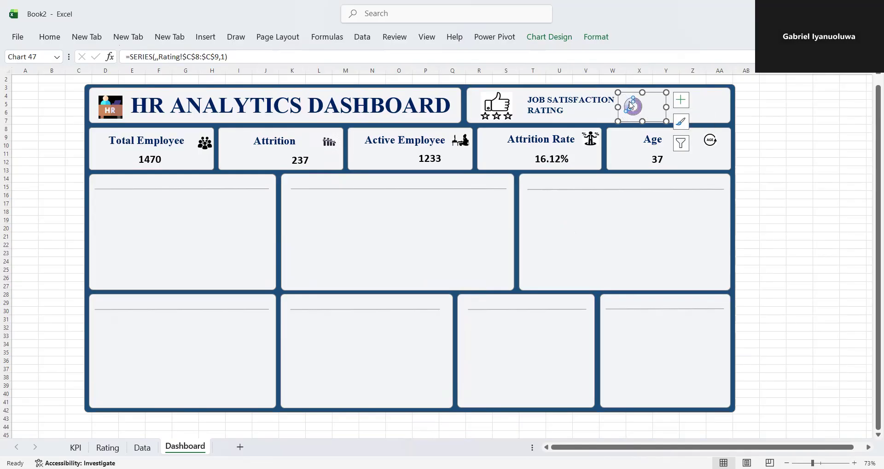
- Try a solid fill on the whole doughnut series, check its slices, and undo the fill
{"action": "right_click", "coordinate": [631, 105]}
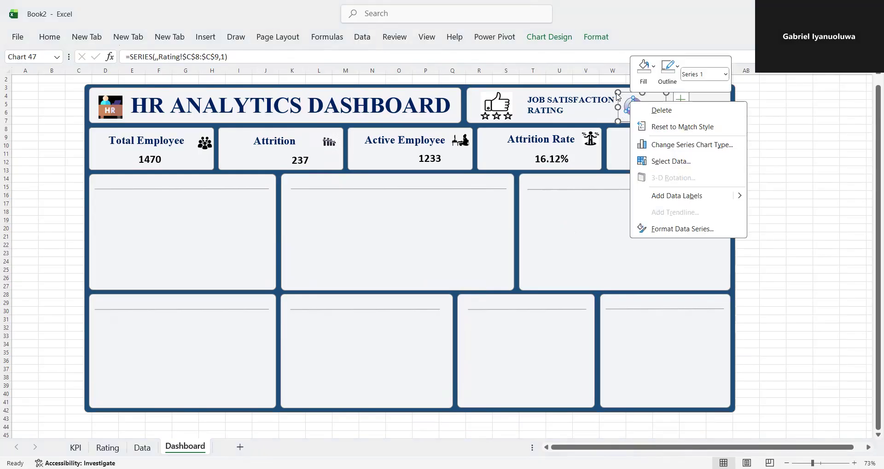
{"action": "right_click", "coordinate": [617, 122]}
{"action": "left_click", "coordinate": [654, 433]}
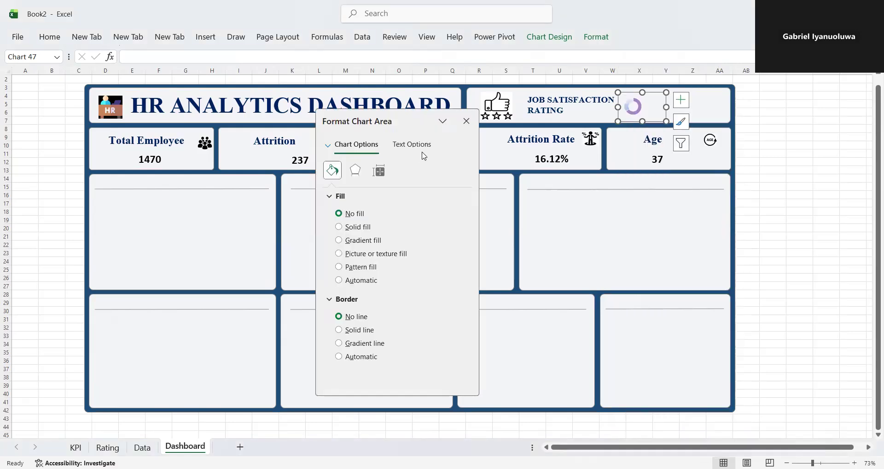
{"action": "left_click_drag", "start_coordinate": [420, 127], "coordinate": [436, 78]}
{"action": "left_click", "coordinate": [625, 109]}
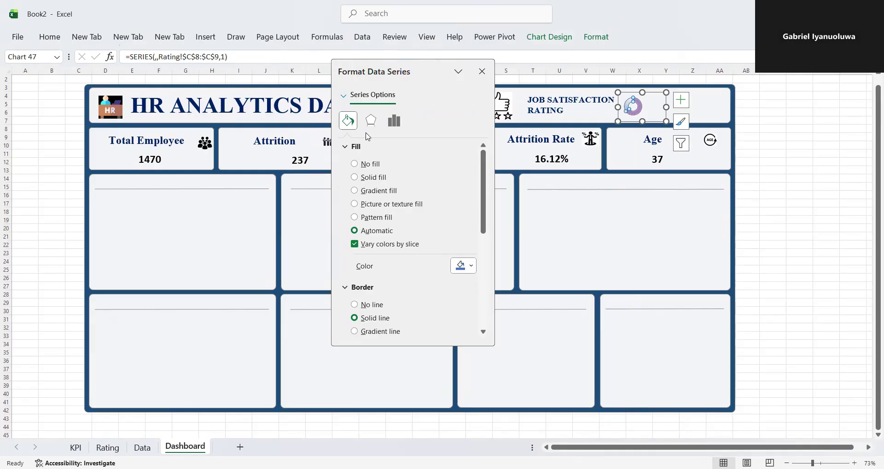
{"action": "left_click", "coordinate": [353, 179]}
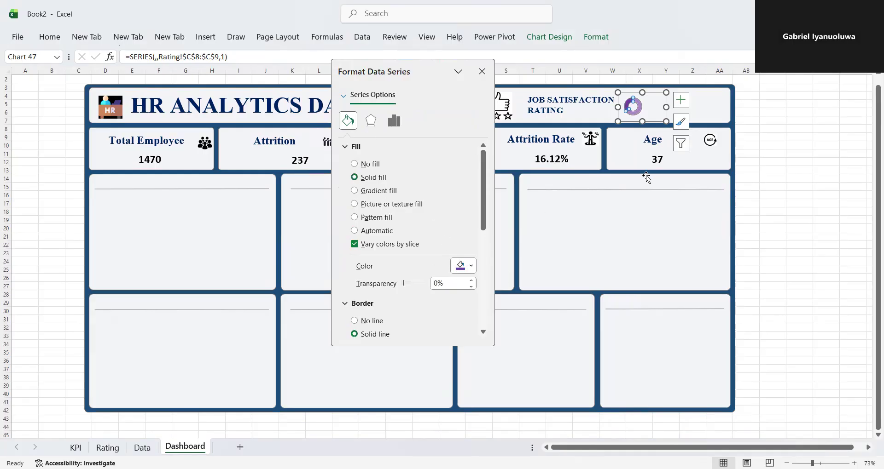
{"action": "left_click", "coordinate": [630, 107]}
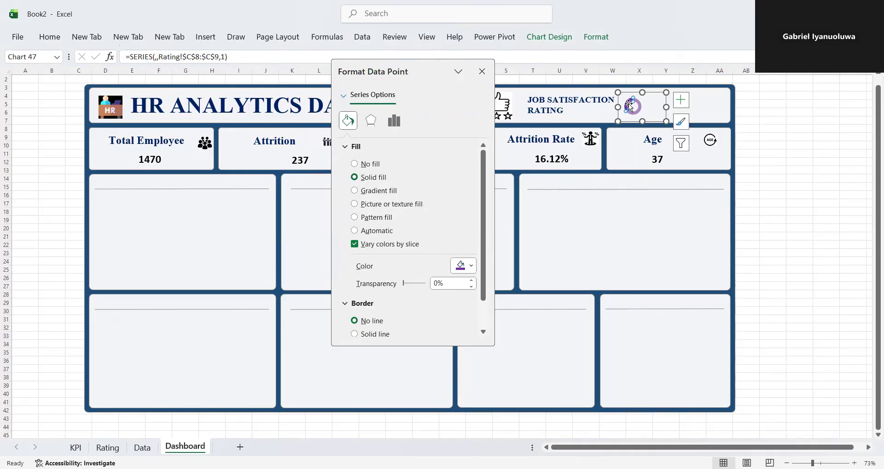
{"action": "left_click", "coordinate": [639, 109]}
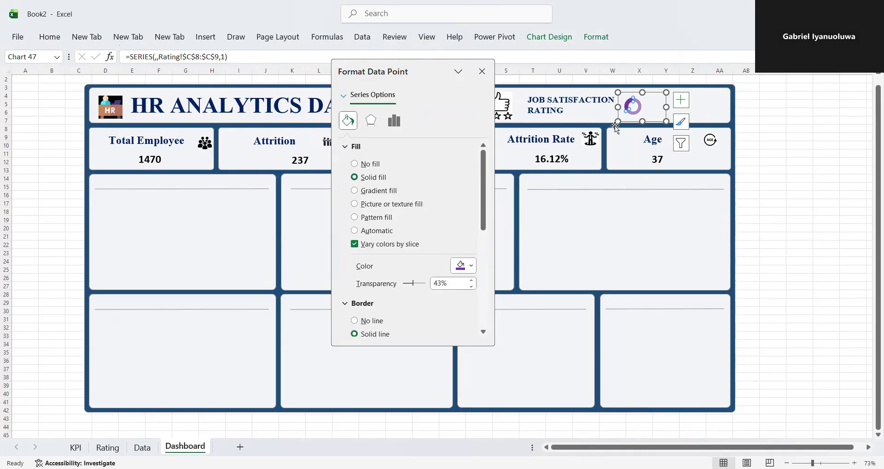
{"action": "key", "text": "ctrl+z"}
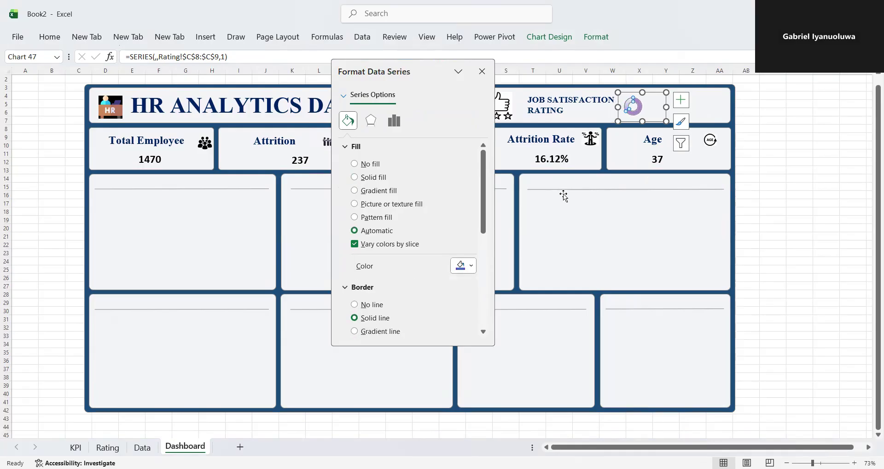
- Set the first gradient stop of the doughnut's gradient-filled slice to white and close the formatting options
{"action": "key", "text": "ctrl+y"}
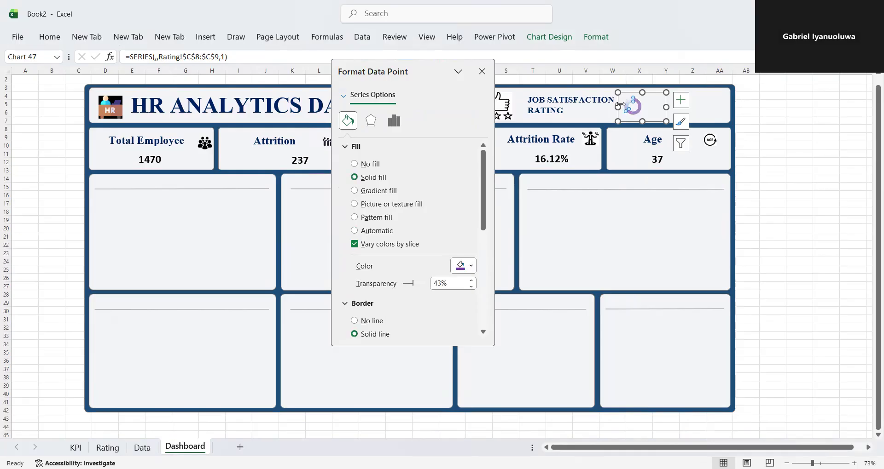
{"action": "key", "text": "ctrl+y"}
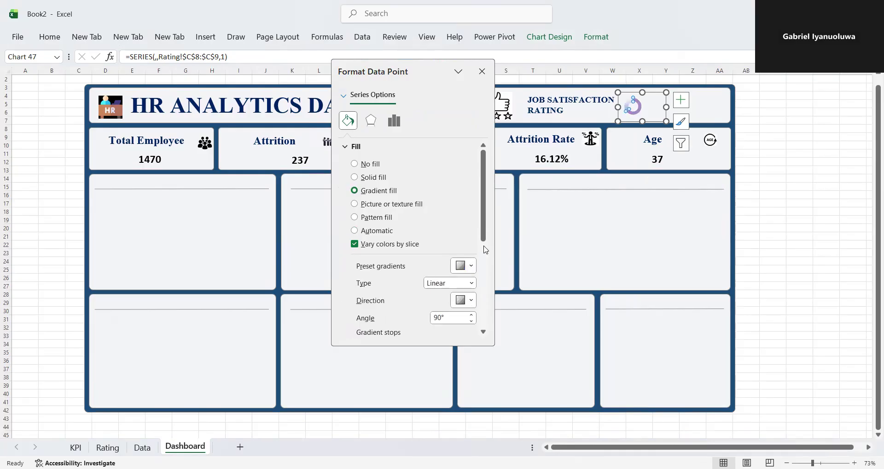
{"action": "left_click_drag", "start_coordinate": [487, 193], "coordinate": [485, 265]}
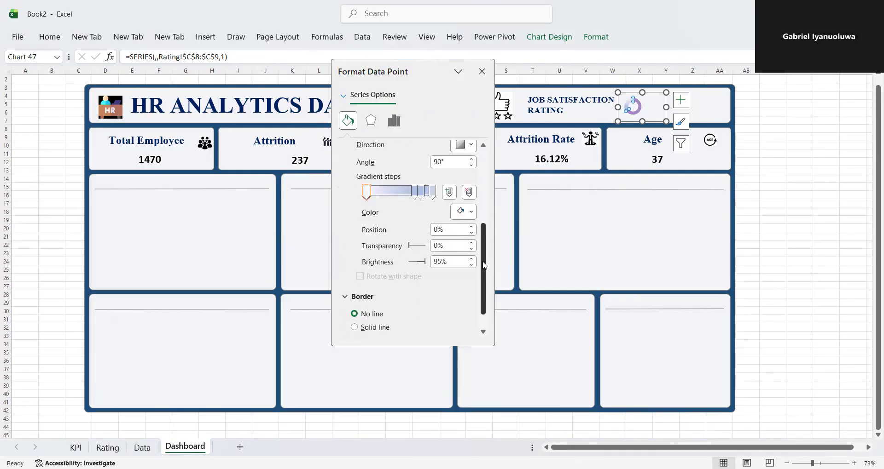
{"action": "left_click", "coordinate": [473, 212]}
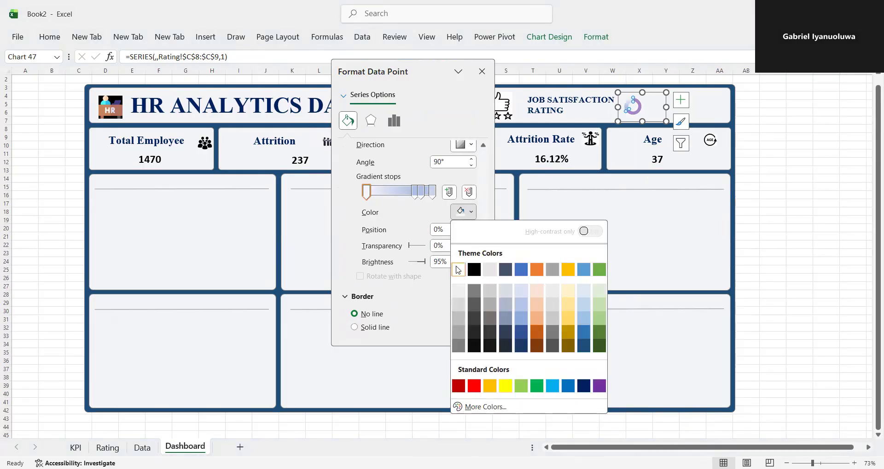
{"action": "left_click", "coordinate": [458, 269]}
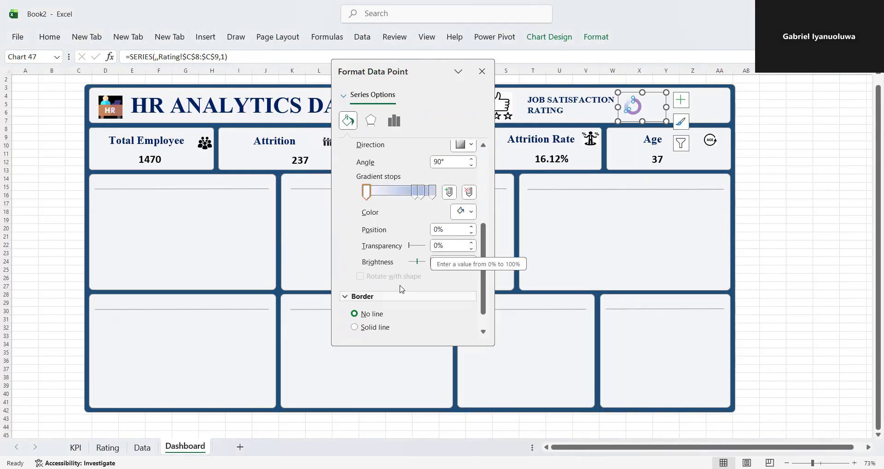
{"action": "left_click", "coordinate": [598, 262]}
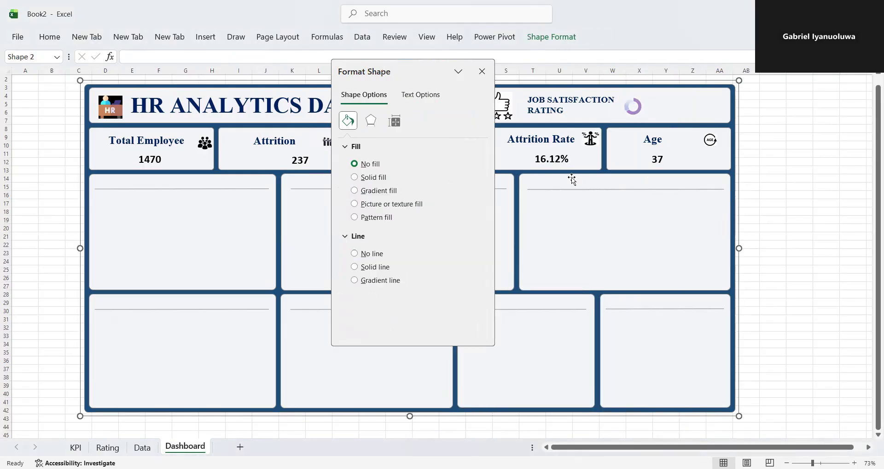
{"action": "left_click", "coordinate": [483, 70]}
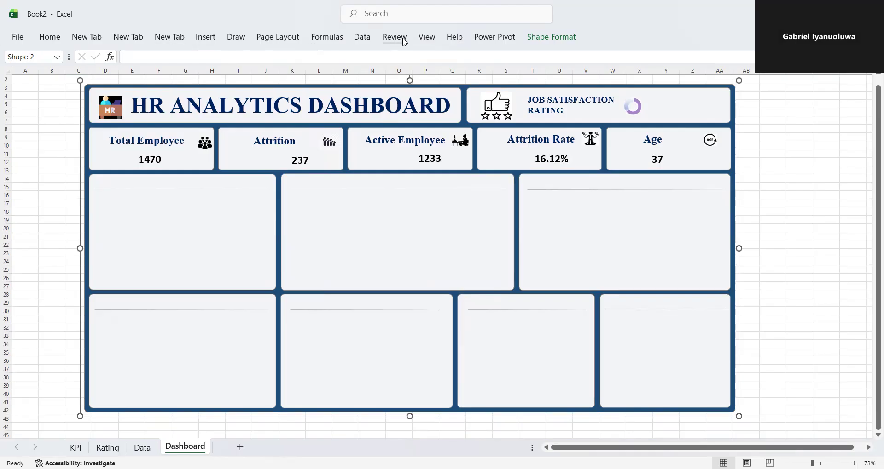
- Insert a small text box over the doughnut chart in the header card
{"action": "left_click", "coordinate": [209, 36]}
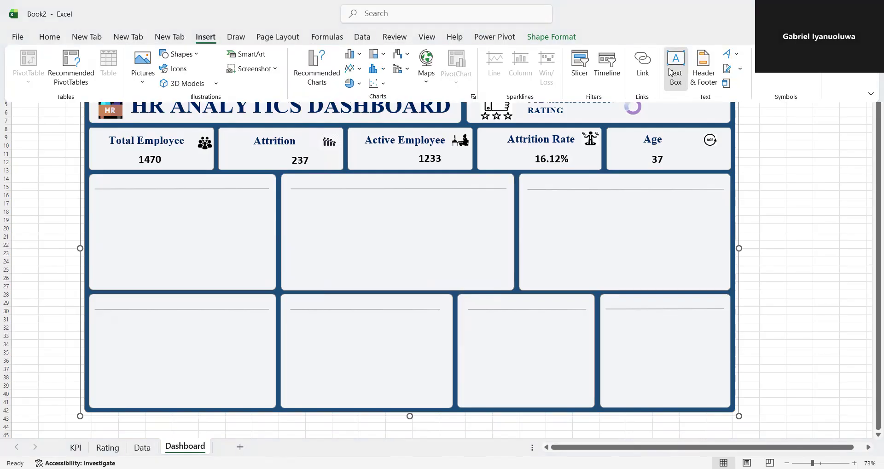
{"action": "left_click", "coordinate": [670, 72]}
{"action": "mouse_move", "coordinate": [621, 104]}
{"action": "left_mouse_down"}
{"action": "mouse_move", "coordinate": [635, 113]}
{"action": "mouse_move", "coordinate": [632, 104]}
{"action": "left_mouse_up"}
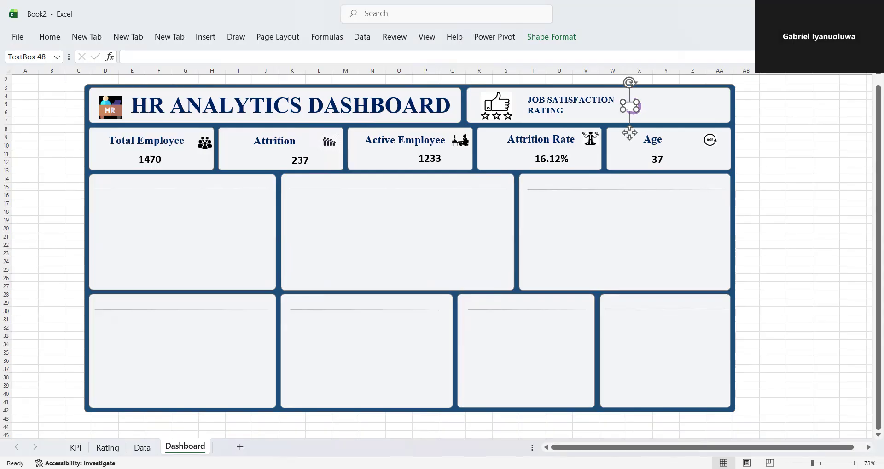
- Link the text box to the rating value with =Rating!$B$8 and enlarge the box to about 0.38 by 0.4 inches
{"action": "left_click", "coordinate": [144, 57]}
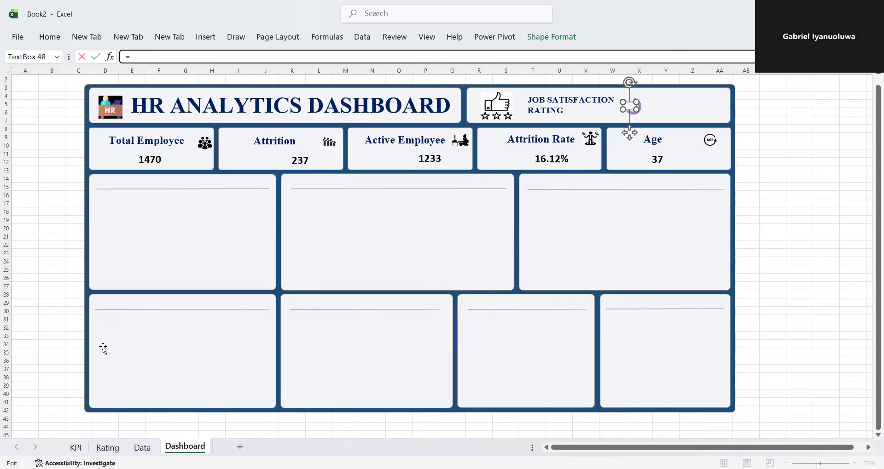
{"action": "left_click", "coordinate": [108, 448]}
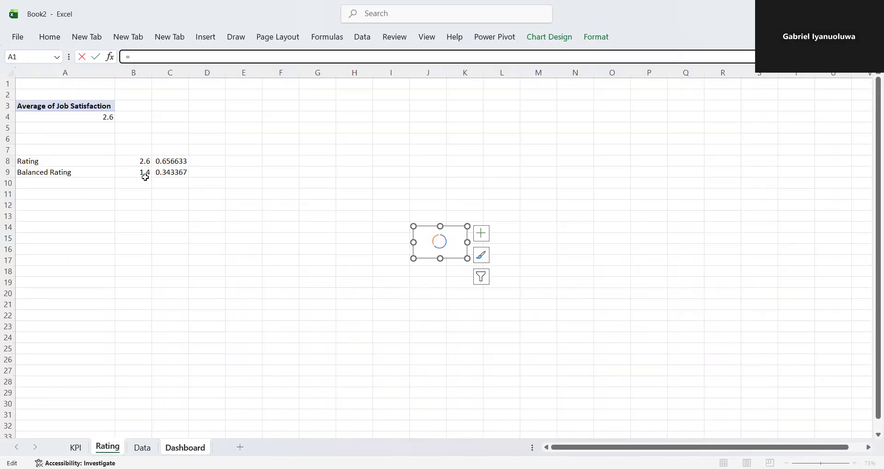
{"action": "left_click", "coordinate": [143, 163]}
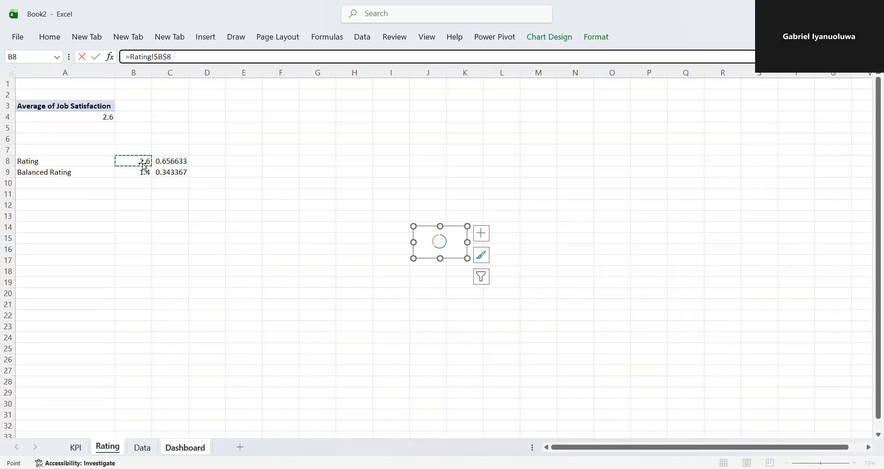
{"action": "key", "text": "Return"}
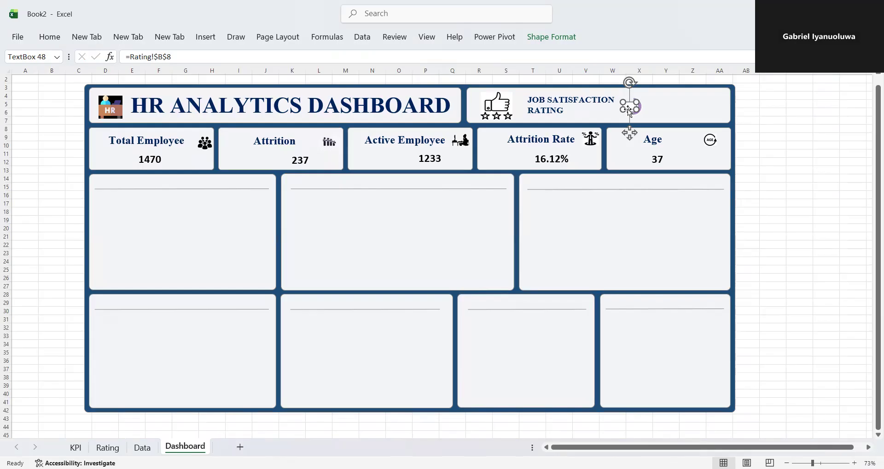
{"action": "mouse_move", "coordinate": [626, 104]}
{"action": "left_mouse_down"}
{"action": "mouse_move", "coordinate": [636, 94]}
{"action": "mouse_move", "coordinate": [633, 110]}
{"action": "left_mouse_up"}
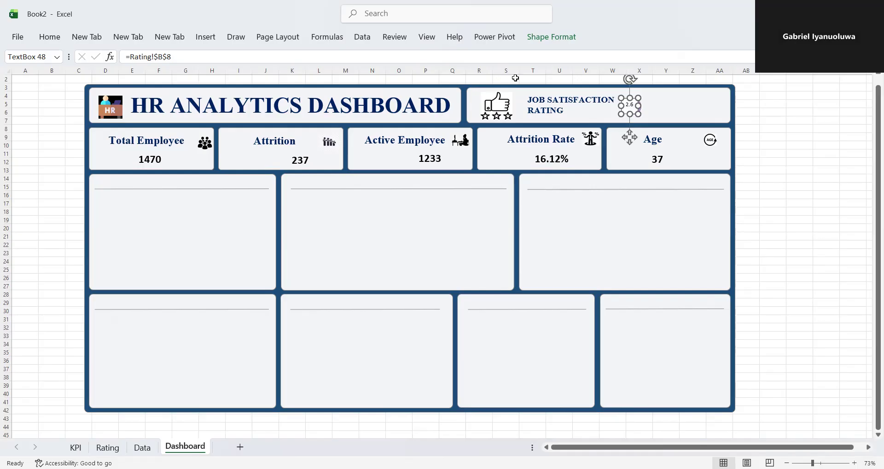
- Remove the fill and the outline from the rating text box
{"action": "left_click", "coordinate": [534, 41]}
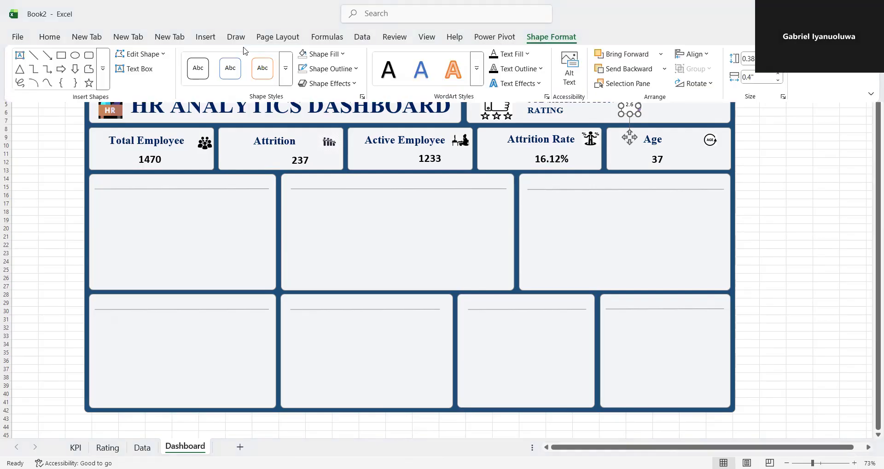
{"action": "left_click", "coordinate": [331, 56]}
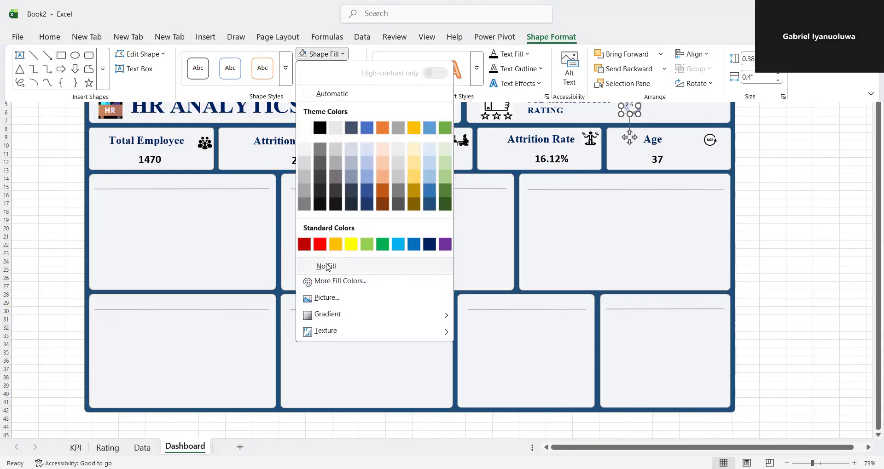
{"action": "left_click", "coordinate": [354, 92]}
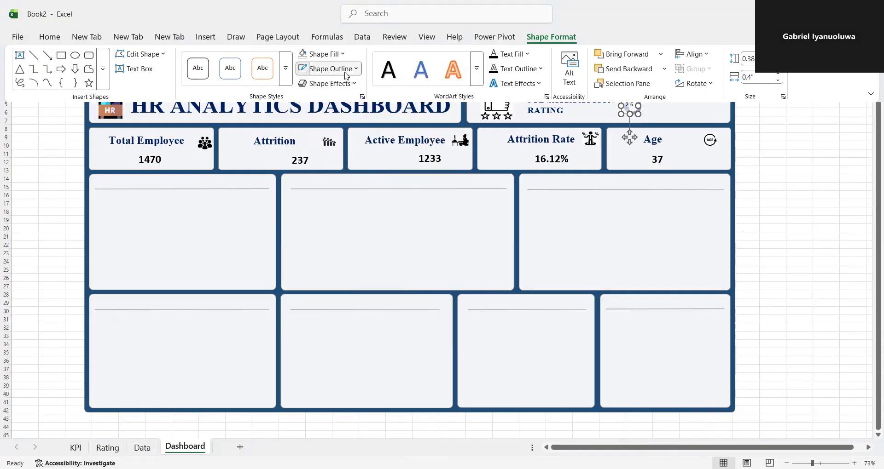
{"action": "left_click", "coordinate": [346, 74]}
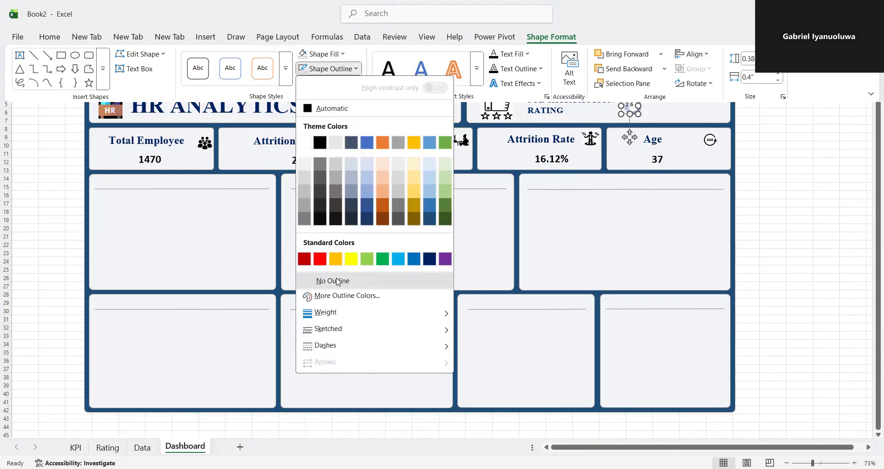
{"action": "left_click", "coordinate": [337, 281]}
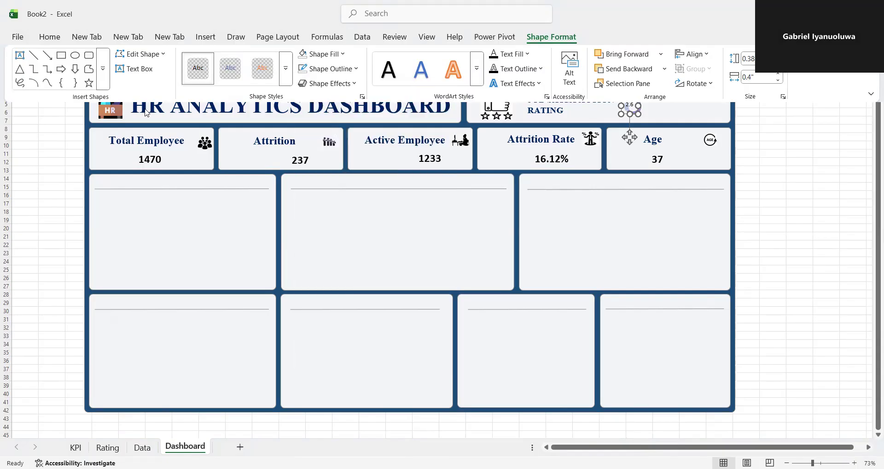
{"action": "left_click", "coordinate": [45, 41]}
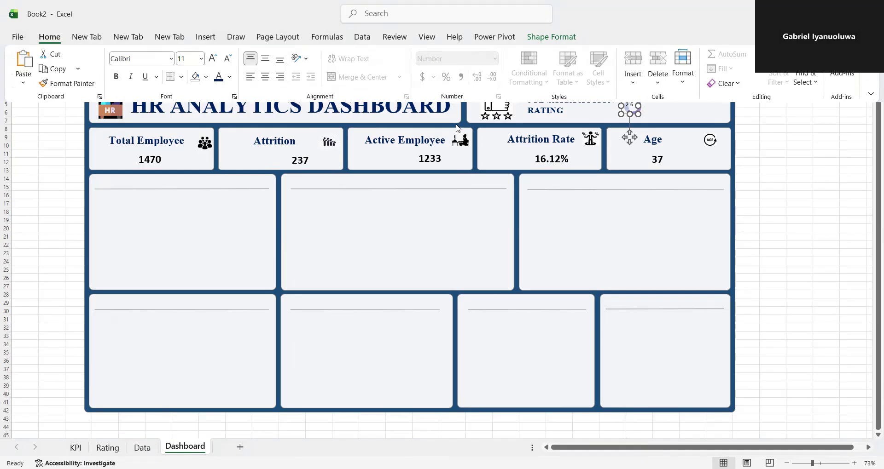
{"action": "left_click", "coordinate": [660, 117]}
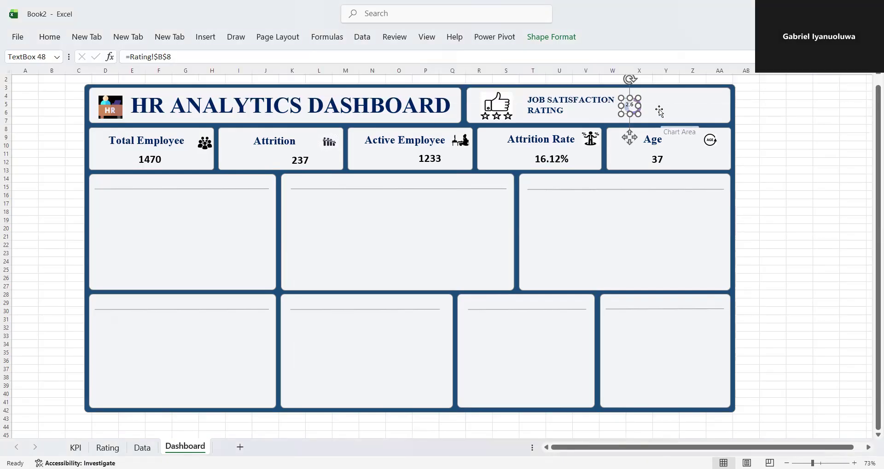
{"action": "left_click", "coordinate": [661, 116]}
{"action": "left_click", "coordinate": [723, 109]}
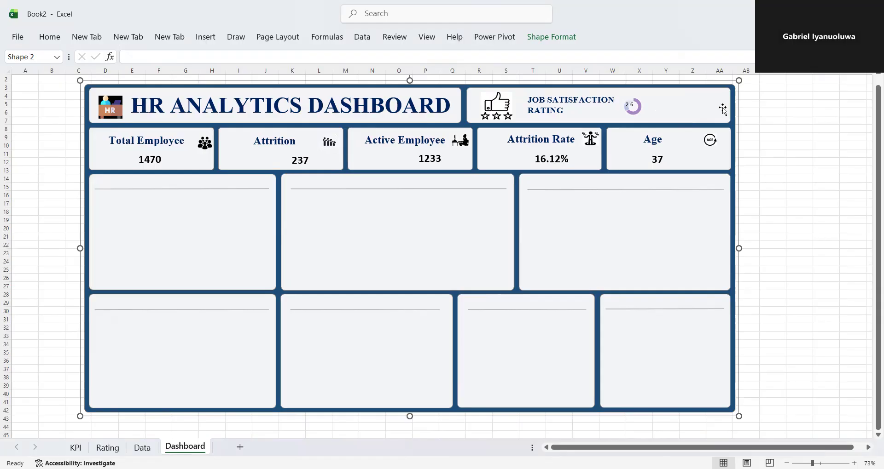
{"action": "left_click", "coordinate": [640, 116]}
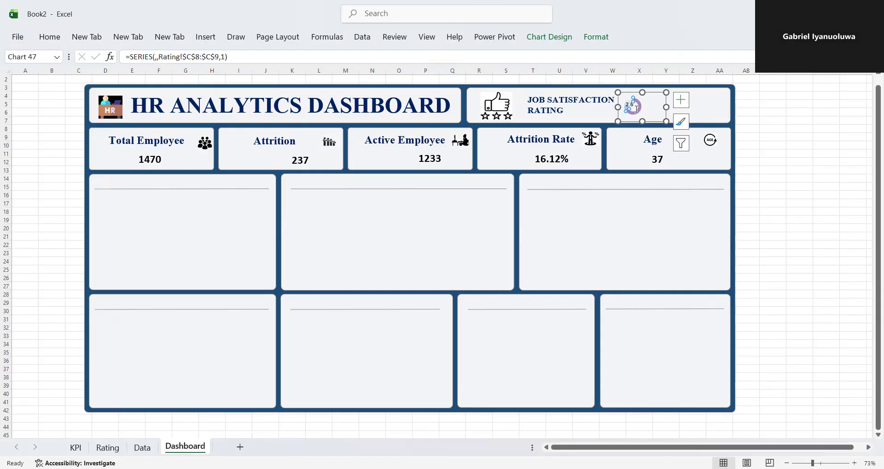
{"action": "key", "text": "Escape"}
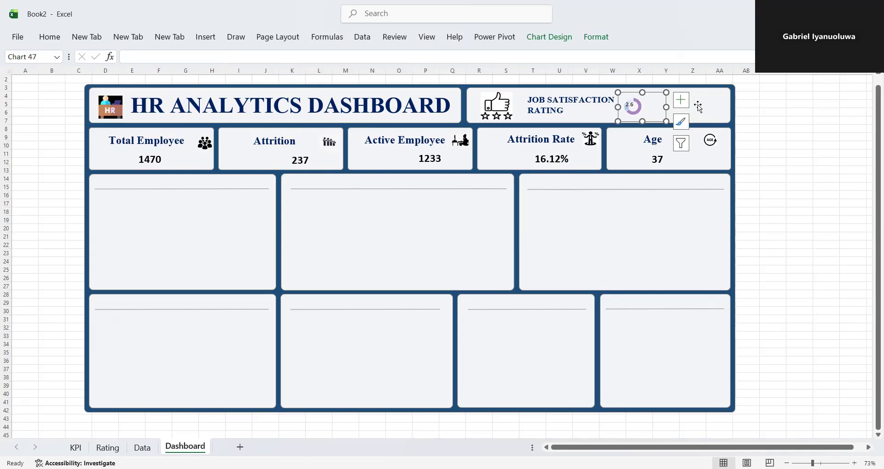
{"action": "left_click", "coordinate": [699, 107]}
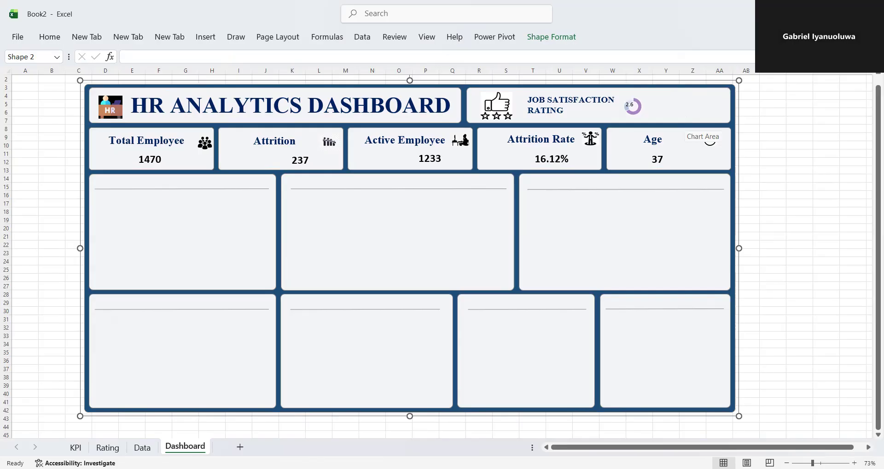
{"action": "key", "text": "alt+Tab"}
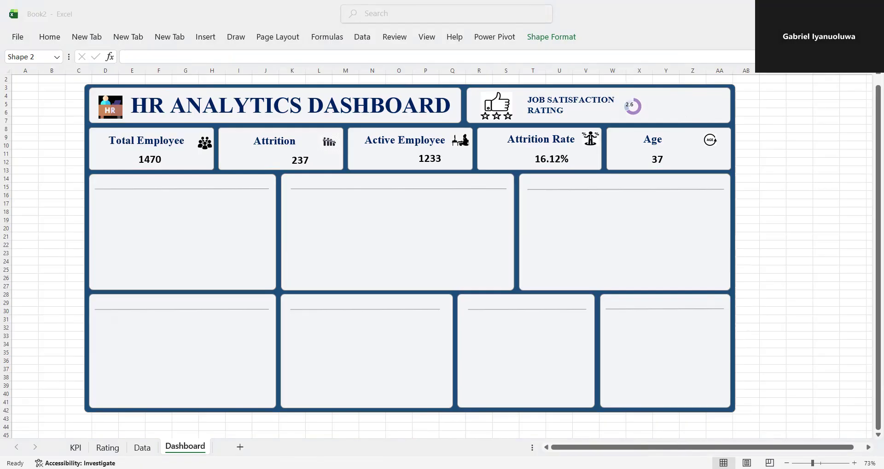
{"action": "left_click", "coordinate": [678, 434]}
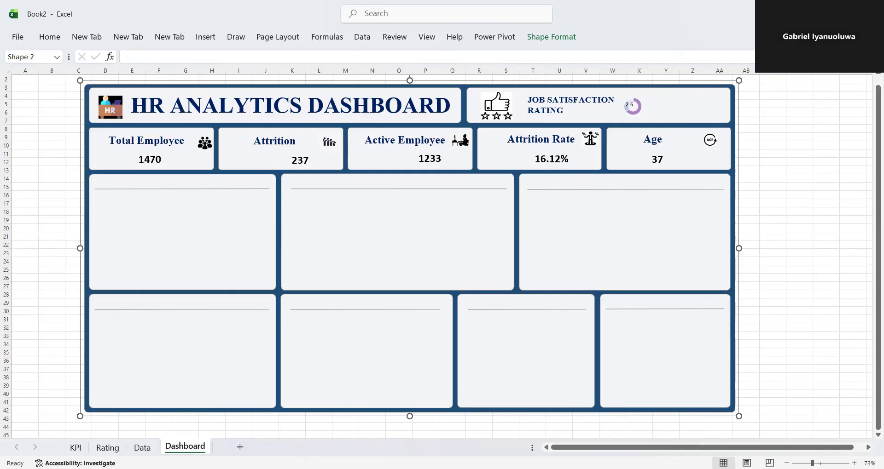
- Paste the copied blue four-star shape into the dashboard and fit it beside the doughnut chart in the job satisfaction card
{"action": "key", "text": "alt+Tab"}
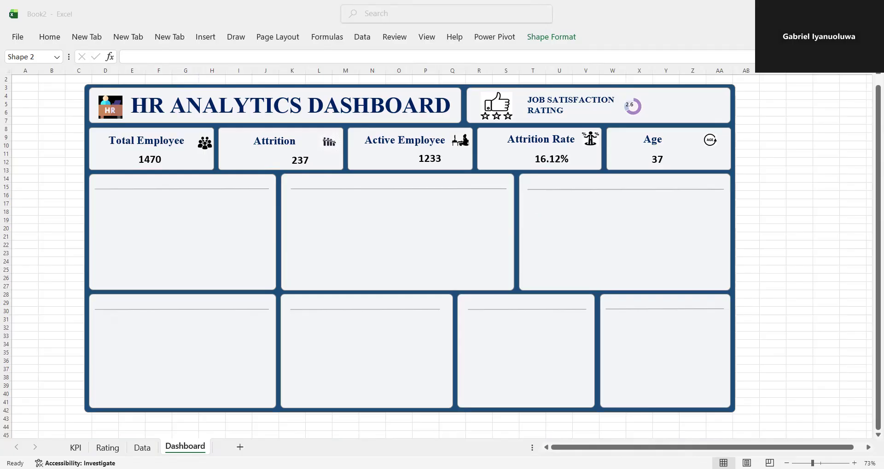
{"action": "left_click", "coordinate": [675, 113]}
{"action": "key", "text": "ctrl+v"}
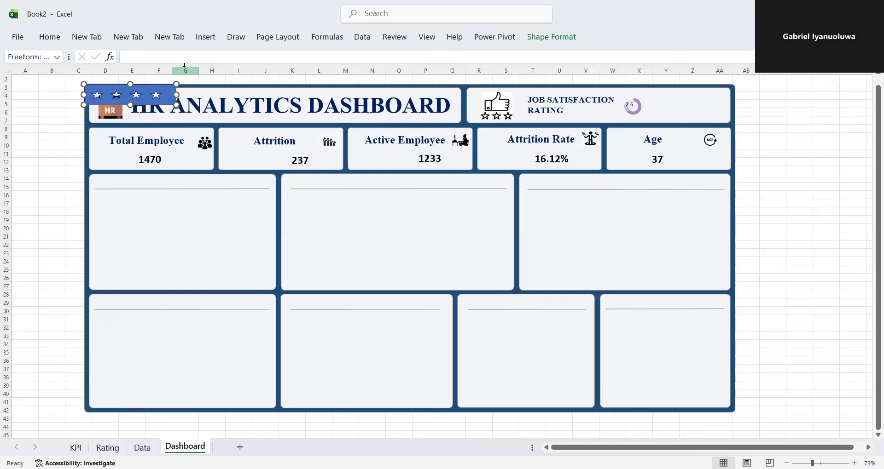
{"action": "left_click_drag", "start_coordinate": [148, 89], "coordinate": [730, 107]}
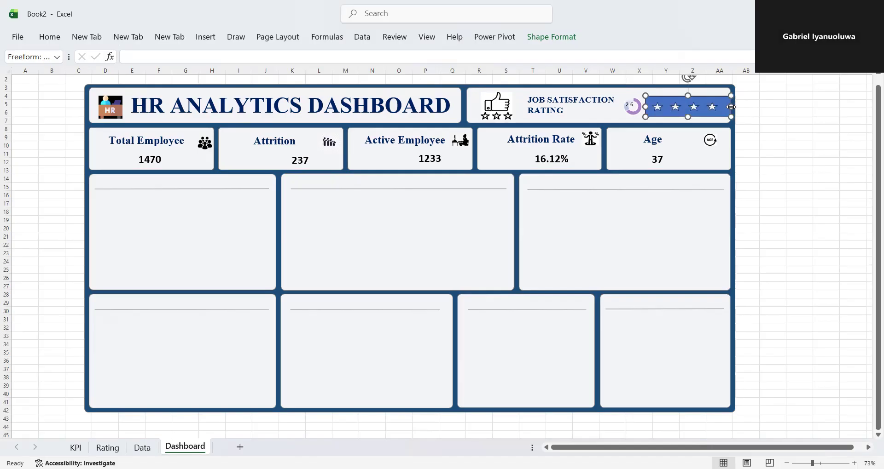
{"action": "left_click", "coordinate": [761, 130]}
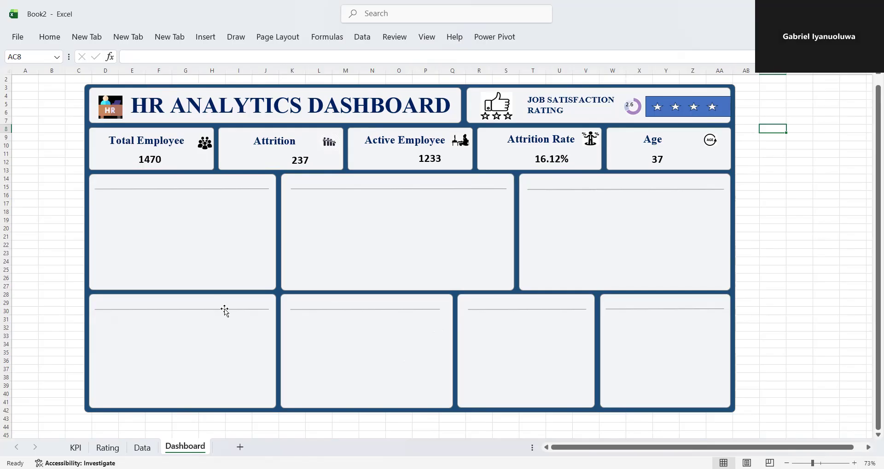
{"action": "left_click", "coordinate": [751, 36]}
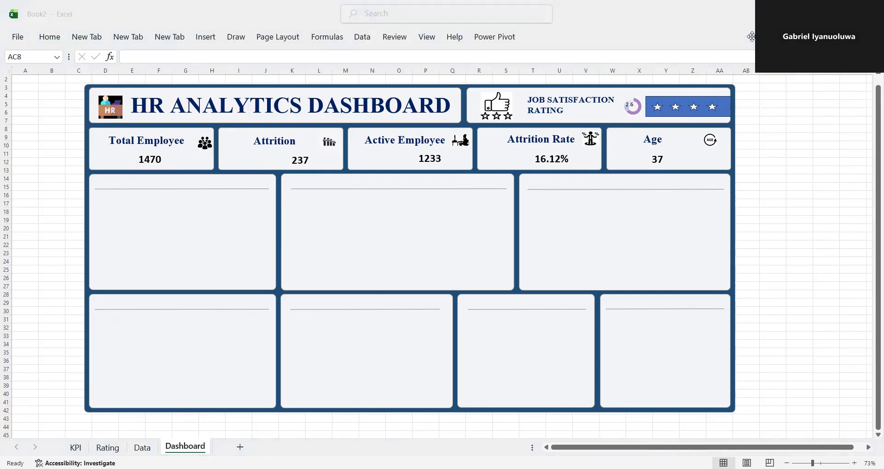